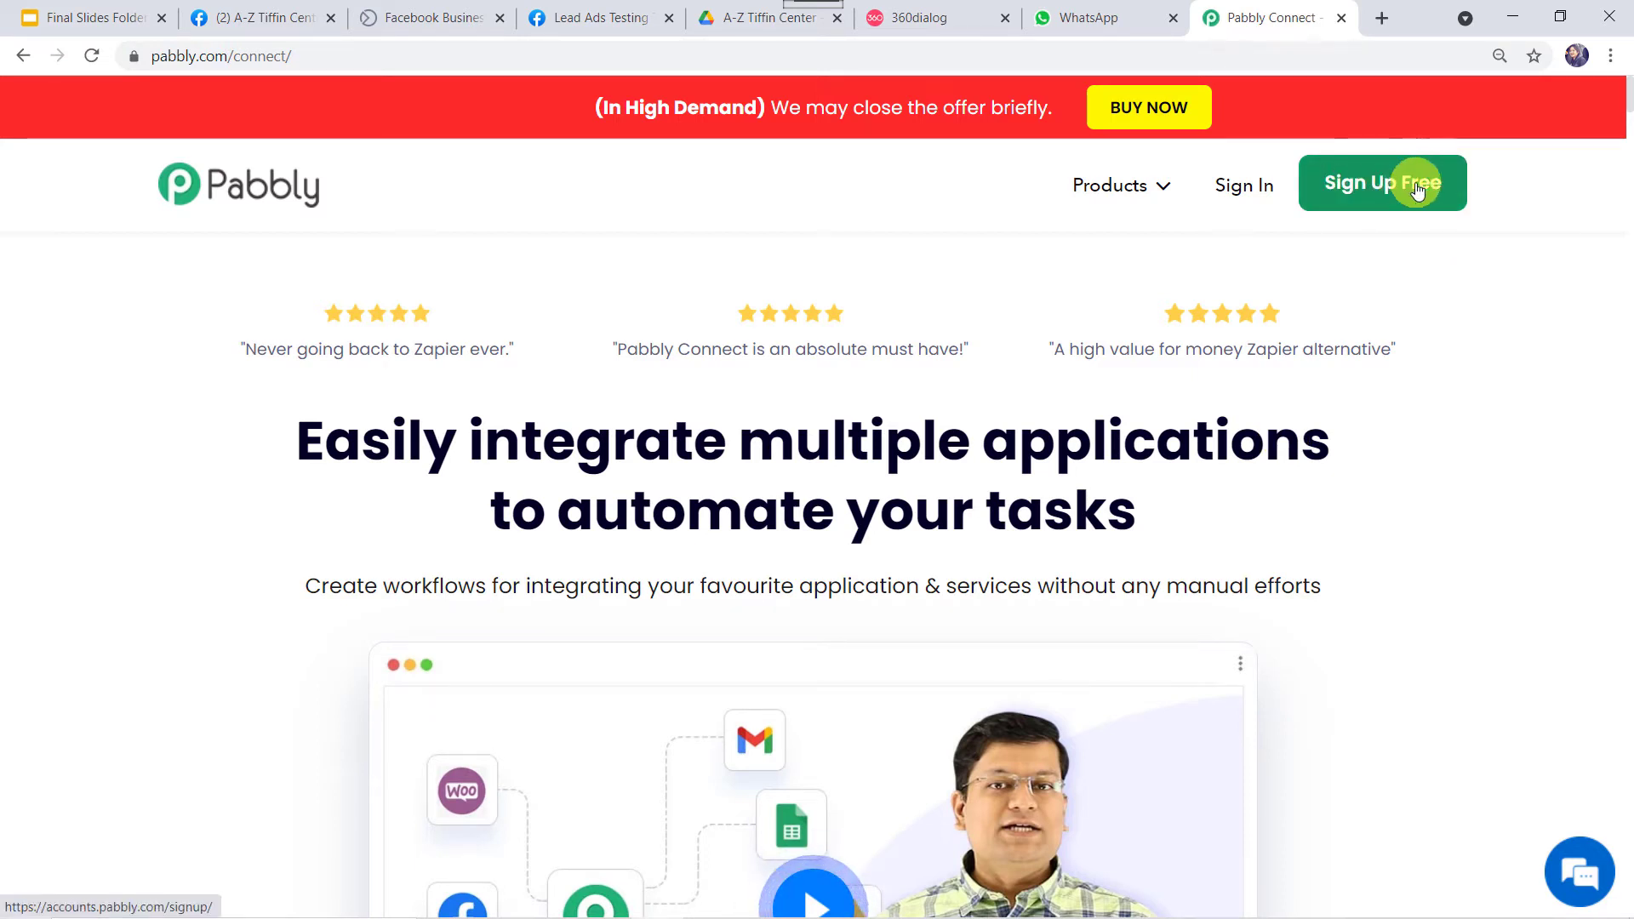
# Sign in to Pabbly and launch Pabbly Connect from the account's apps page.
pyautogui.click(1245, 189)
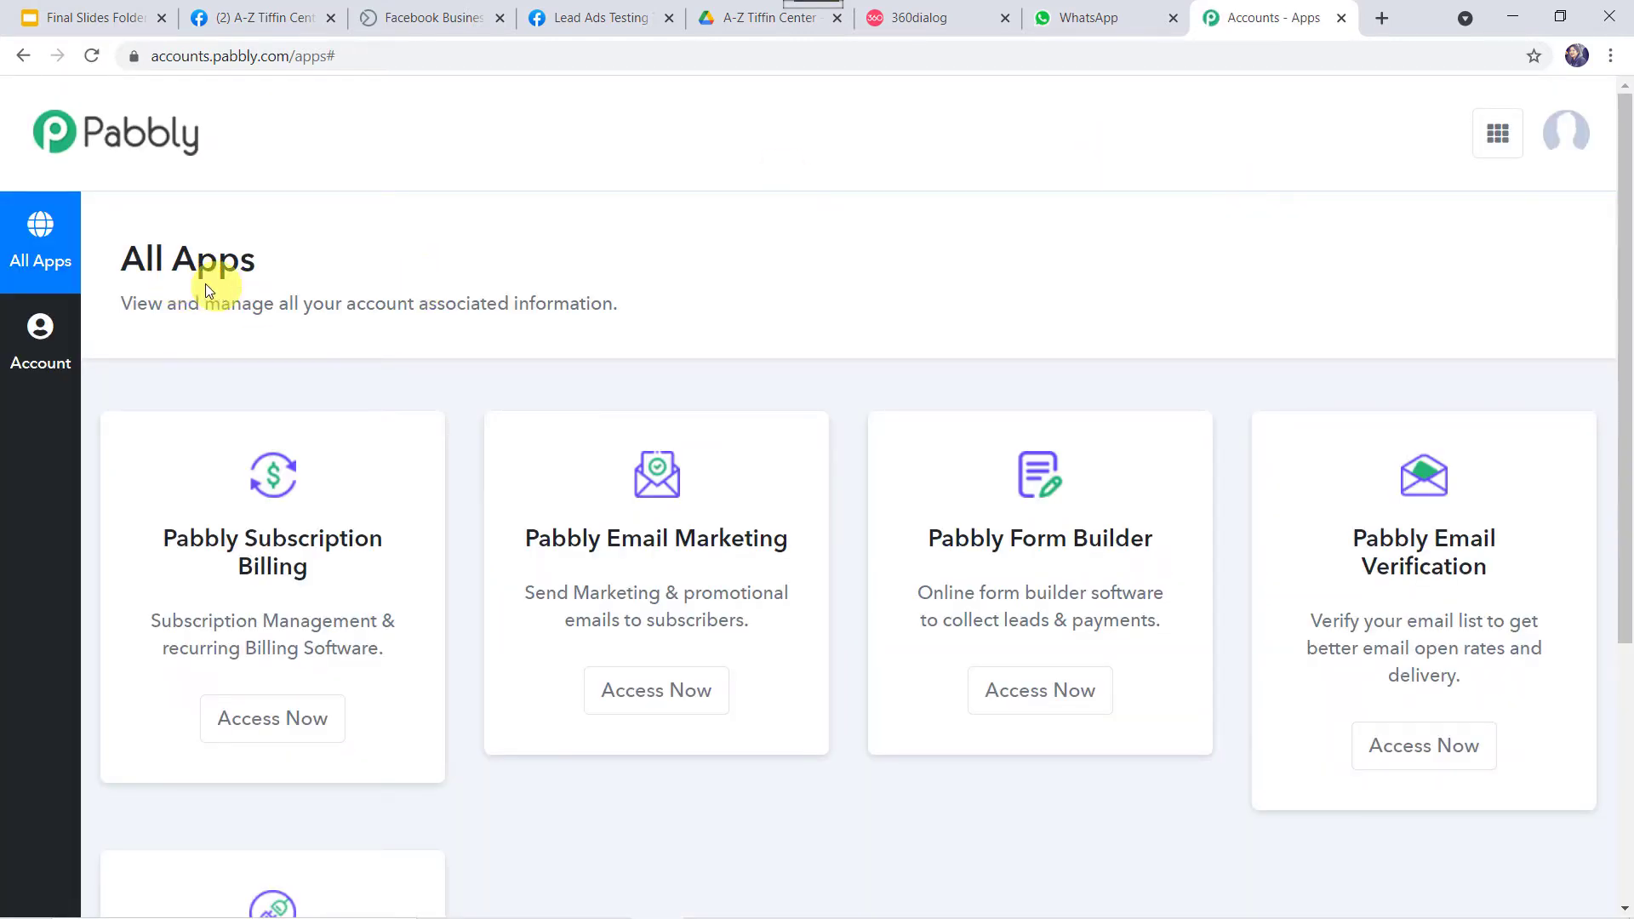
pyautogui.scroll(-5, 243, 287)
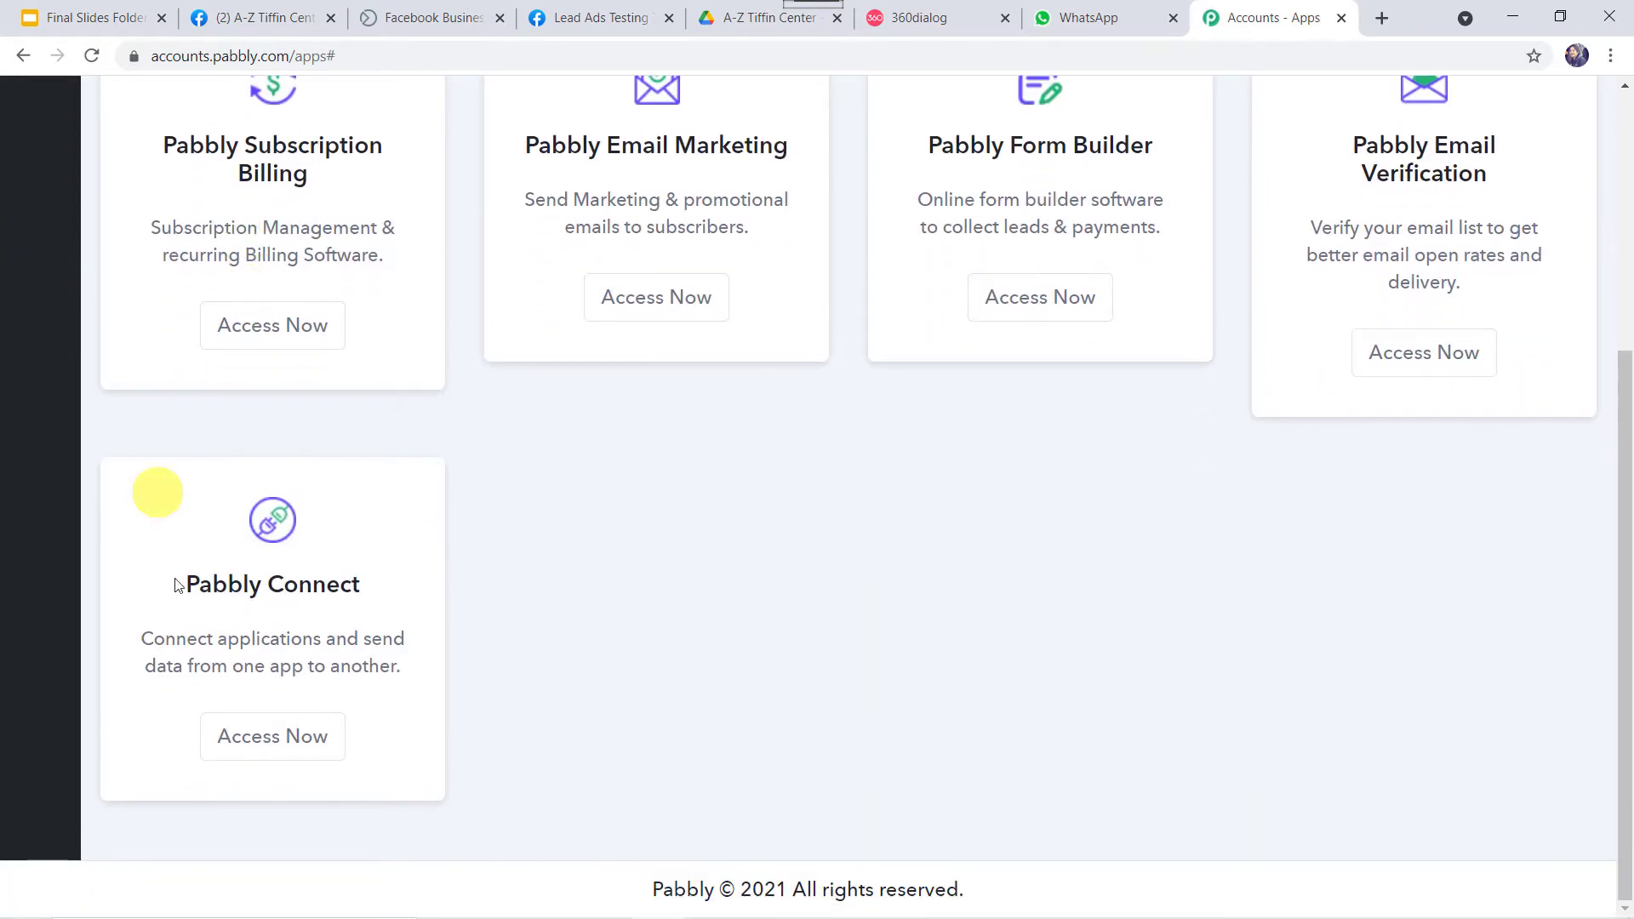
pyautogui.click(288, 742)
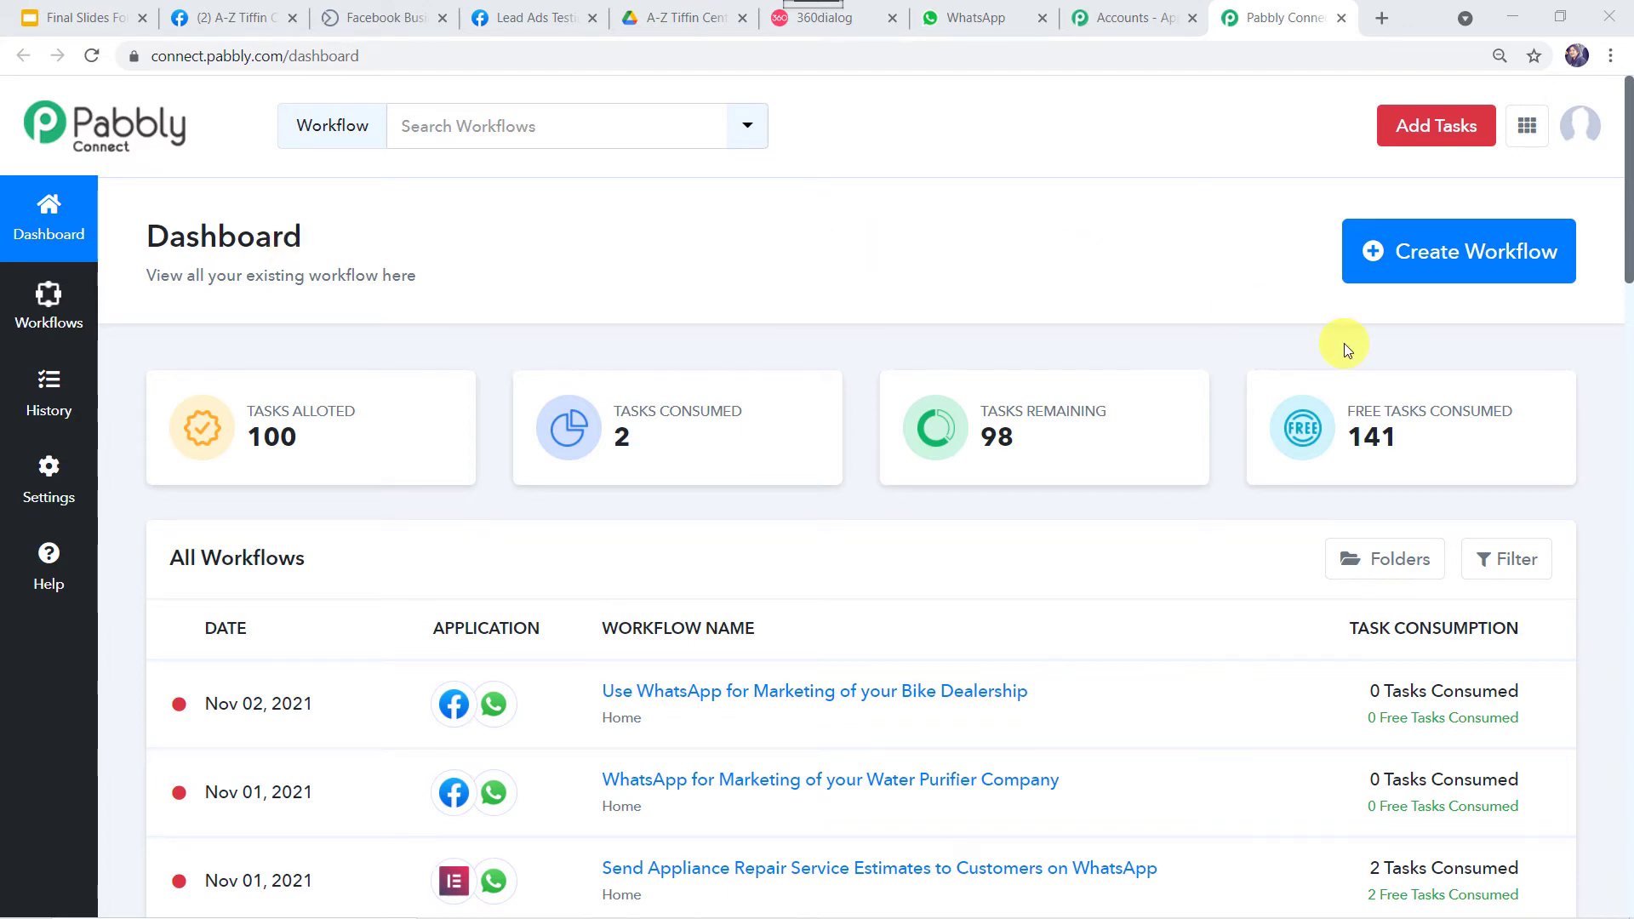
# Paste 'Use WhatsApp for Marketing your Meal Delivery/Tiffin Service Business' as the new workflow name and create it.
pyautogui.click(1423, 262)
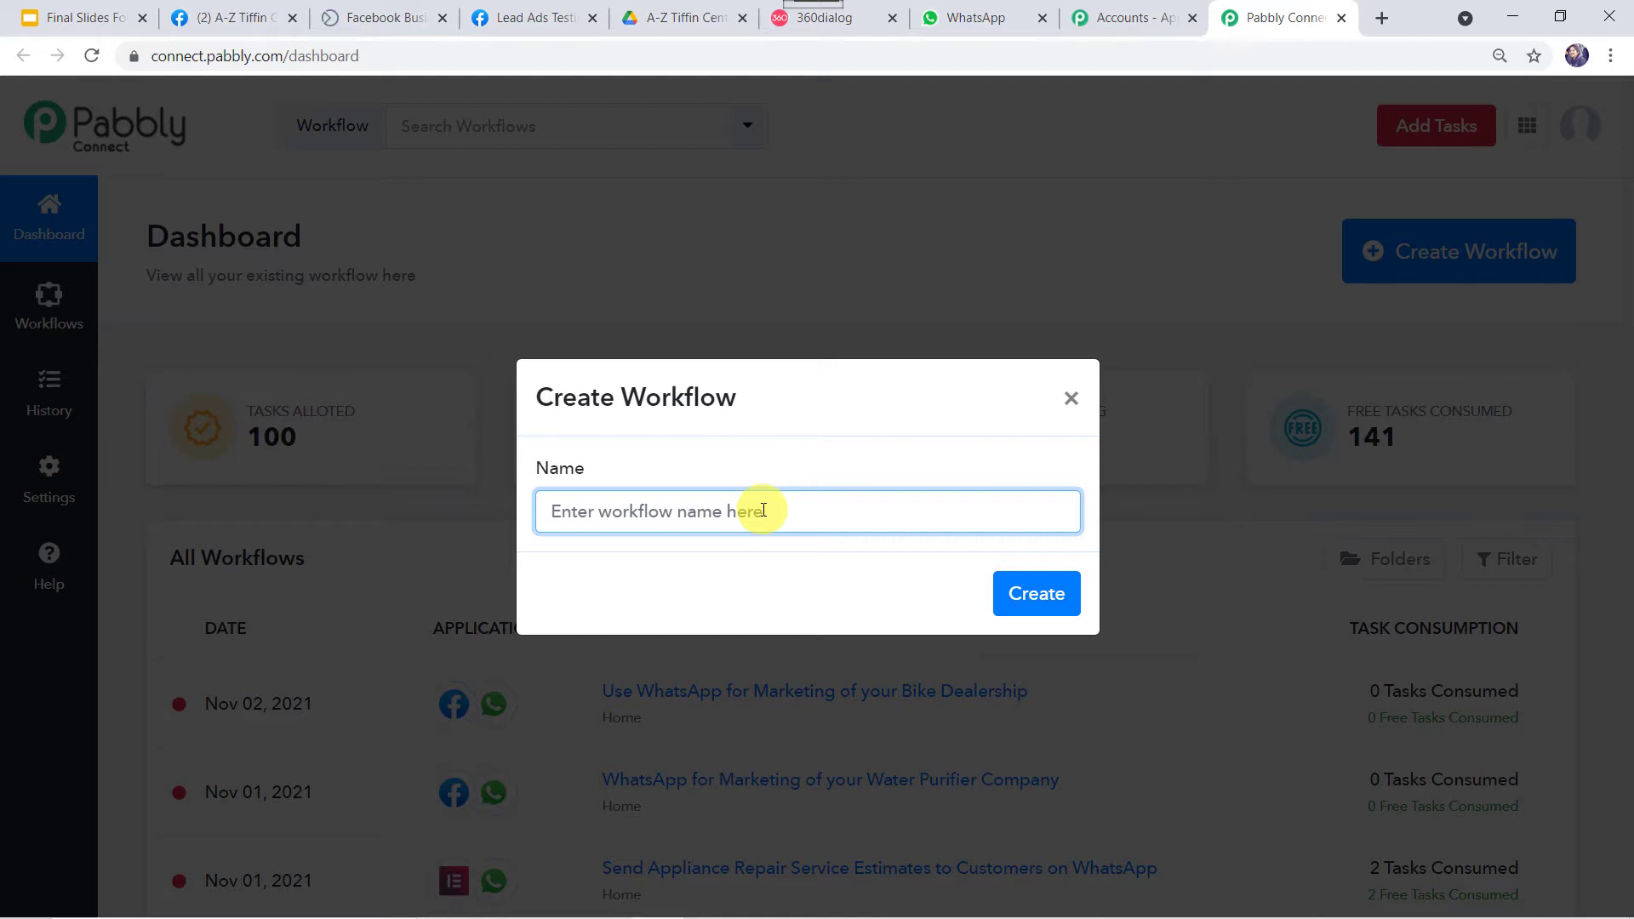
pyautogui.write('v')
pyautogui.press('BackSpace')
pyautogui.write('Use WhatsApp for Marketing your Meal Delivery/Tiffin Service Business')
pyautogui.press('Home')
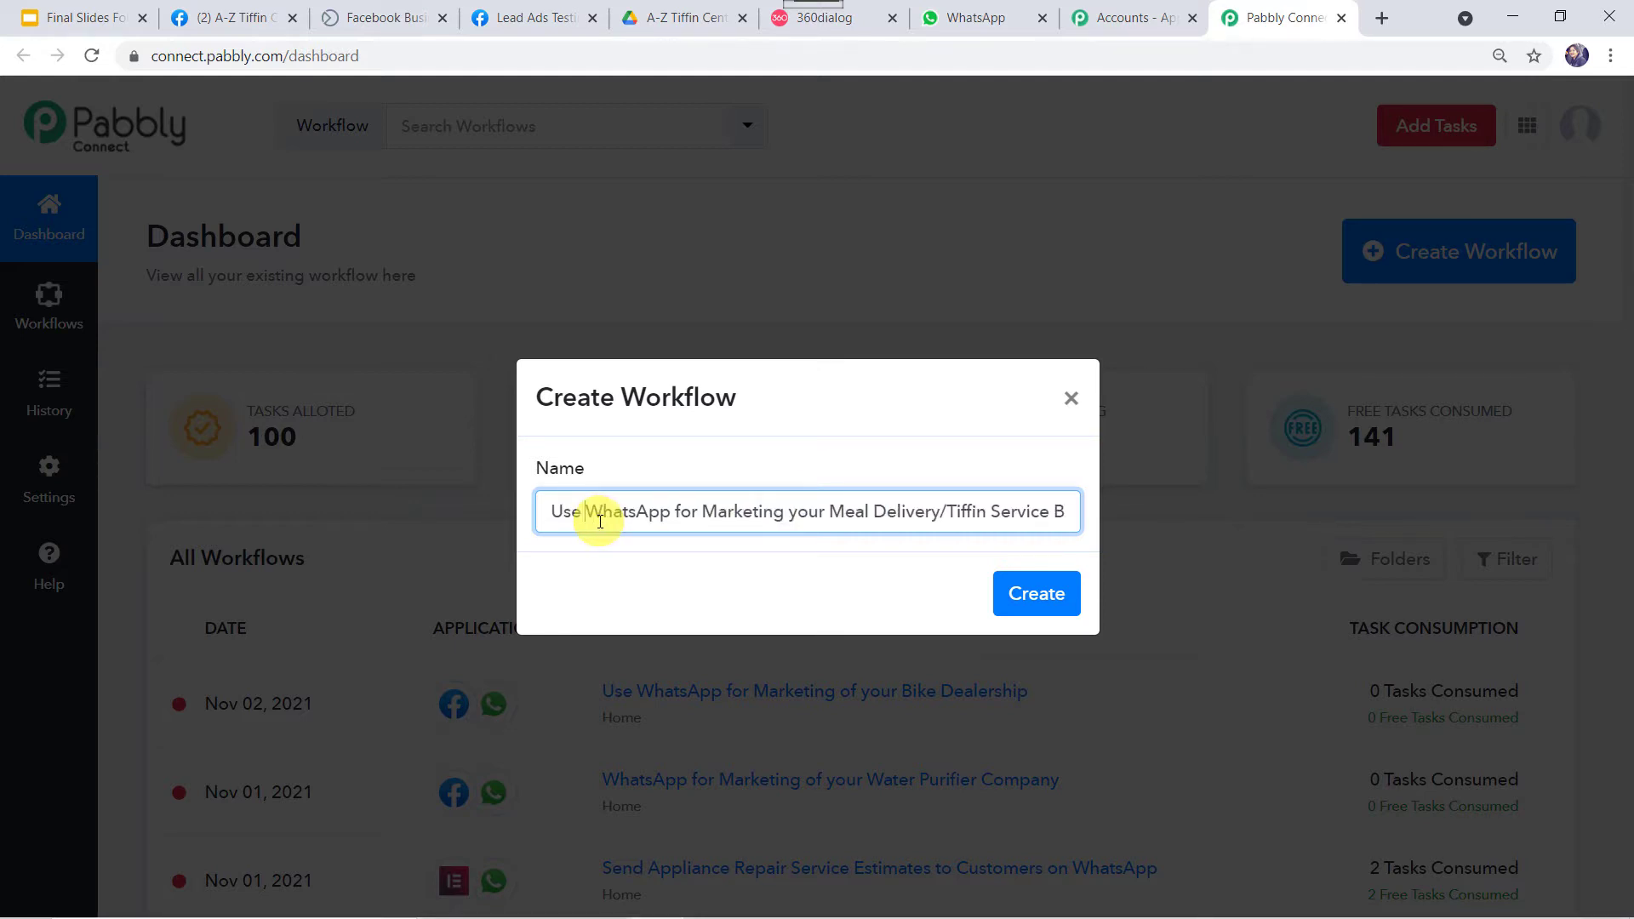
pyautogui.press('End')
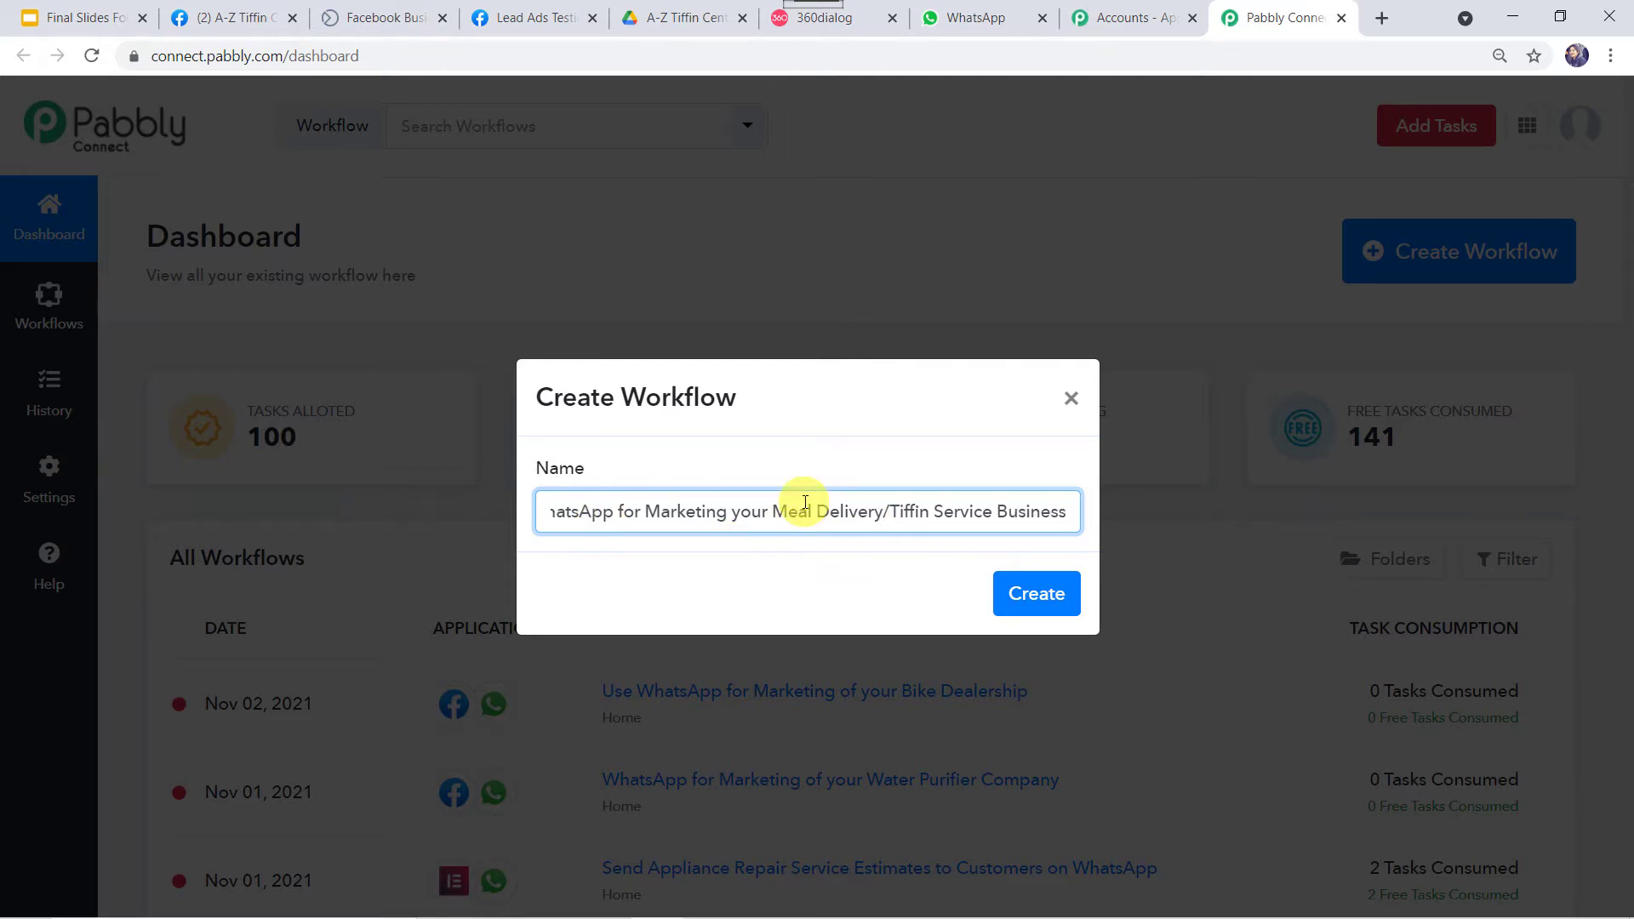
pyautogui.click(1035, 593)
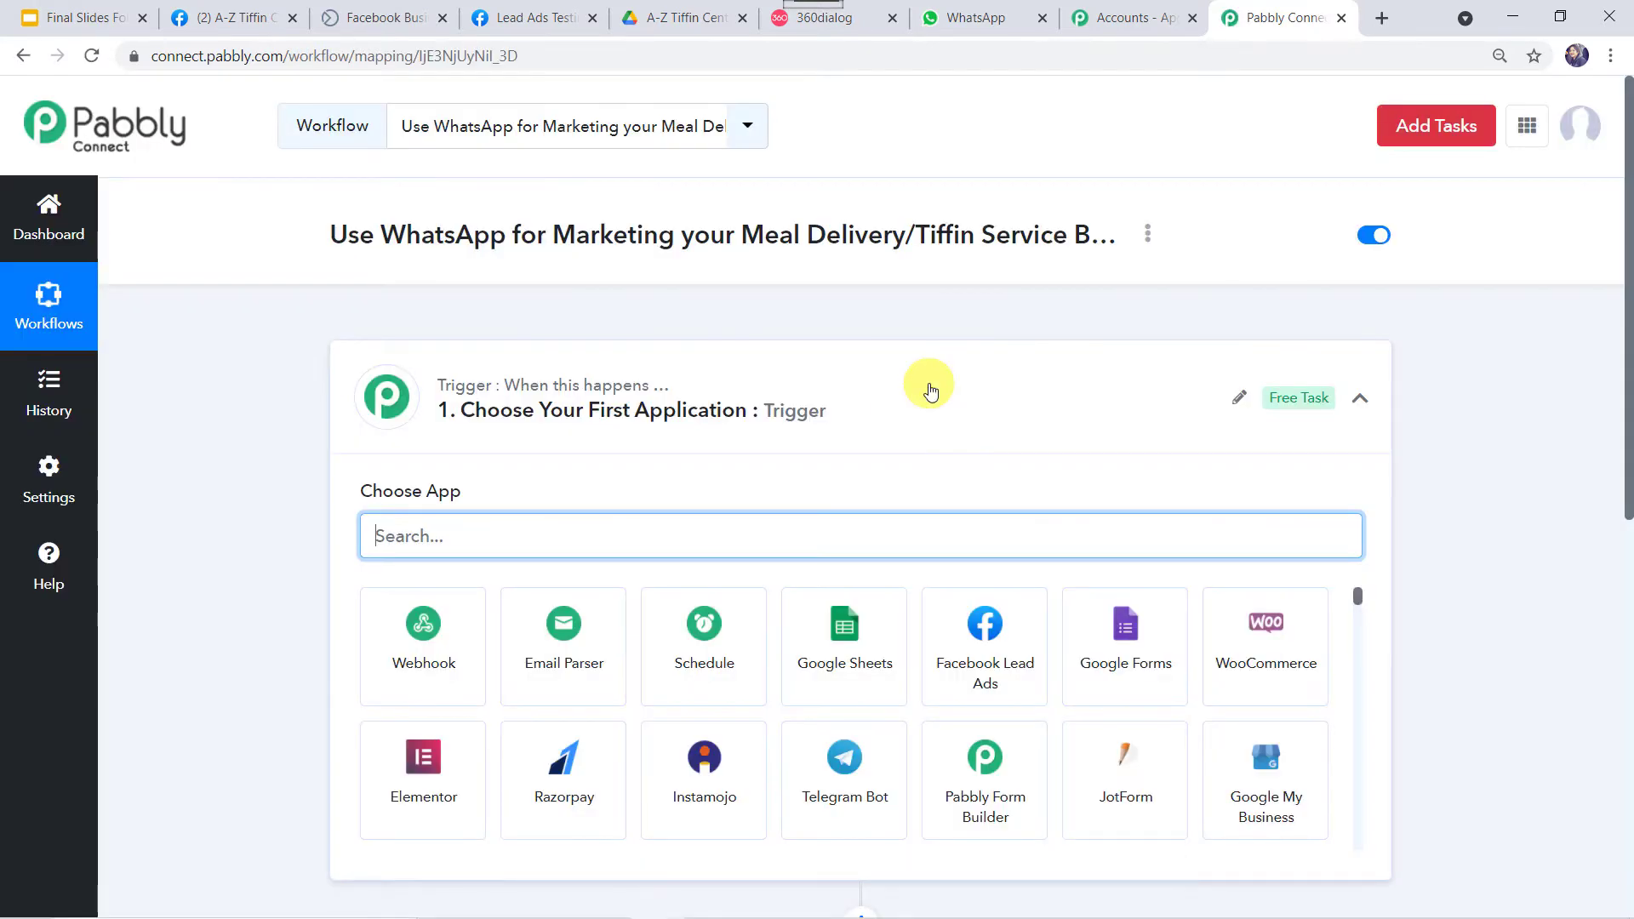
# Search 'face' and set Facebook Lead Ads as the trigger app.
pyautogui.click(930, 385)
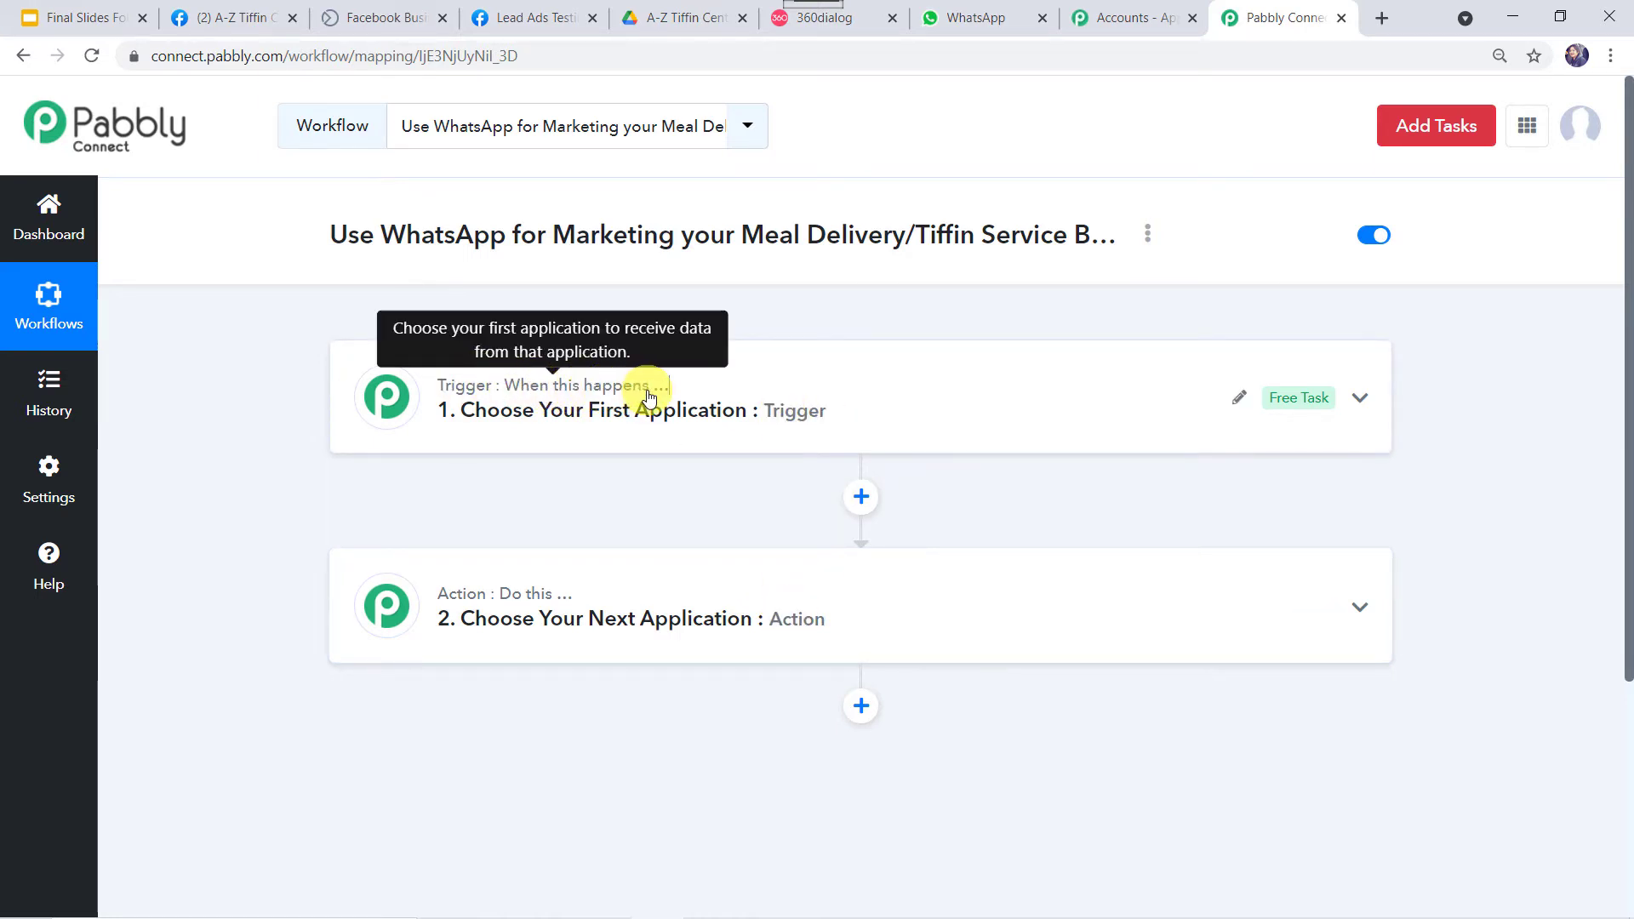
pyautogui.moveTo(447, 599)
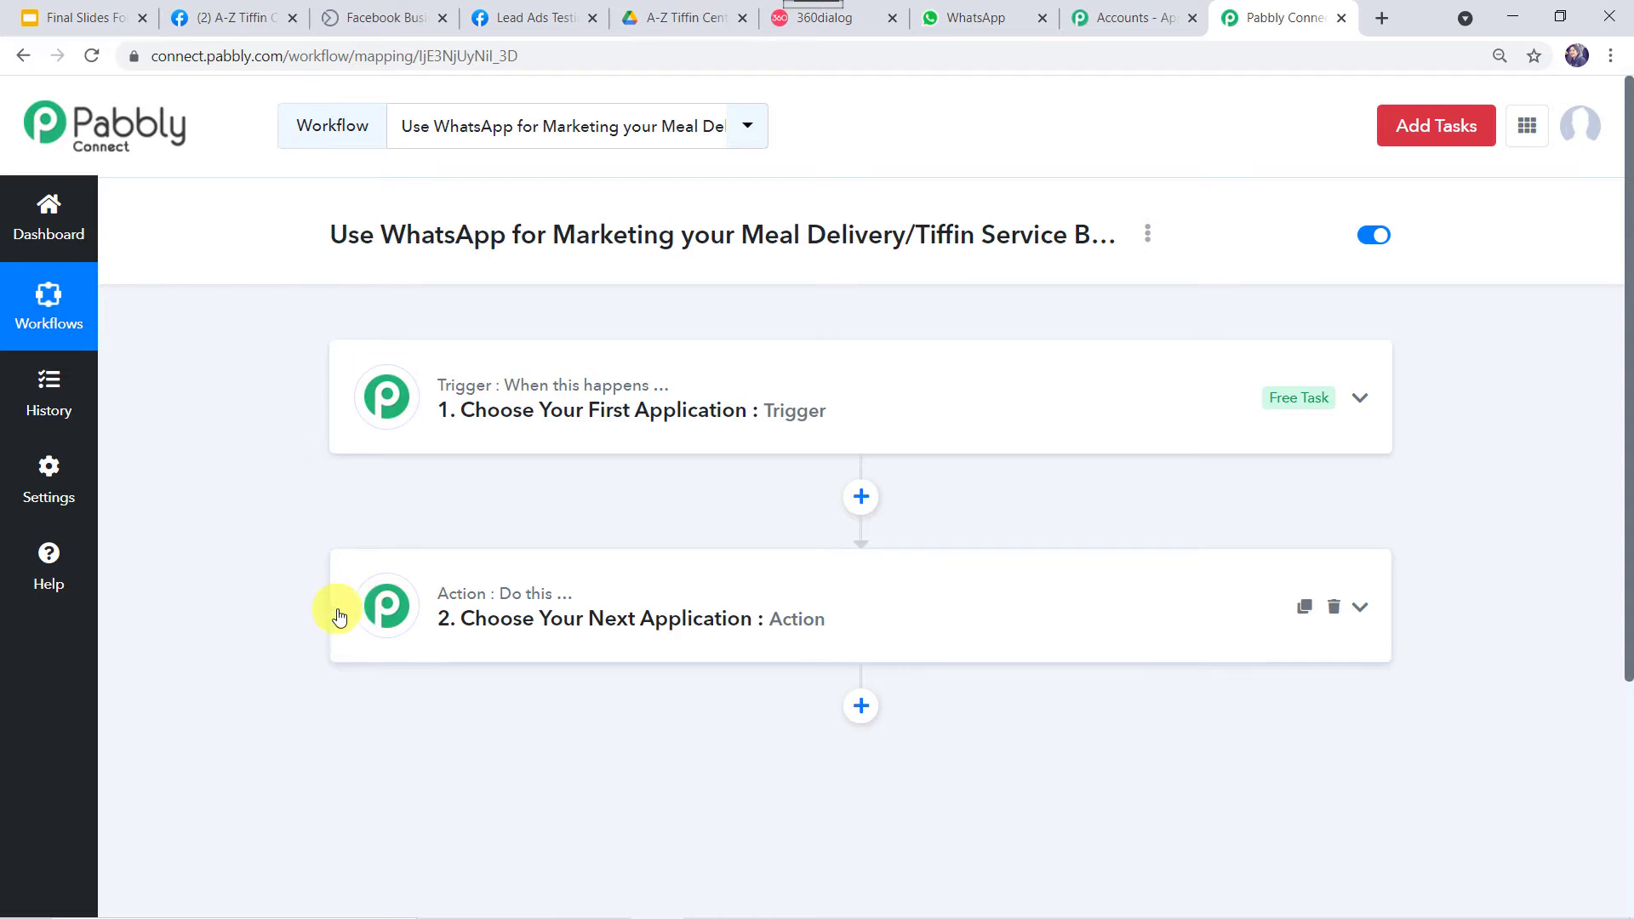
pyautogui.click(842, 420)
pyautogui.click(519, 545)
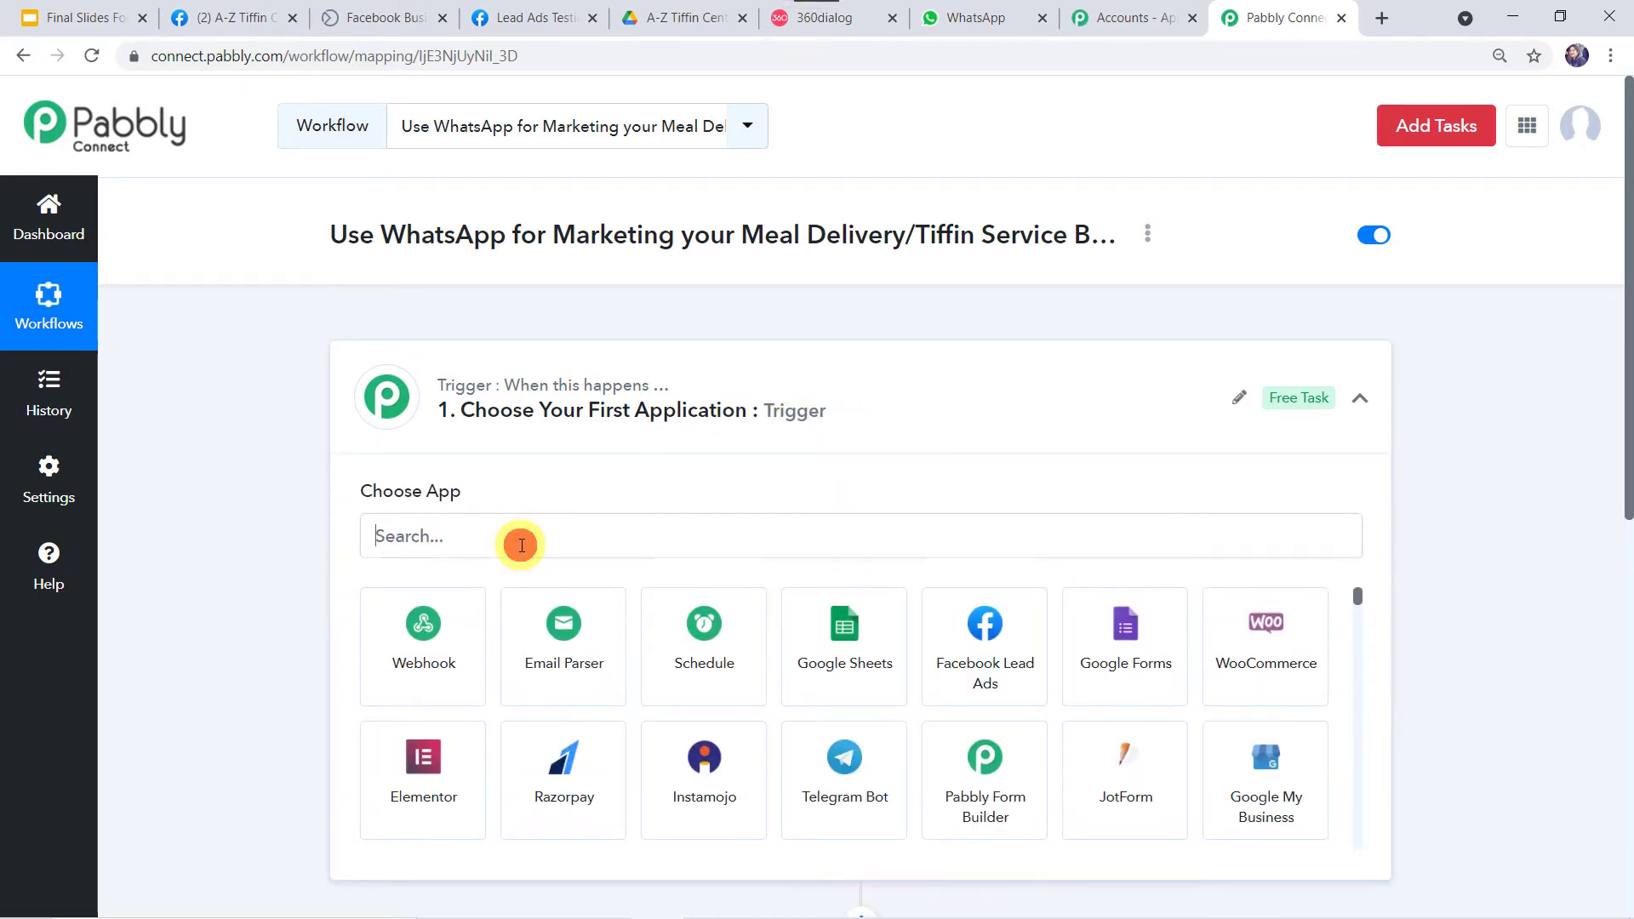
pyautogui.write('face')
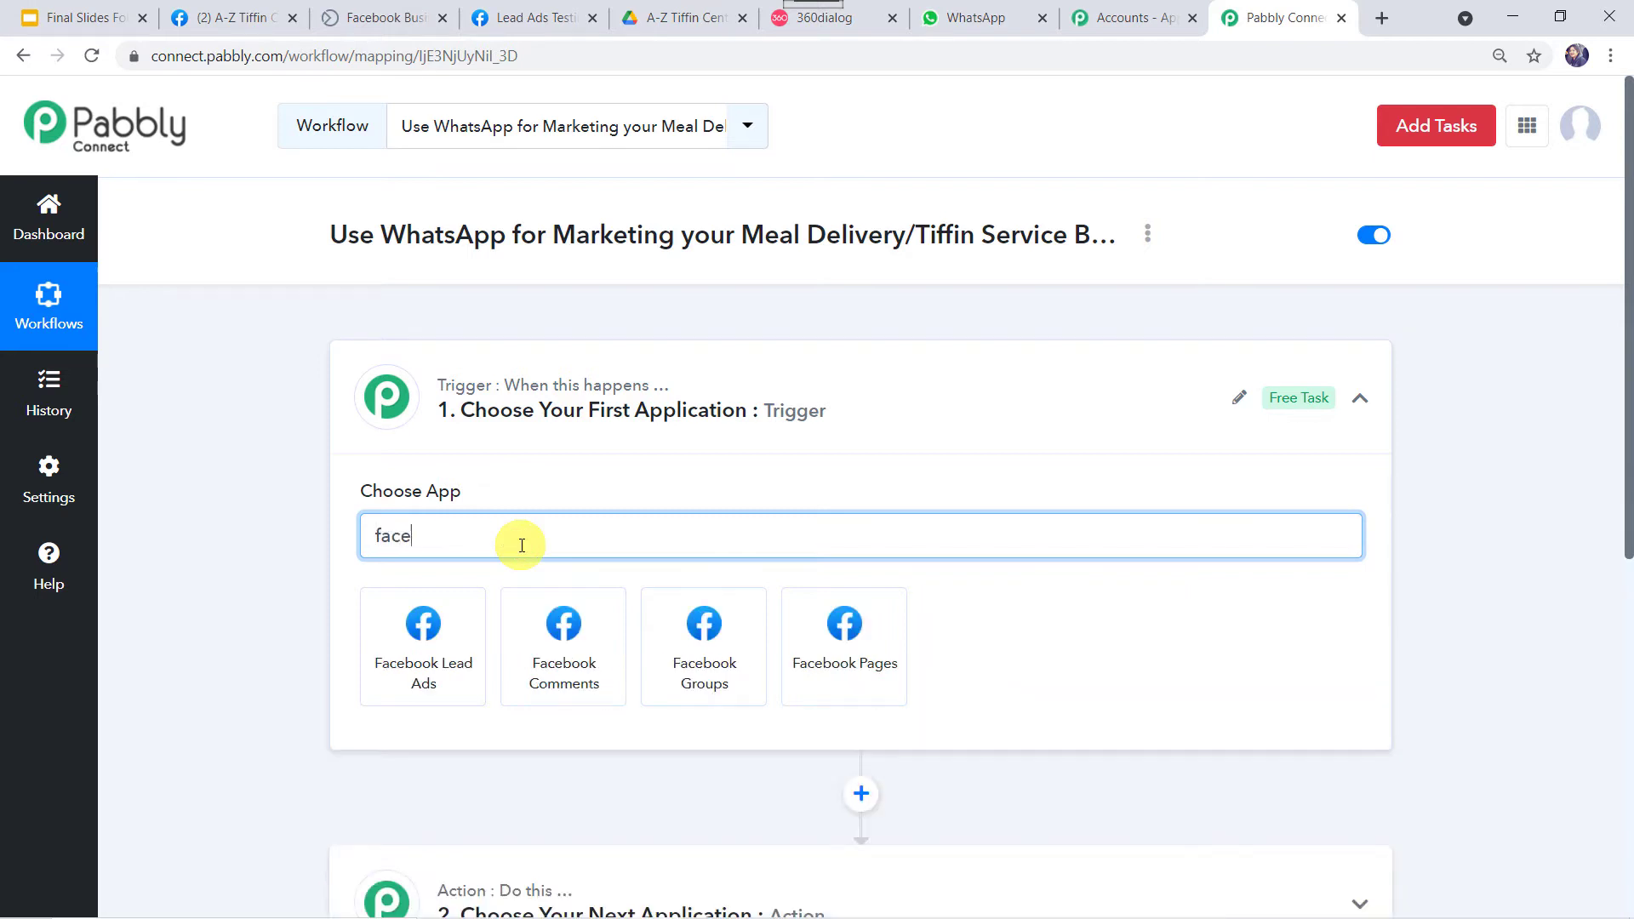
pyautogui.click(430, 662)
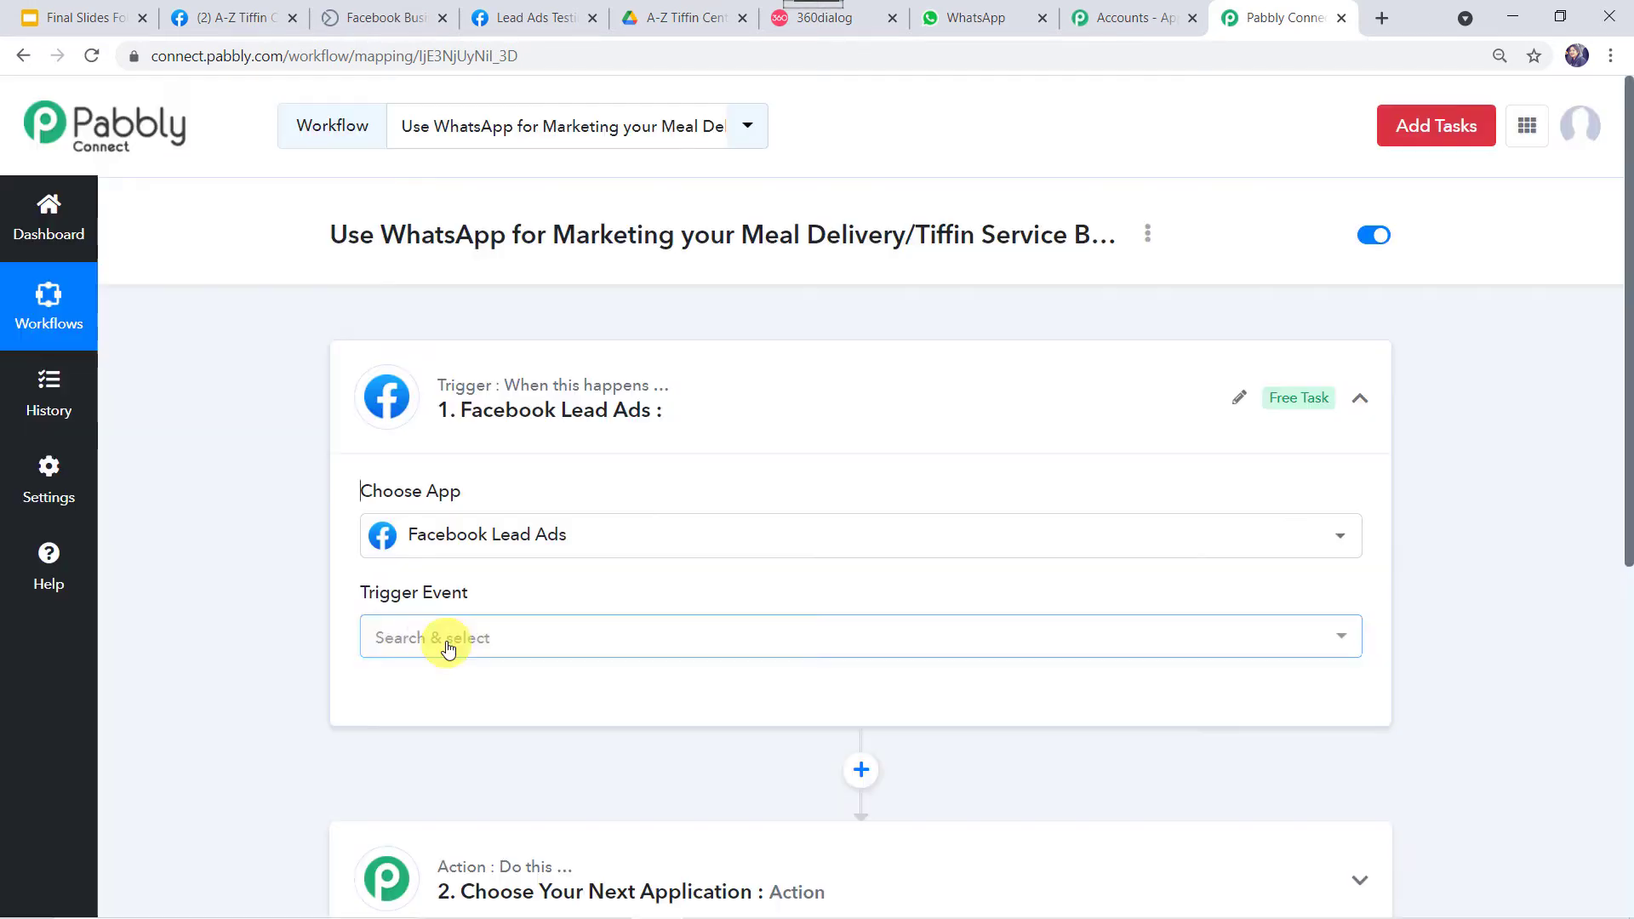
# Choose New Lead as the trigger event and begin connecting the account.
pyautogui.click(446, 639)
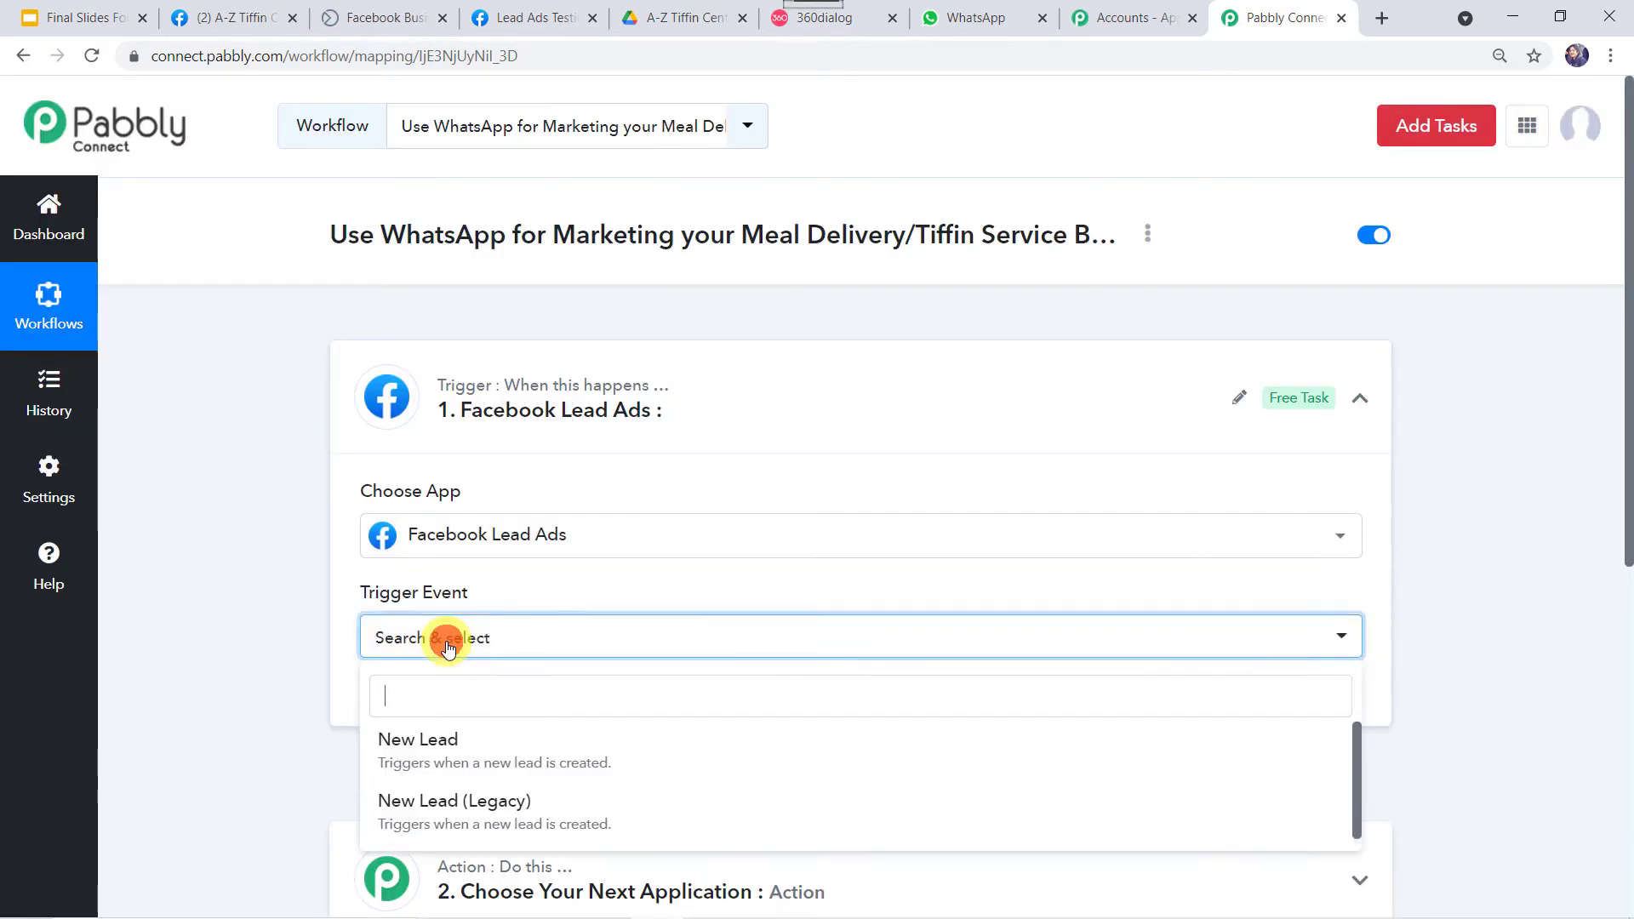
pyautogui.click(416, 764)
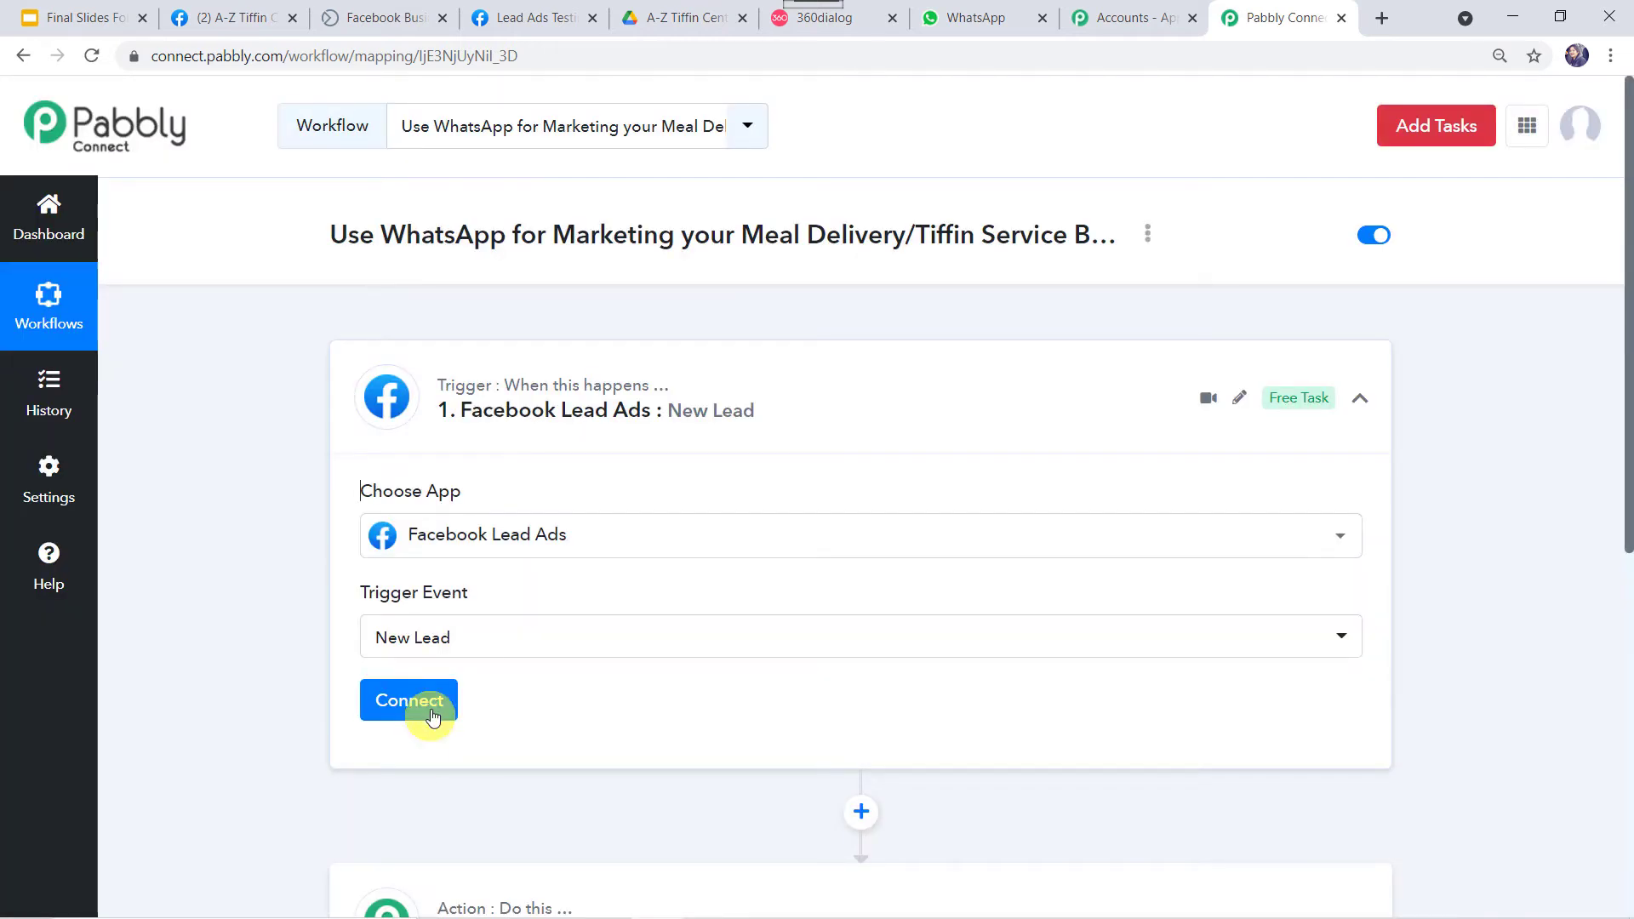
pyautogui.click(424, 706)
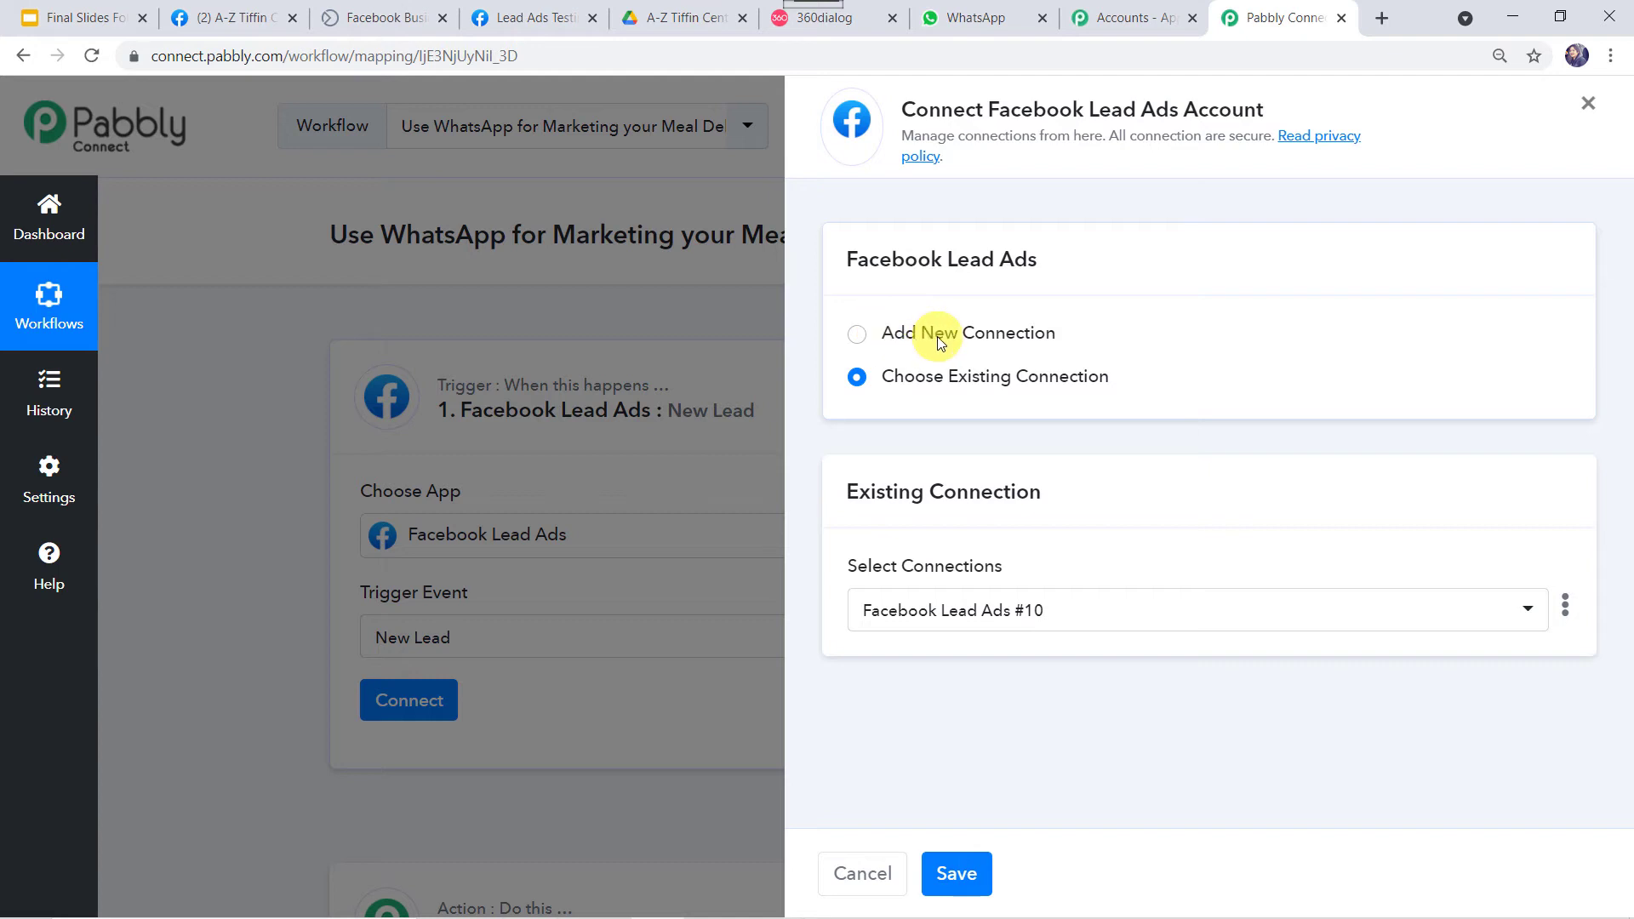
# Authorize a new Facebook Lead Ads connection, then view the A-Z Tiffin Center Facebook page.
pyautogui.click(938, 338)
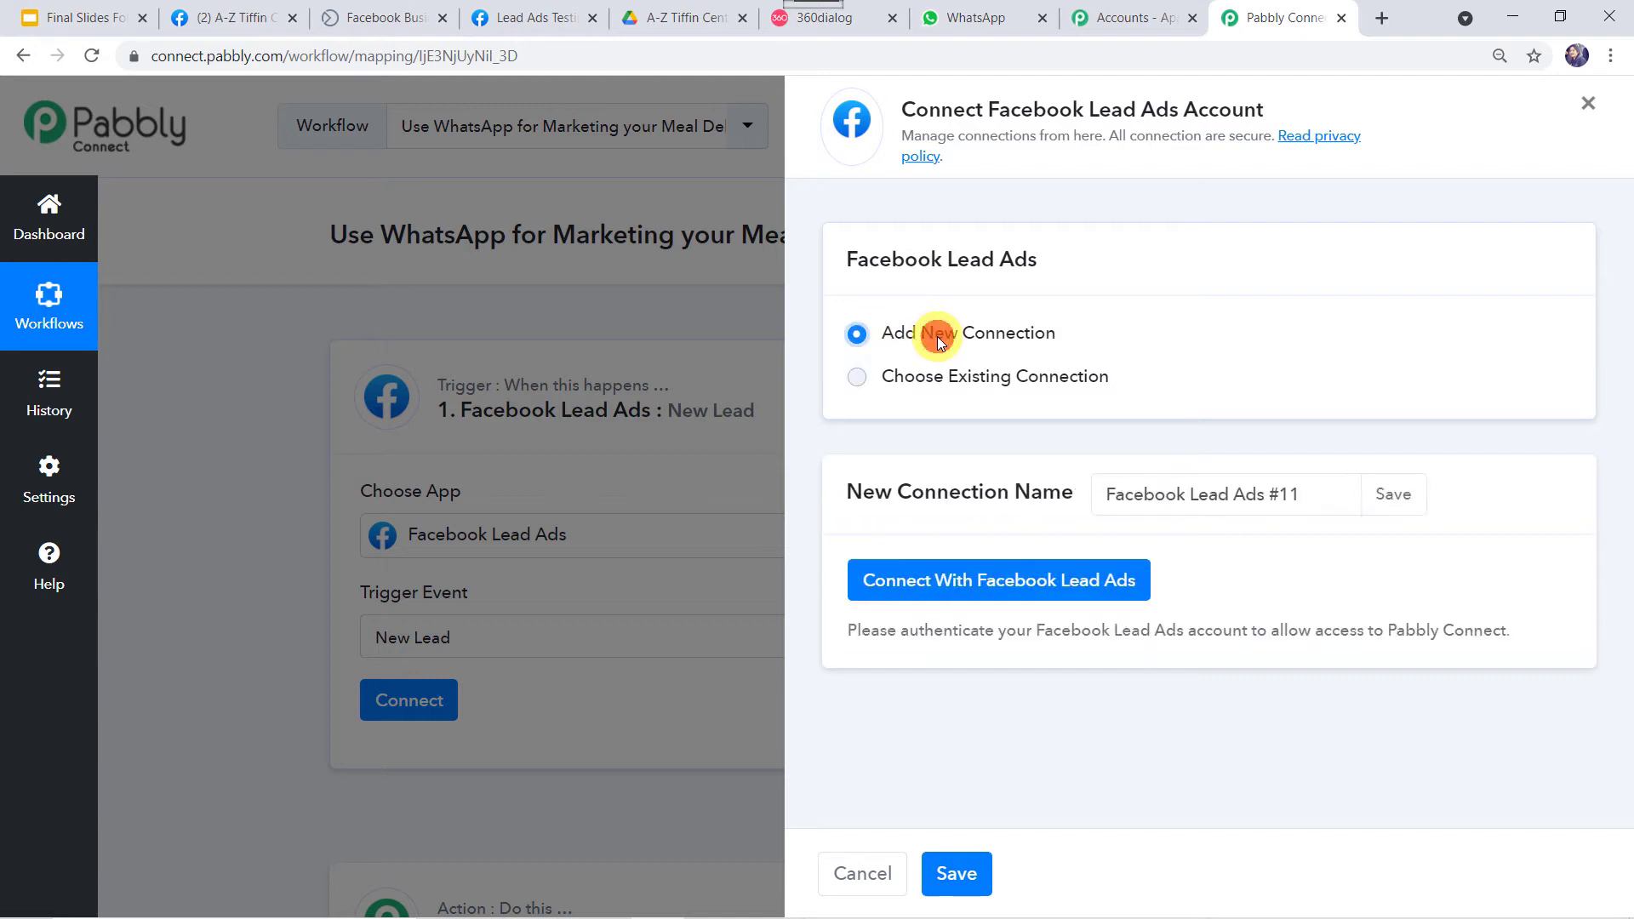
pyautogui.click(1048, 588)
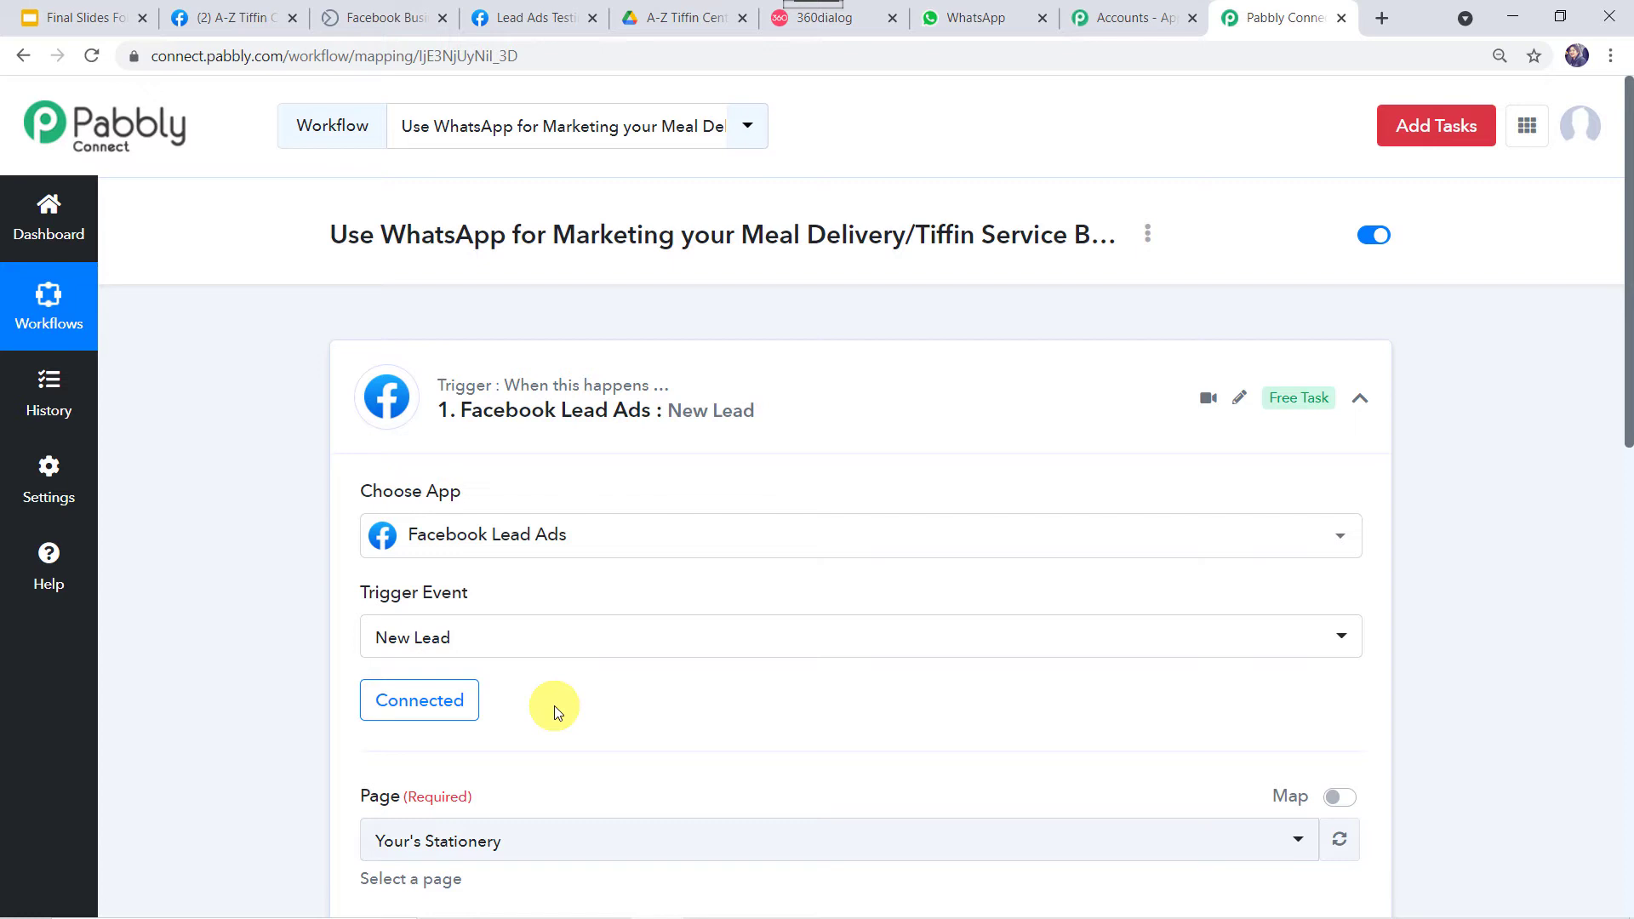
pyautogui.scroll(-4, 554, 706)
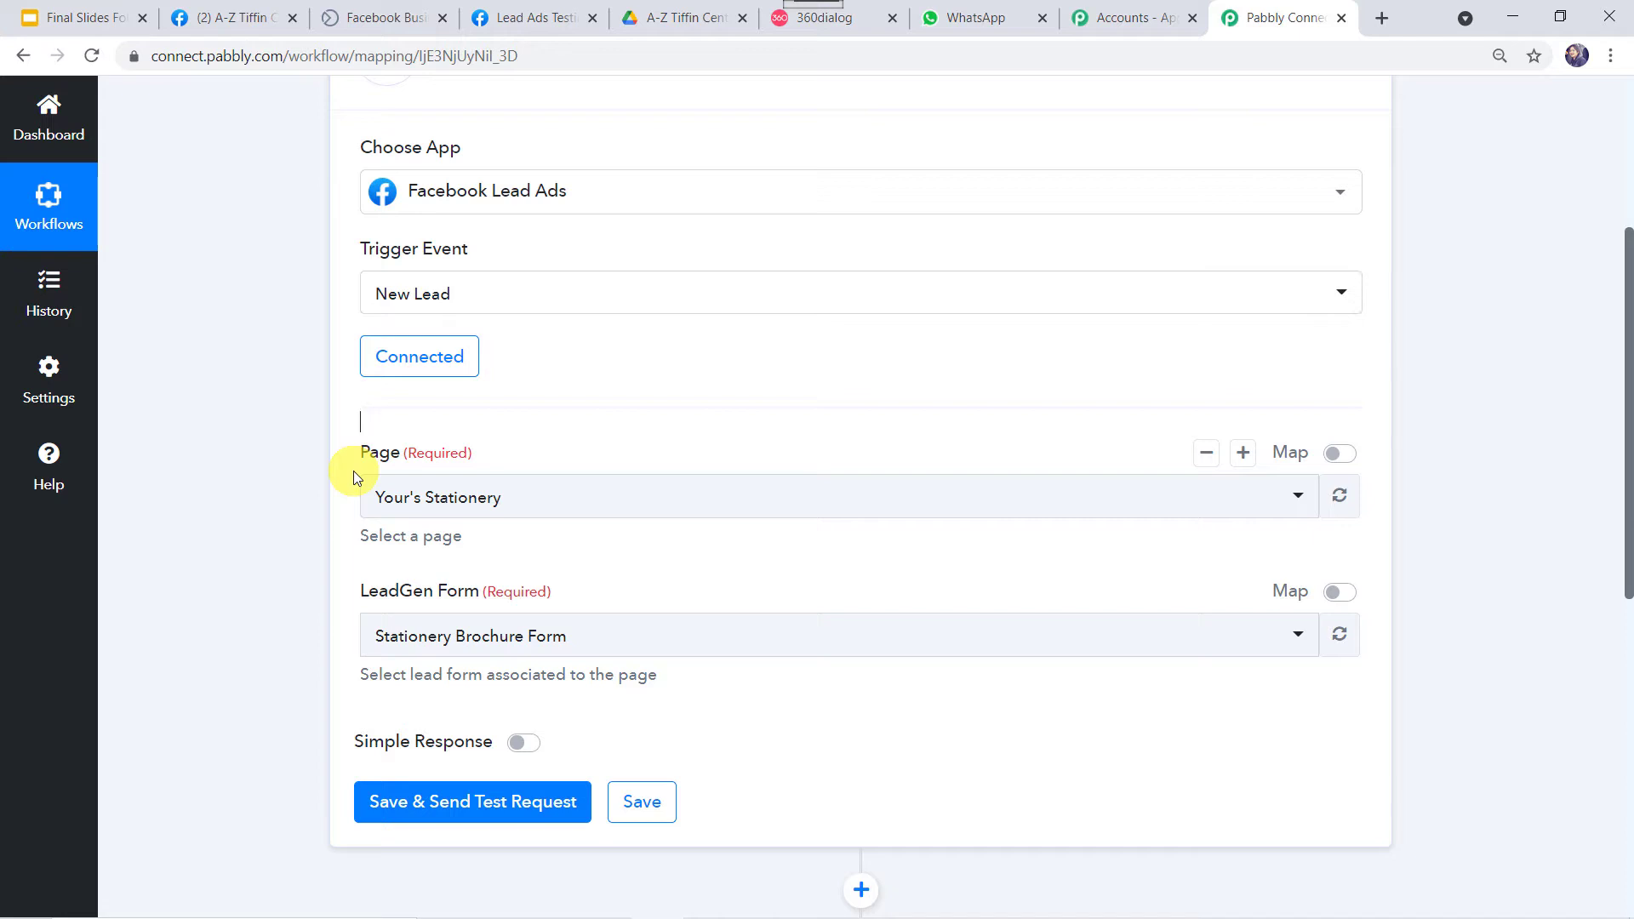
pyautogui.click(228, 15)
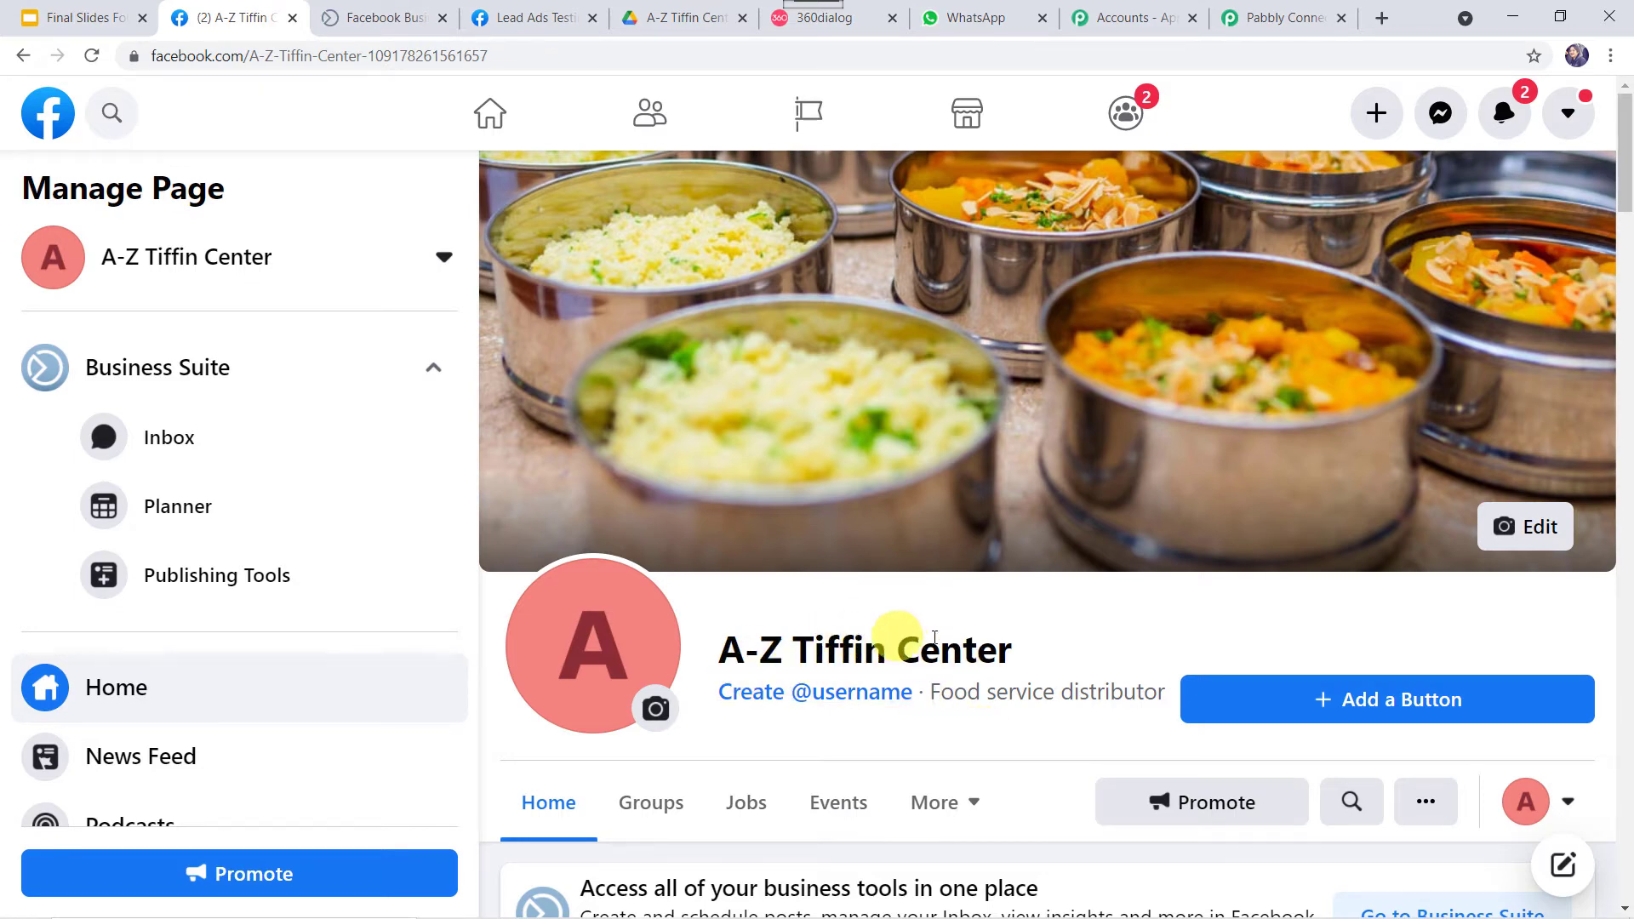
# Back in Pabbly, select page A-Z Tiffin Center and lead form Tiffin Brochure Form.
pyautogui.click(1241, 14)
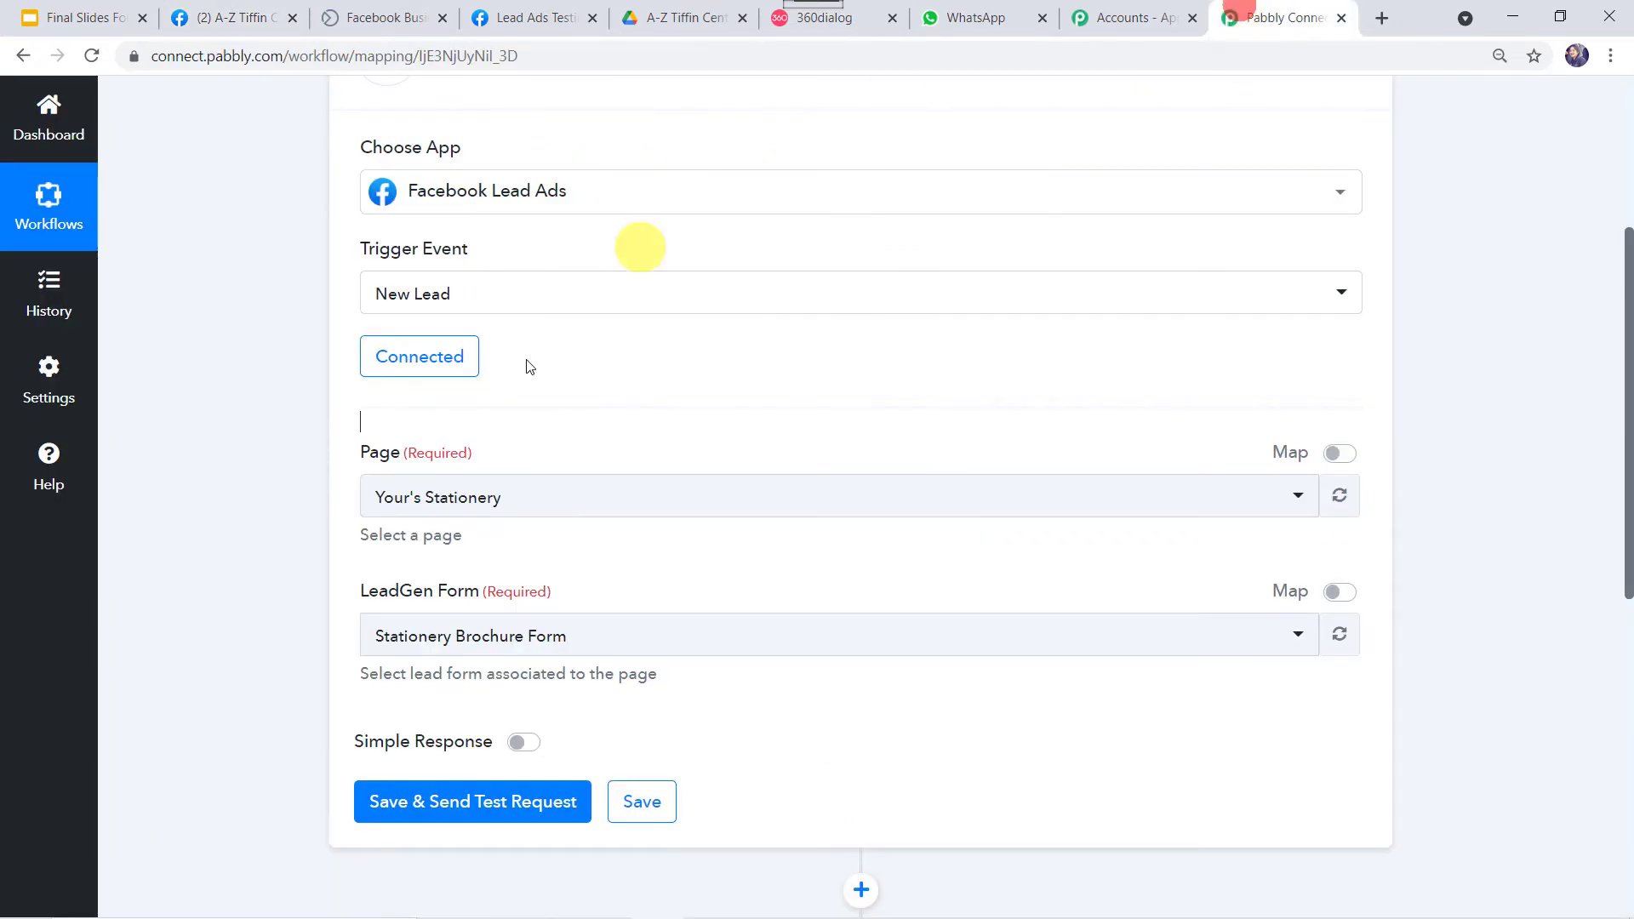
pyautogui.click(499, 499)
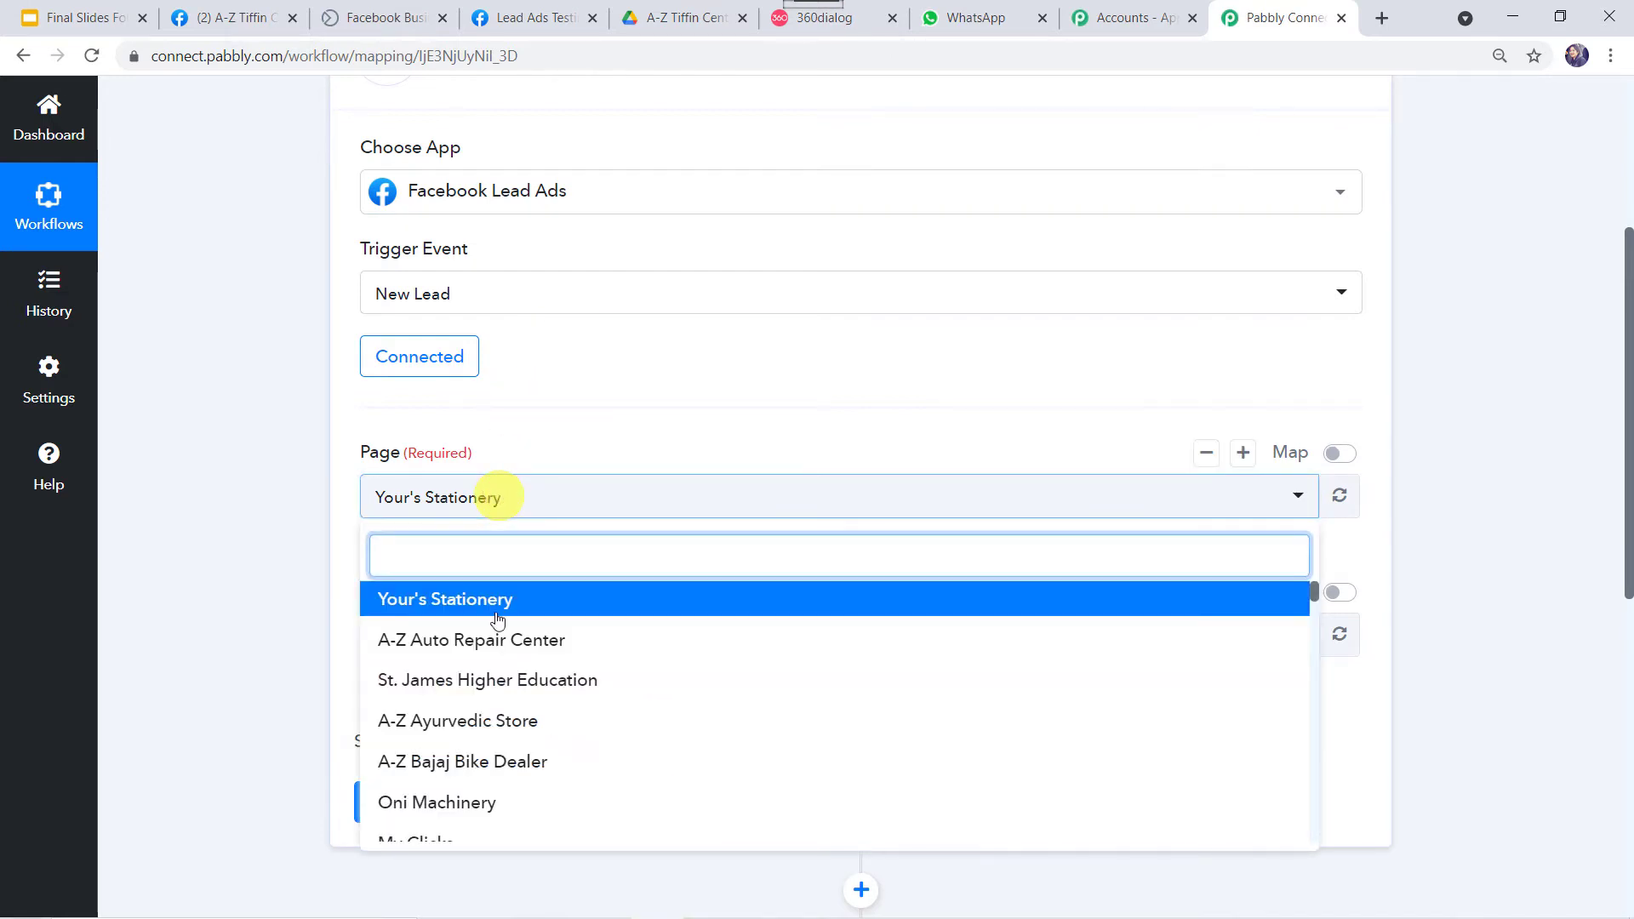
pyautogui.scroll(-3, 465, 807)
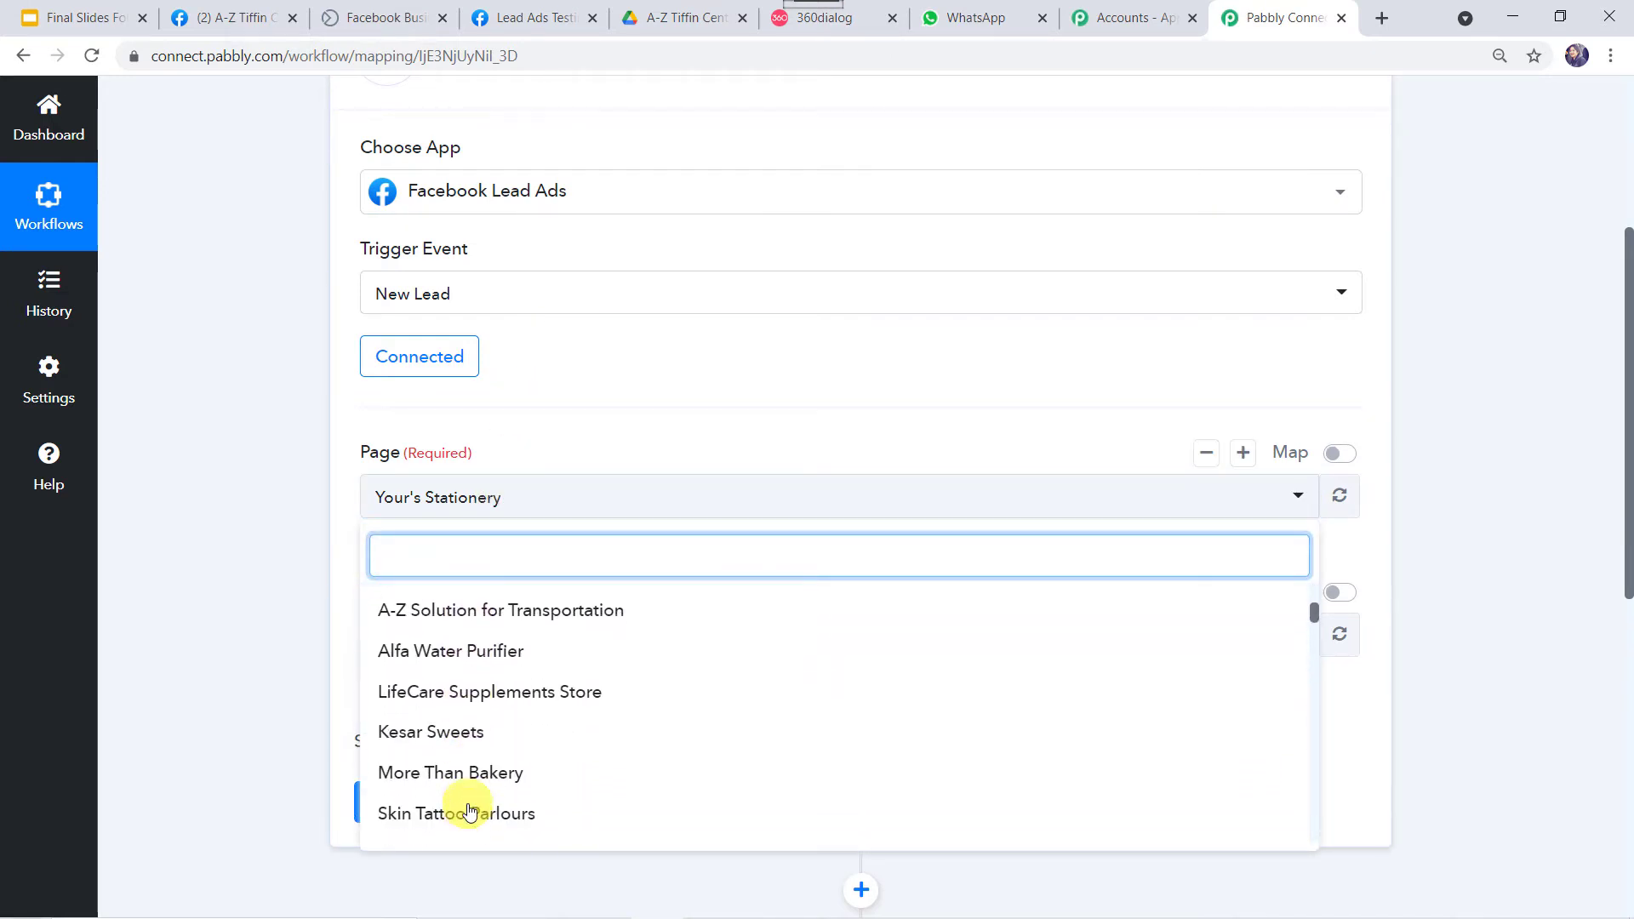
pyautogui.scroll(-1, 470, 808)
pyautogui.click(473, 808)
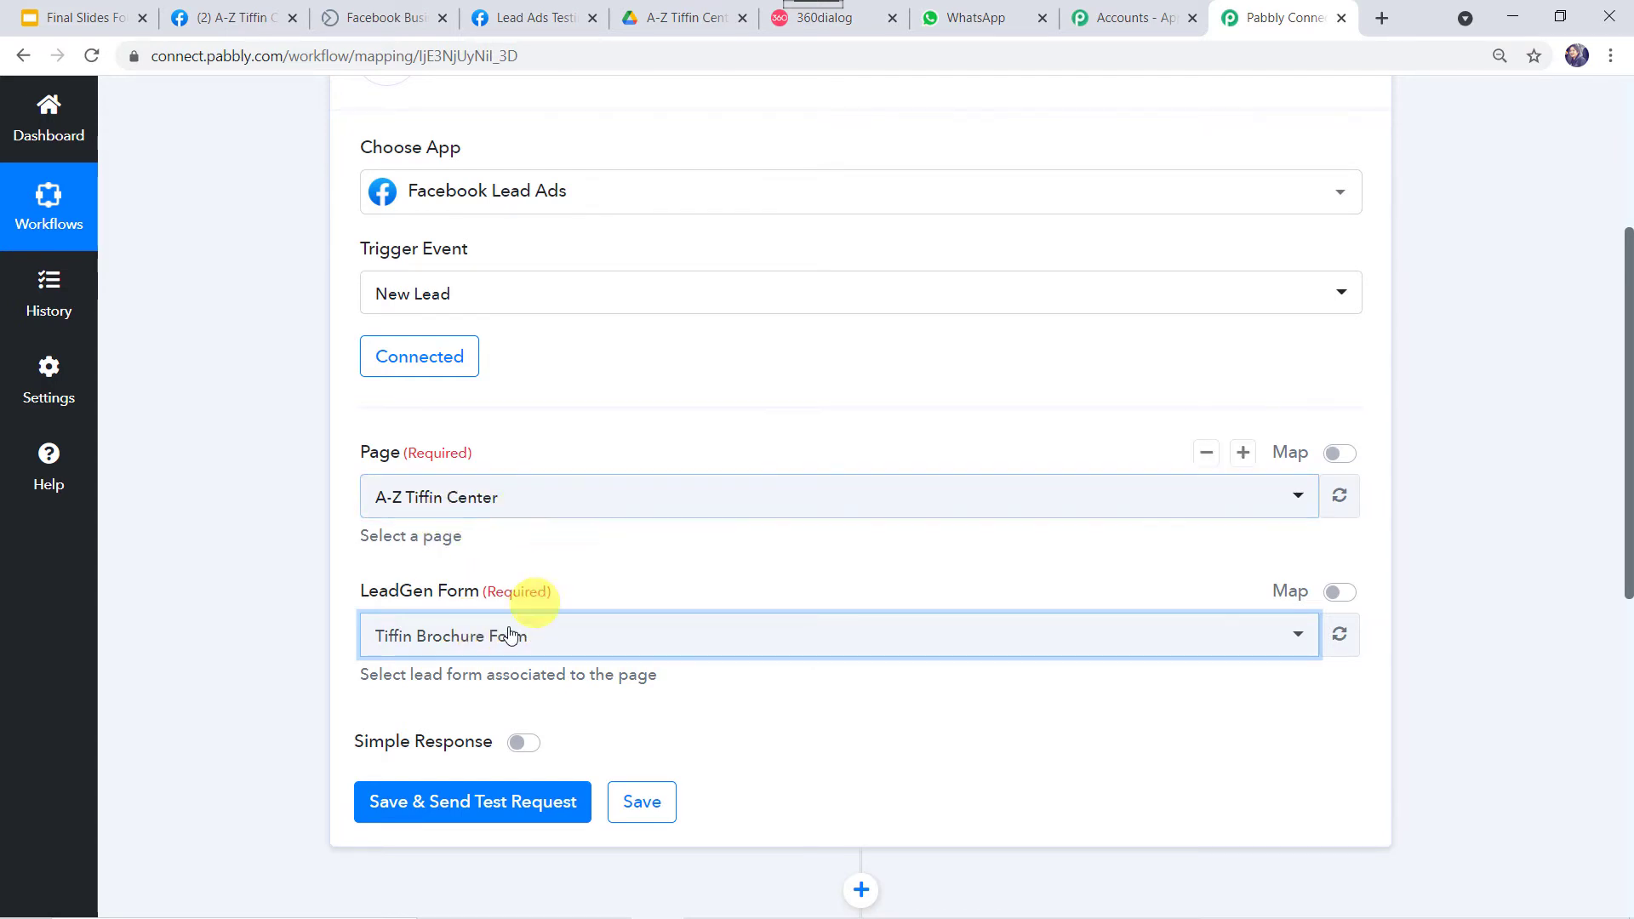
pyautogui.click(616, 642)
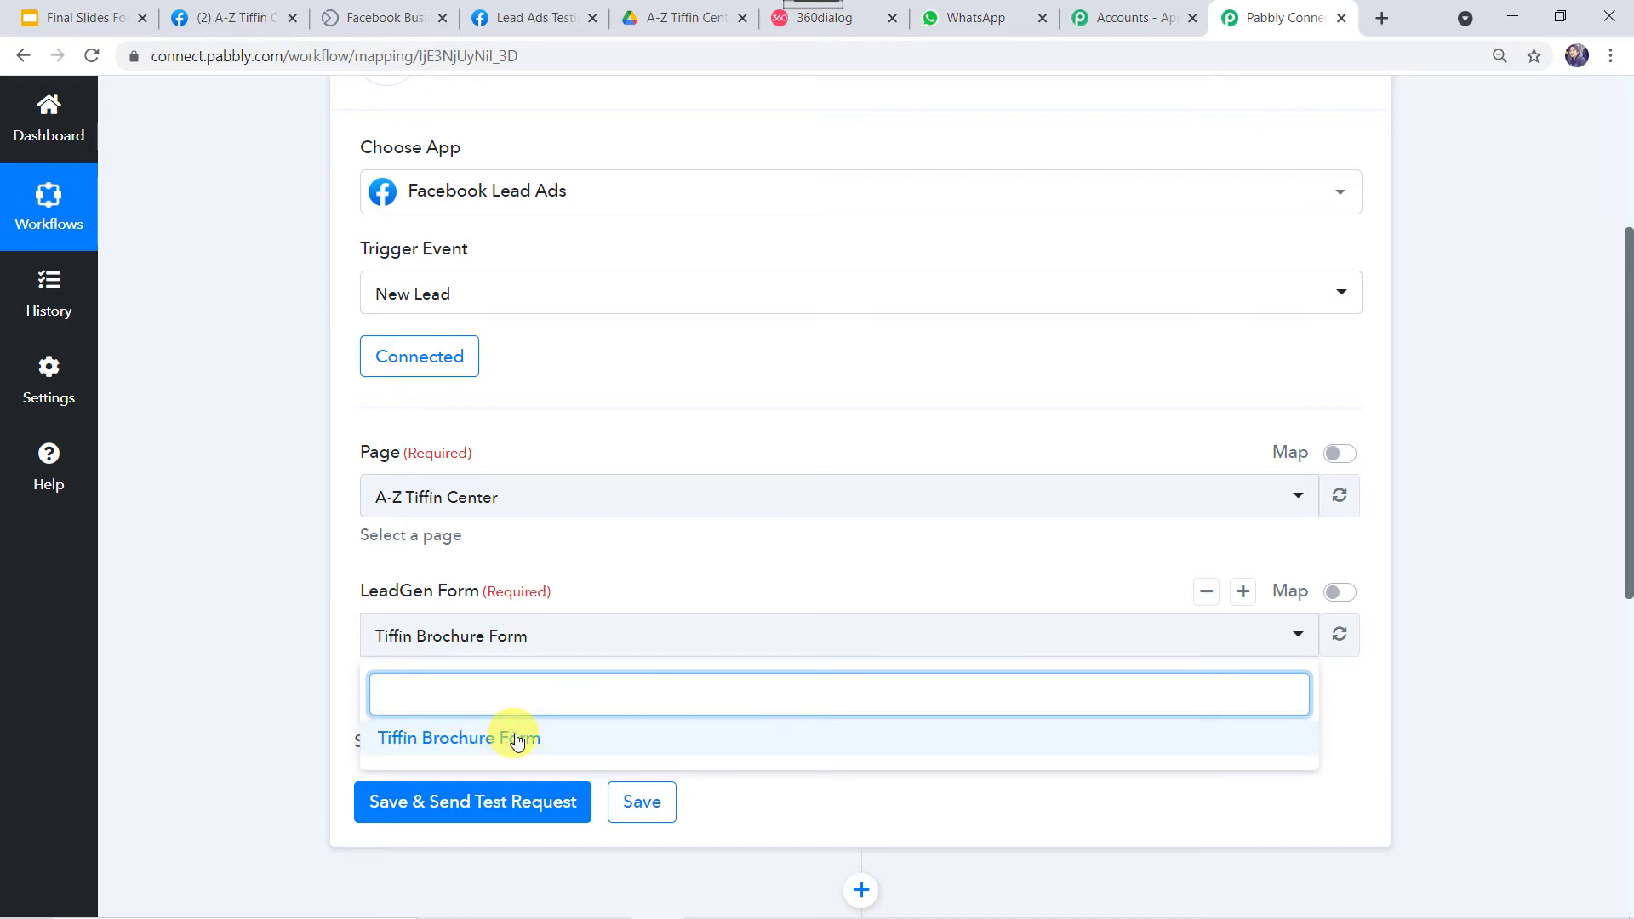
pyautogui.click(489, 737)
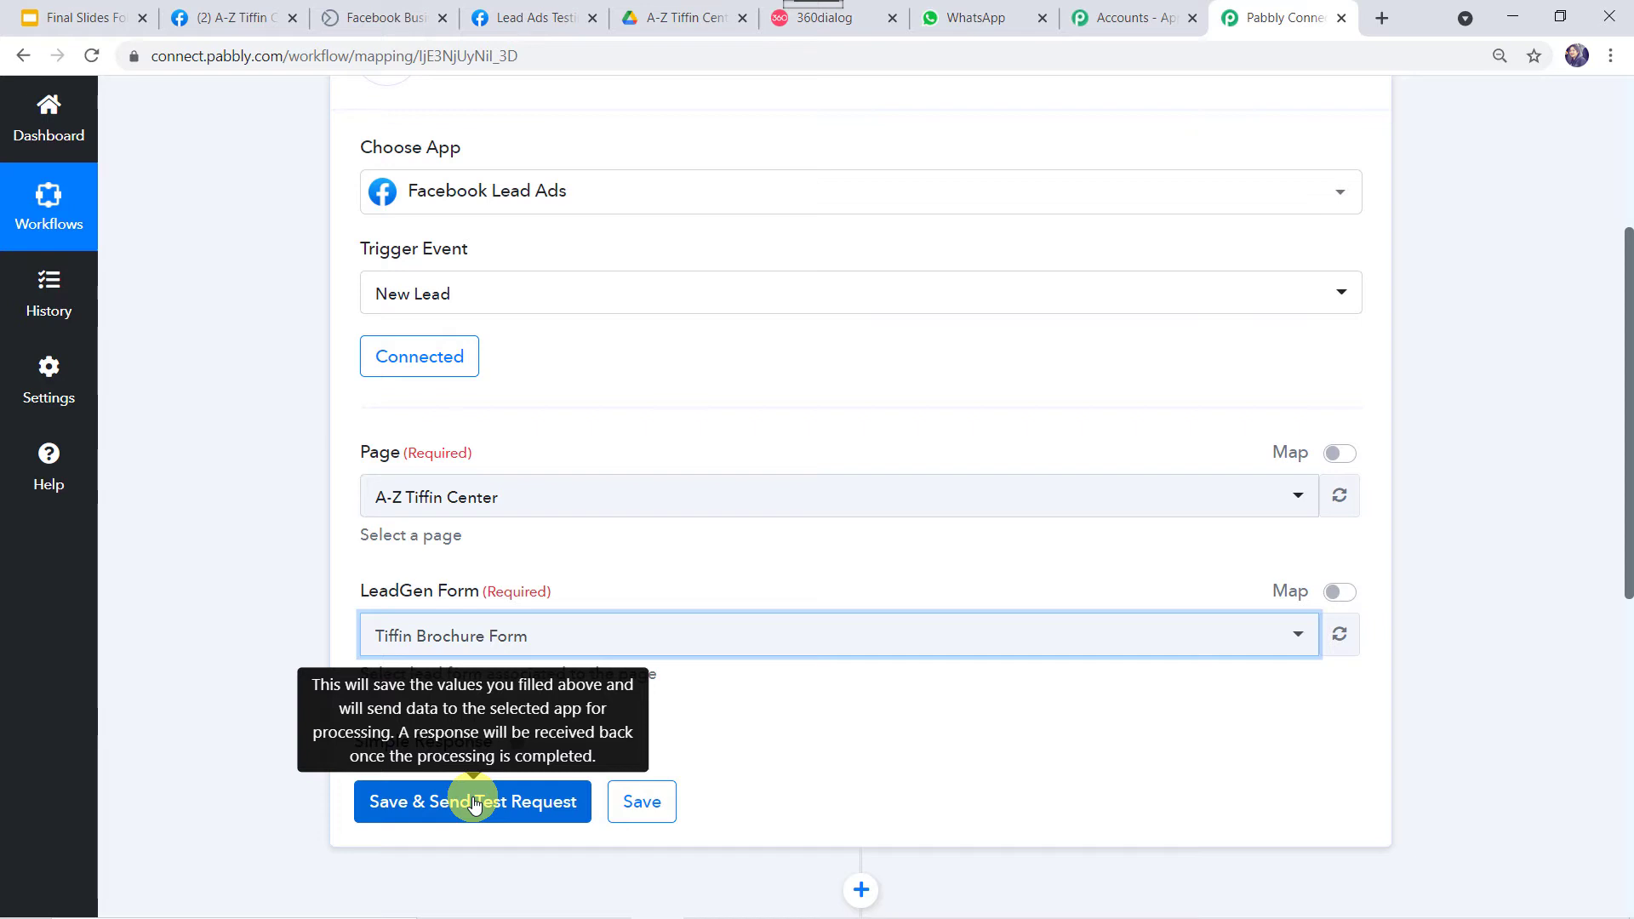
# In the lead ads testing tool, fill in a saved email, the full name and a phone number.
pyautogui.click(534, 21)
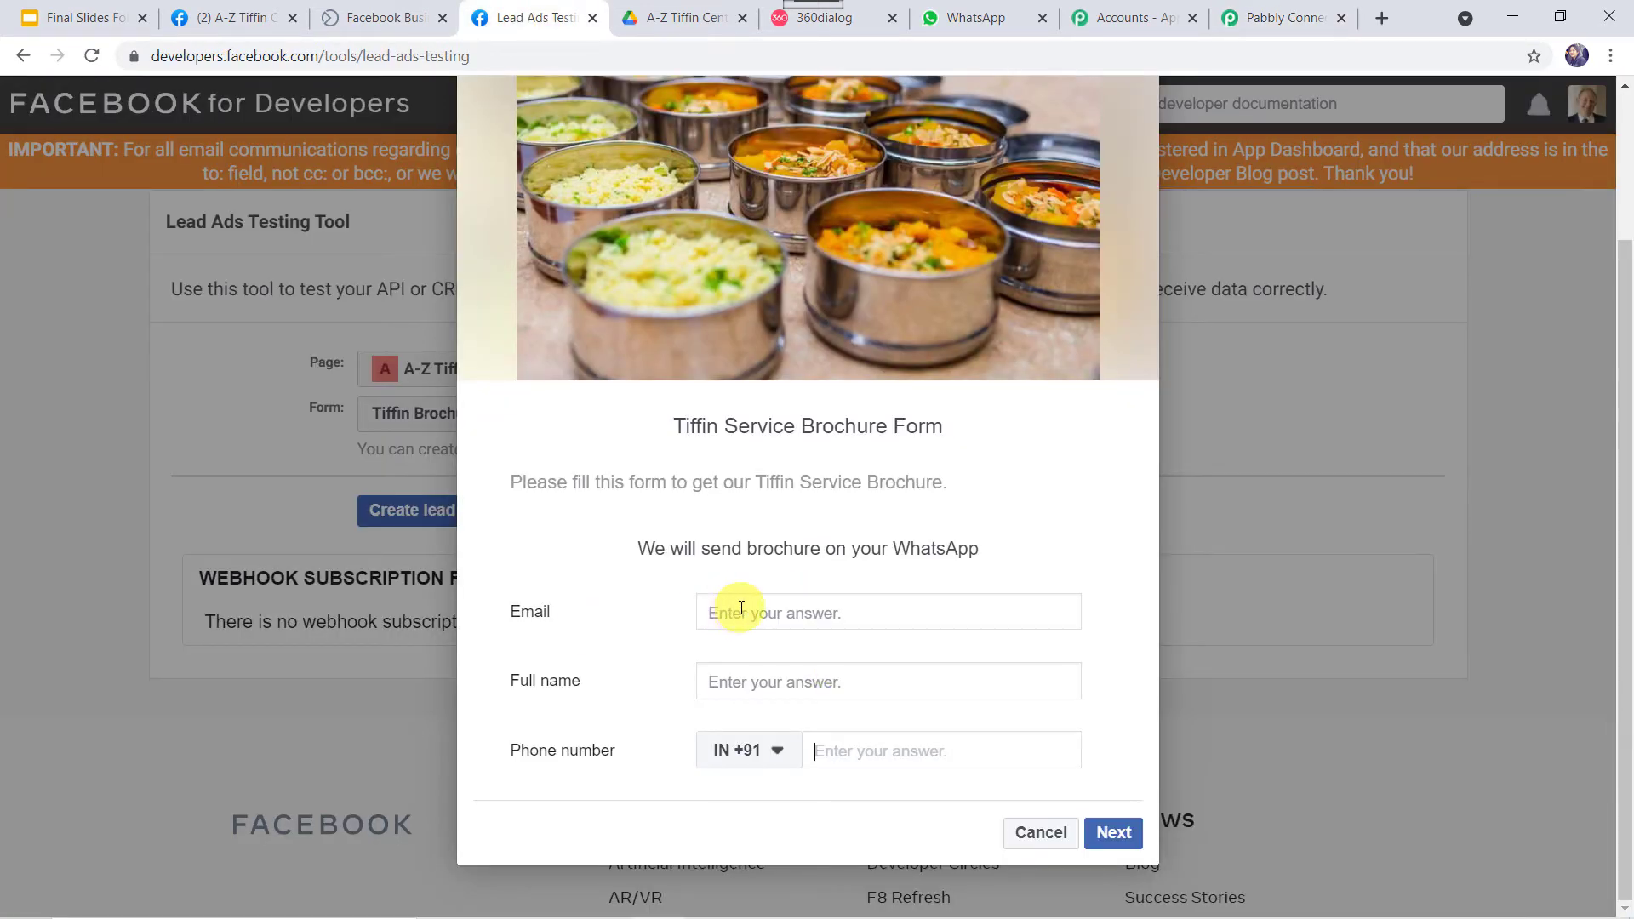
pyautogui.click(759, 610)
pyautogui.write('s')
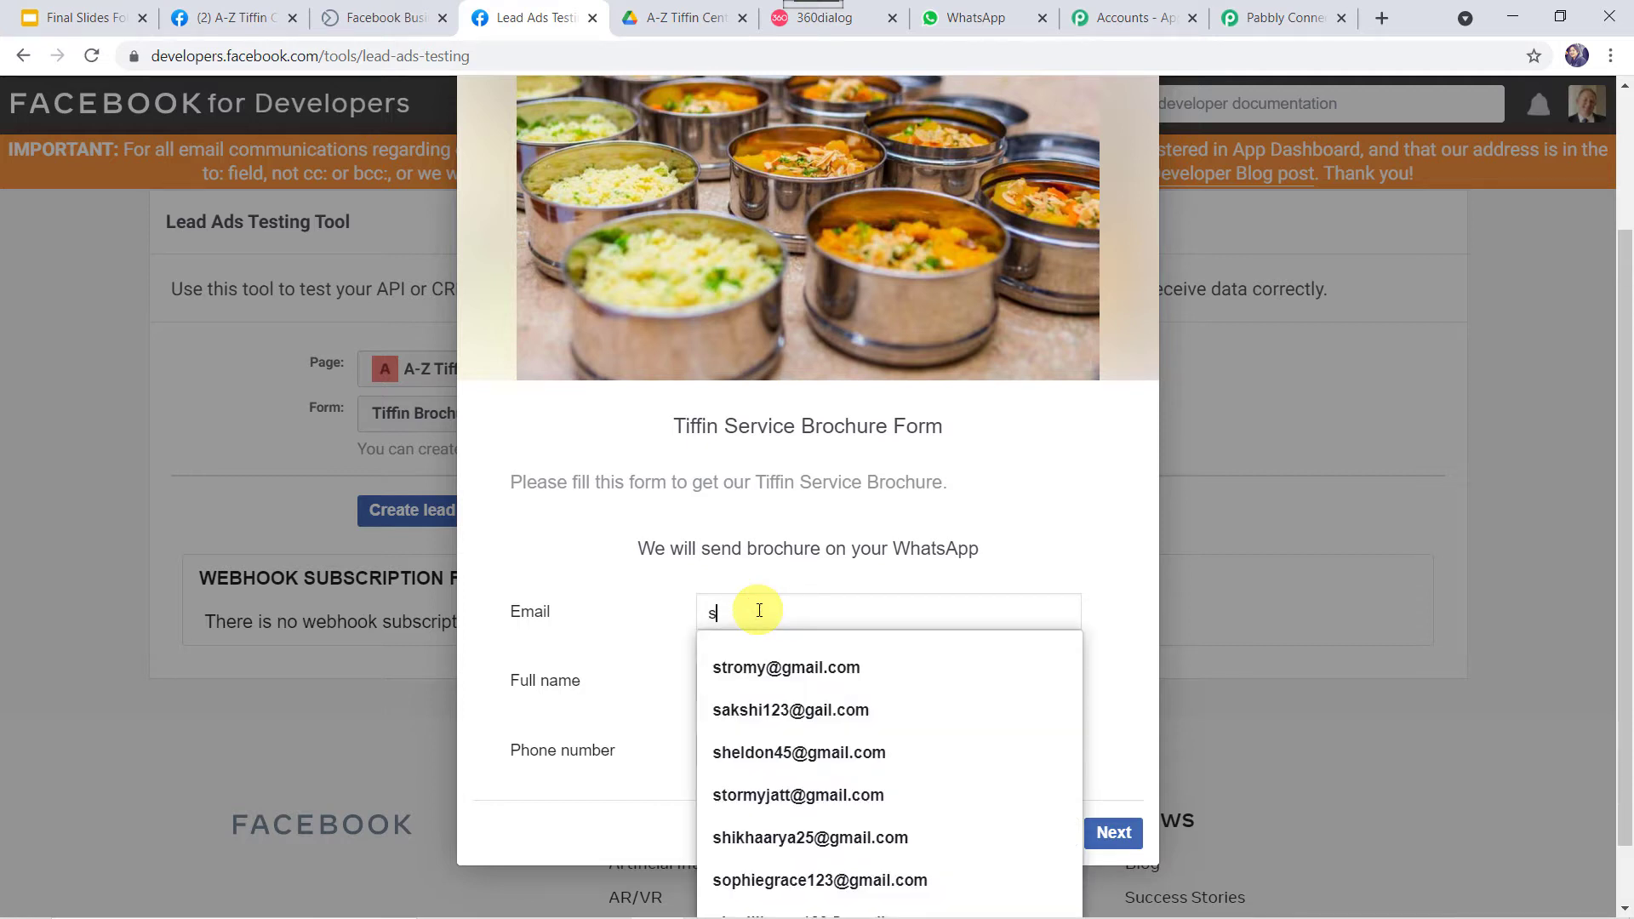
pyautogui.write('hi')
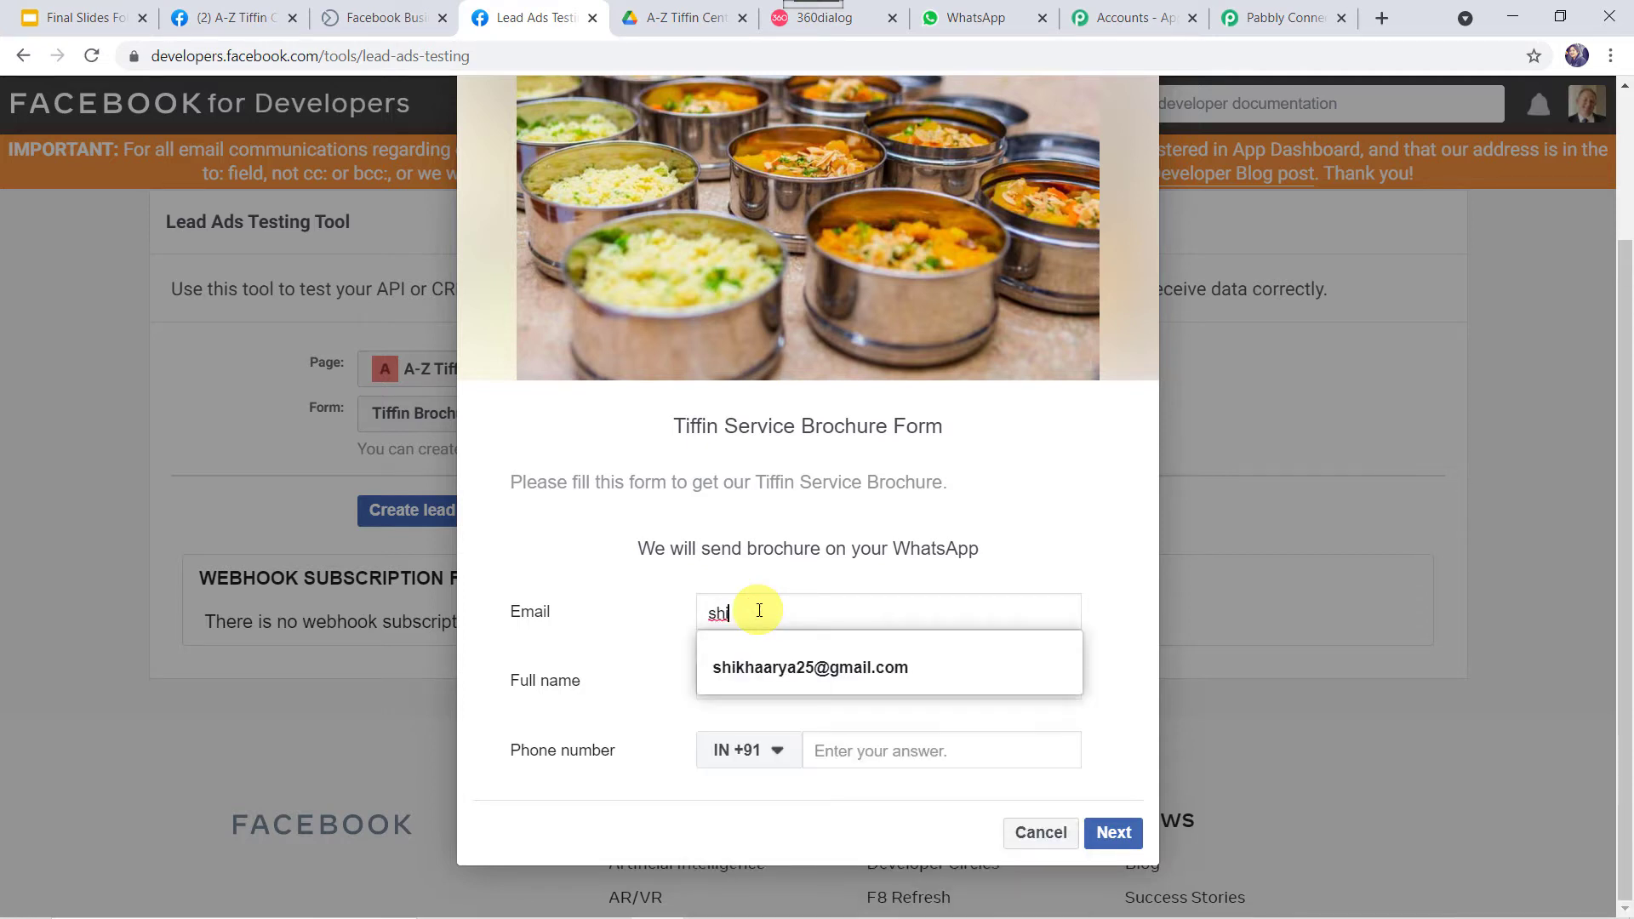
pyautogui.click(781, 663)
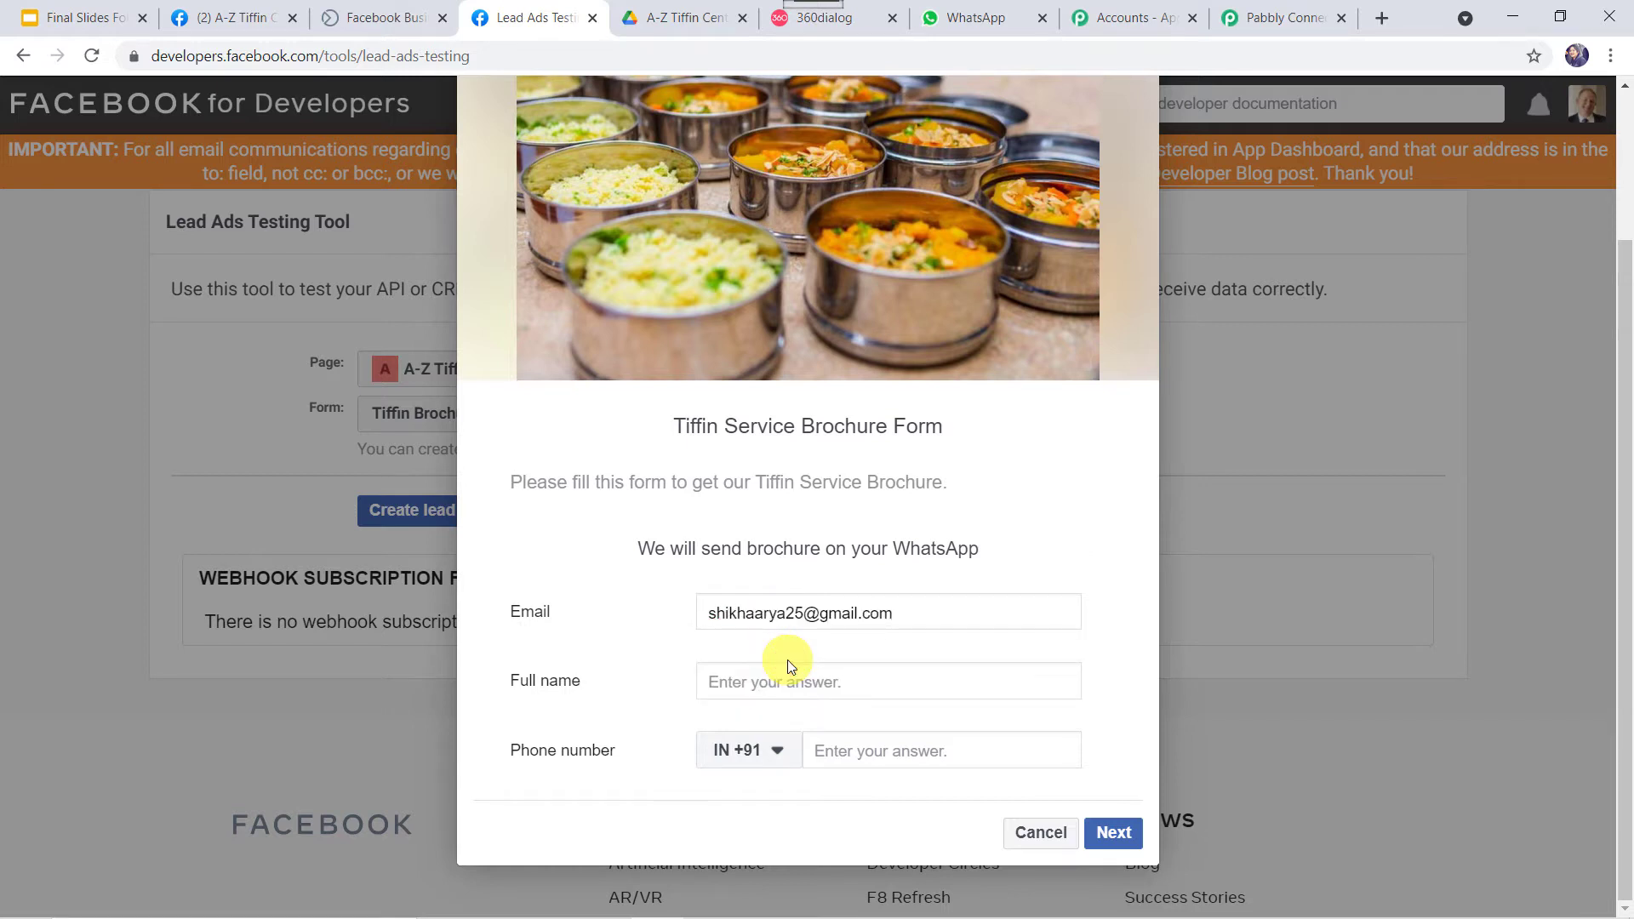
pyautogui.click(743, 680)
pyautogui.write('shi')
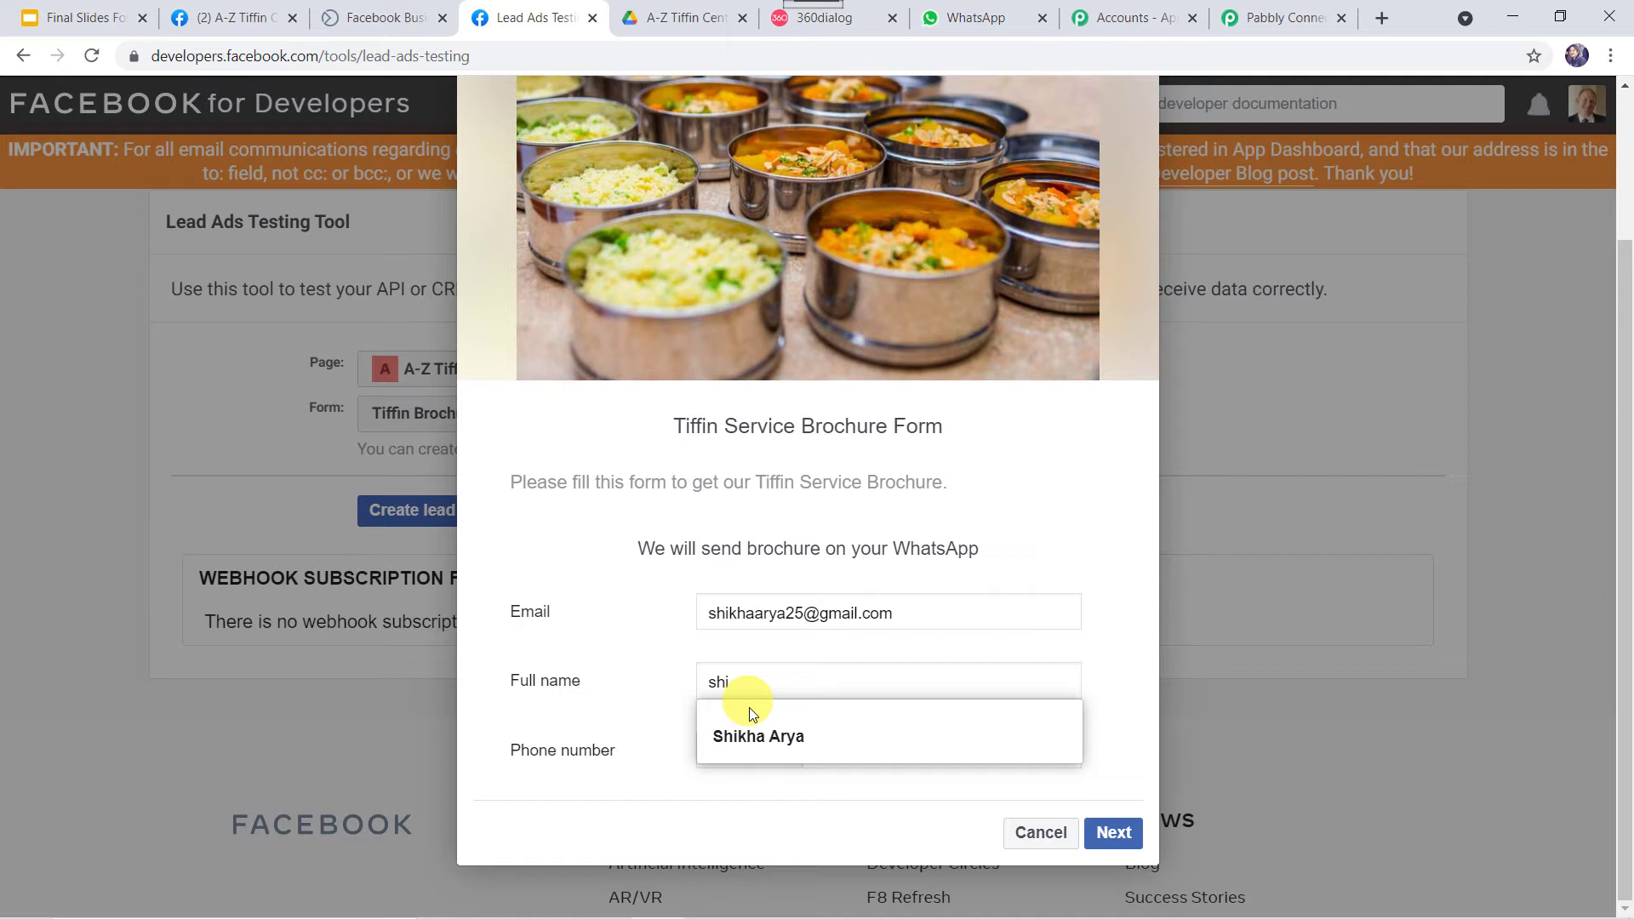
pyautogui.click(750, 736)
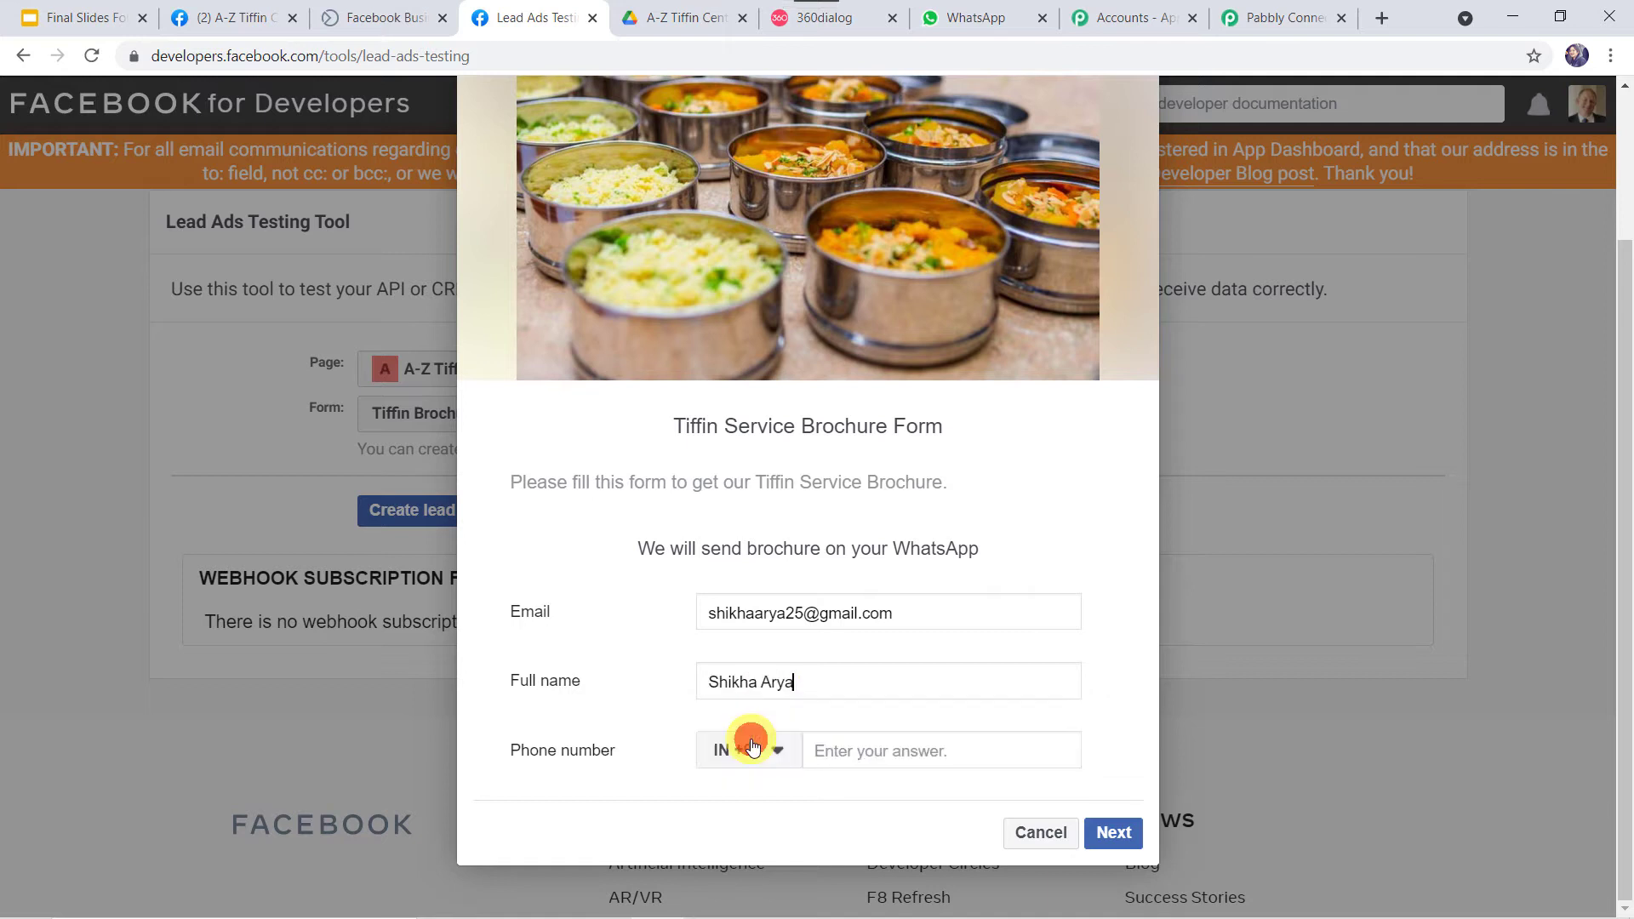
pyautogui.click(857, 751)
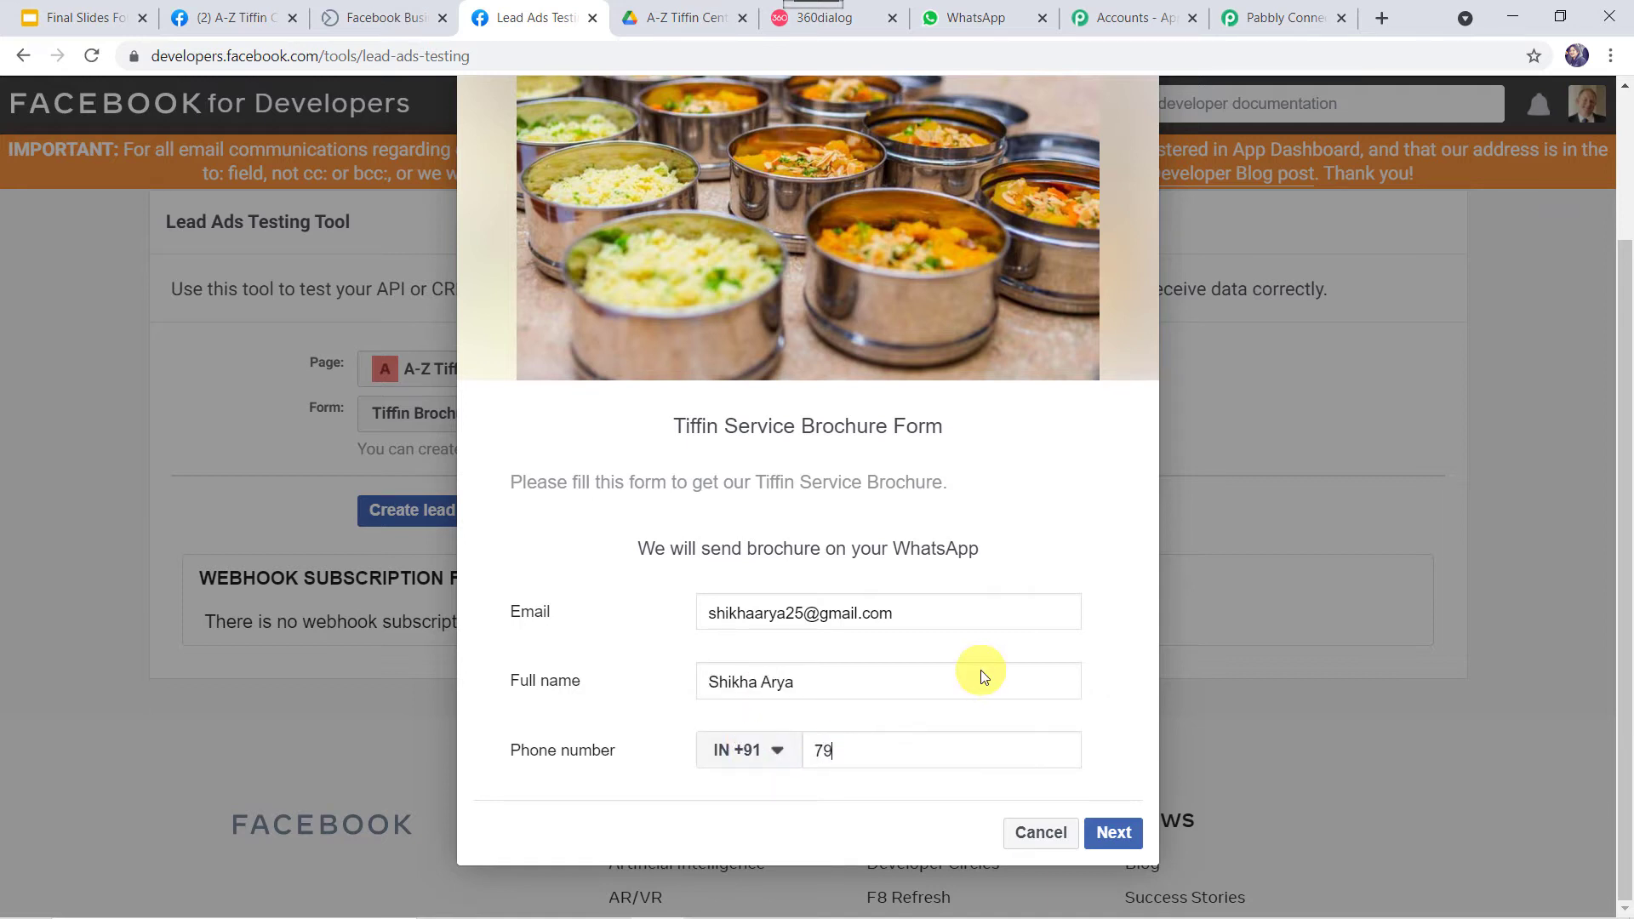
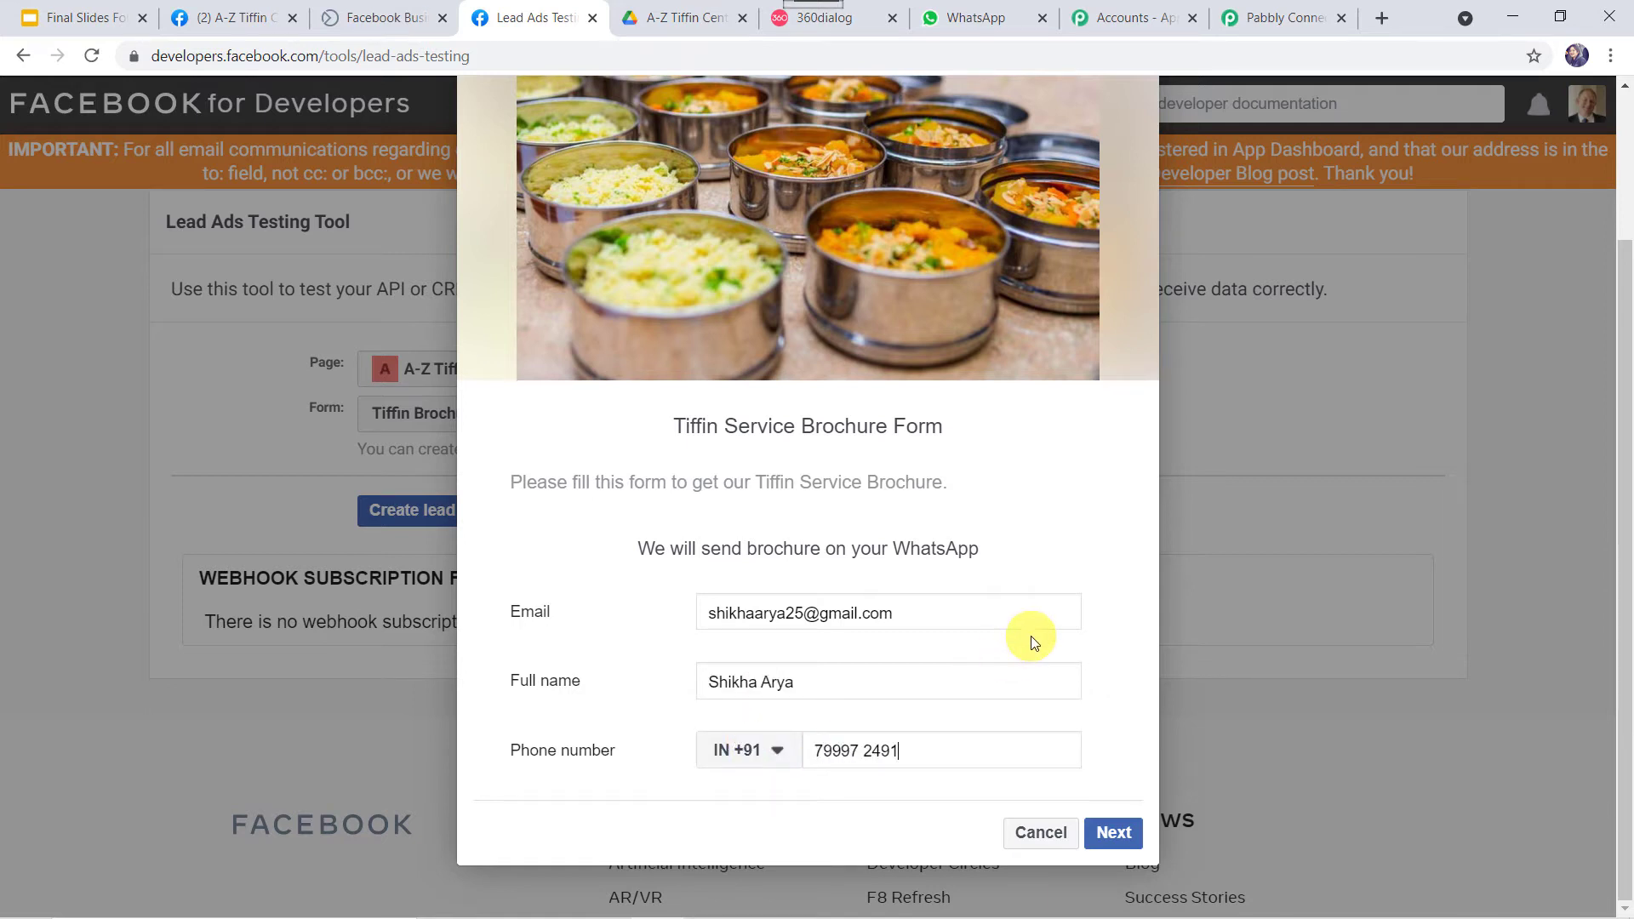
# Submit the test lead and return to the Pabbly workflow.
pyautogui.click(1105, 835)
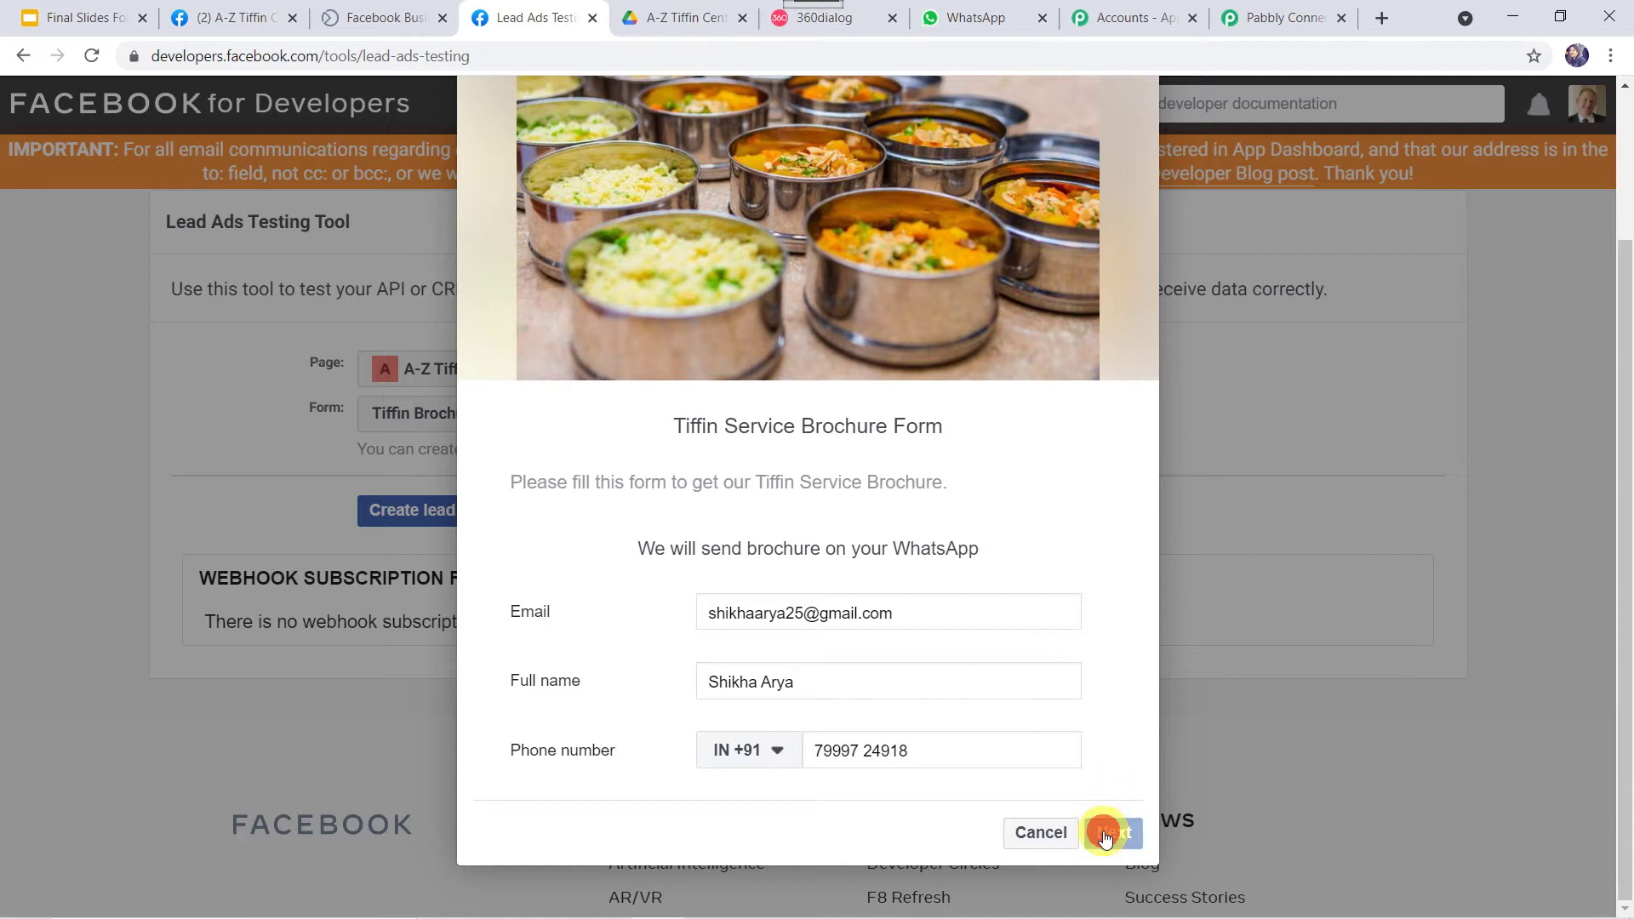
pyautogui.click(1092, 776)
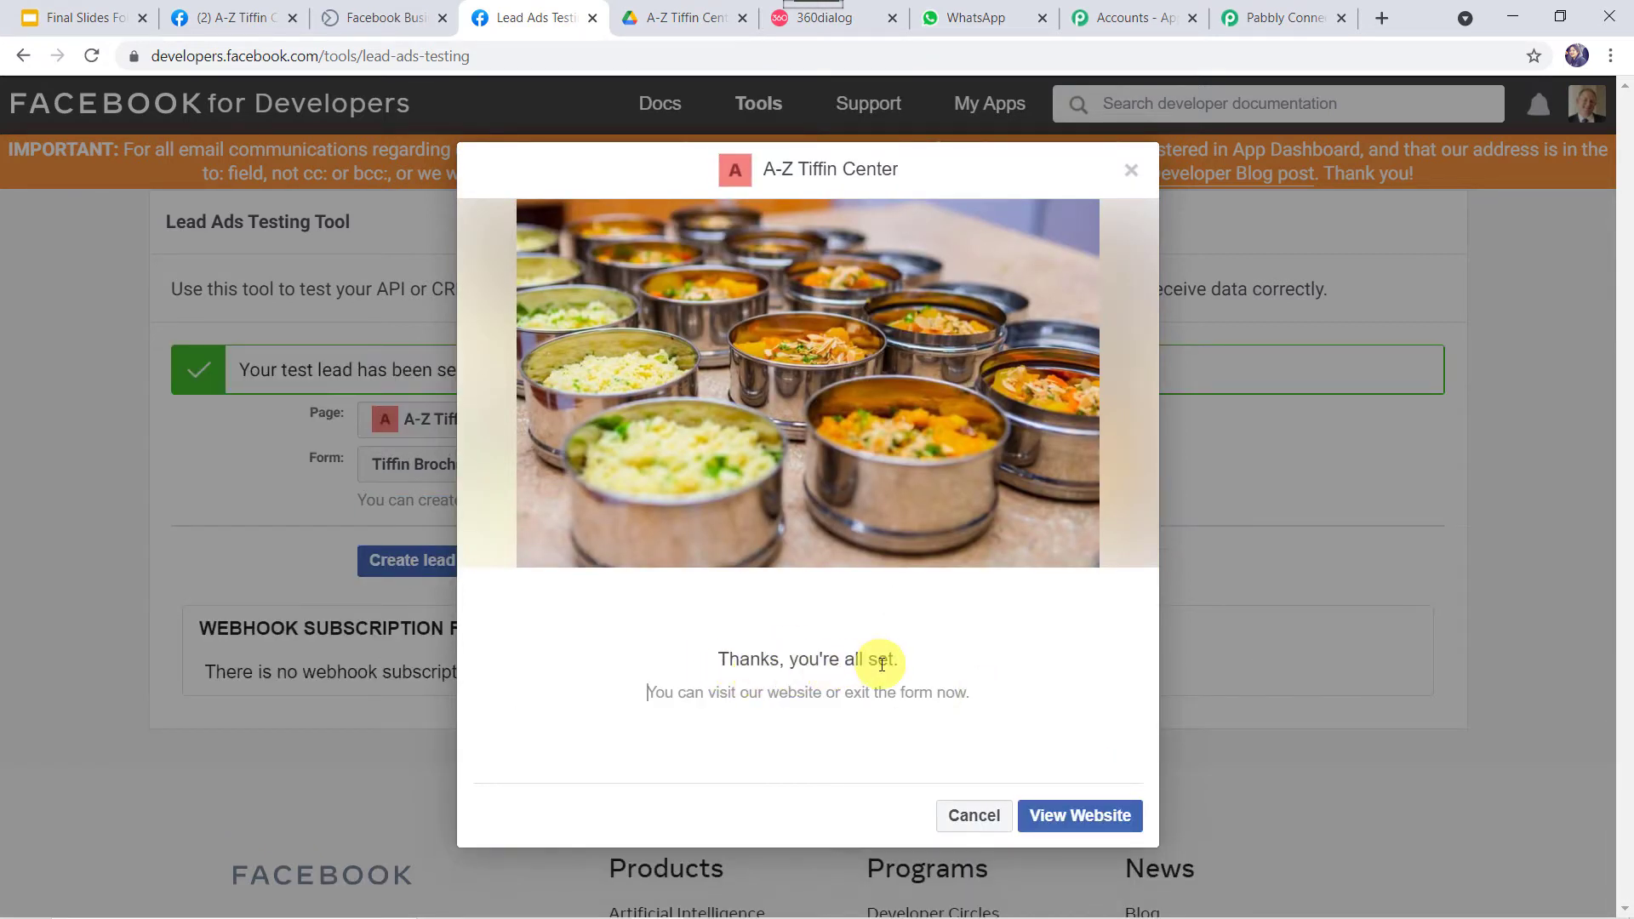
pyautogui.click(1289, 27)
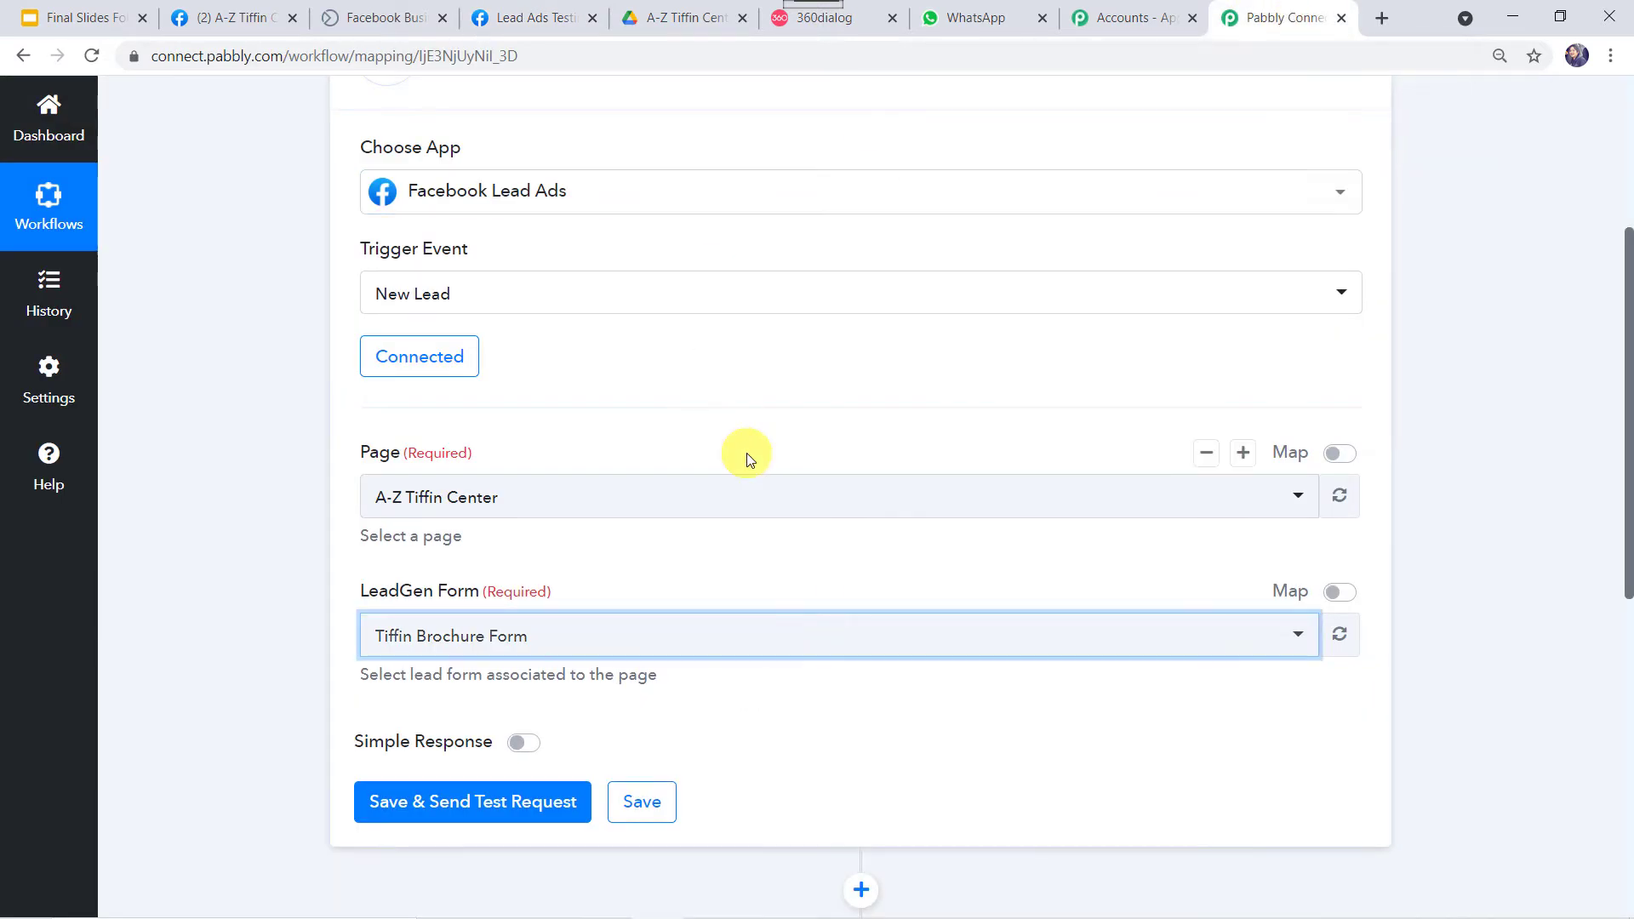
# Save and send a test request, reviewing the lead's email, full name and phone values.
pyautogui.scroll(-3, 748, 455)
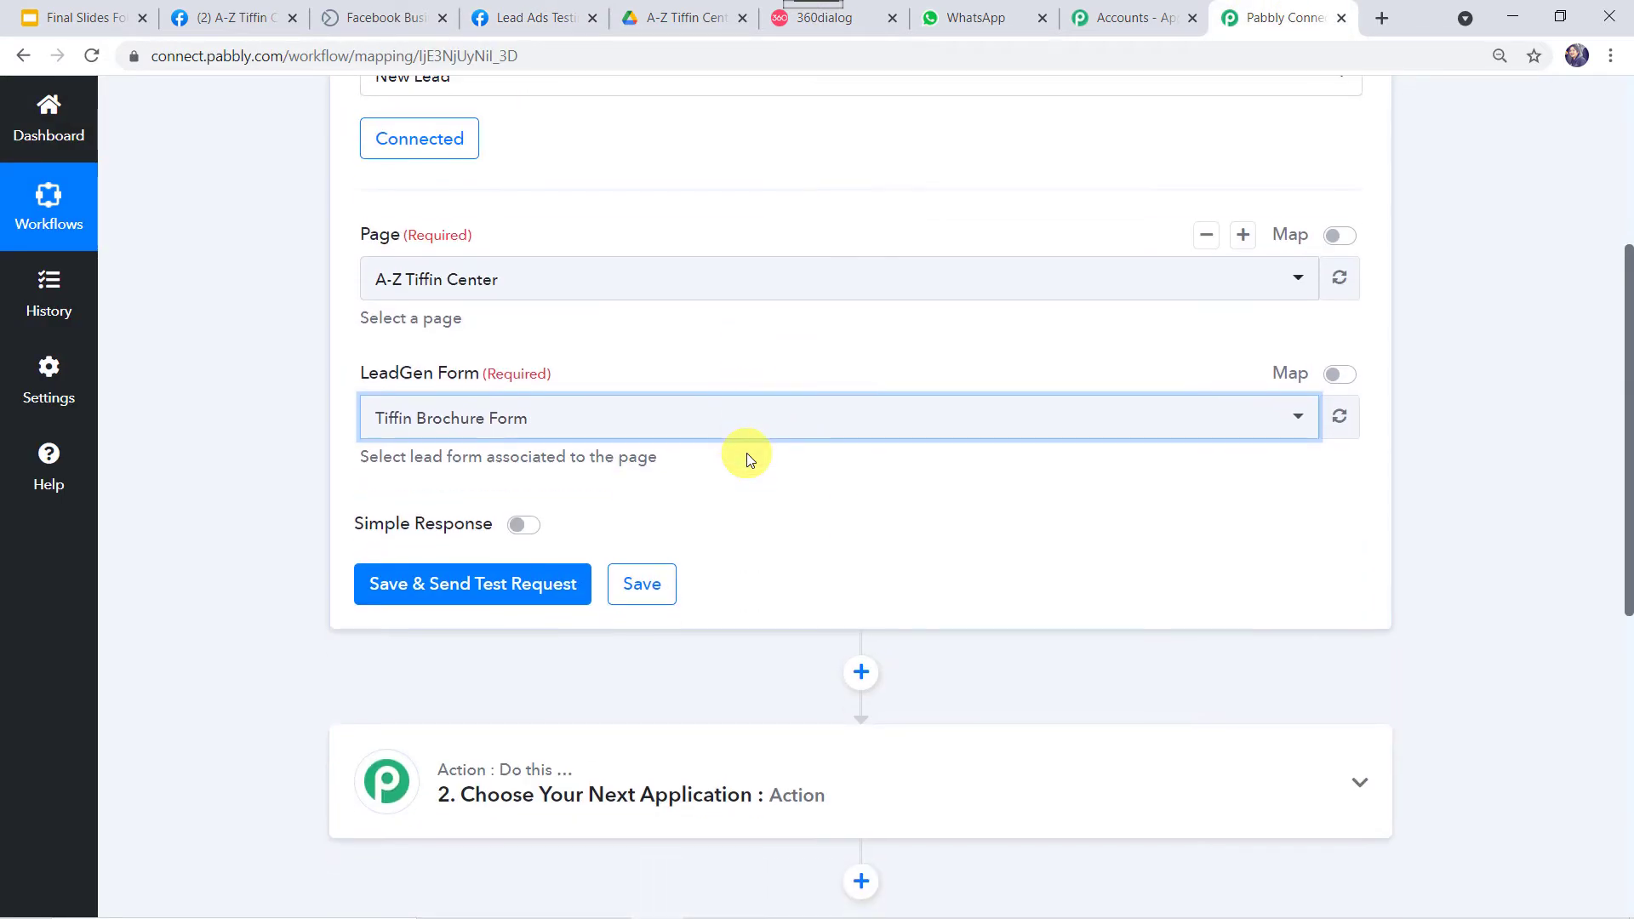
pyautogui.click(496, 587)
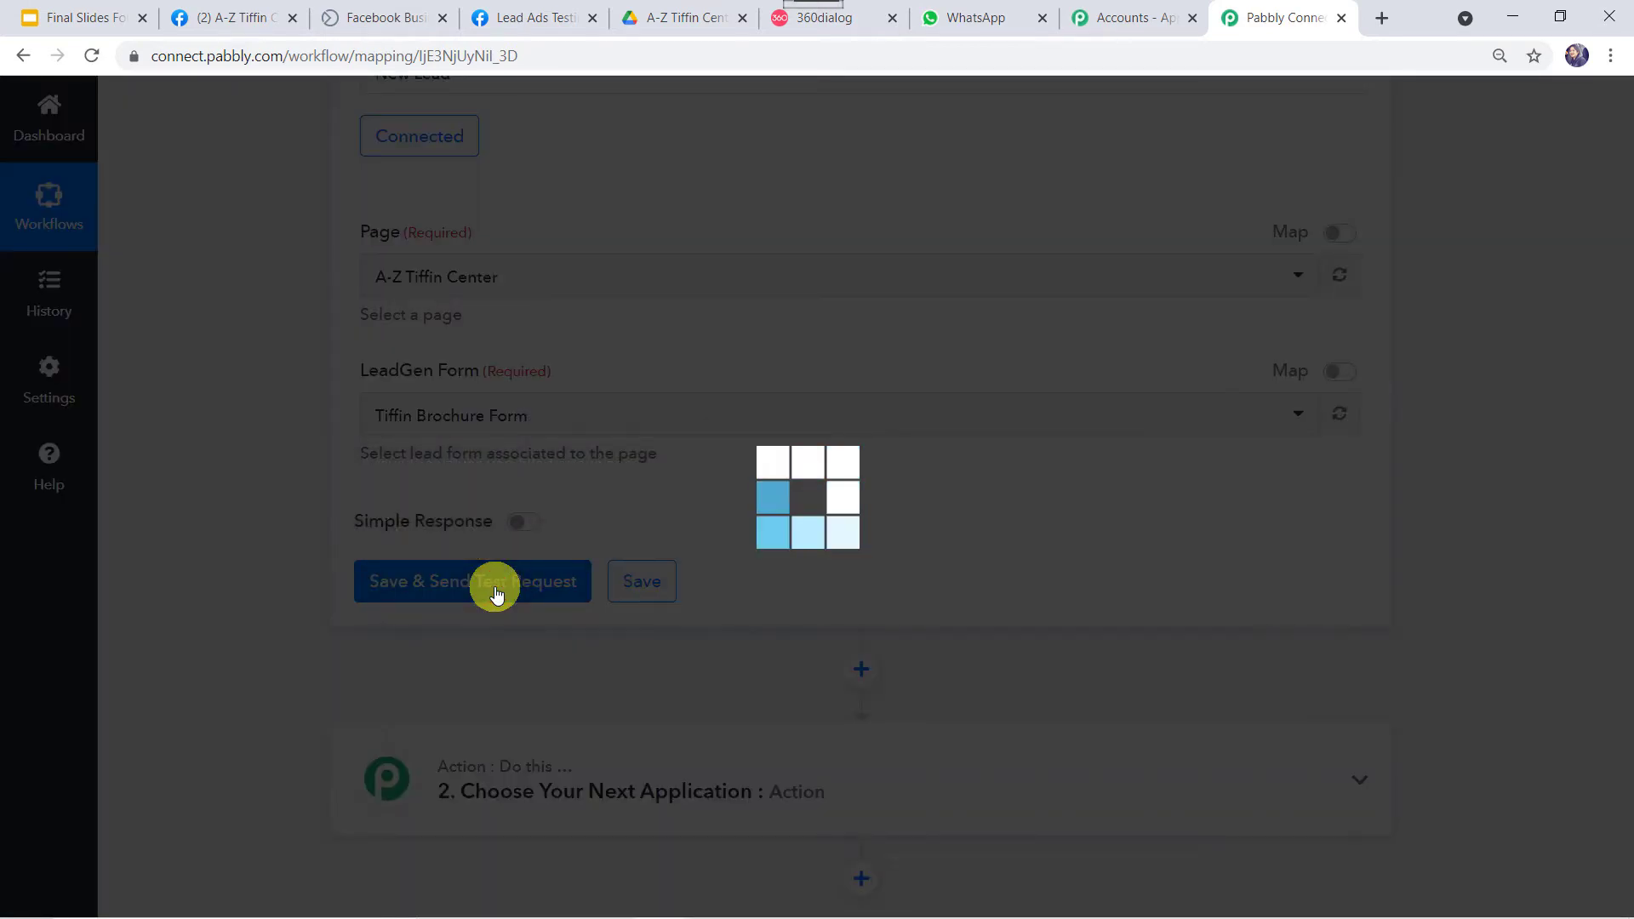
pyautogui.scroll(-5, 561, 647)
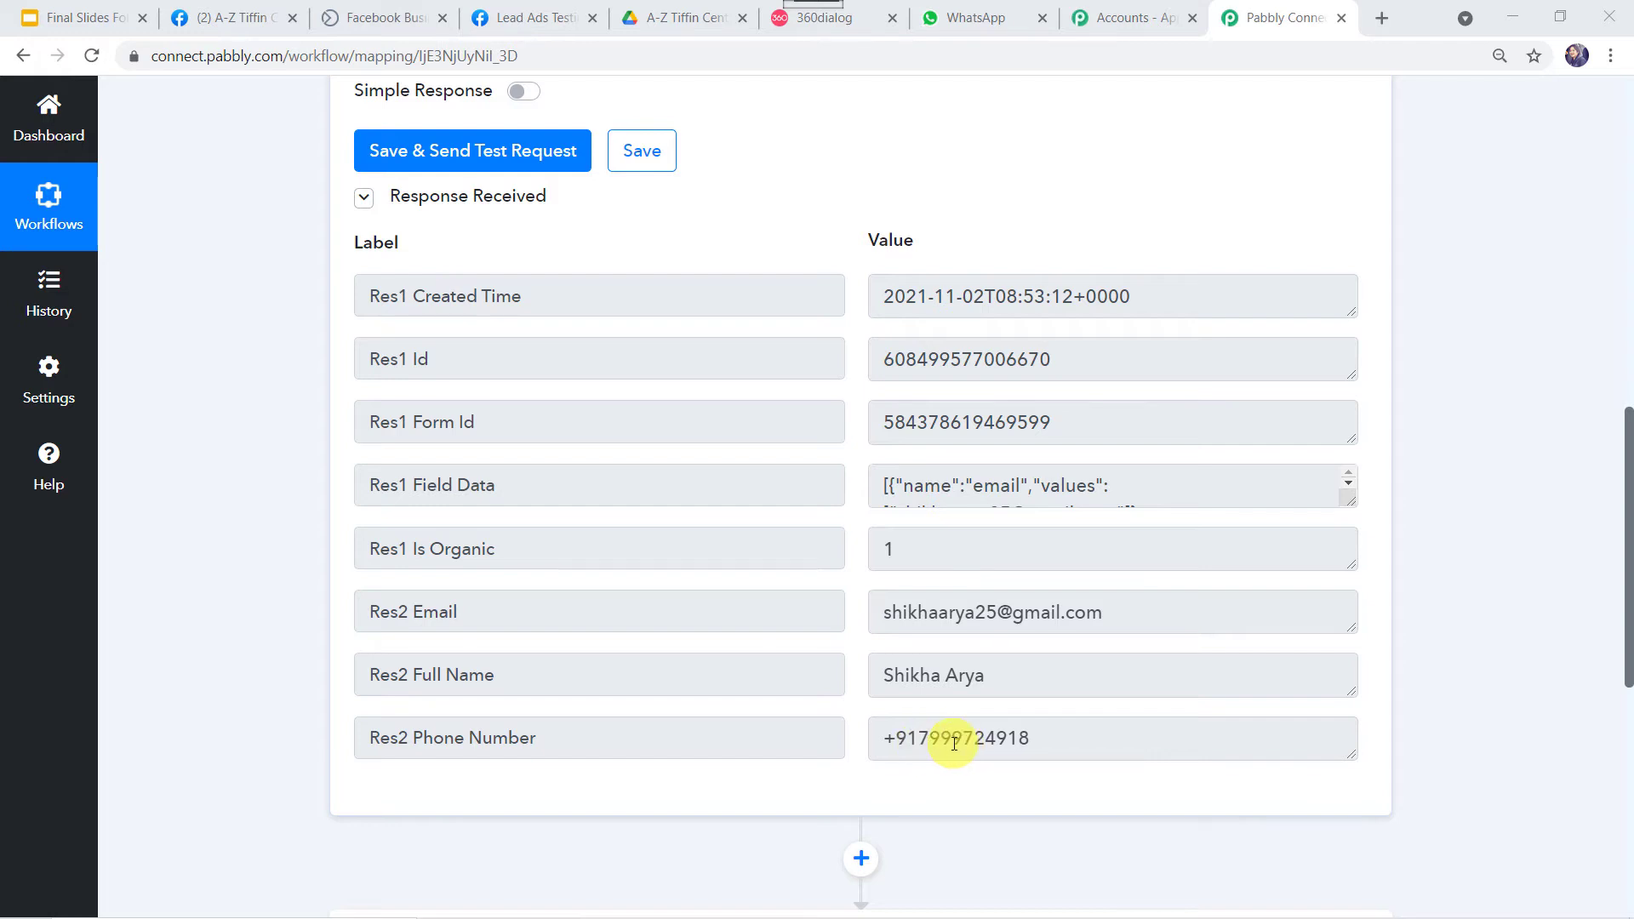
pyautogui.scroll(-6, 949, 747)
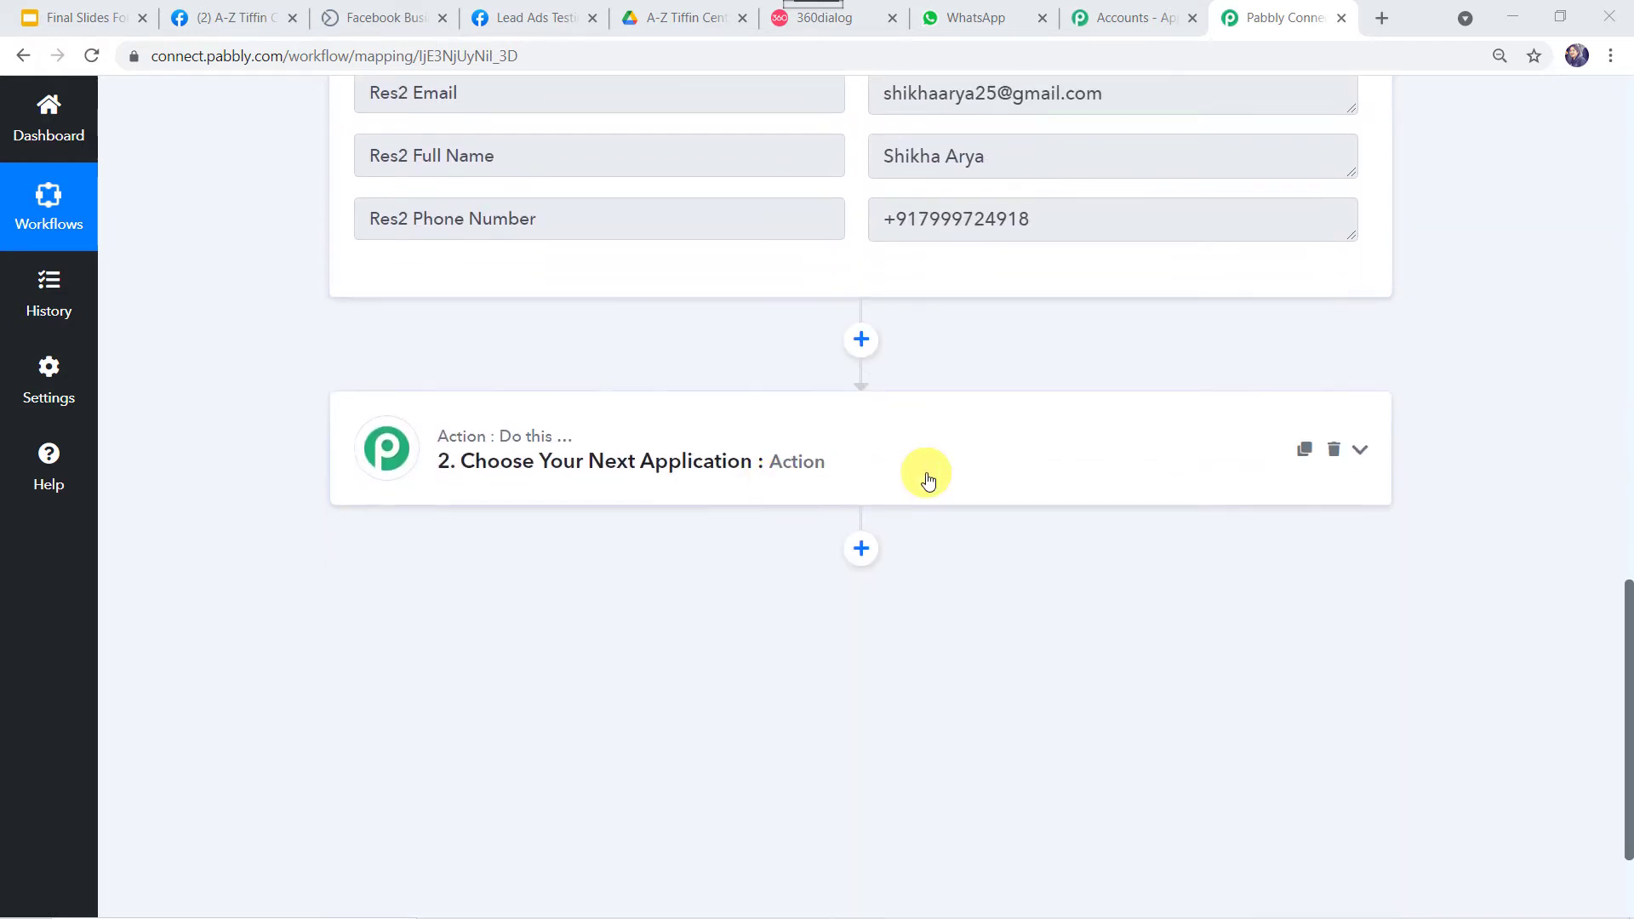
pyautogui.click(926, 472)
# Set the action to WhatsApp by 360Dialog's Send Template Message and add a new connection.
pyautogui.click(469, 578)
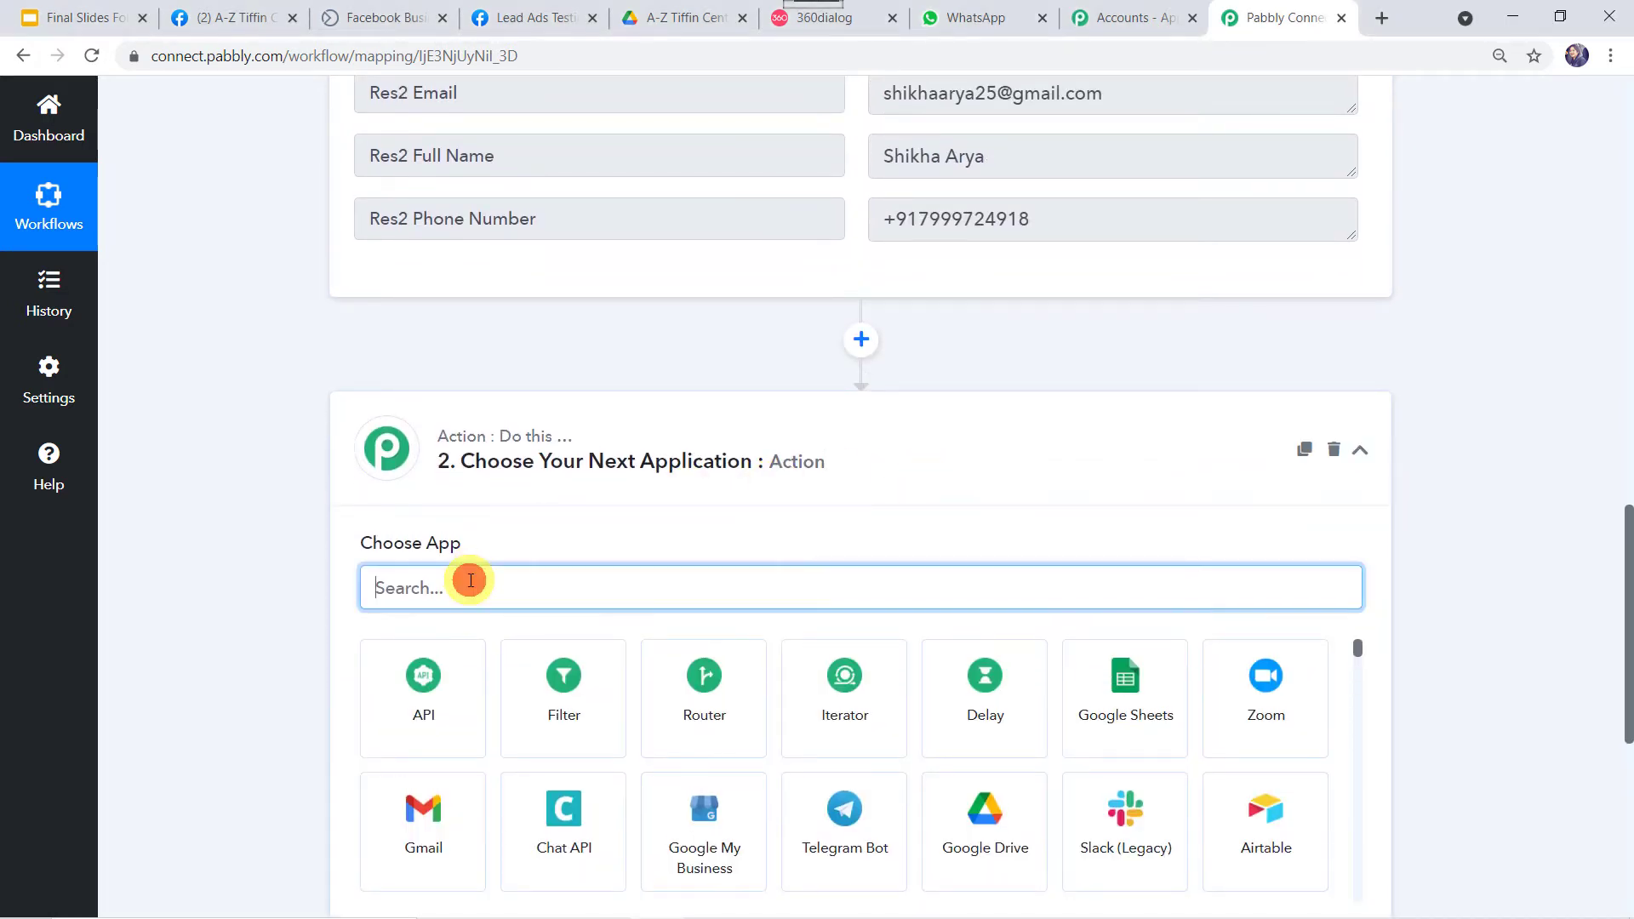
pyautogui.write('360')
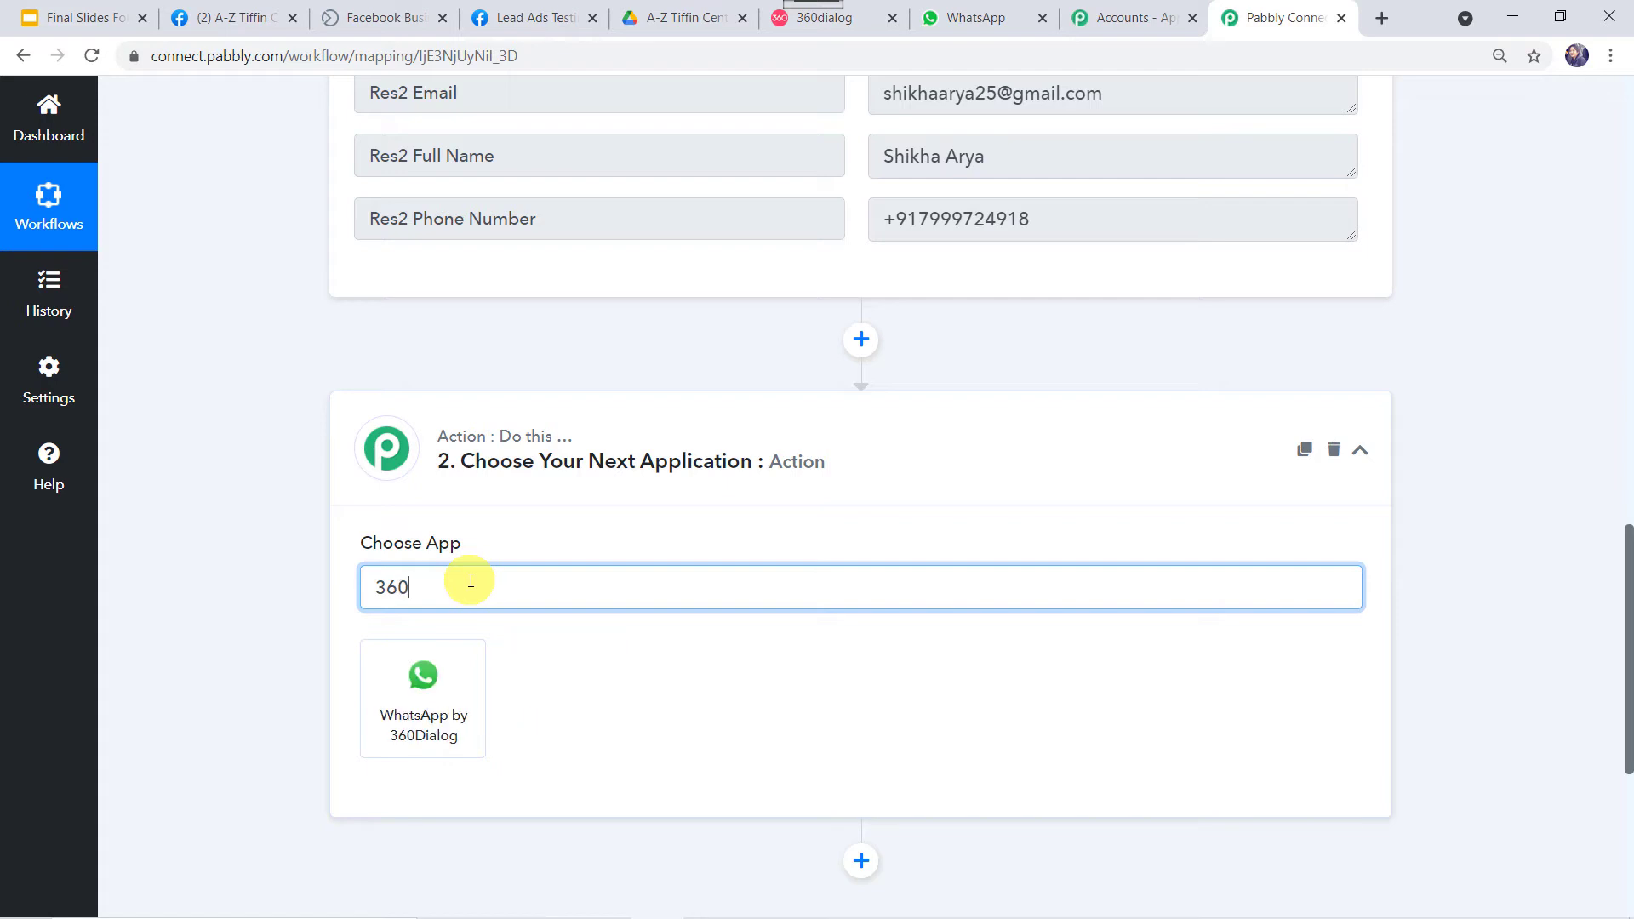
pyautogui.click(419, 745)
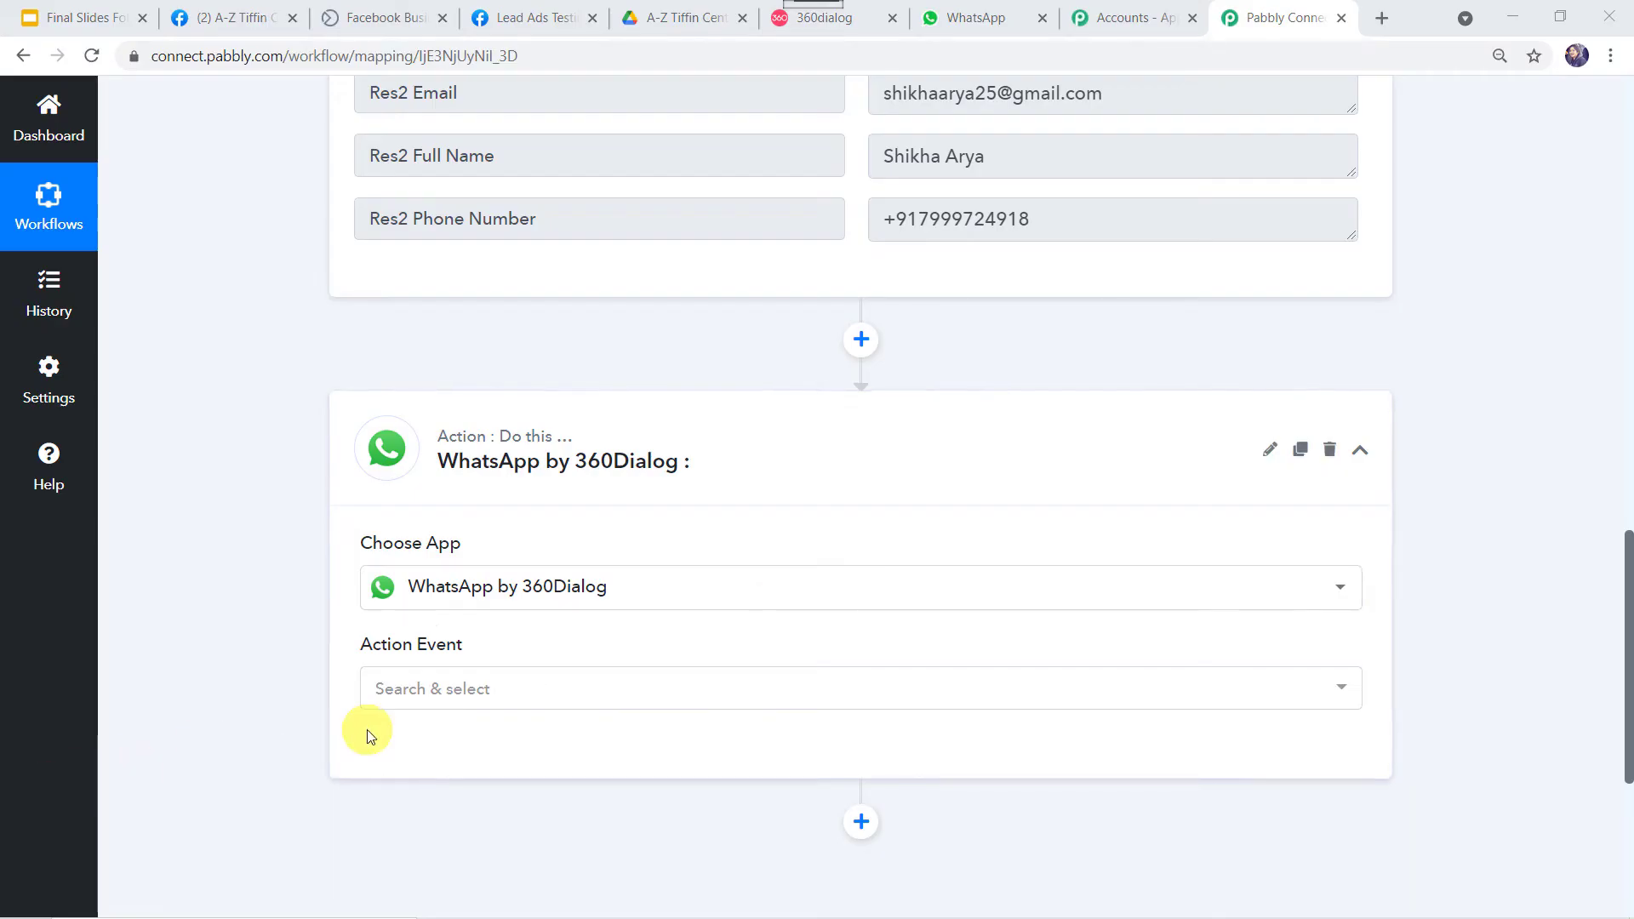
pyautogui.click(438, 689)
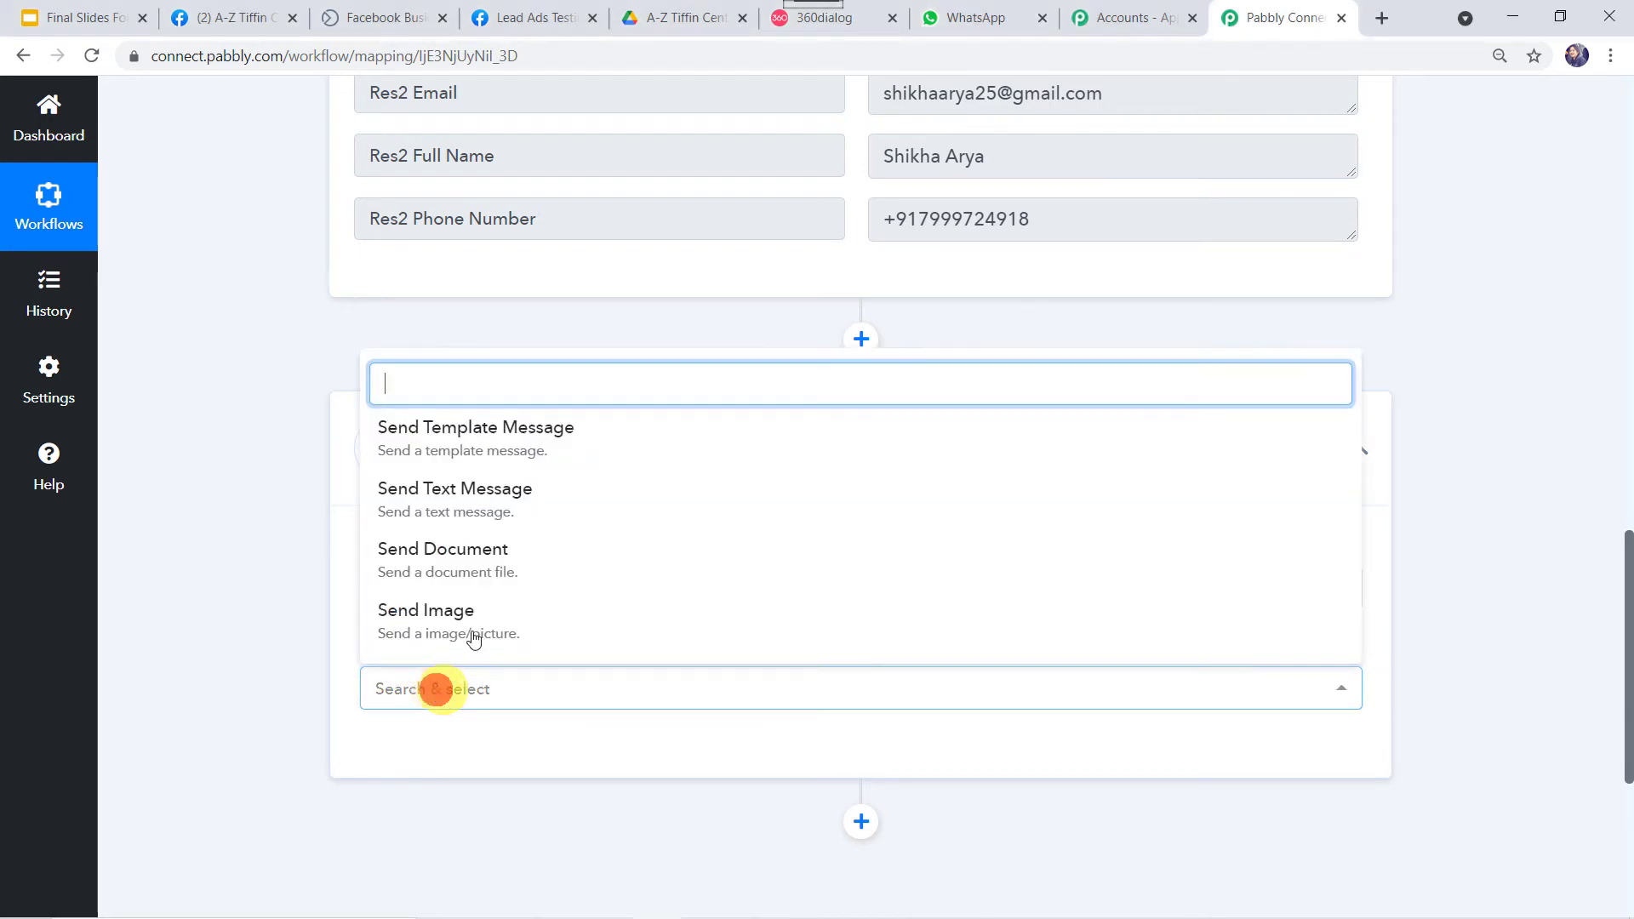
pyautogui.click(516, 425)
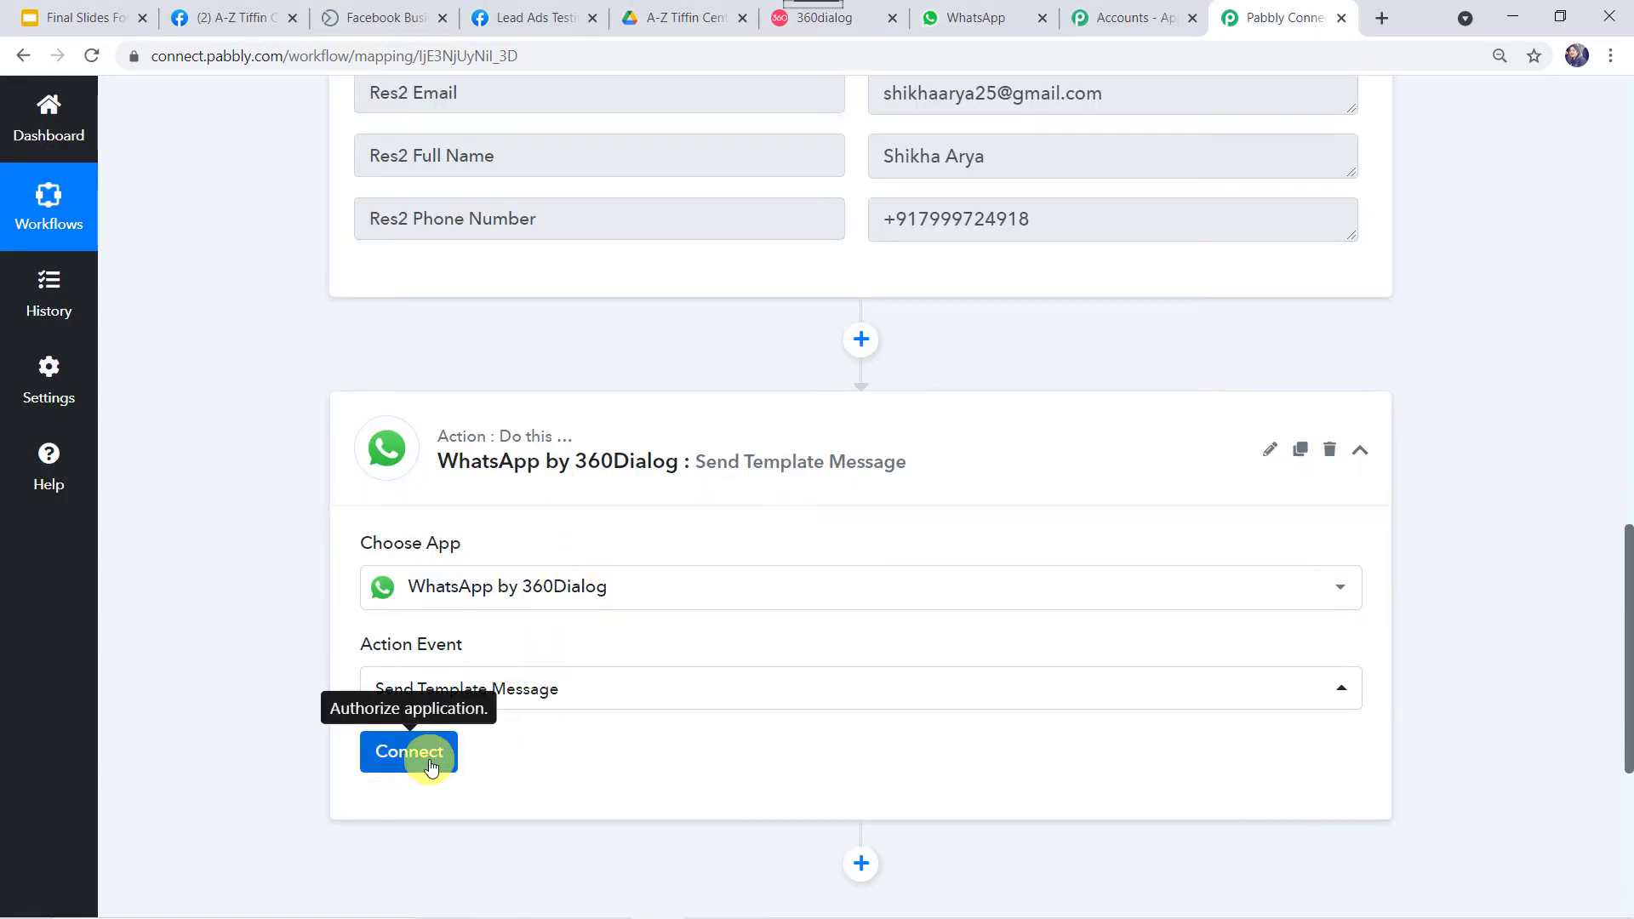
pyautogui.click(409, 752)
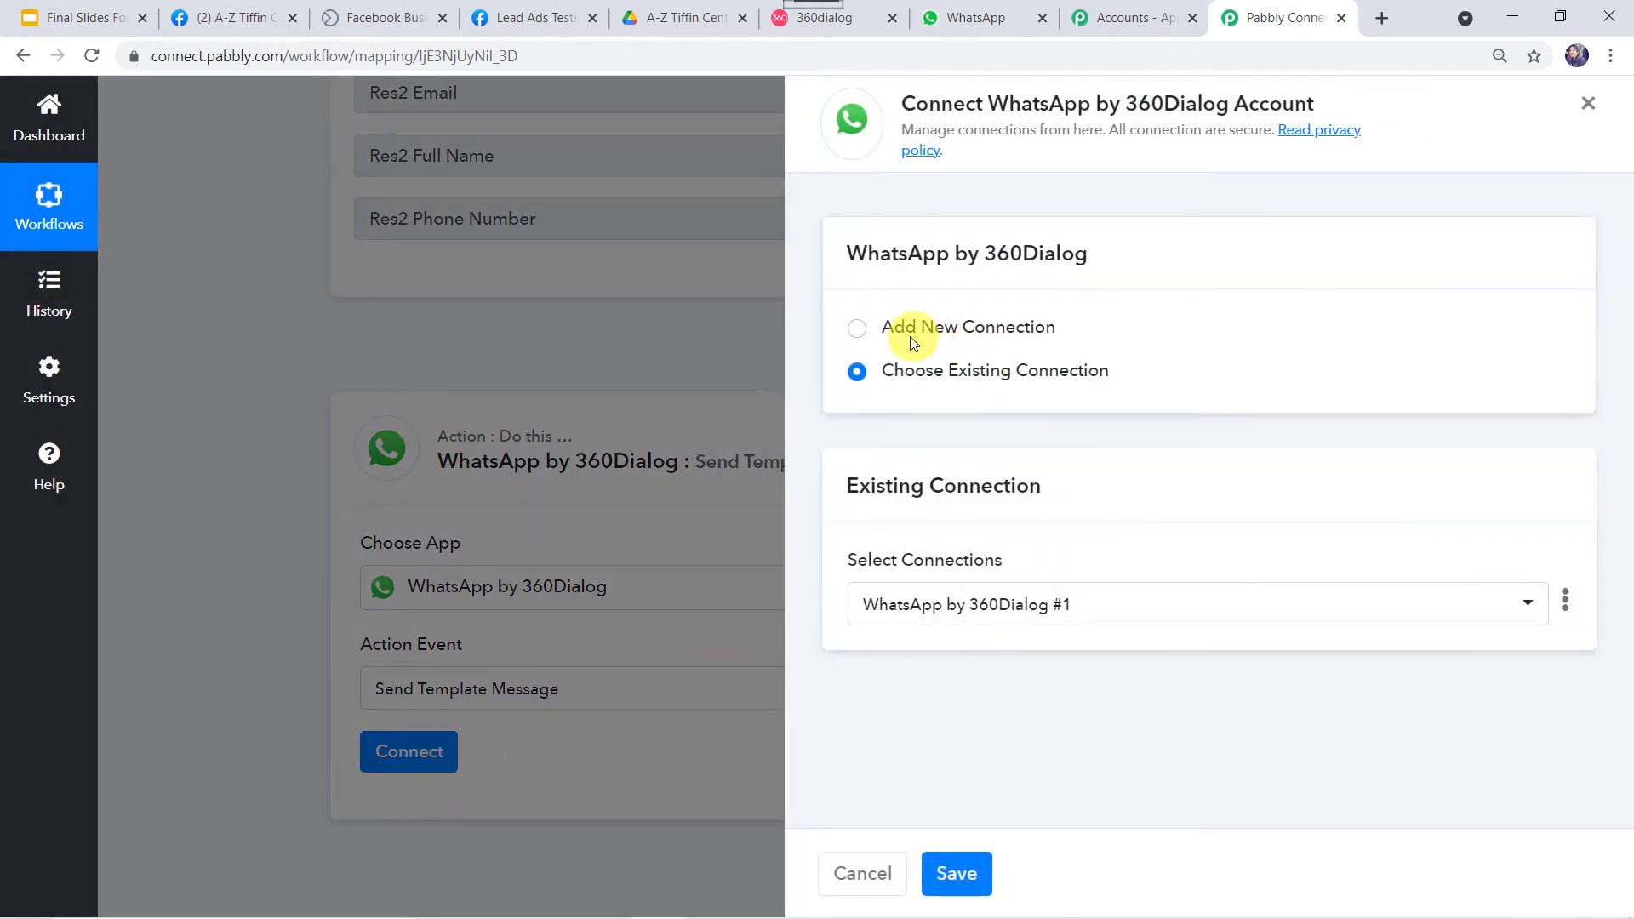
pyautogui.click(916, 327)
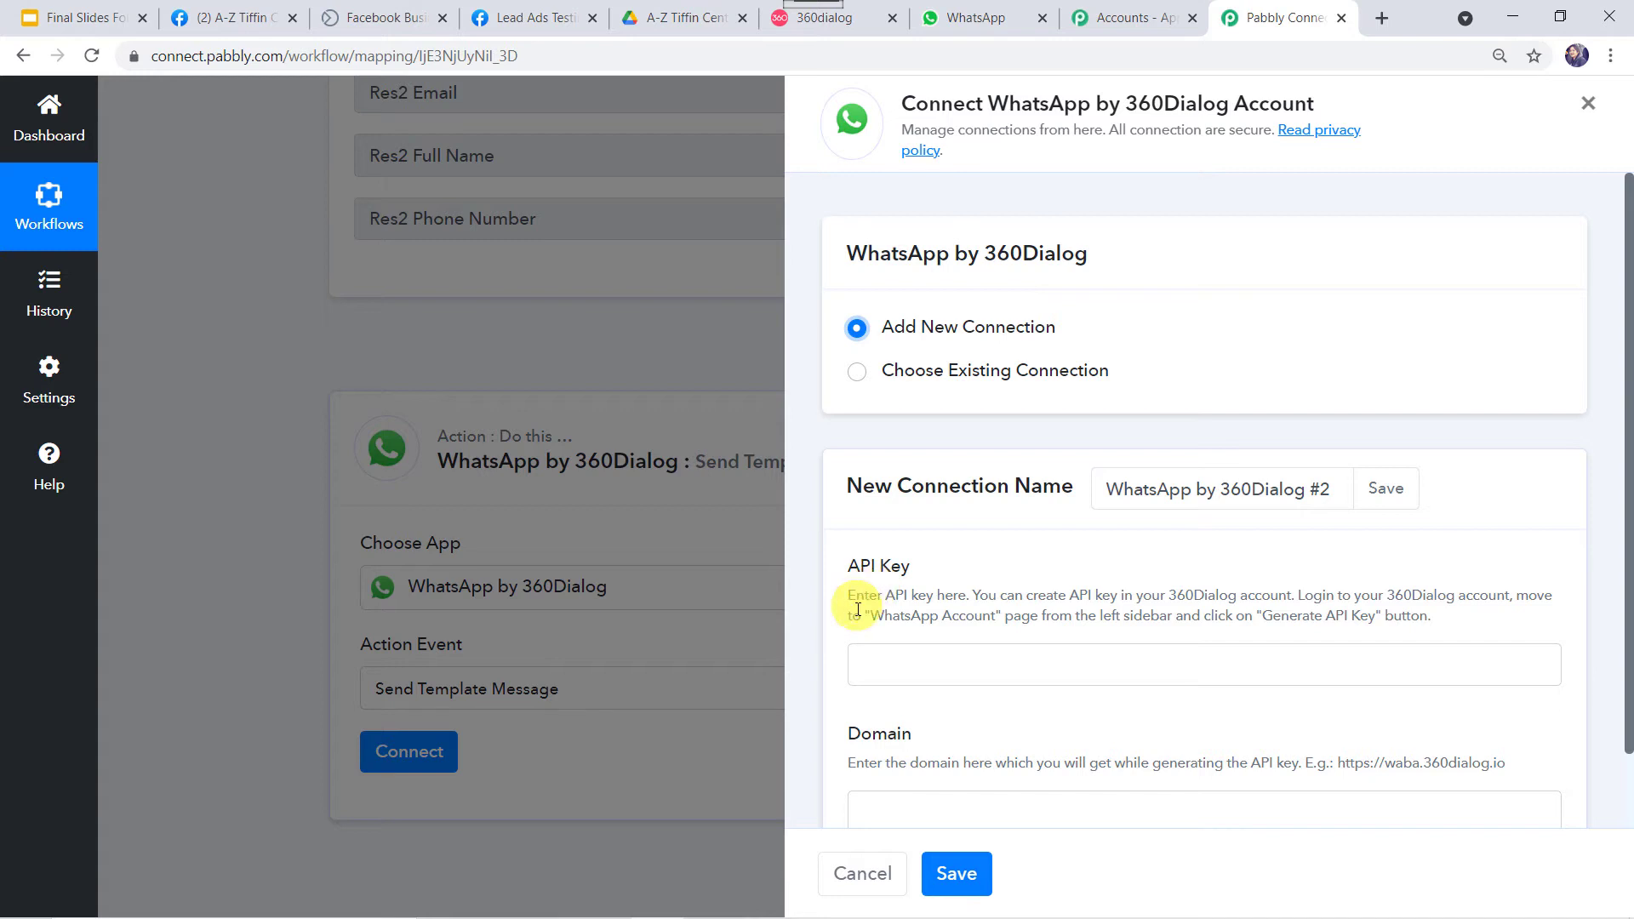
# Locate the API Key and Domain fields, then switch to the 360dialog dashboard.
pyautogui.scroll(-2, 868, 737)
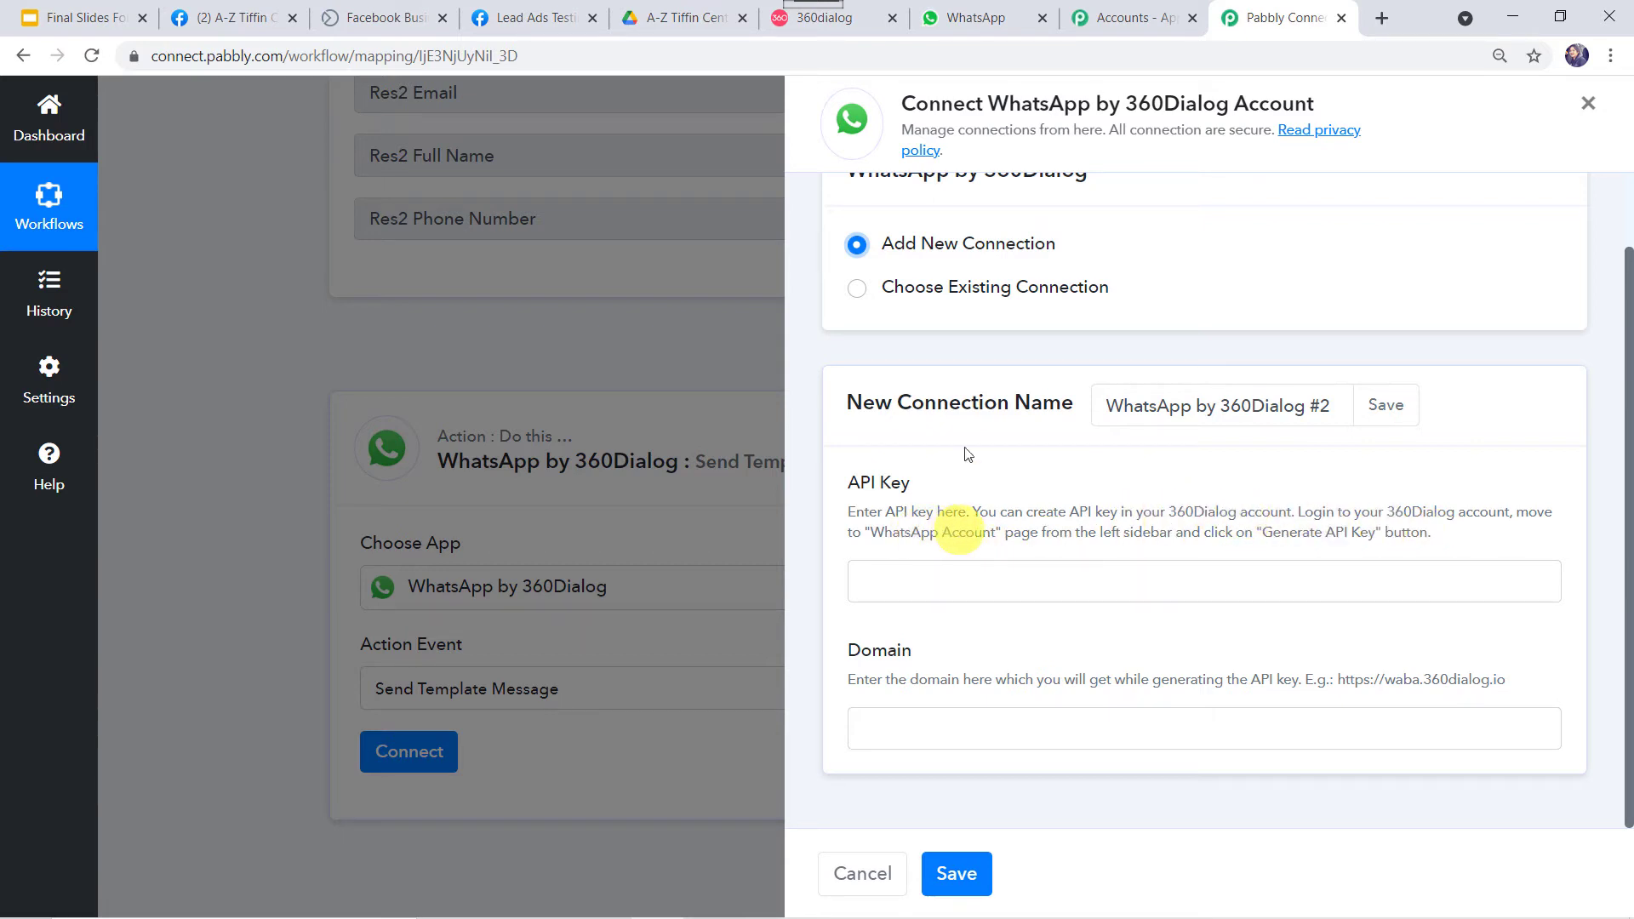
pyautogui.click(855, 18)
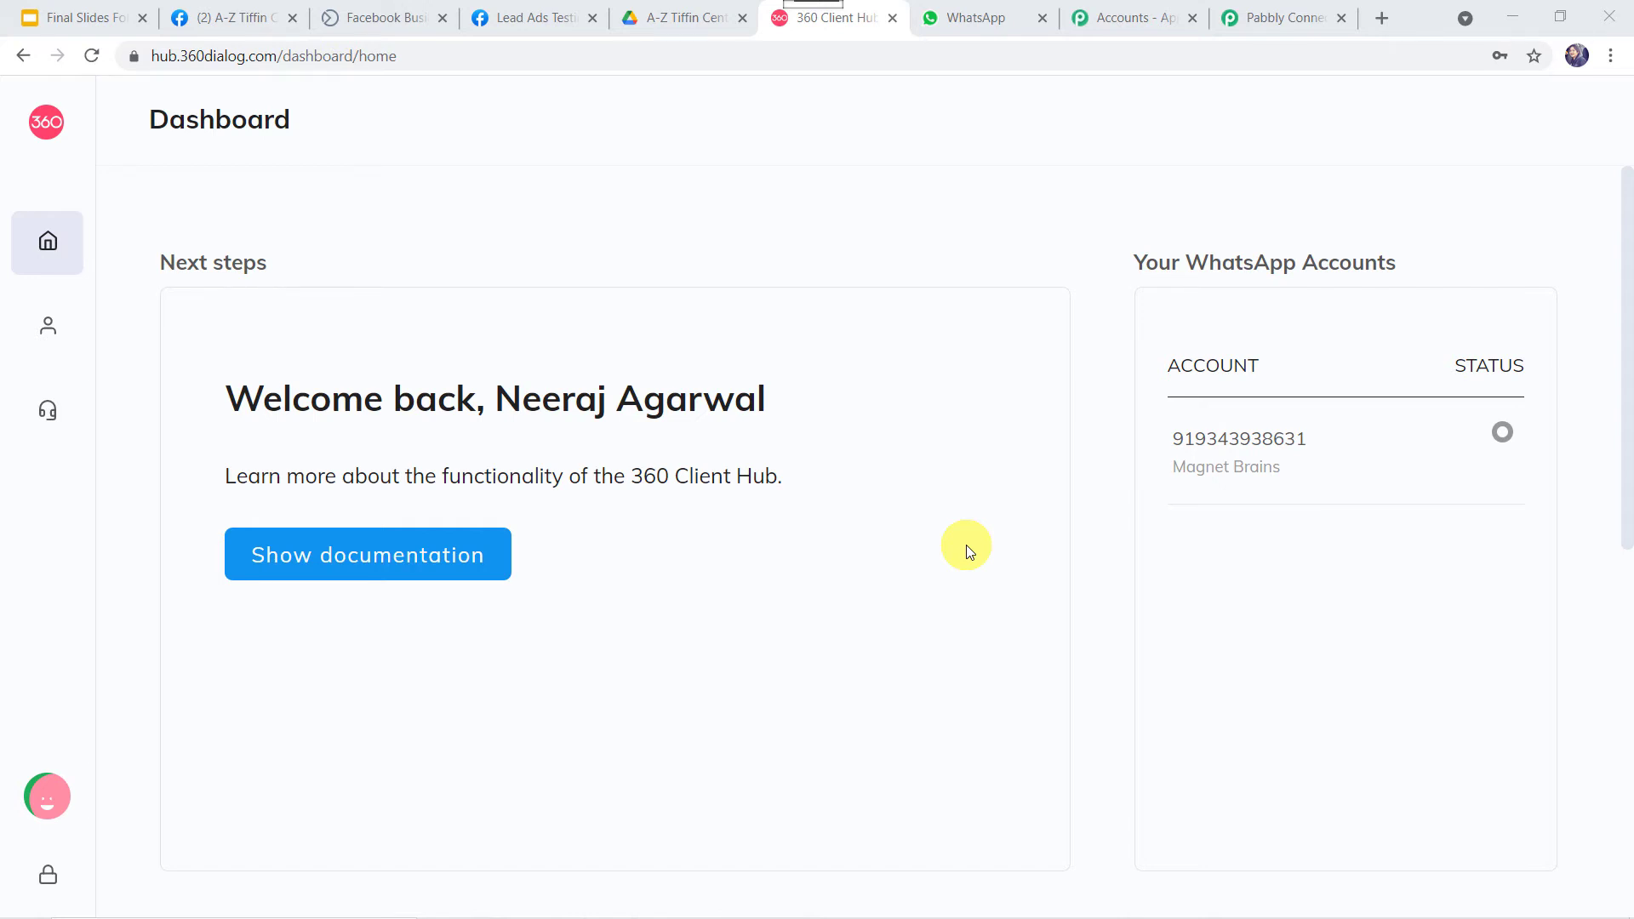
# Check the WhatsApp Accounts page in 360dialog Client Hub, then go back to Pabbly.
pyautogui.moveTo(62, 329)
pyautogui.click(158, 336)
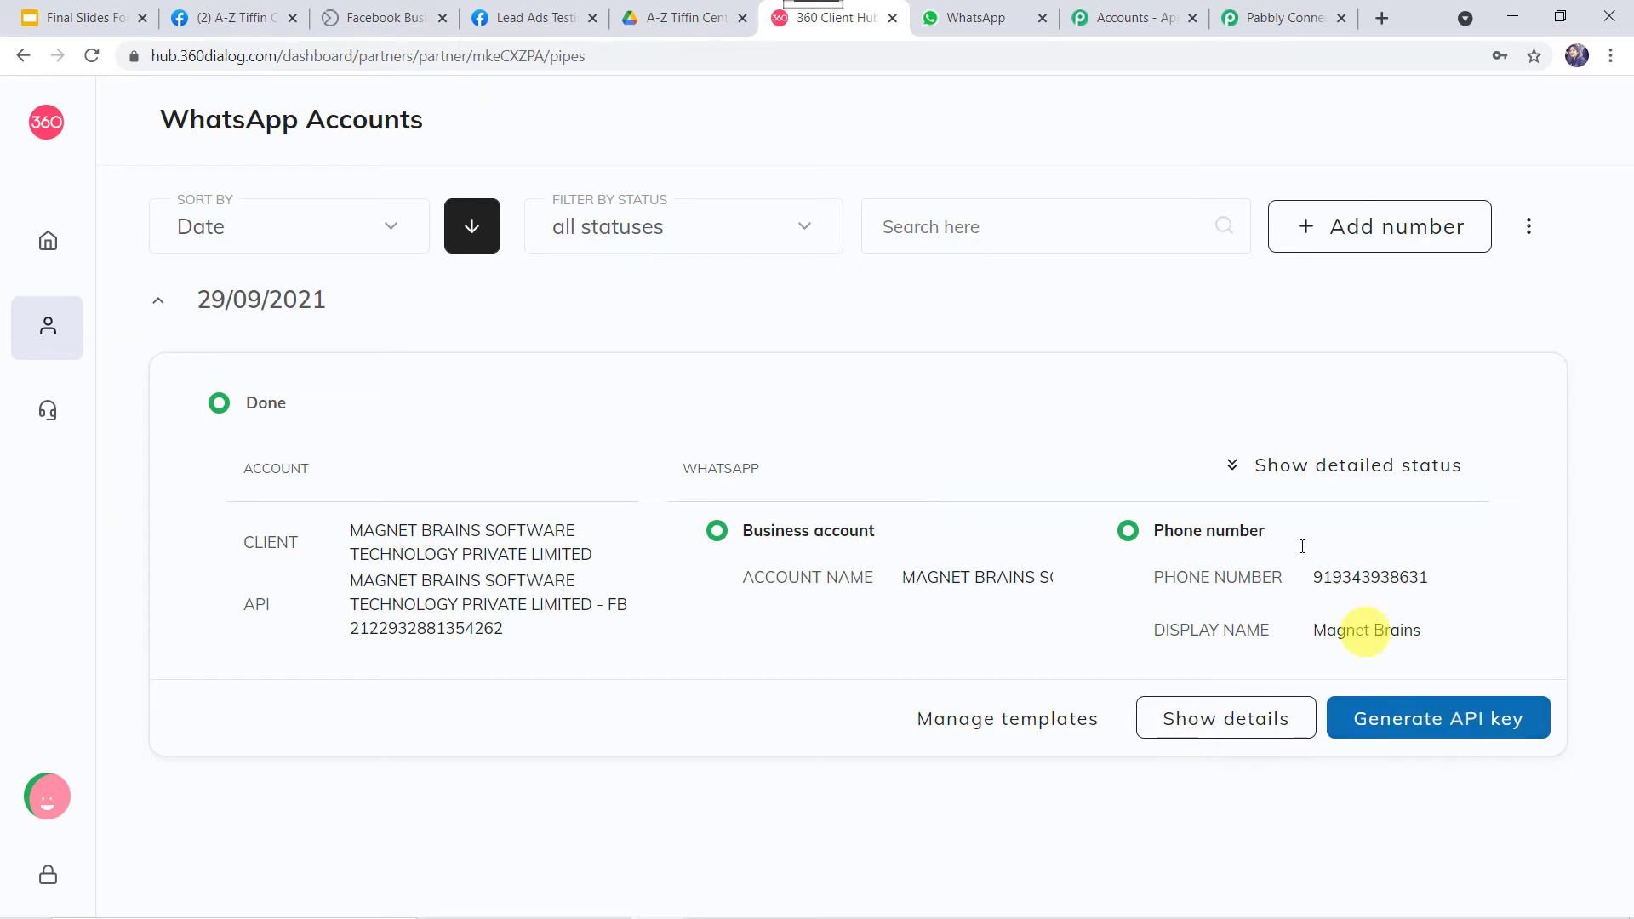
pyautogui.click(1286, 21)
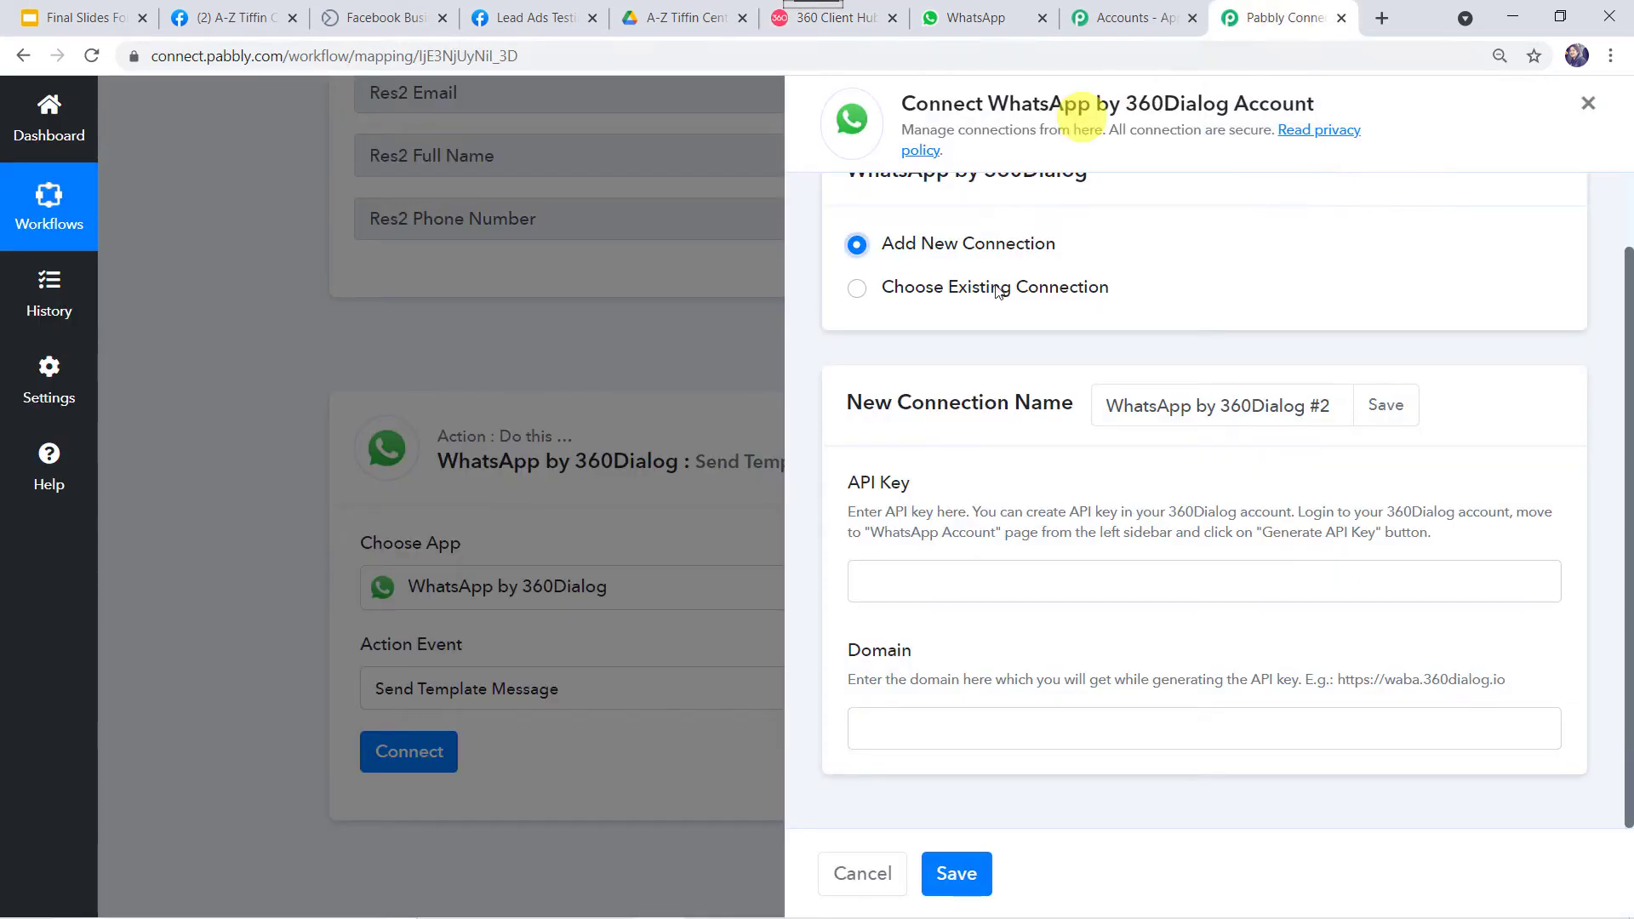
pyautogui.click(966, 583)
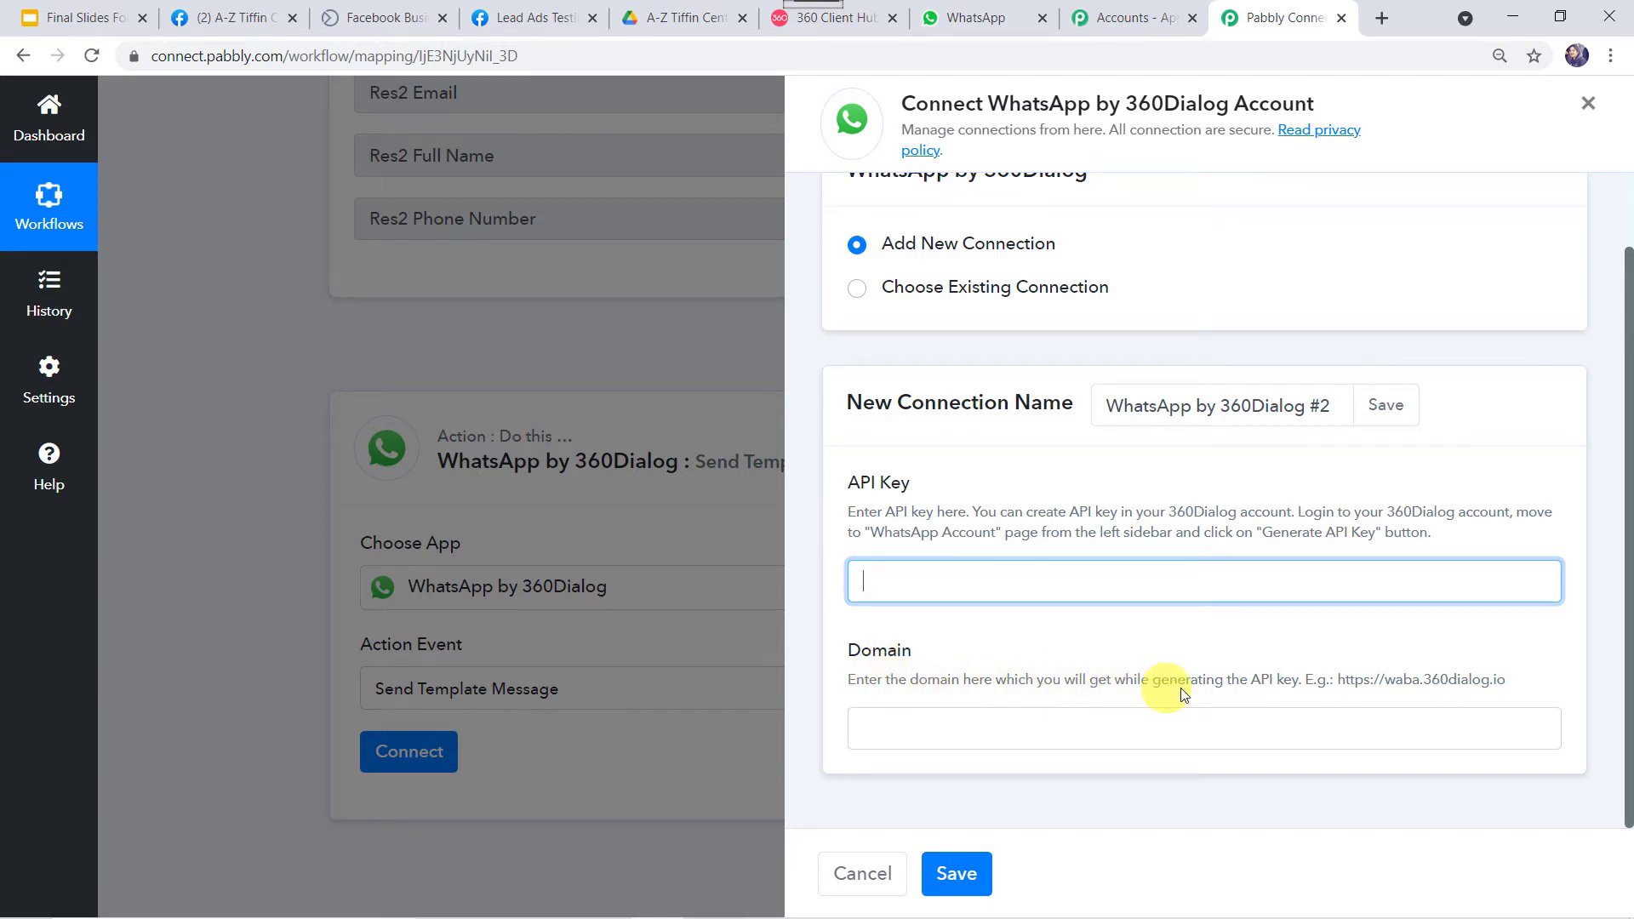
pyautogui.click(1337, 679)
pyautogui.moveTo(1336, 679); pyautogui.dragTo(1506, 676)
pyautogui.rightClick(1491, 679)
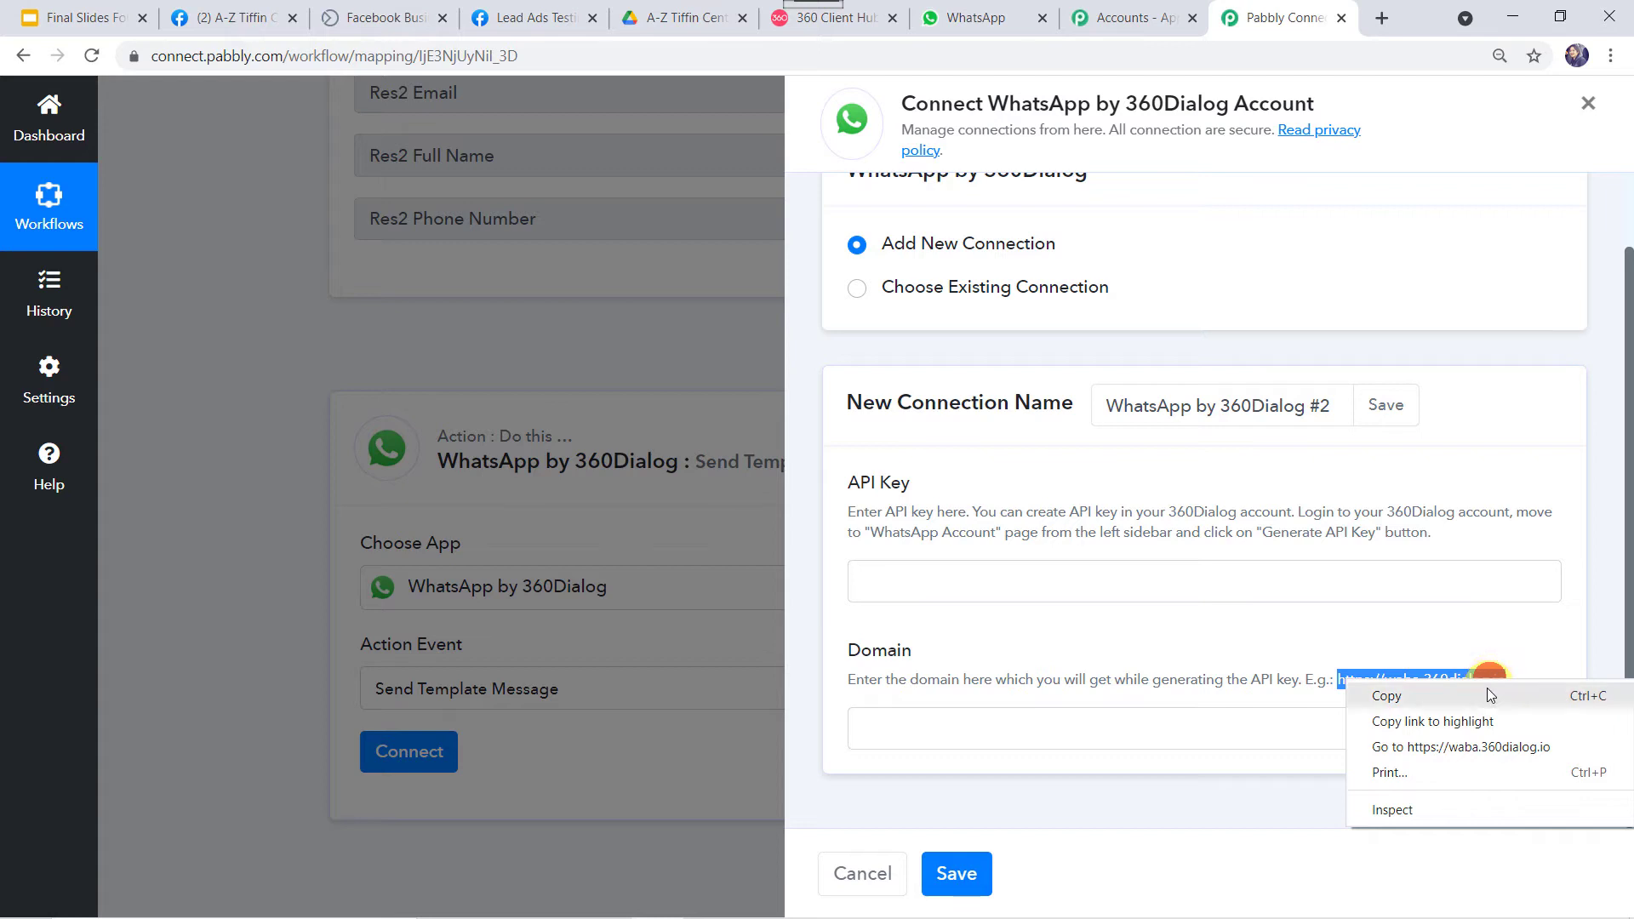
pyautogui.click(1487, 689)
pyautogui.click(946, 729)
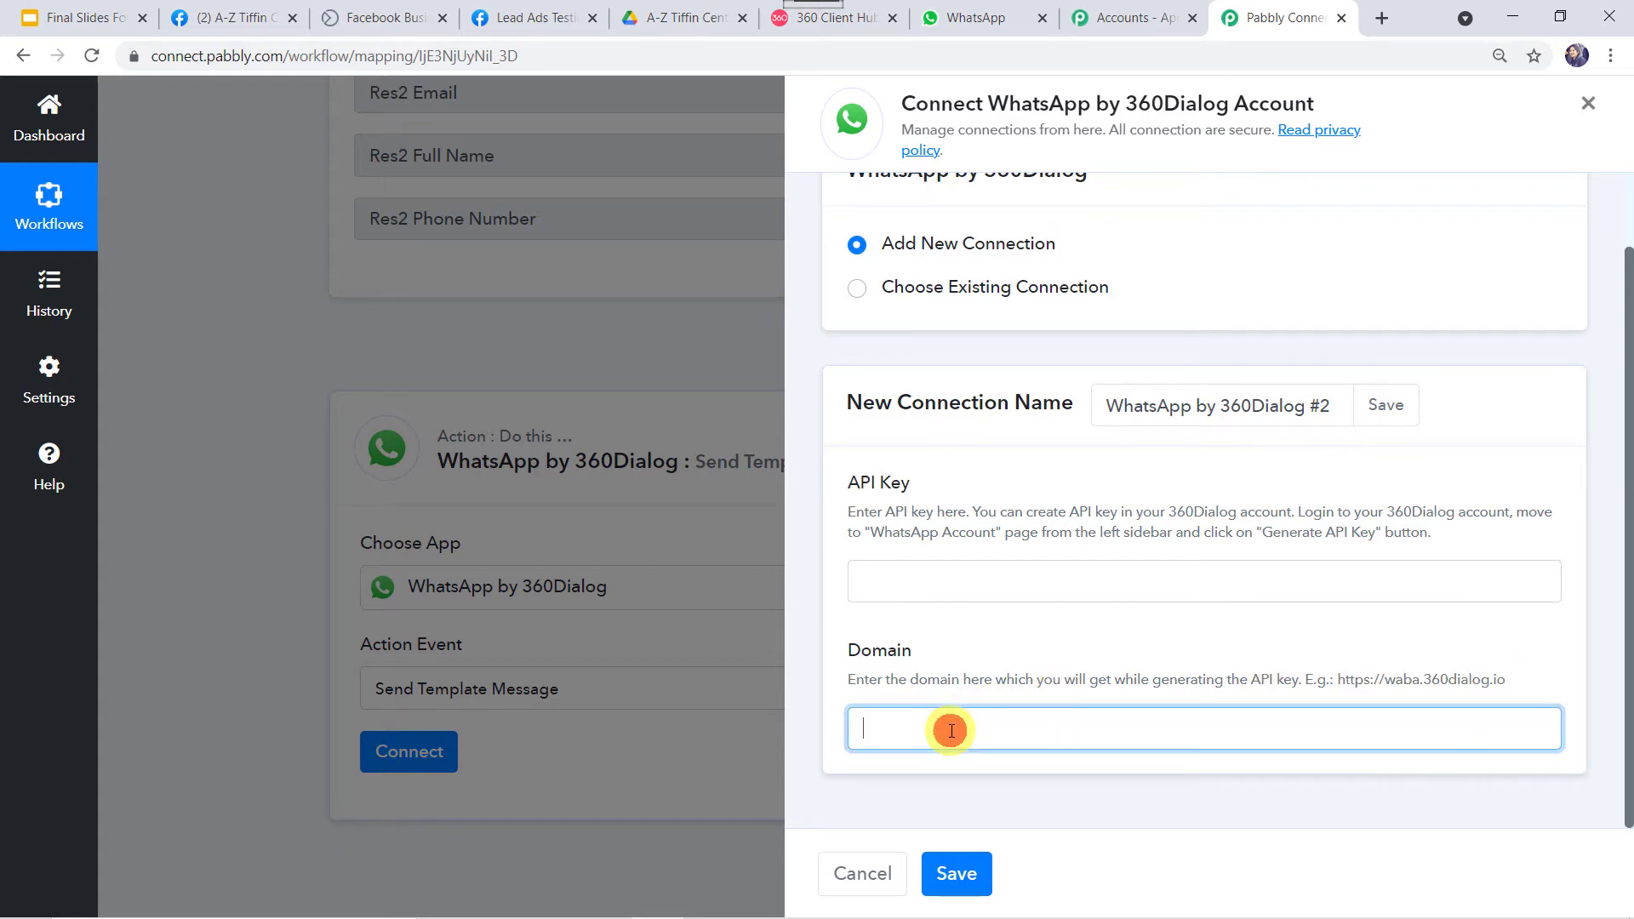
pyautogui.rightClick(948, 730)
pyautogui.click(1003, 563)
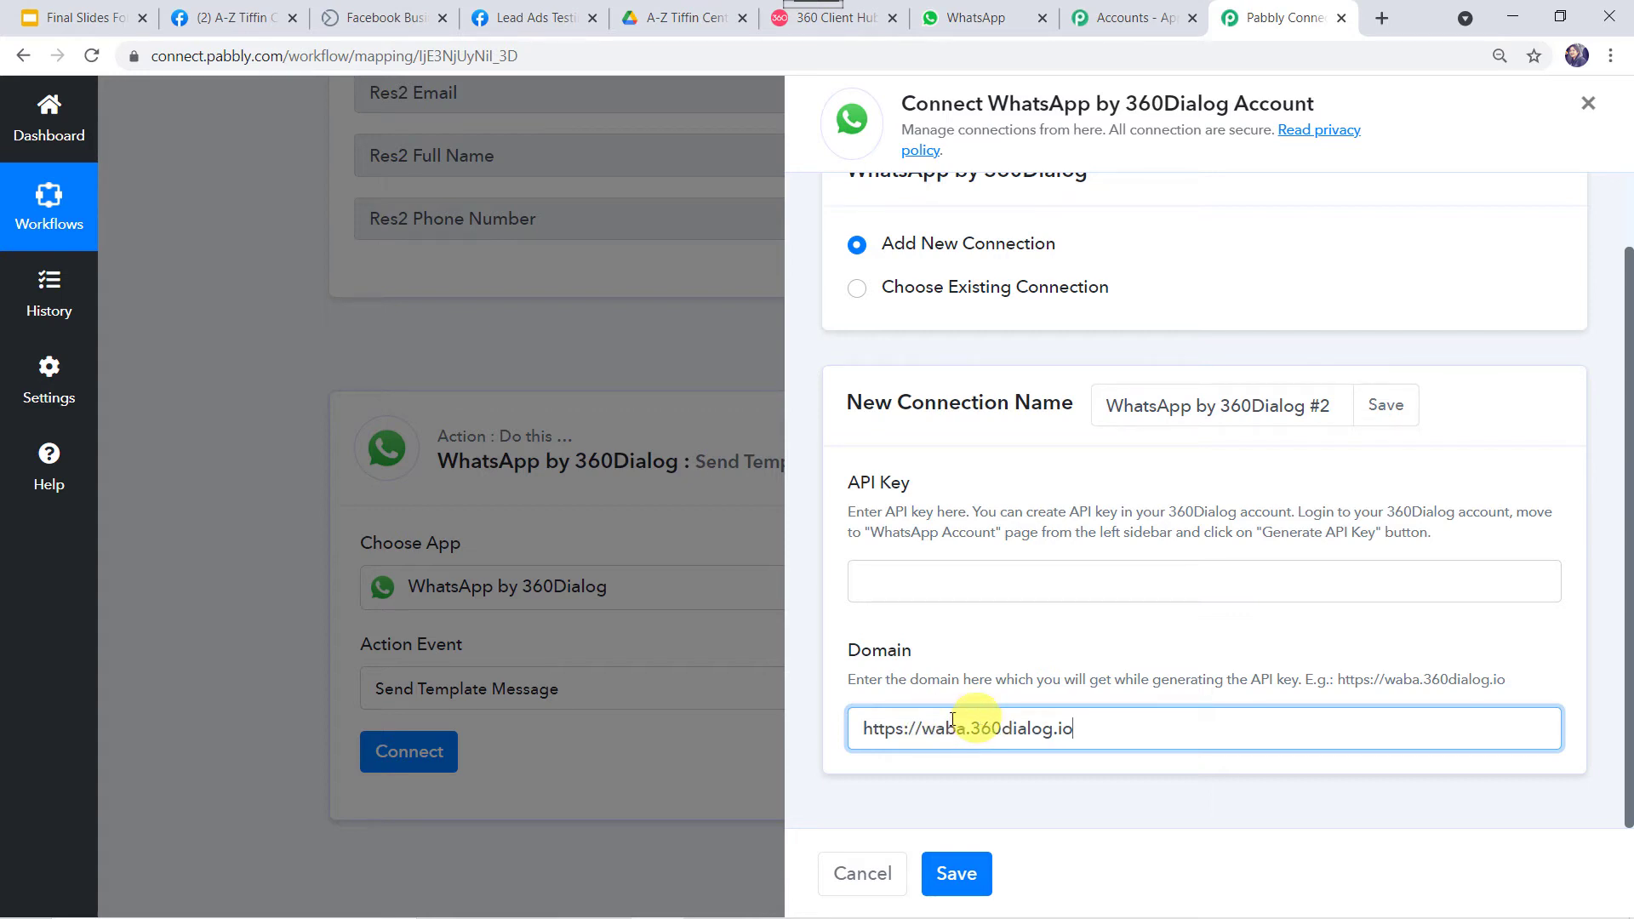
# Use the existing WhatsApp by 360Dialog #1 connection instead and save it.
pyautogui.click(883, 587)
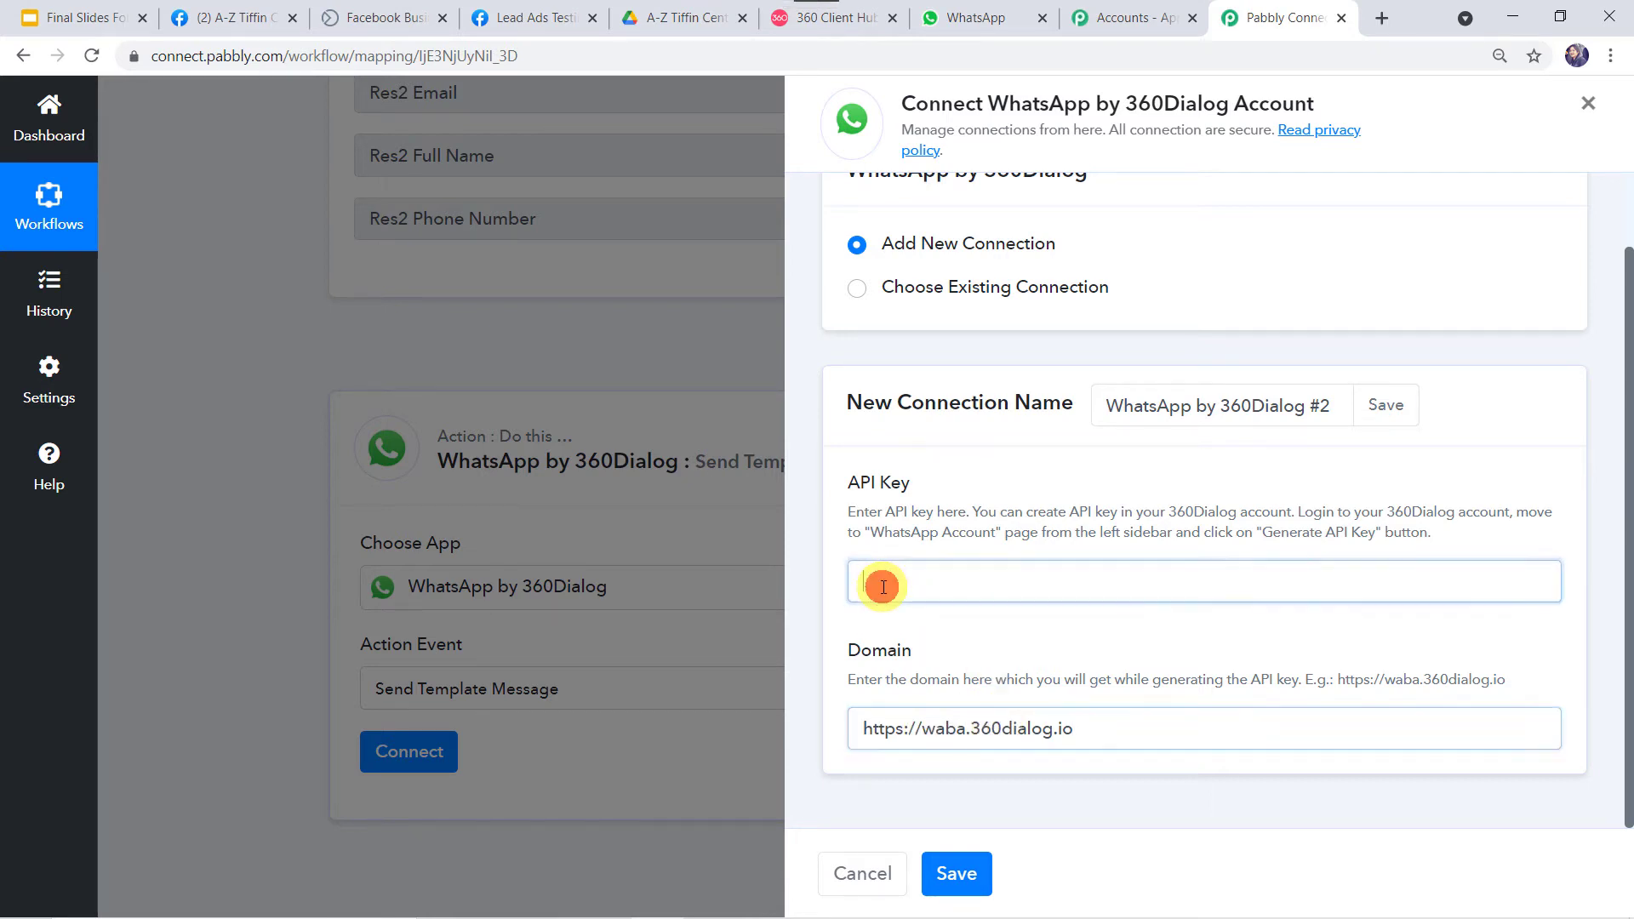
pyautogui.click(955, 876)
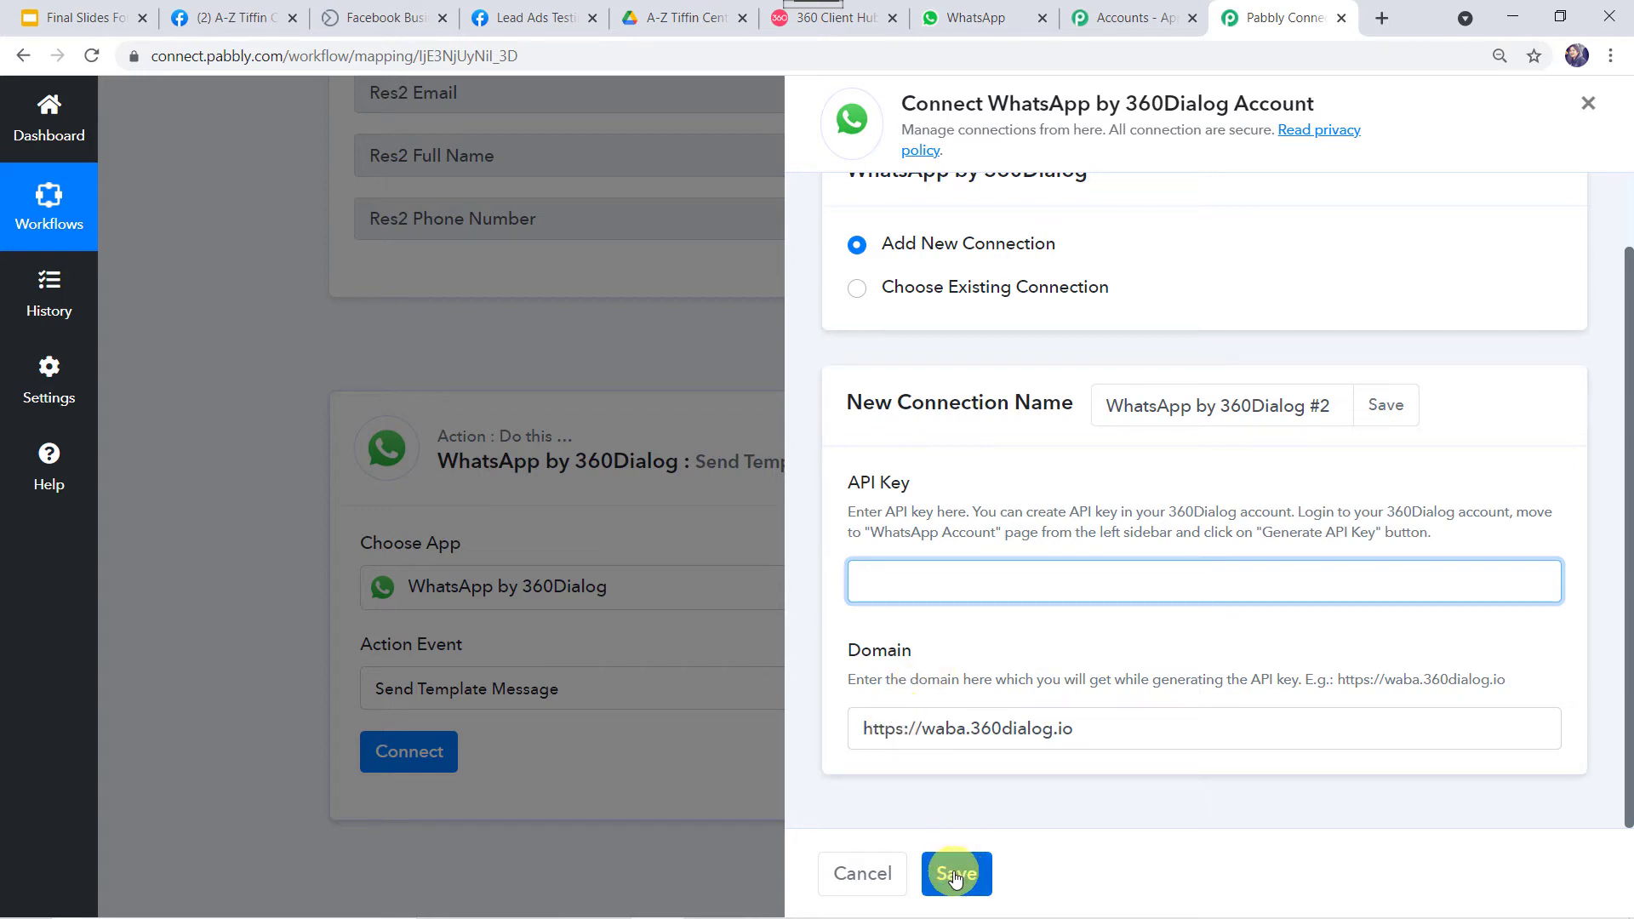
pyautogui.click(861, 289)
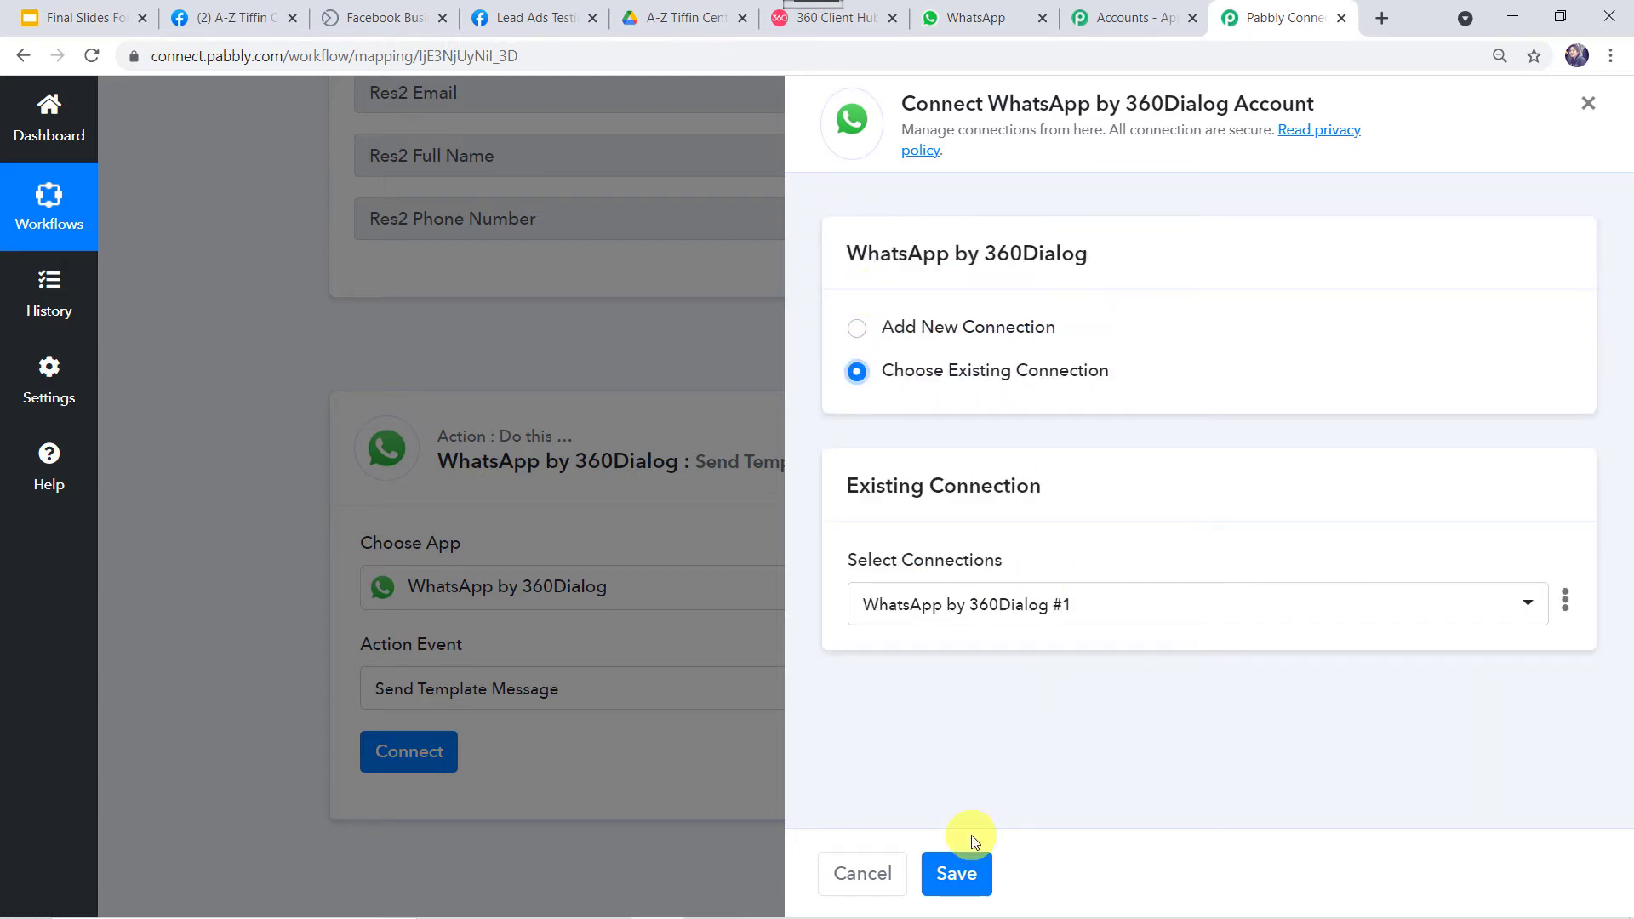
pyautogui.click(958, 875)
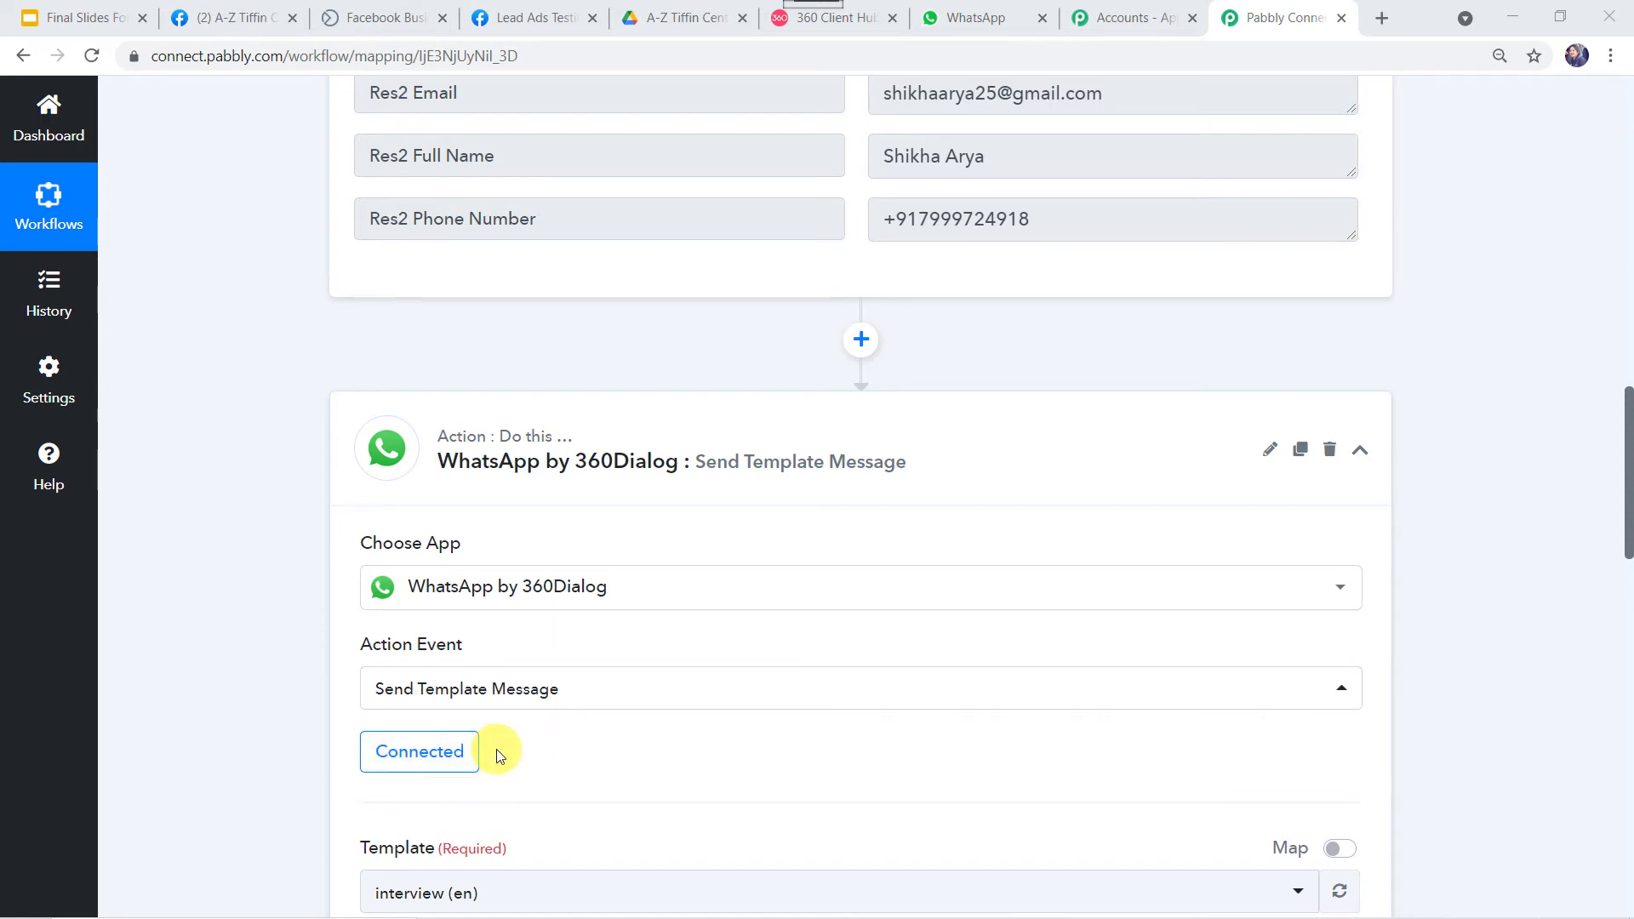
# Review the Template, Namespace, Language Code and Recipient fields, then go to 360dialog WhatsApp Accounts.
pyautogui.scroll(-3, 511, 748)
pyautogui.scroll(-3, 516, 747)
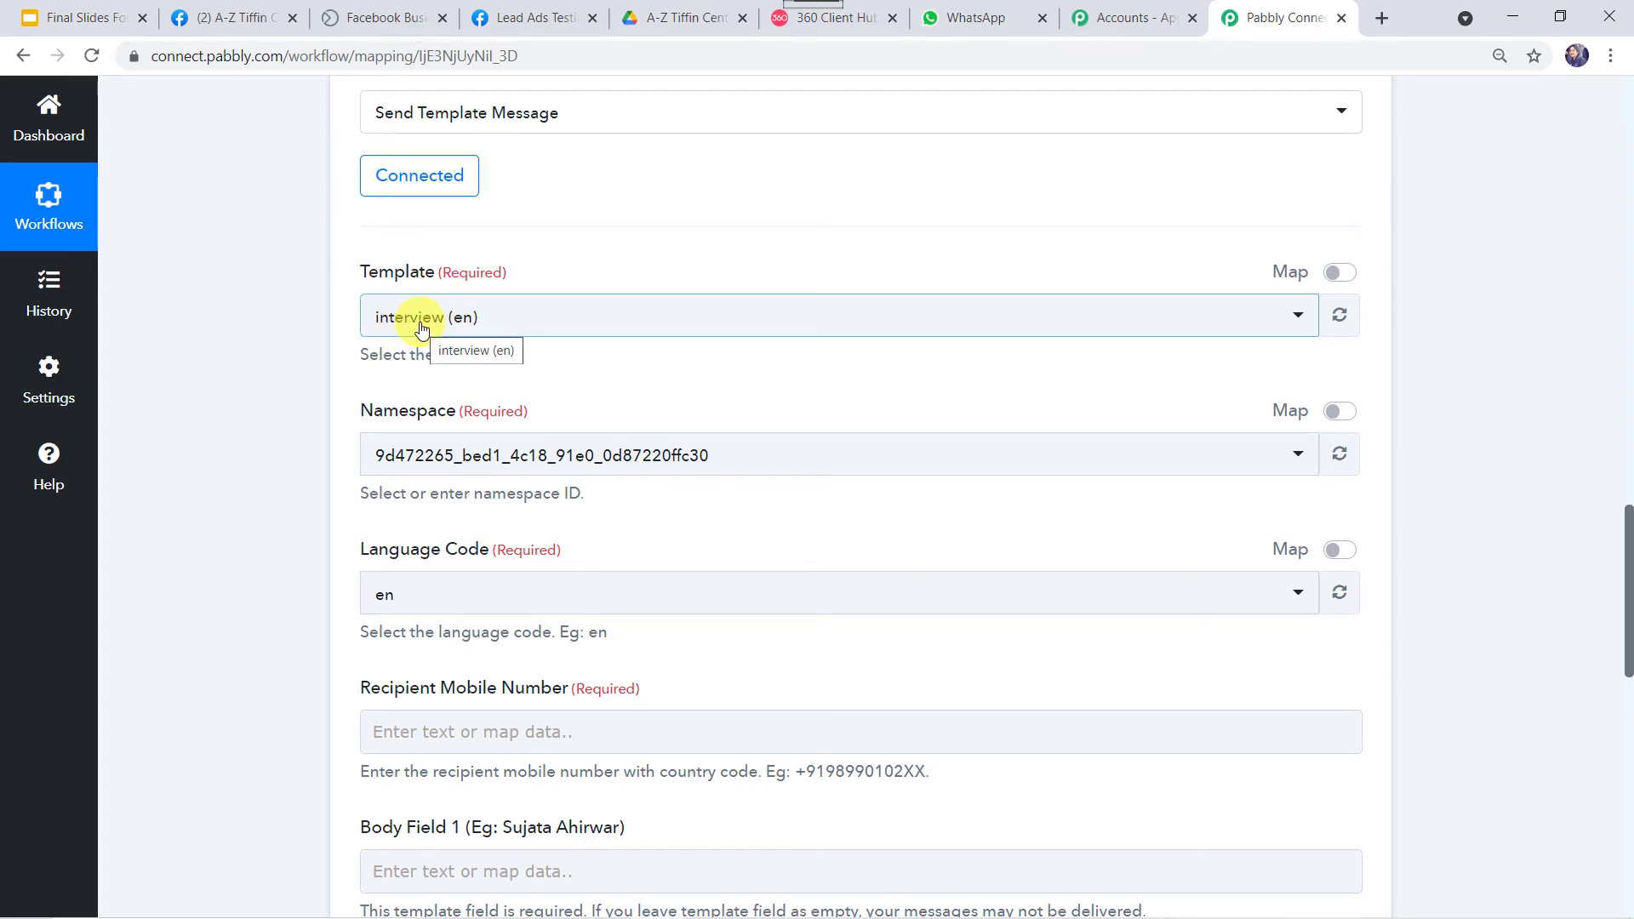
pyautogui.click(845, 27)
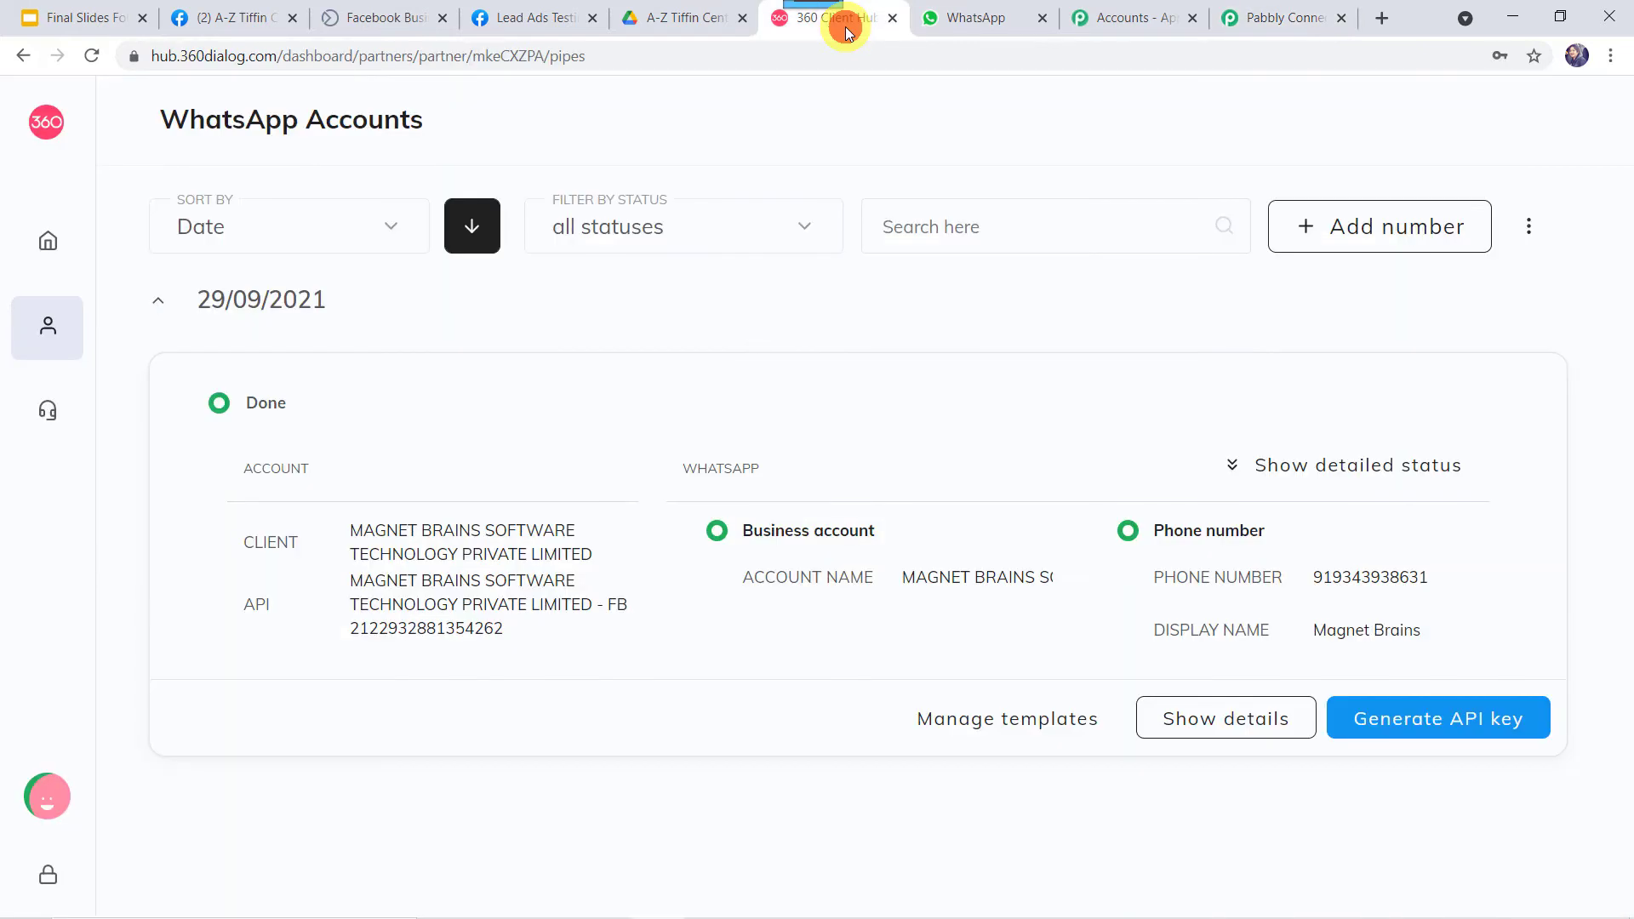
pyautogui.click(1030, 719)
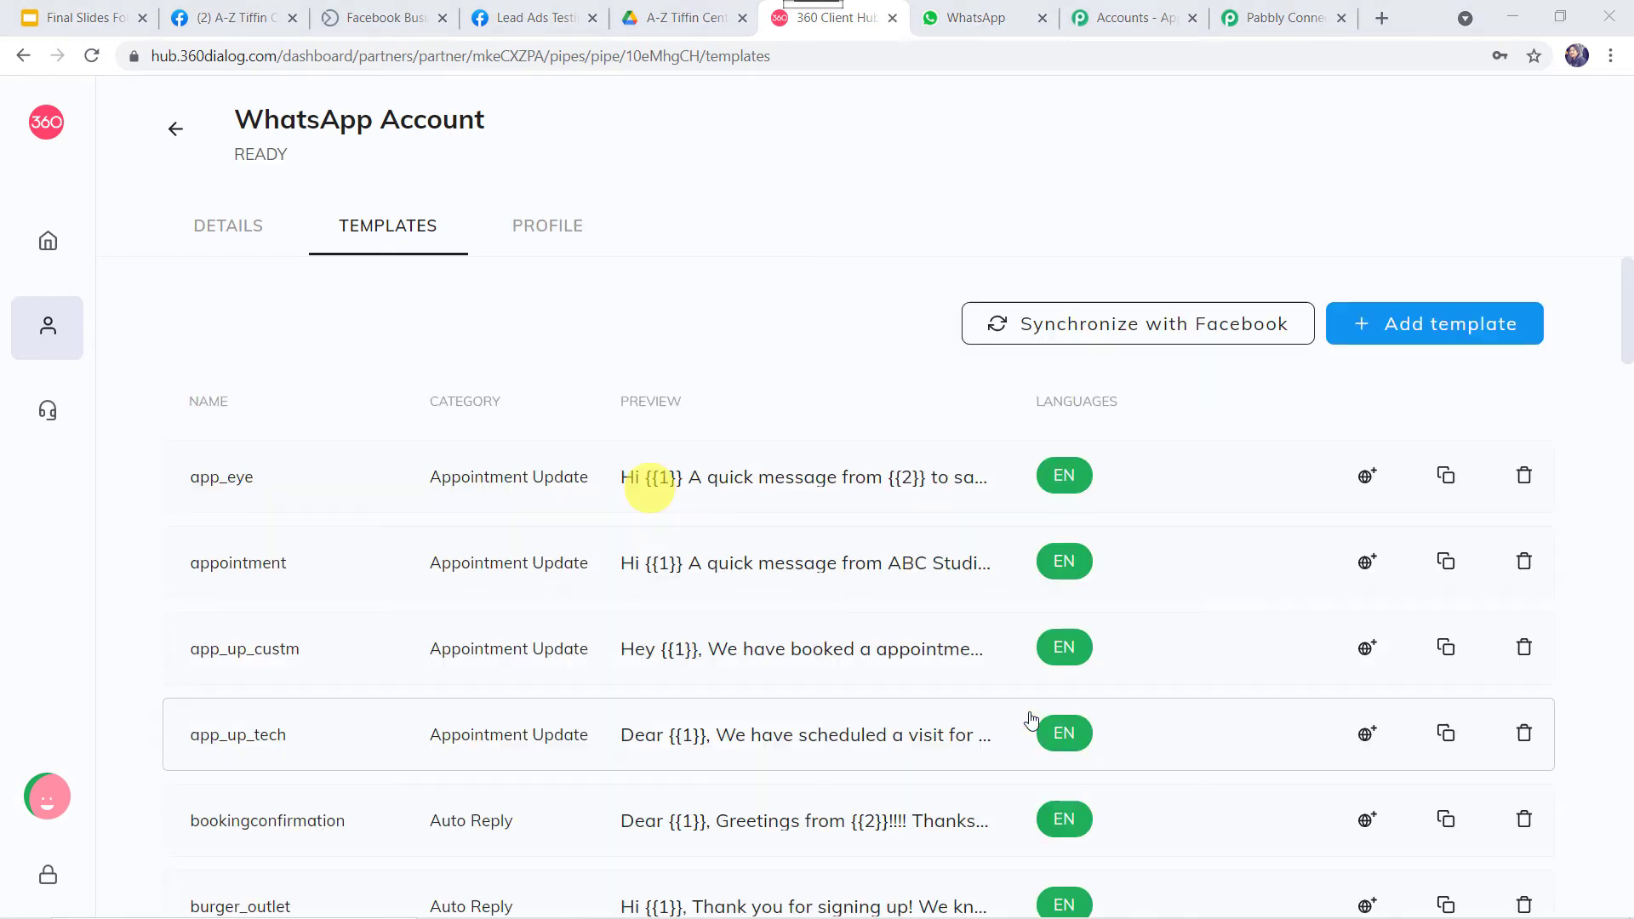
pyautogui.scroll(-3, 765, 741)
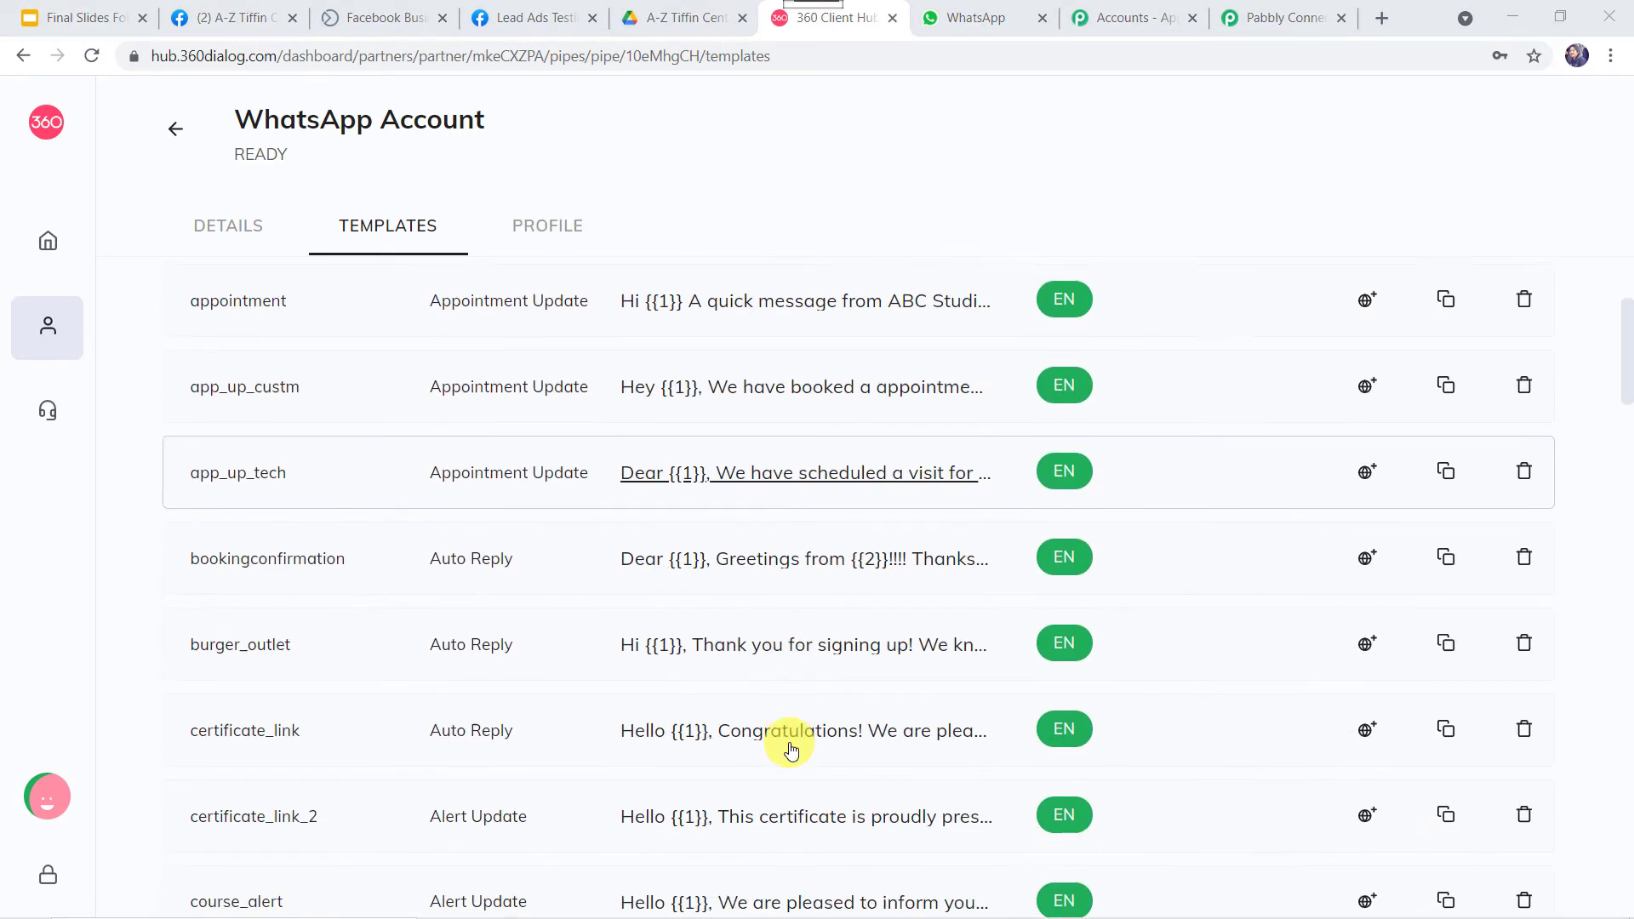
pyautogui.scroll(-9, 789, 748)
pyautogui.scroll(12, 790, 748)
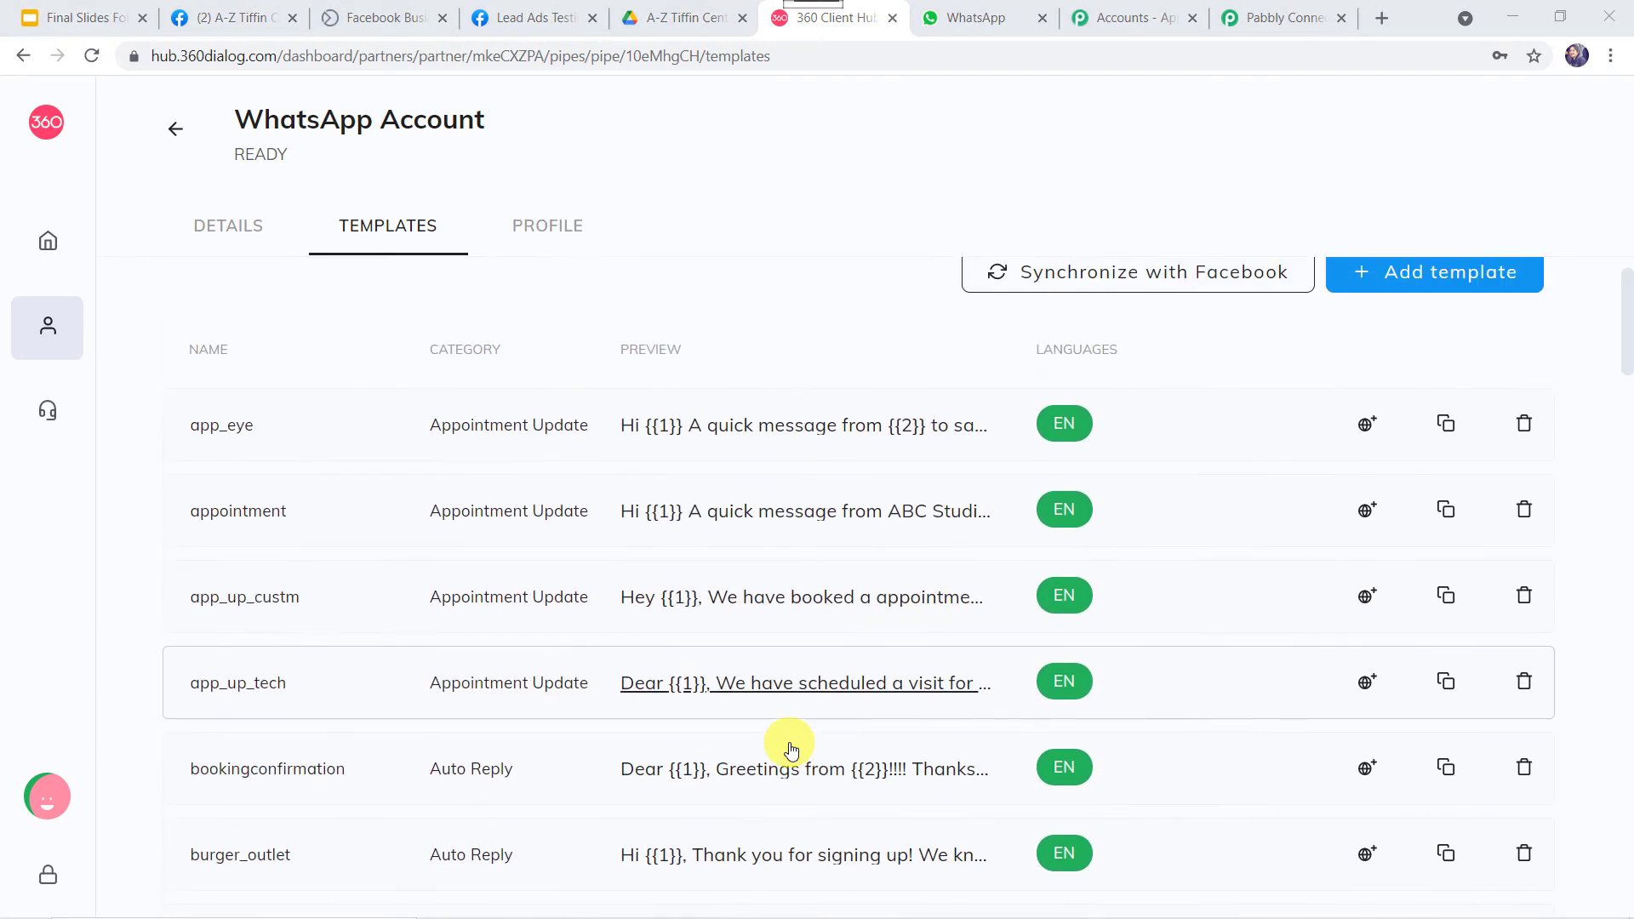
pyautogui.scroll(1, 790, 749)
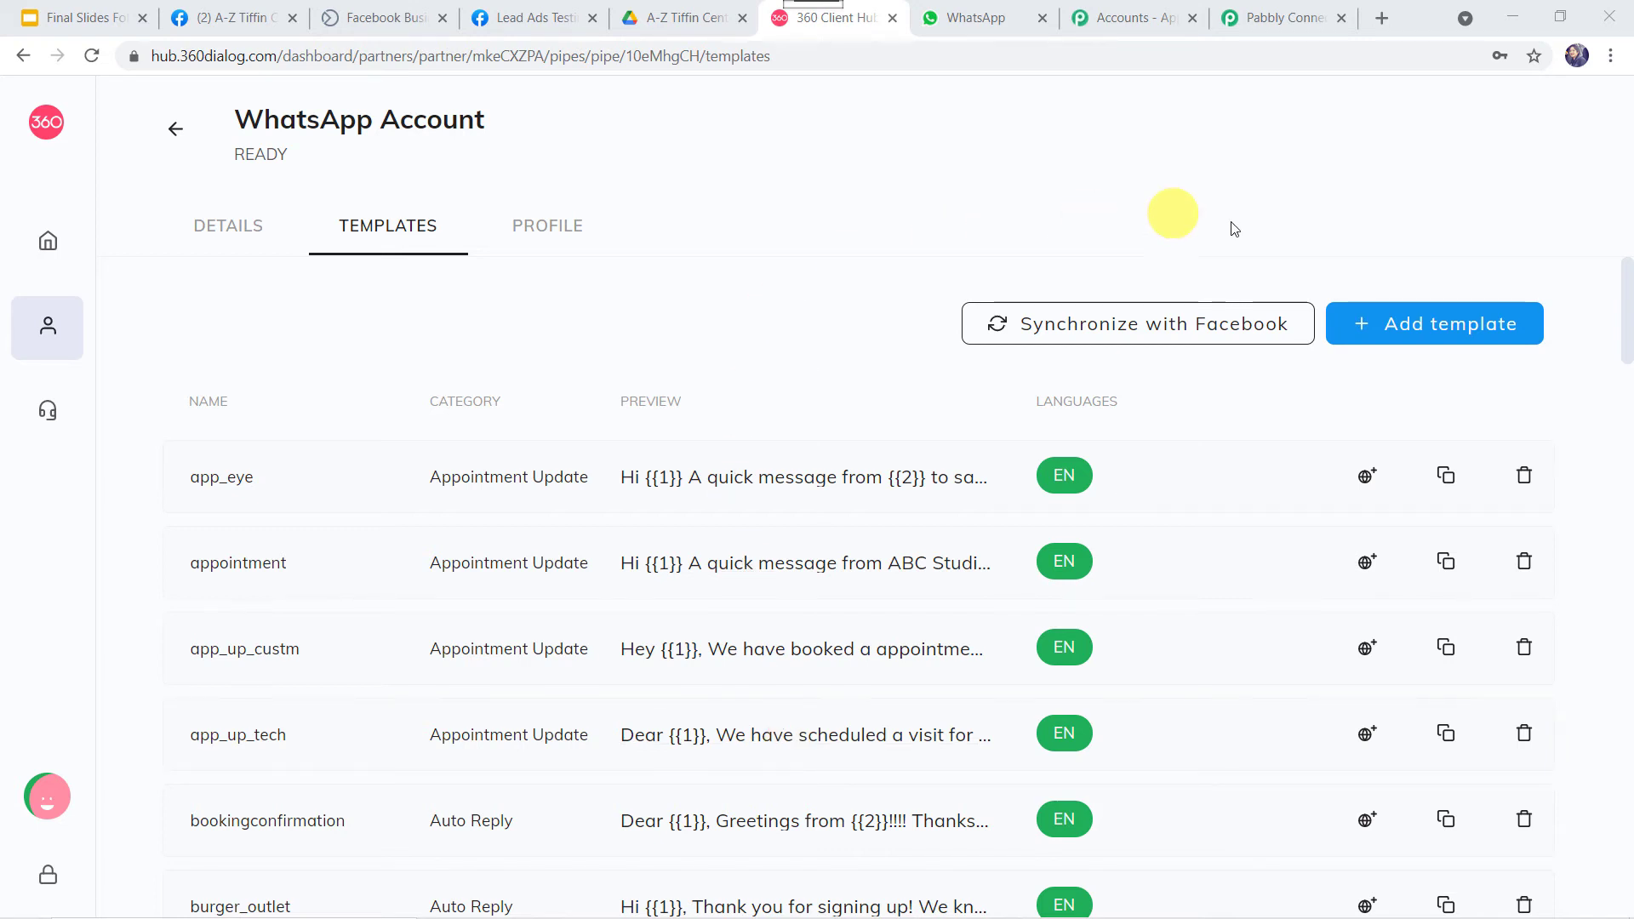
pyautogui.click(1416, 332)
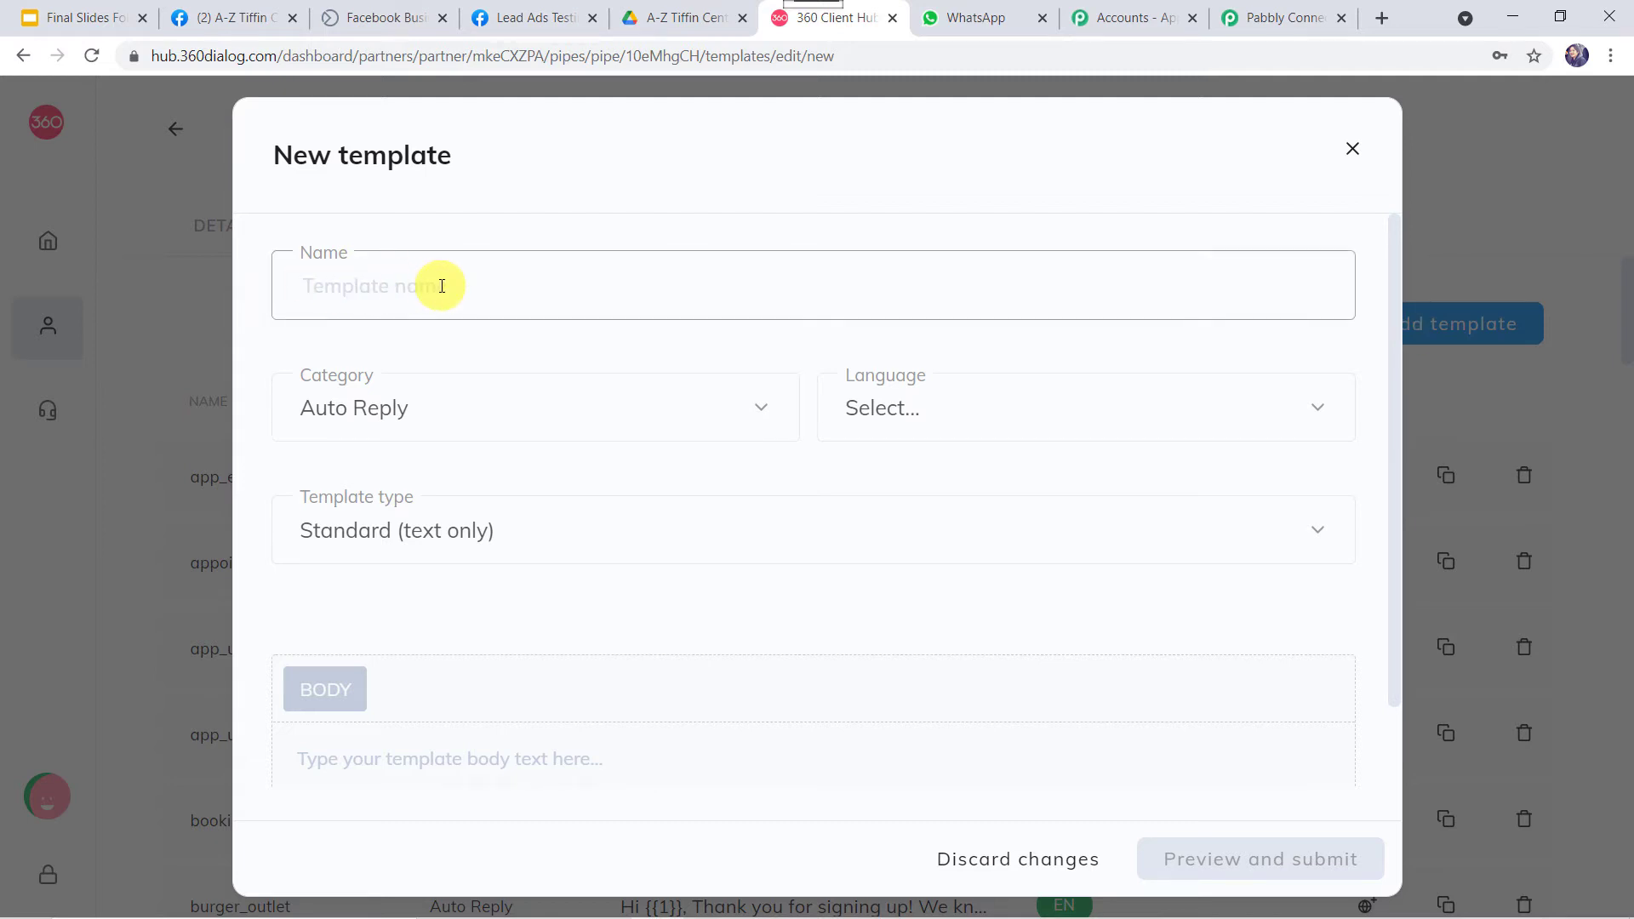
pyautogui.click(497, 414)
pyautogui.scroll(-5, 494, 647)
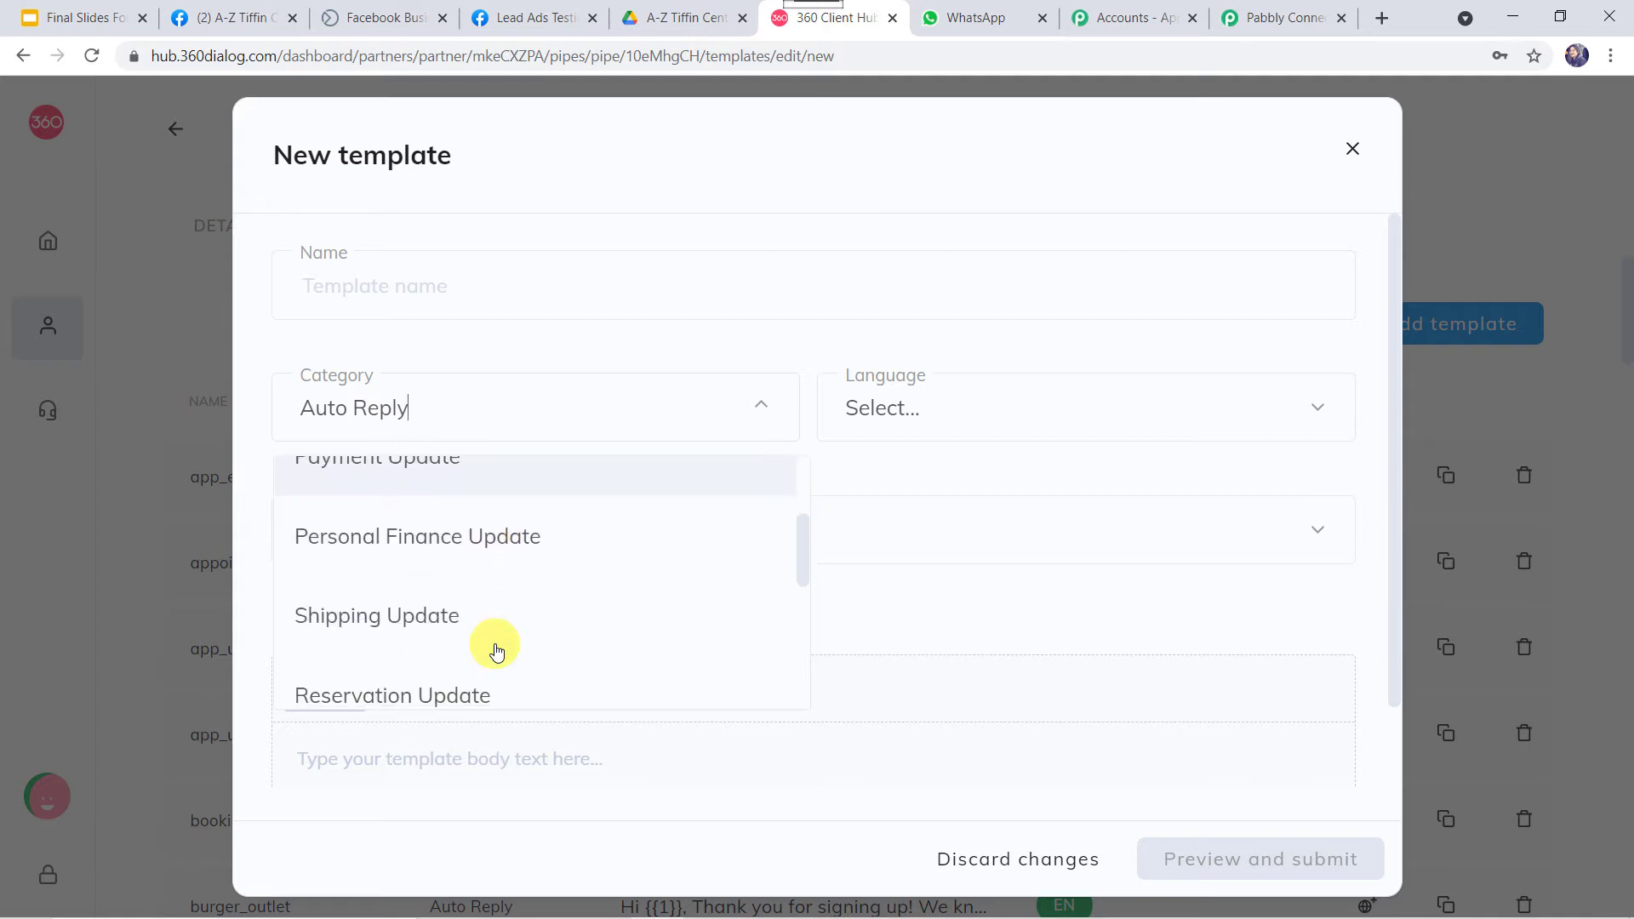
pyautogui.scroll(-3, 497, 651)
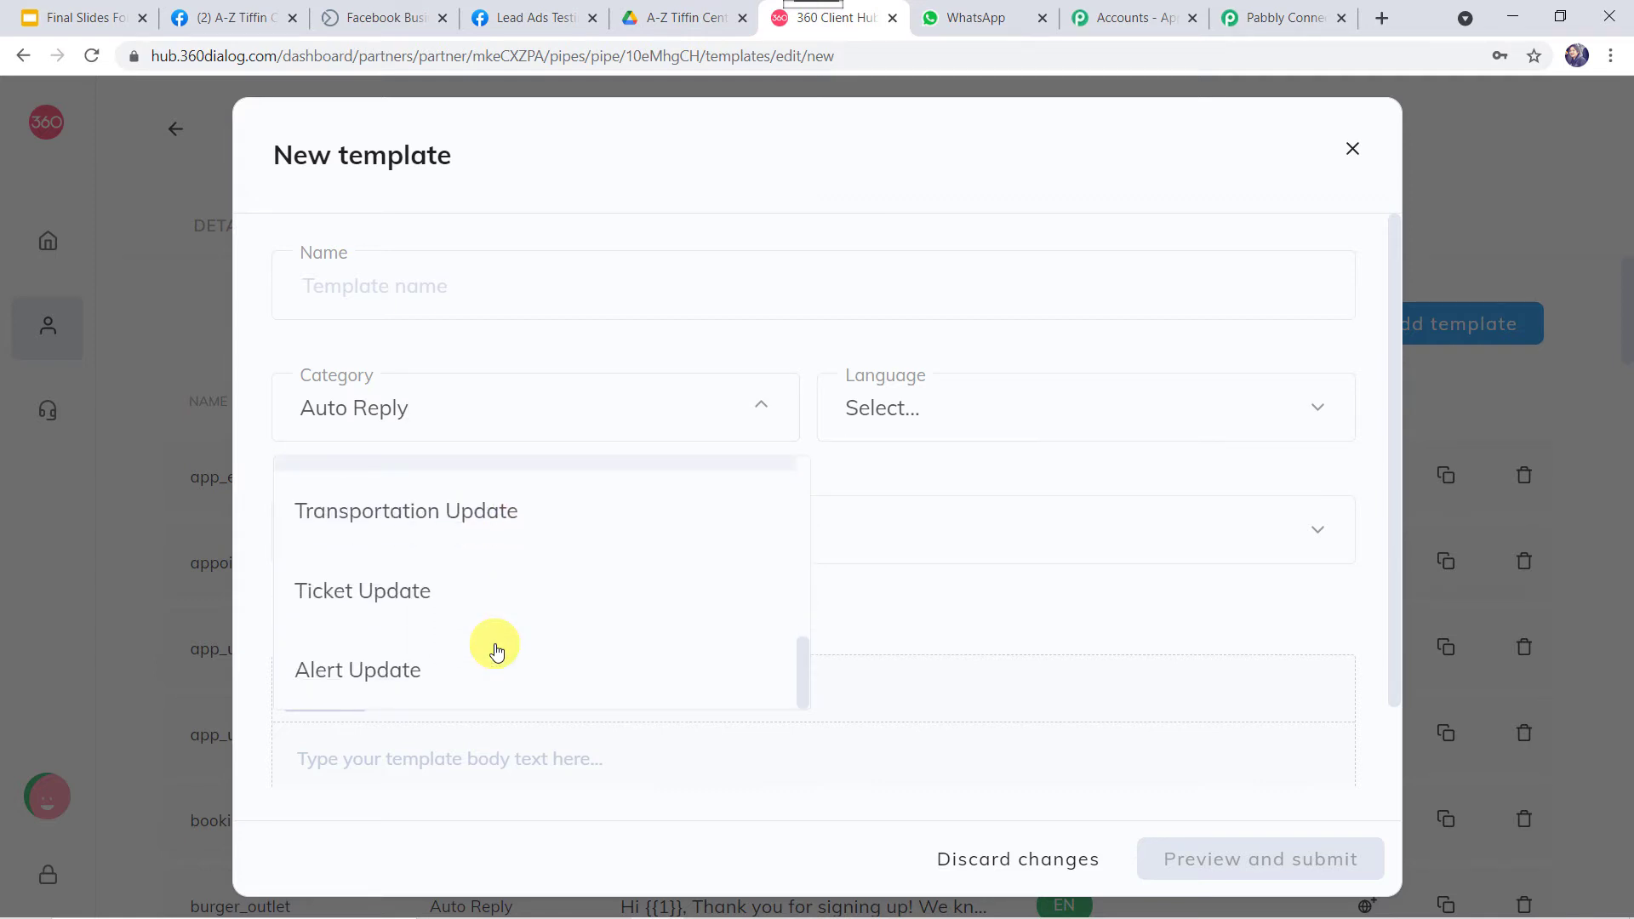
pyautogui.click(987, 396)
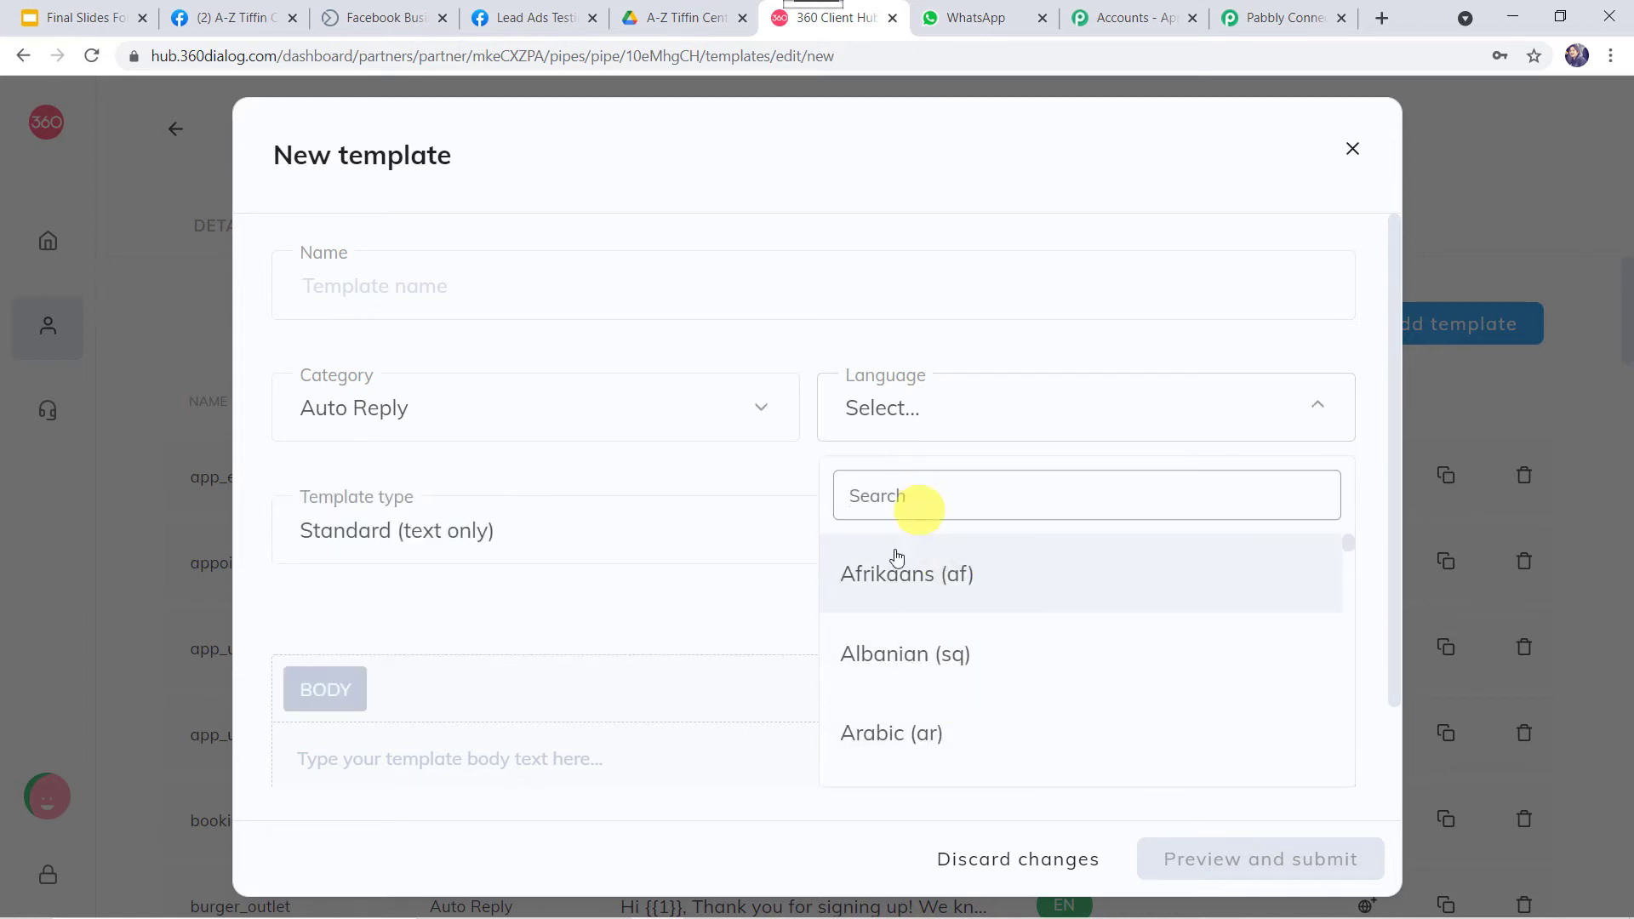
pyautogui.click(448, 529)
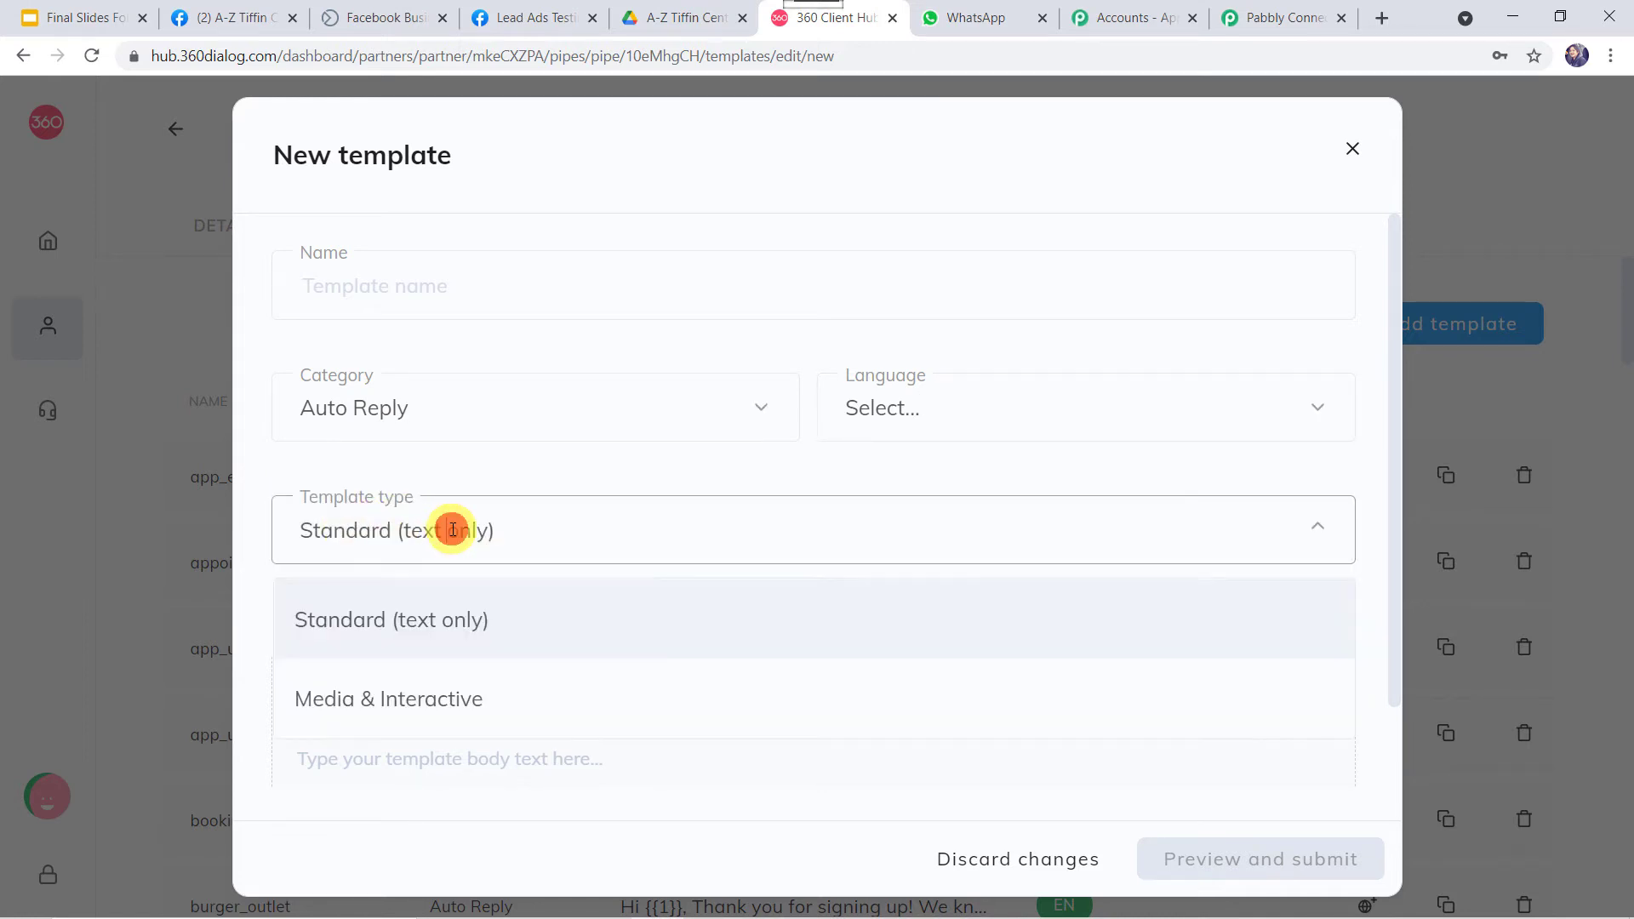
pyautogui.click(558, 568)
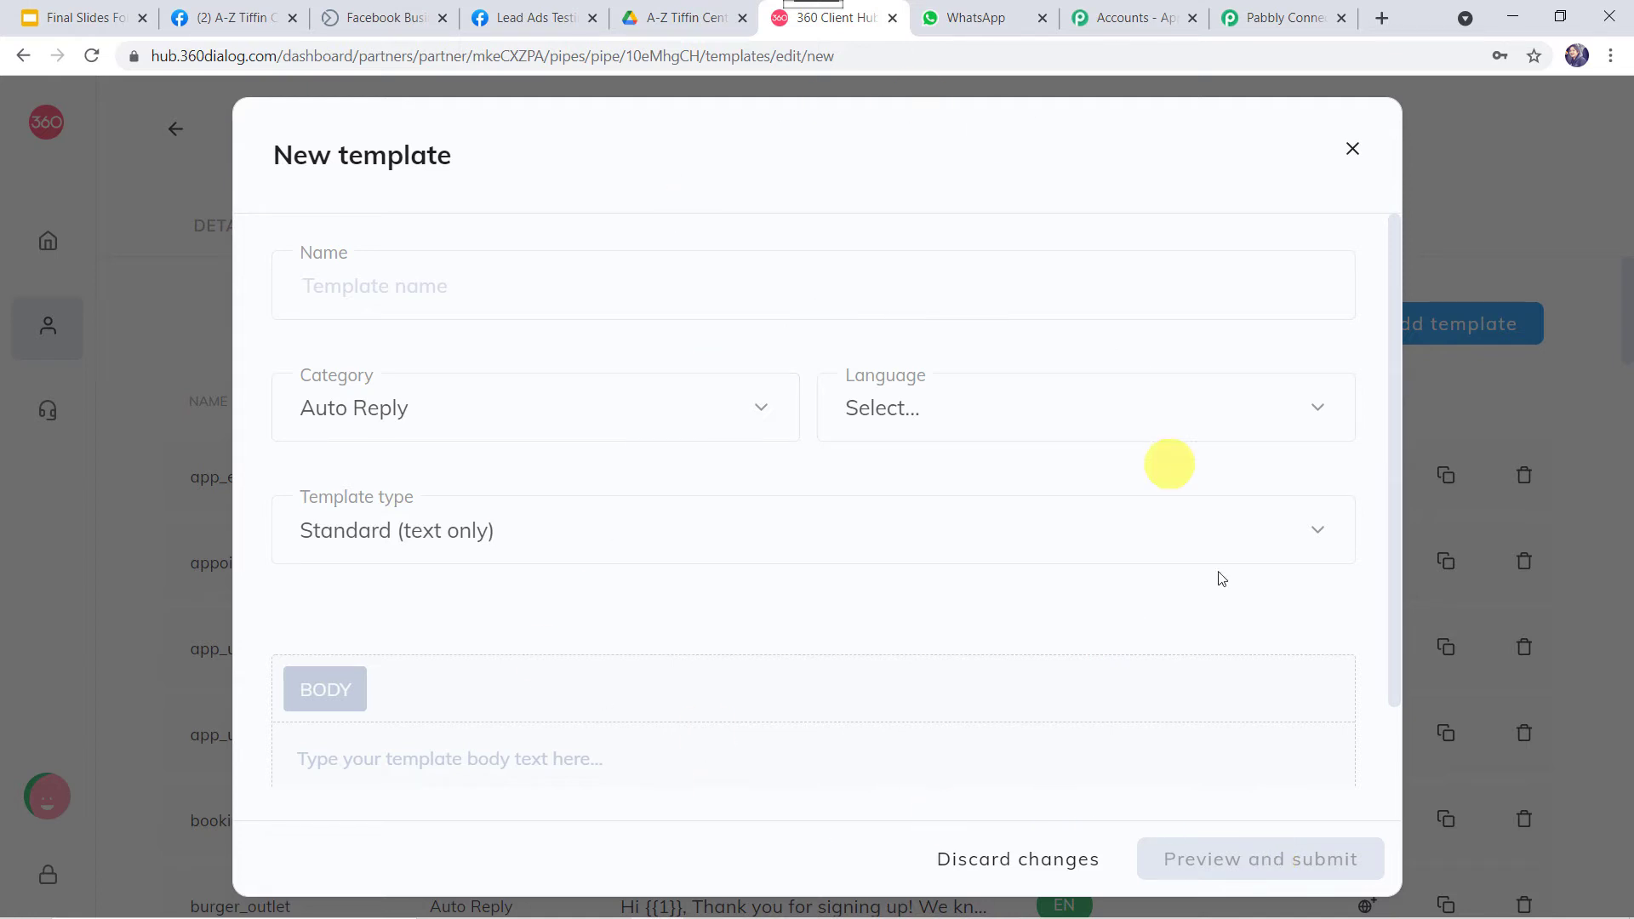
pyautogui.click(1352, 149)
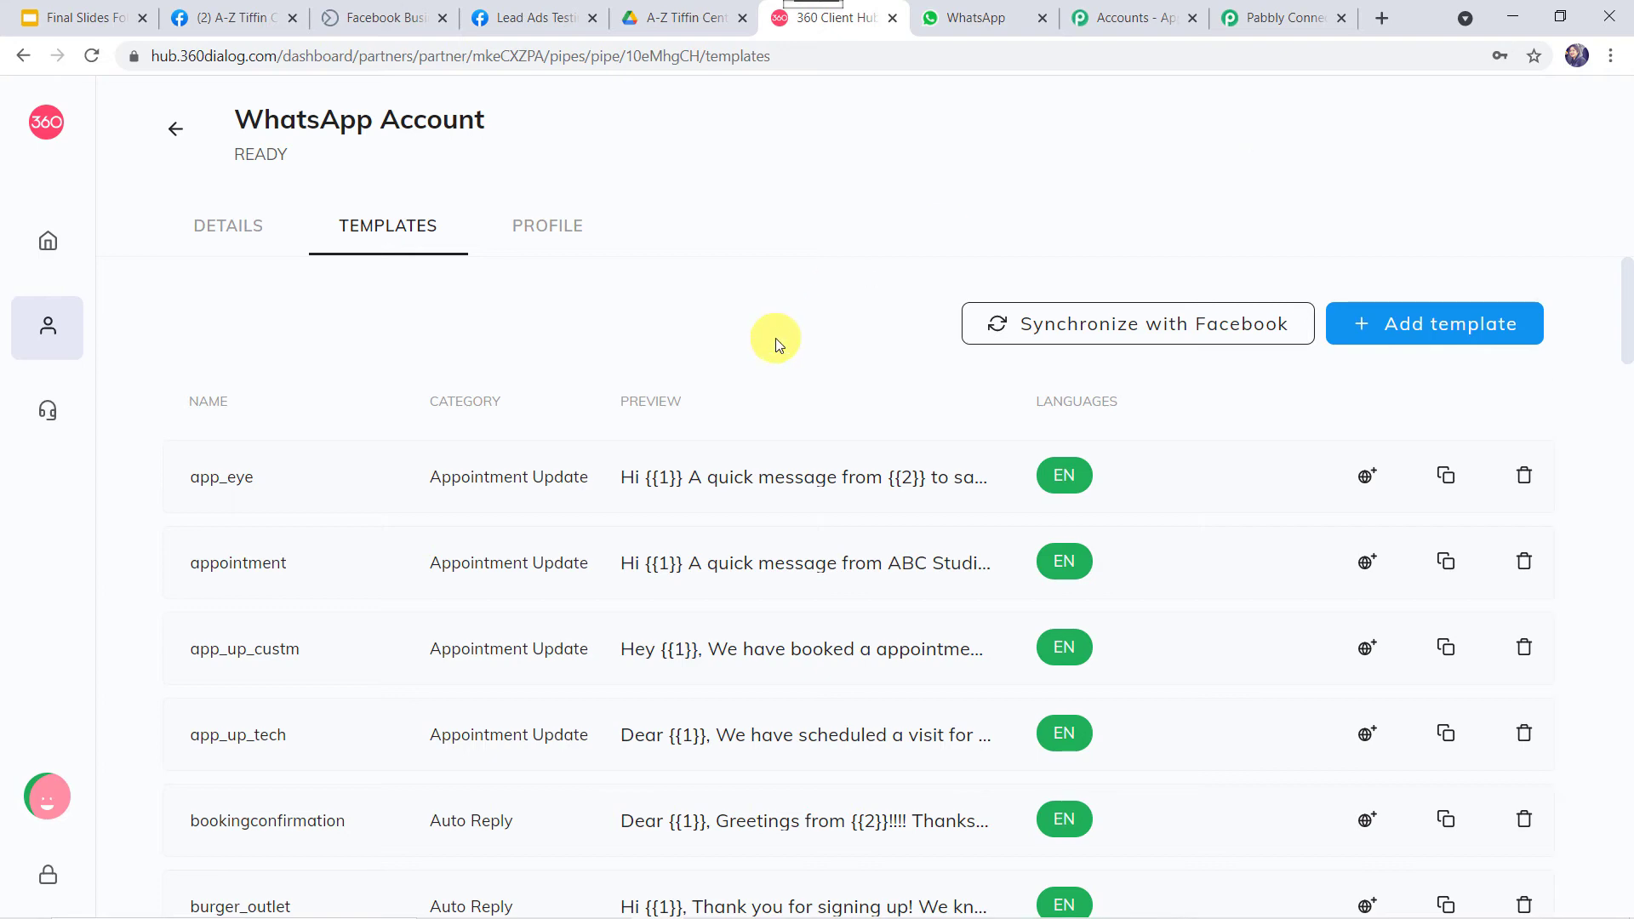
# Scroll down the templates list and preview the send_brochure_final template.
pyautogui.scroll(-7, 775, 340)
pyautogui.scroll(-20, 774, 339)
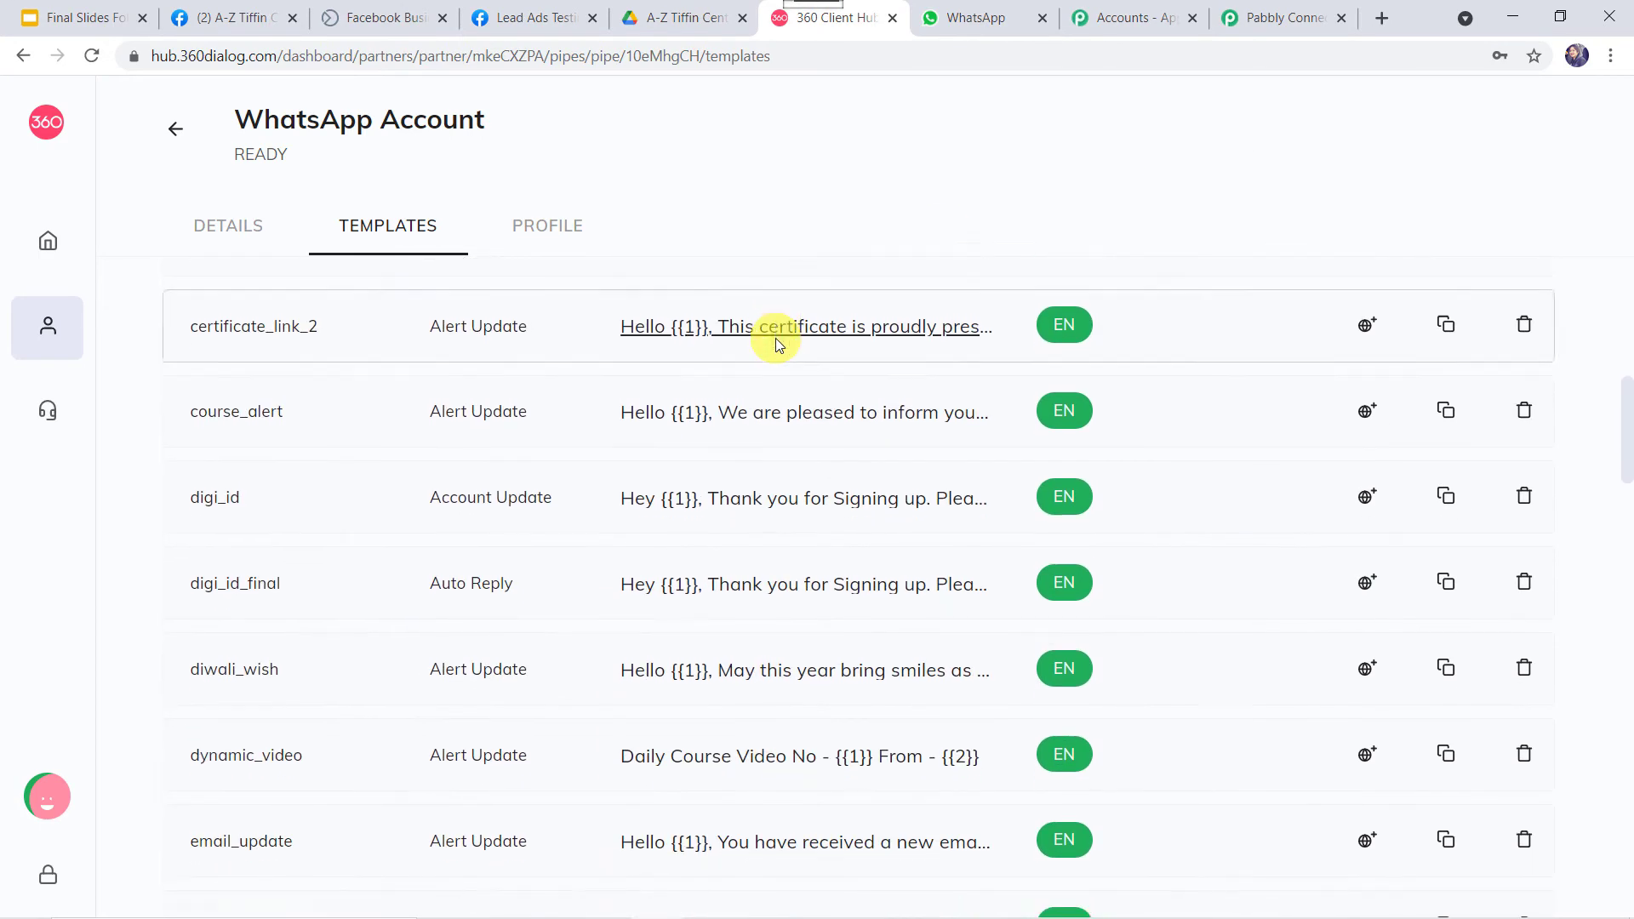
pyautogui.scroll(-6, 774, 339)
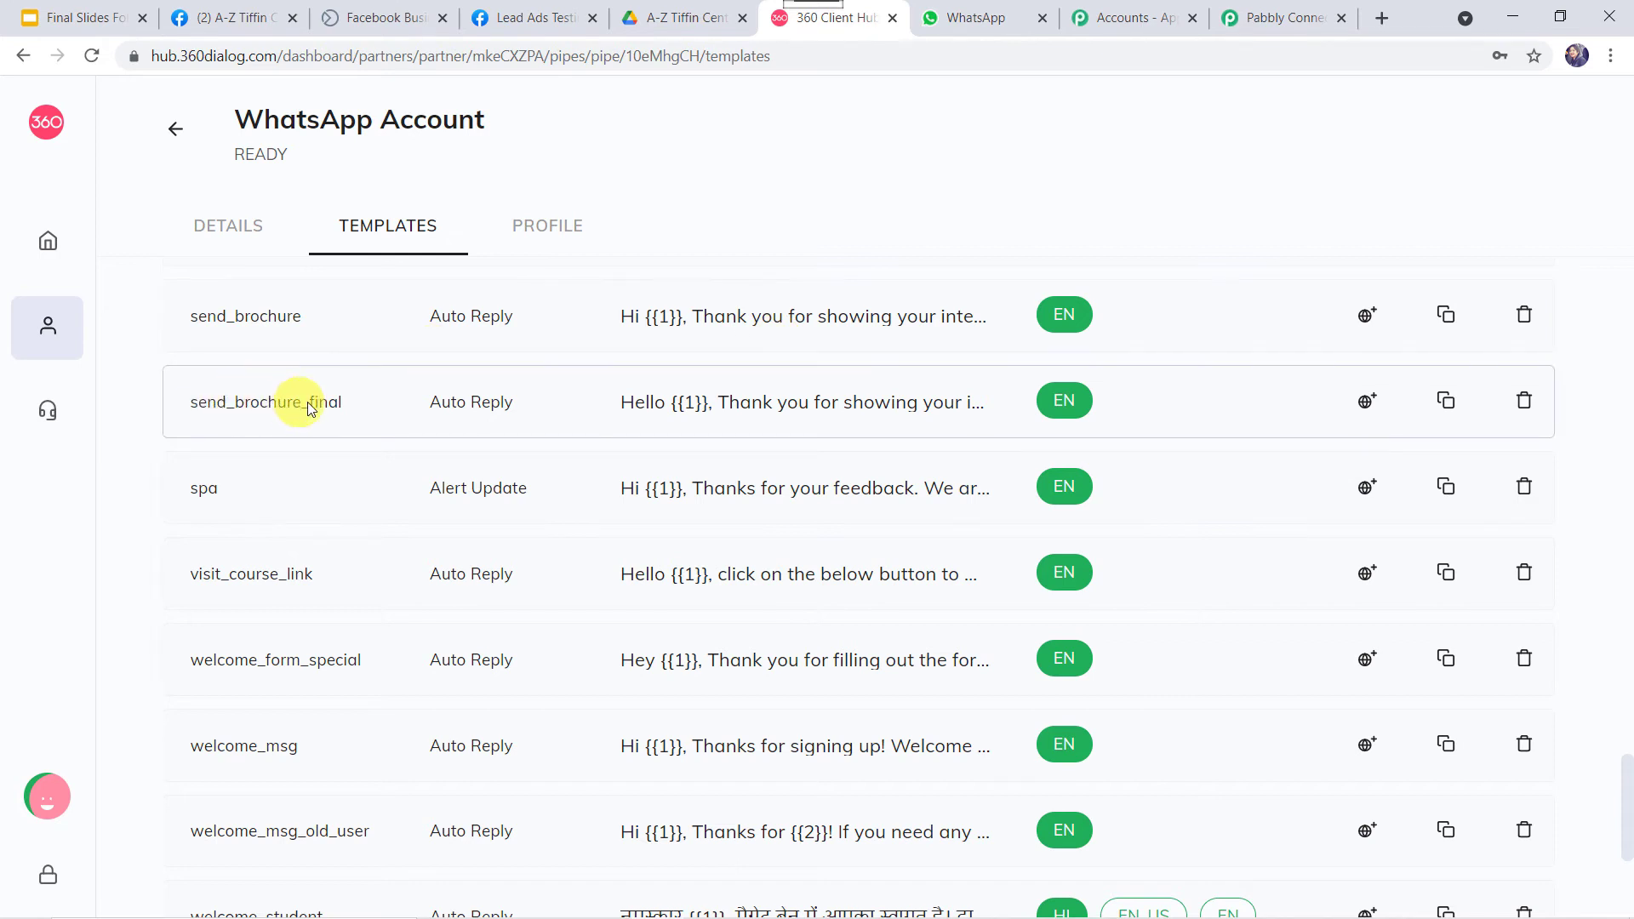
pyautogui.click(723, 404)
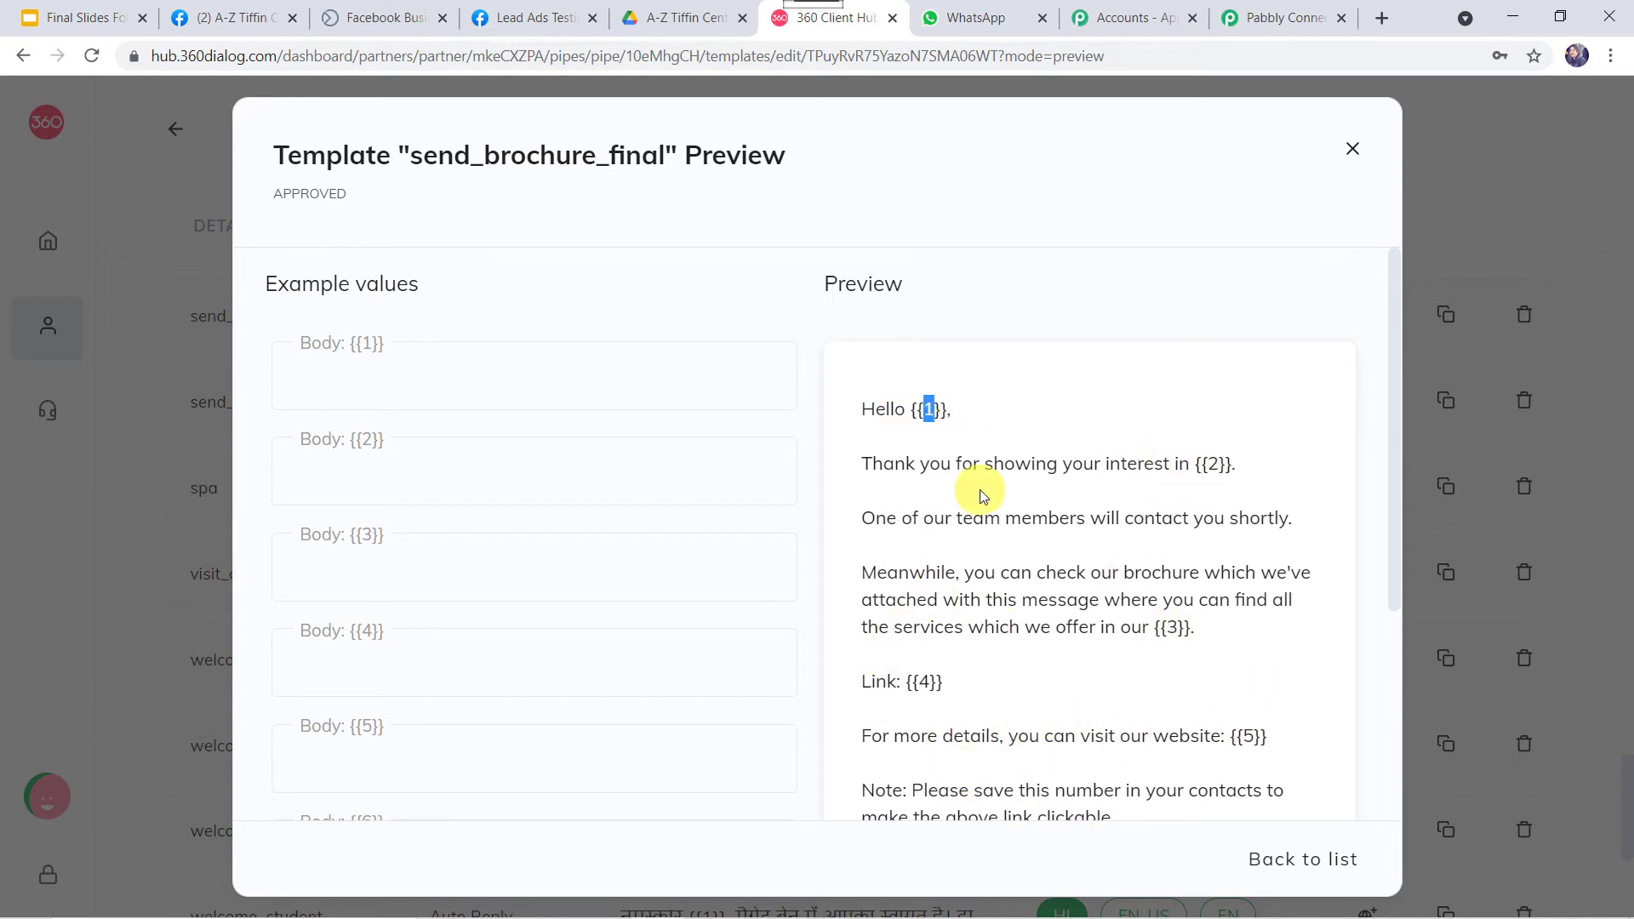
pyautogui.click(930, 410)
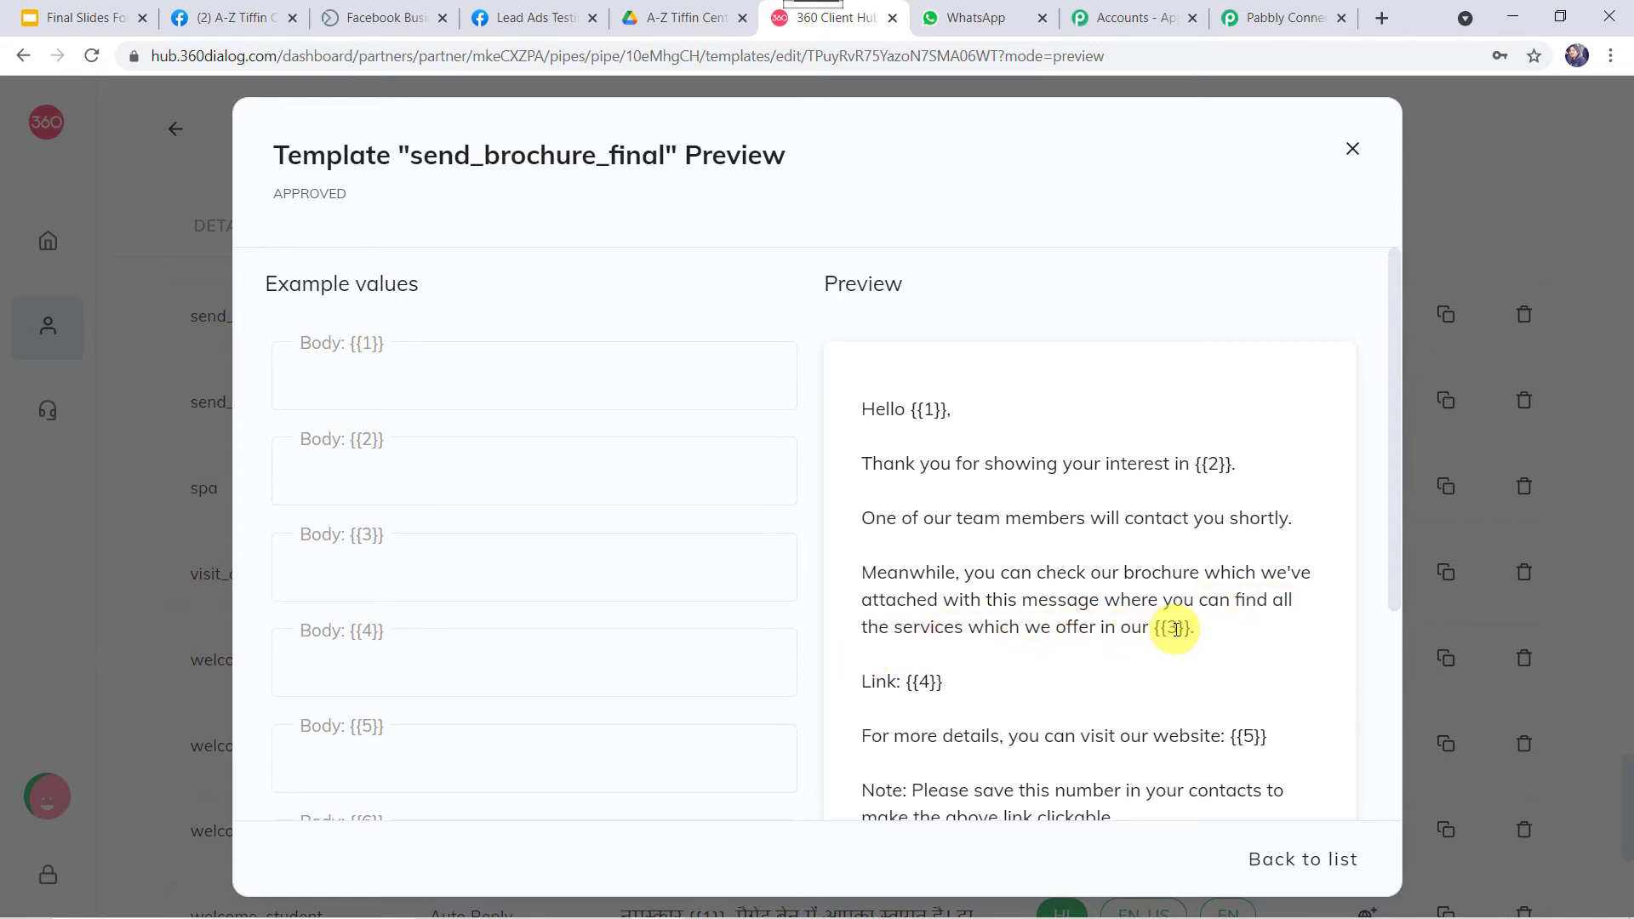
pyautogui.scroll(-3, 1175, 629)
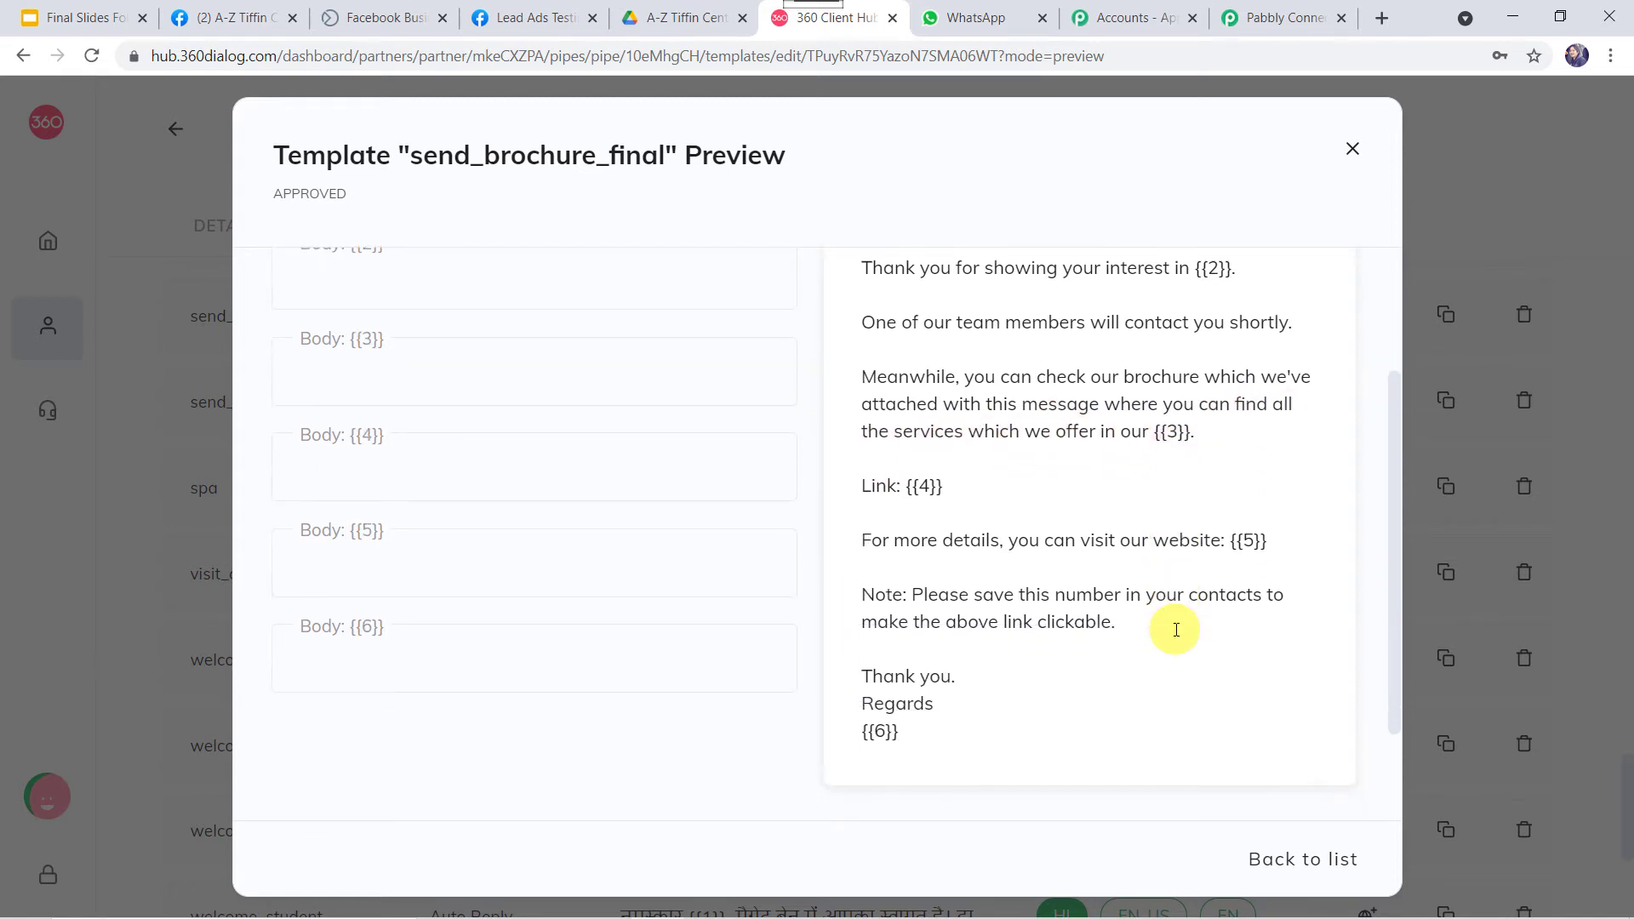
pyautogui.click(923, 485)
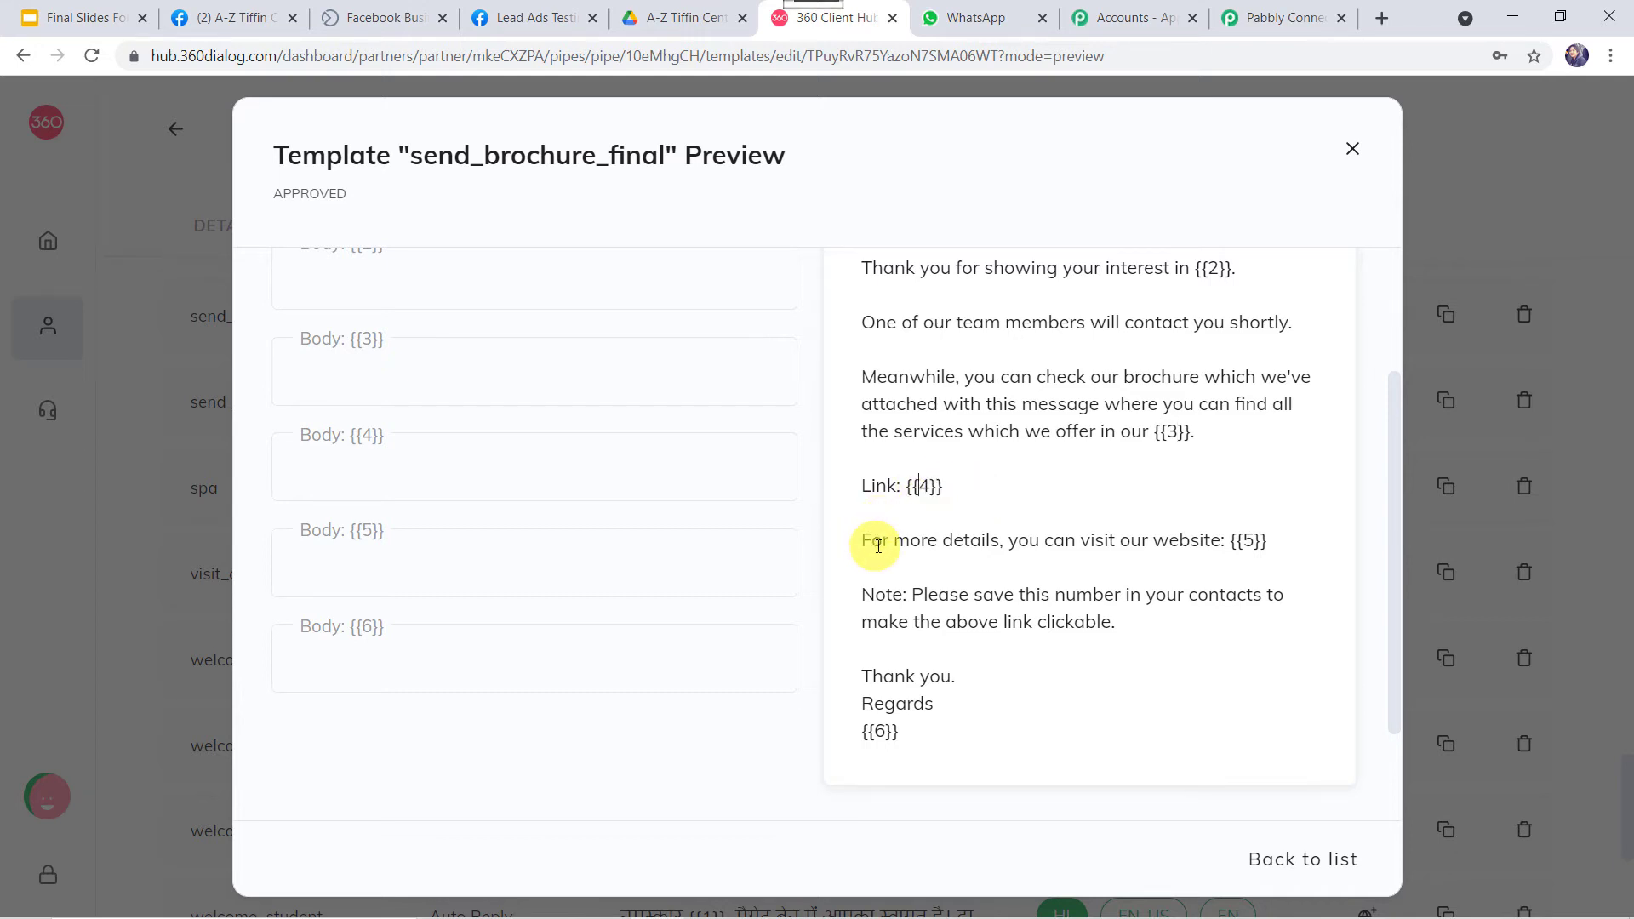
pyautogui.click(1251, 540)
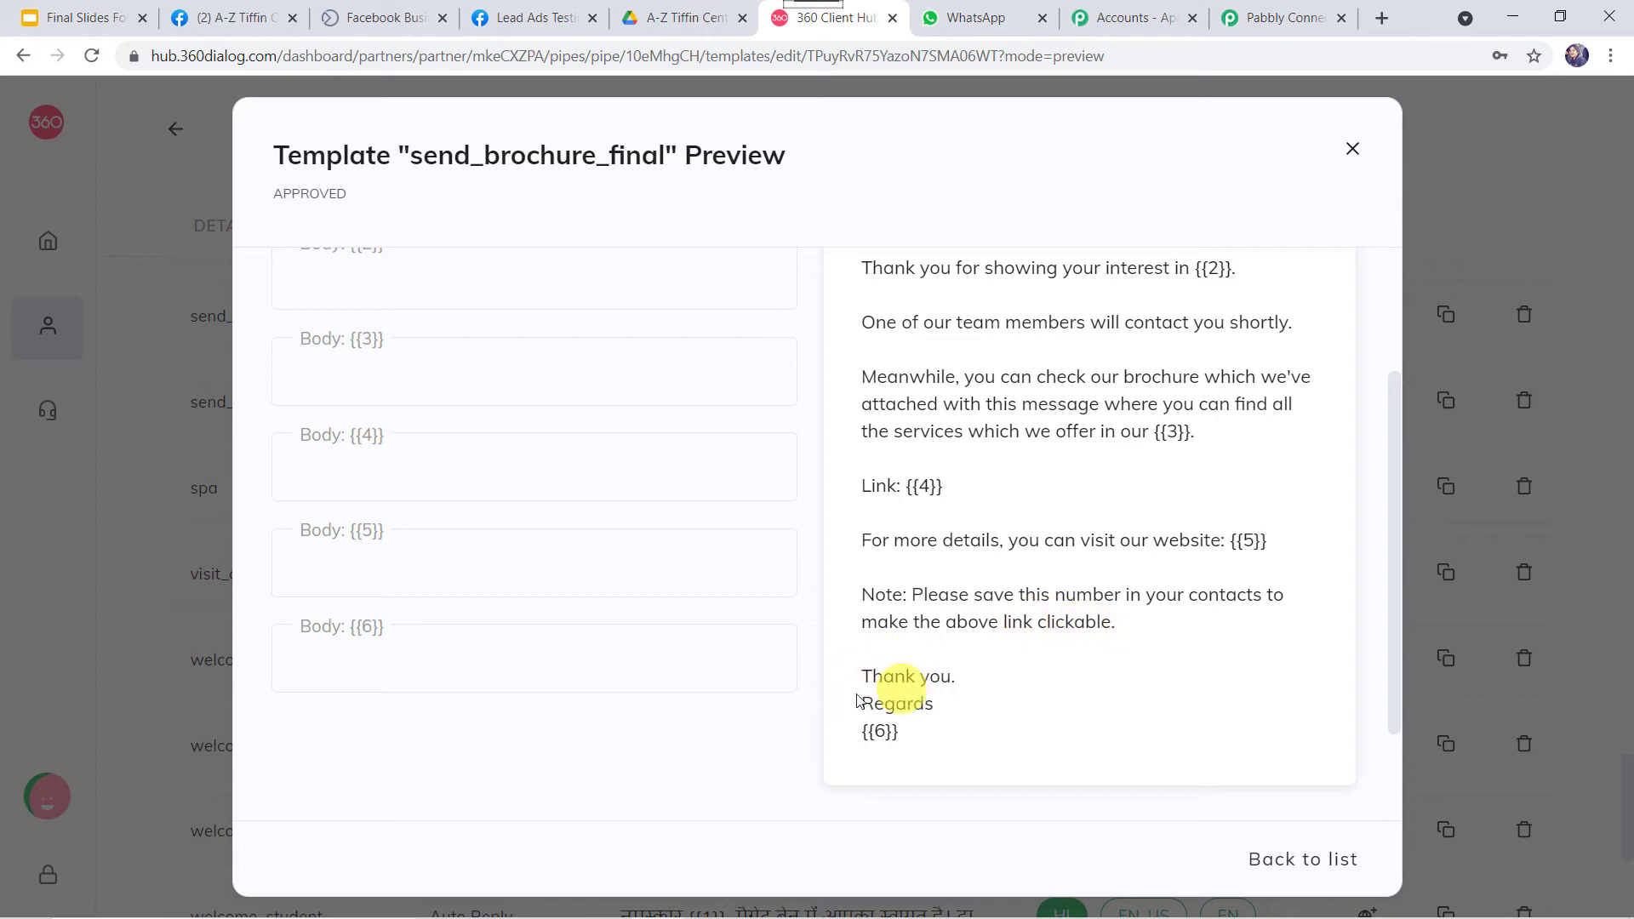
pyautogui.click(879, 732)
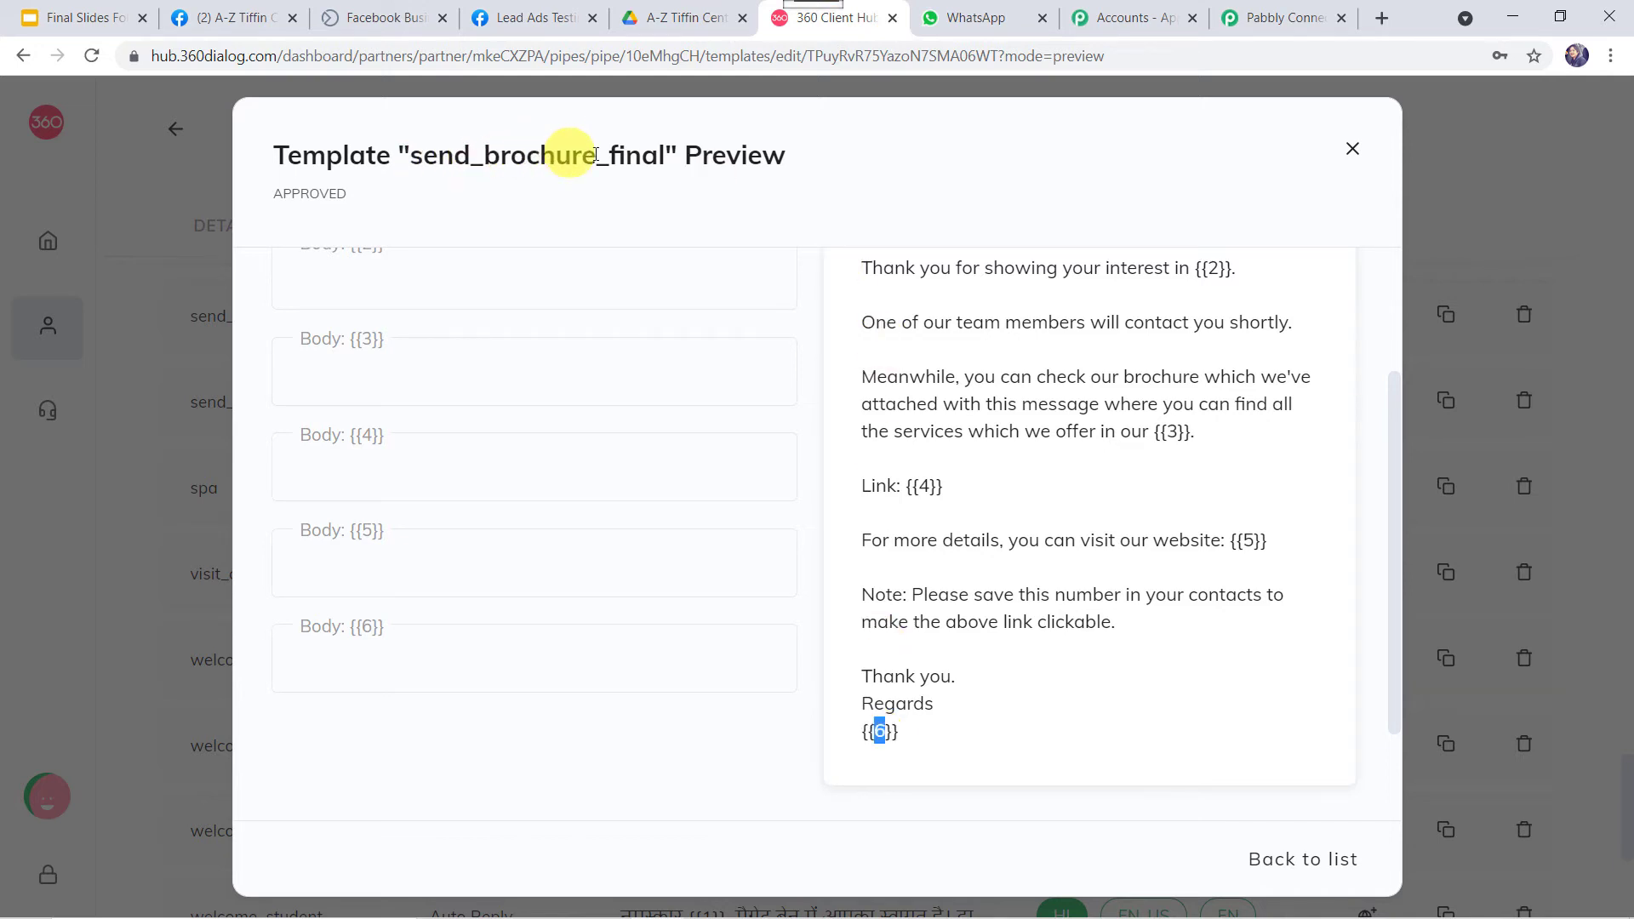
# Pick the send_brochure_final (en) template in the WhatsApp step and review its fields.
pyautogui.click(1261, 24)
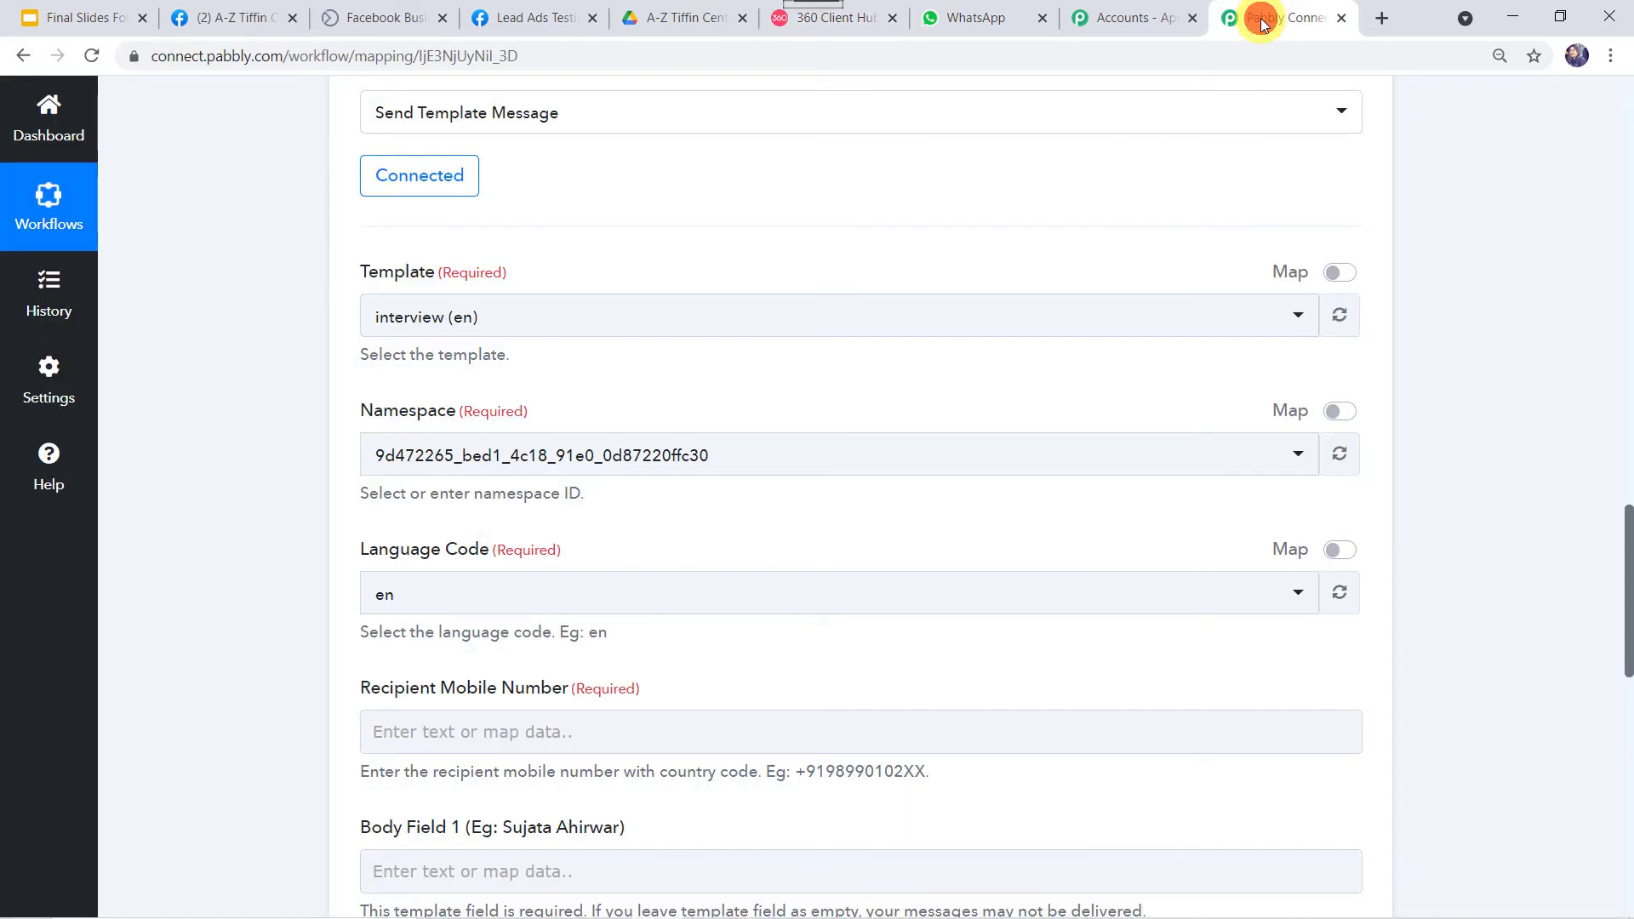
pyautogui.click(467, 321)
pyautogui.write('sen')
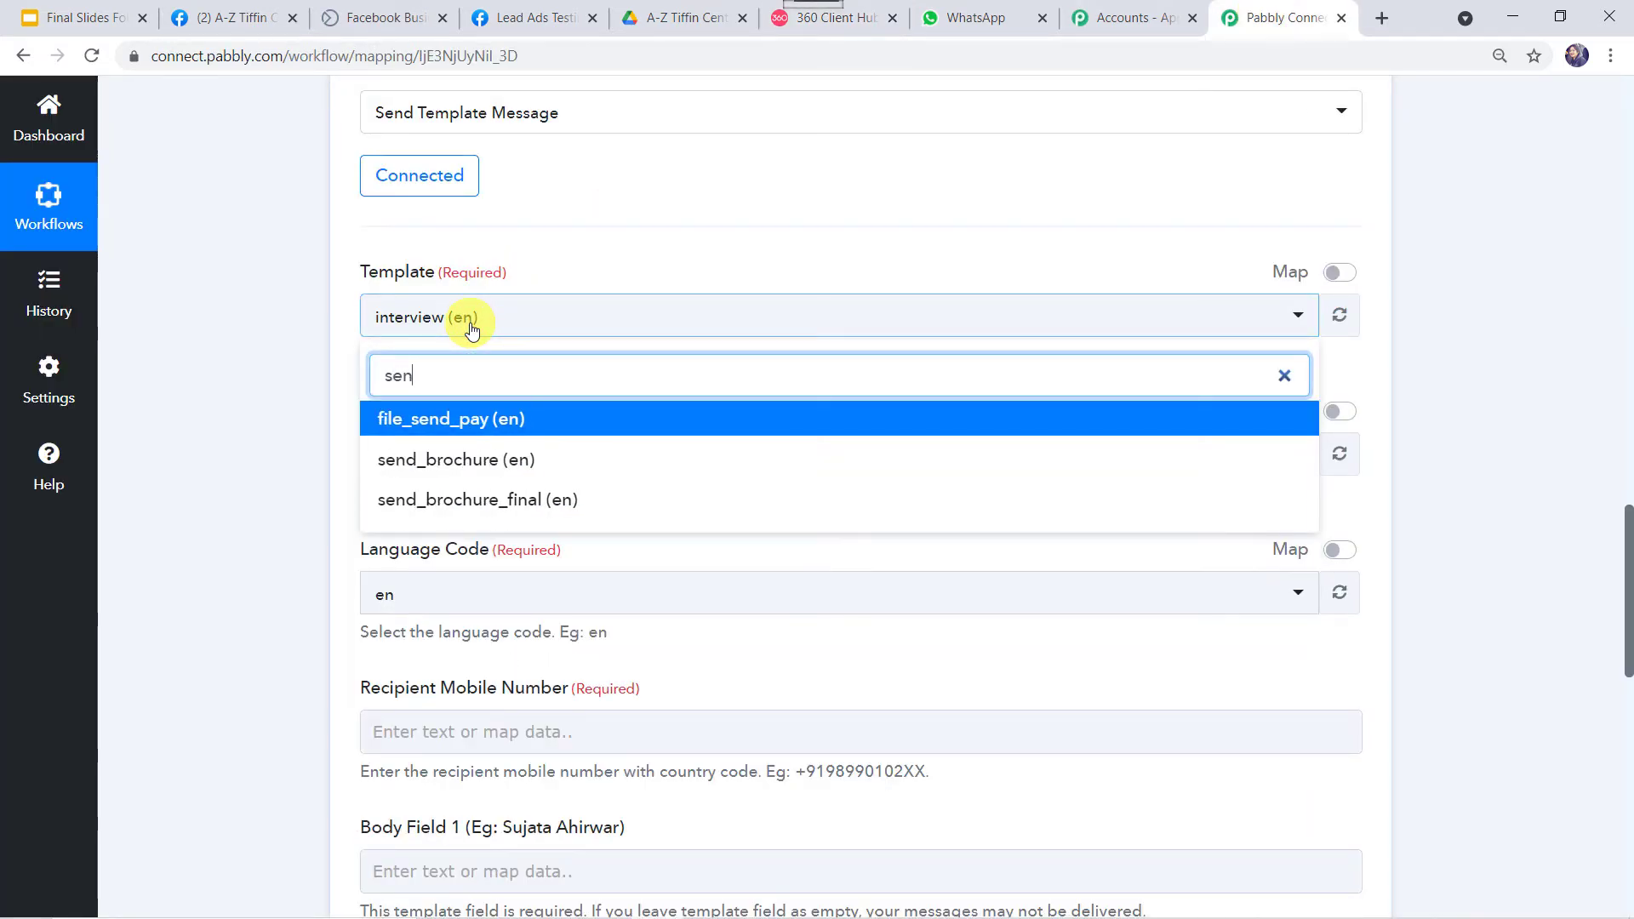
pyautogui.click(494, 499)
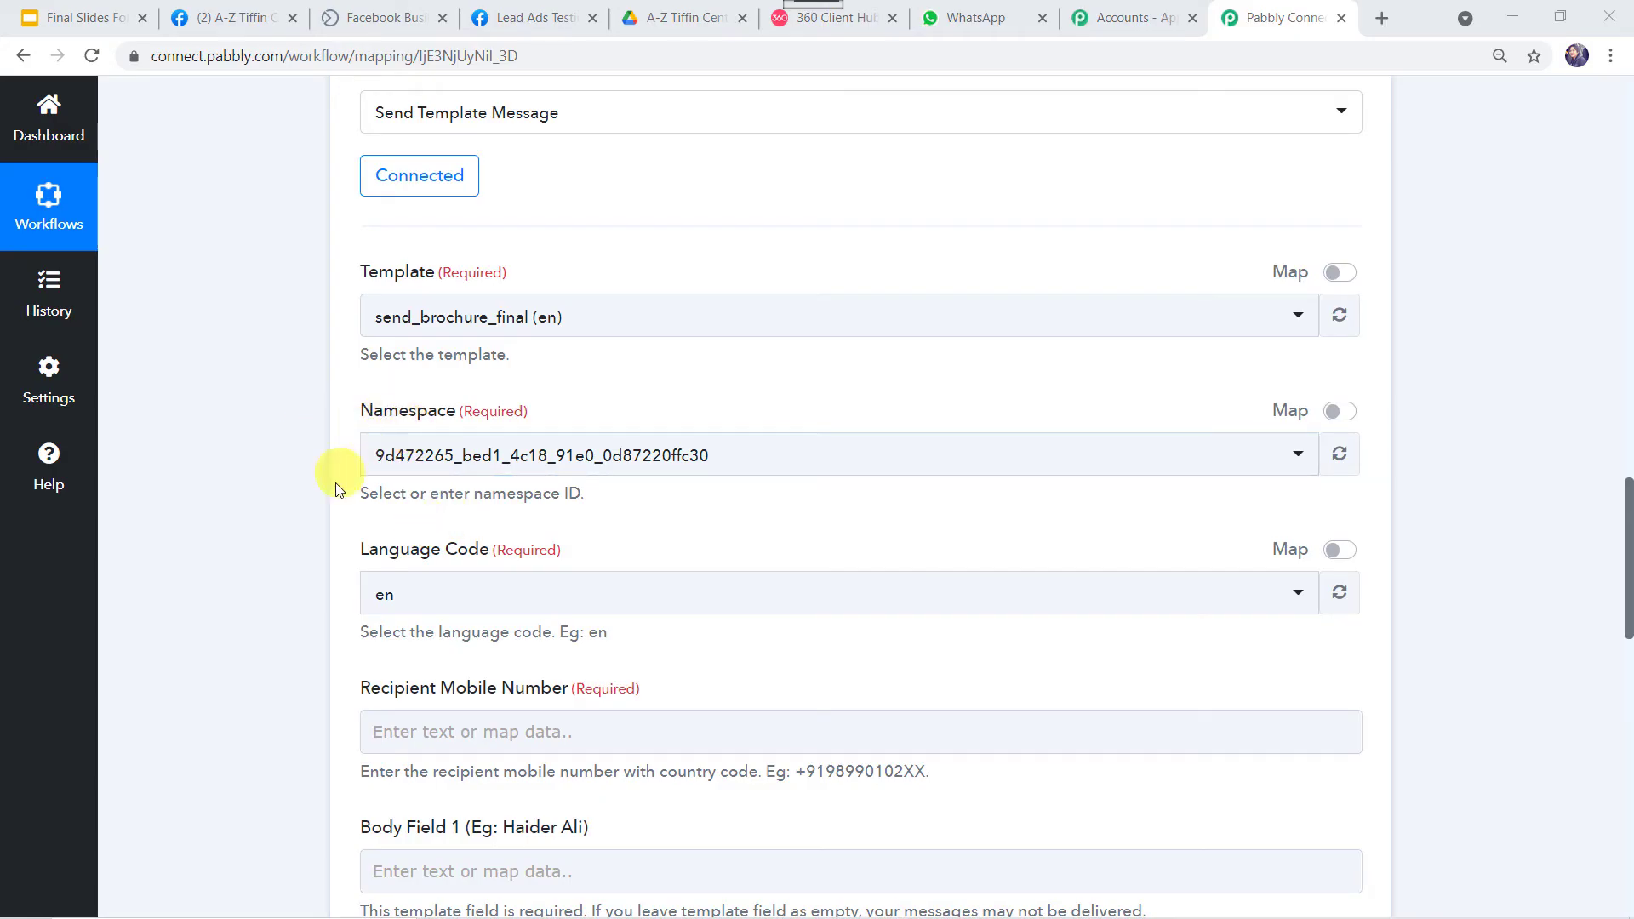
pyautogui.click(382, 589)
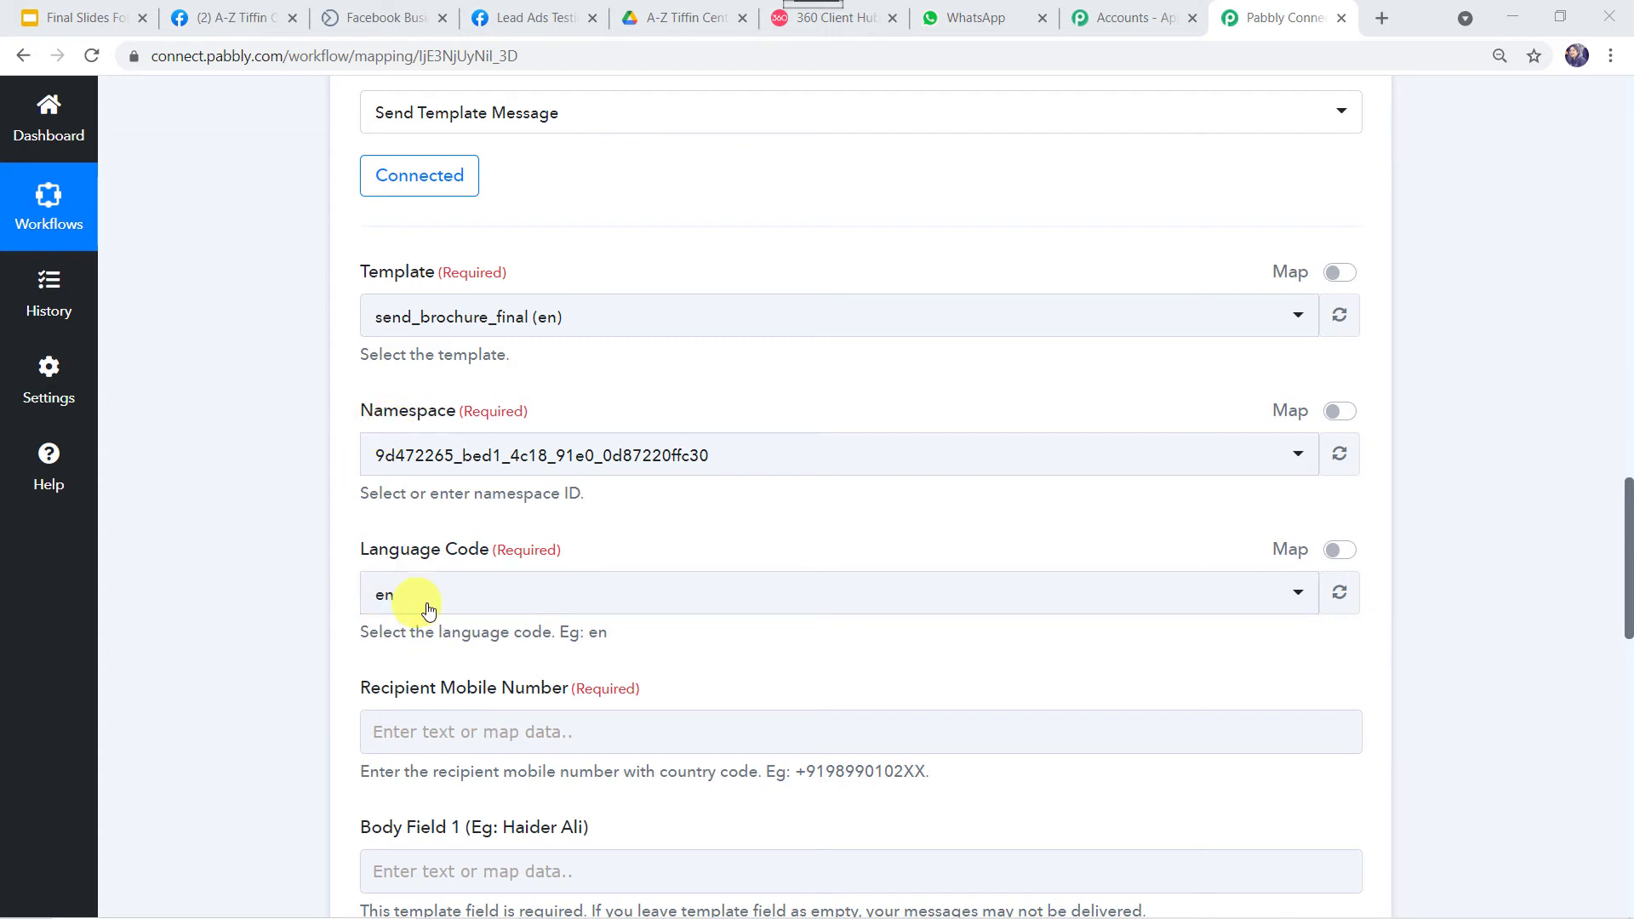
pyautogui.scroll(-4, 431, 609)
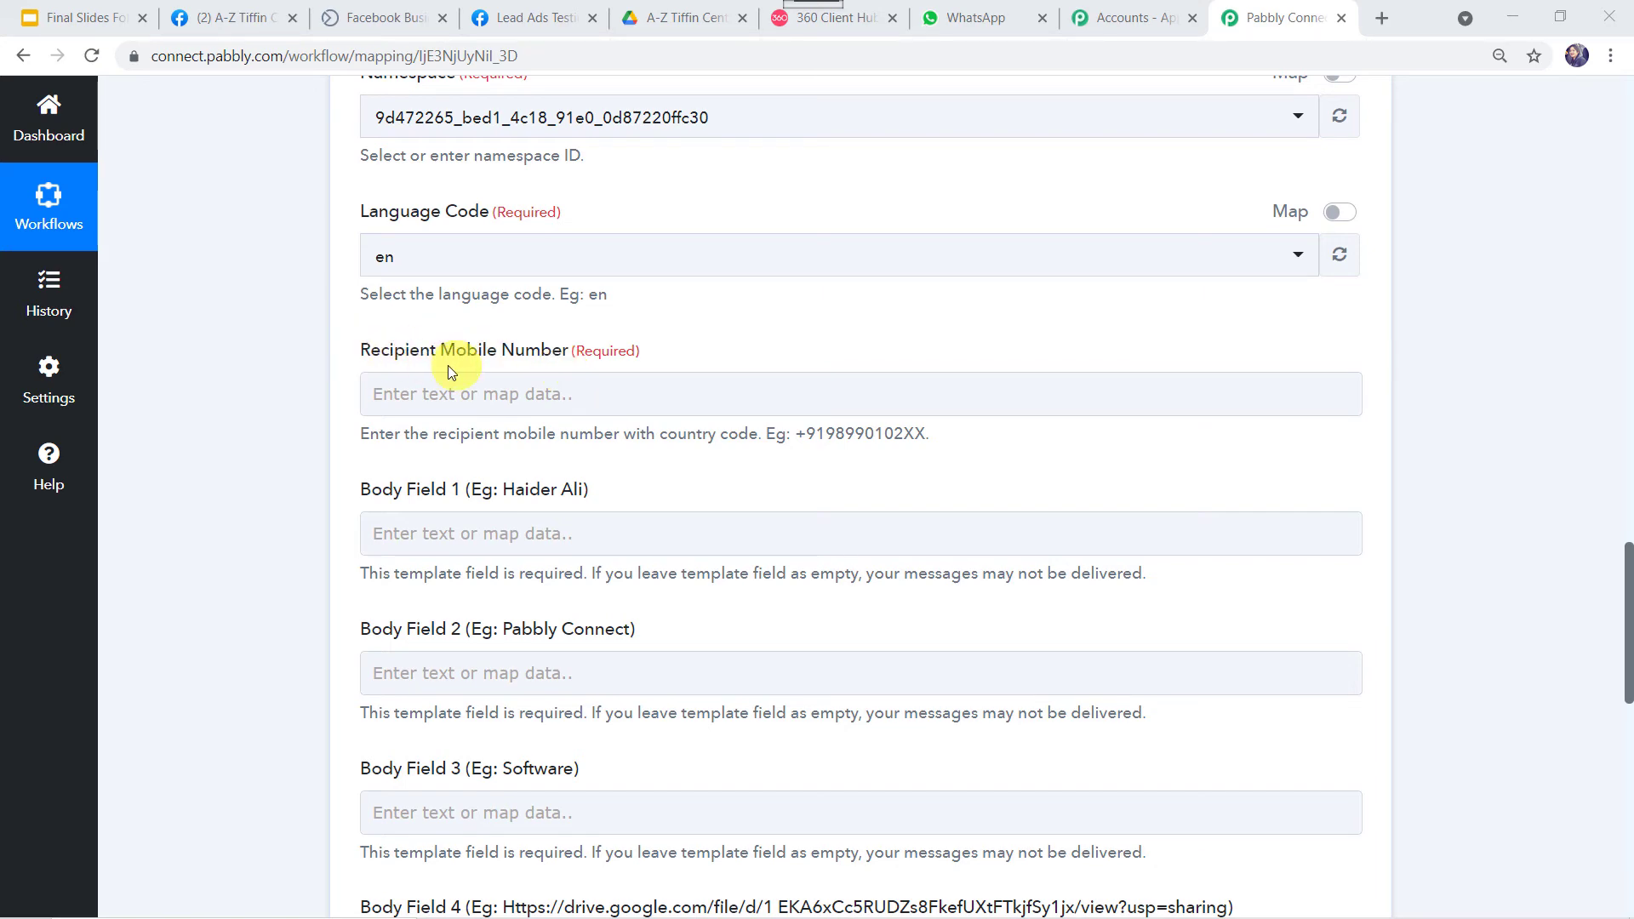
pyautogui.scroll(15, 279, 361)
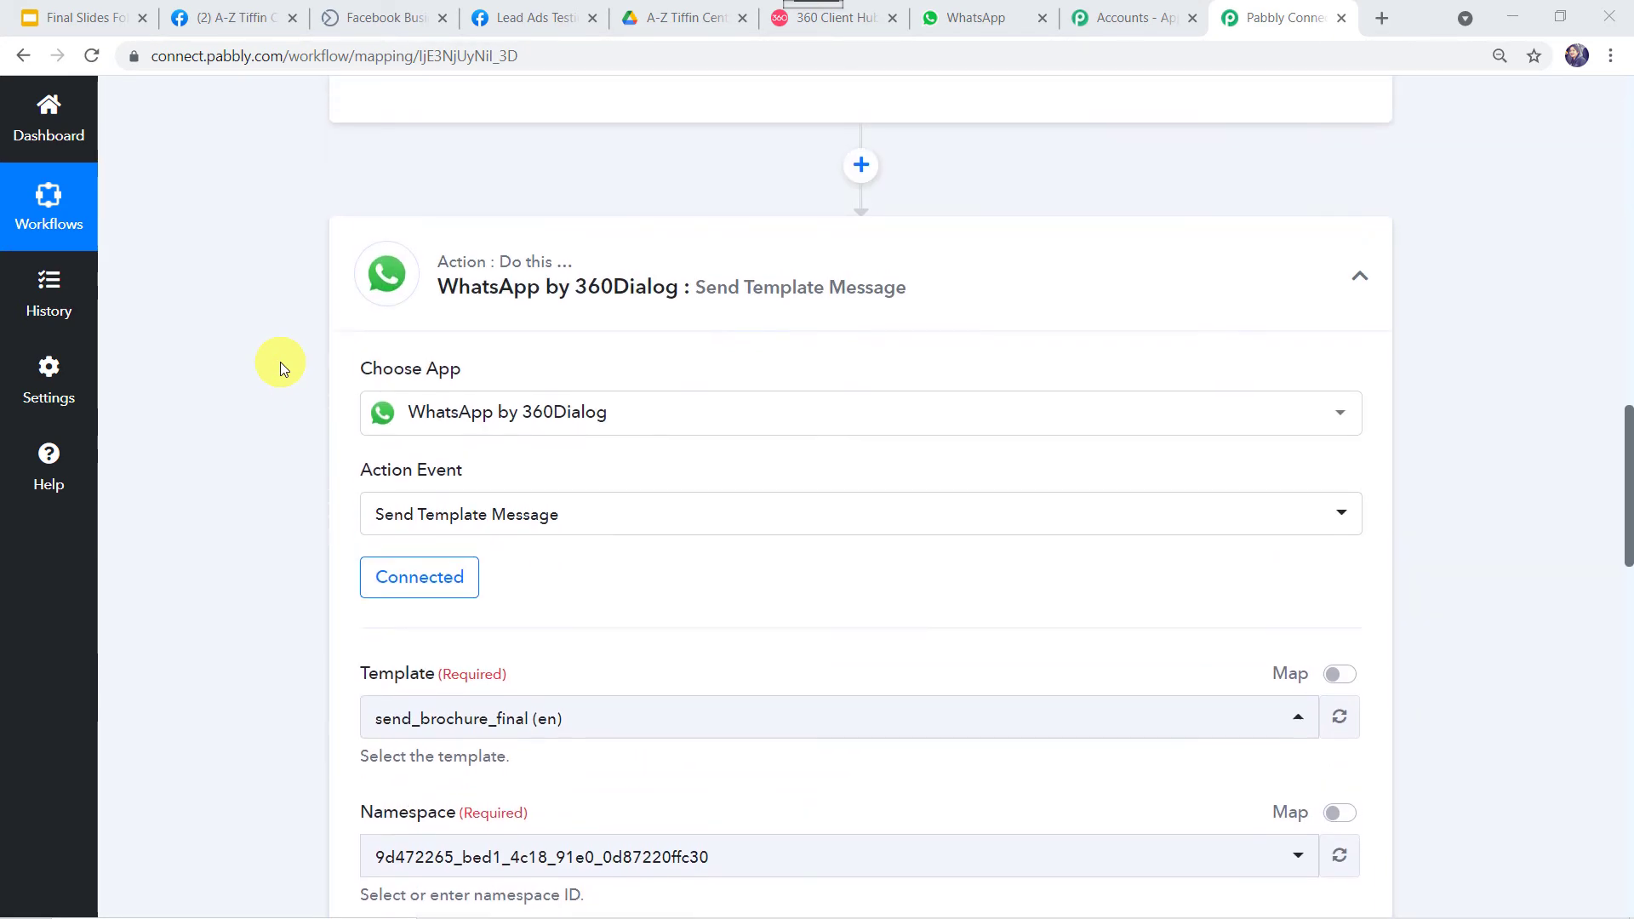
pyautogui.scroll(2, 279, 360)
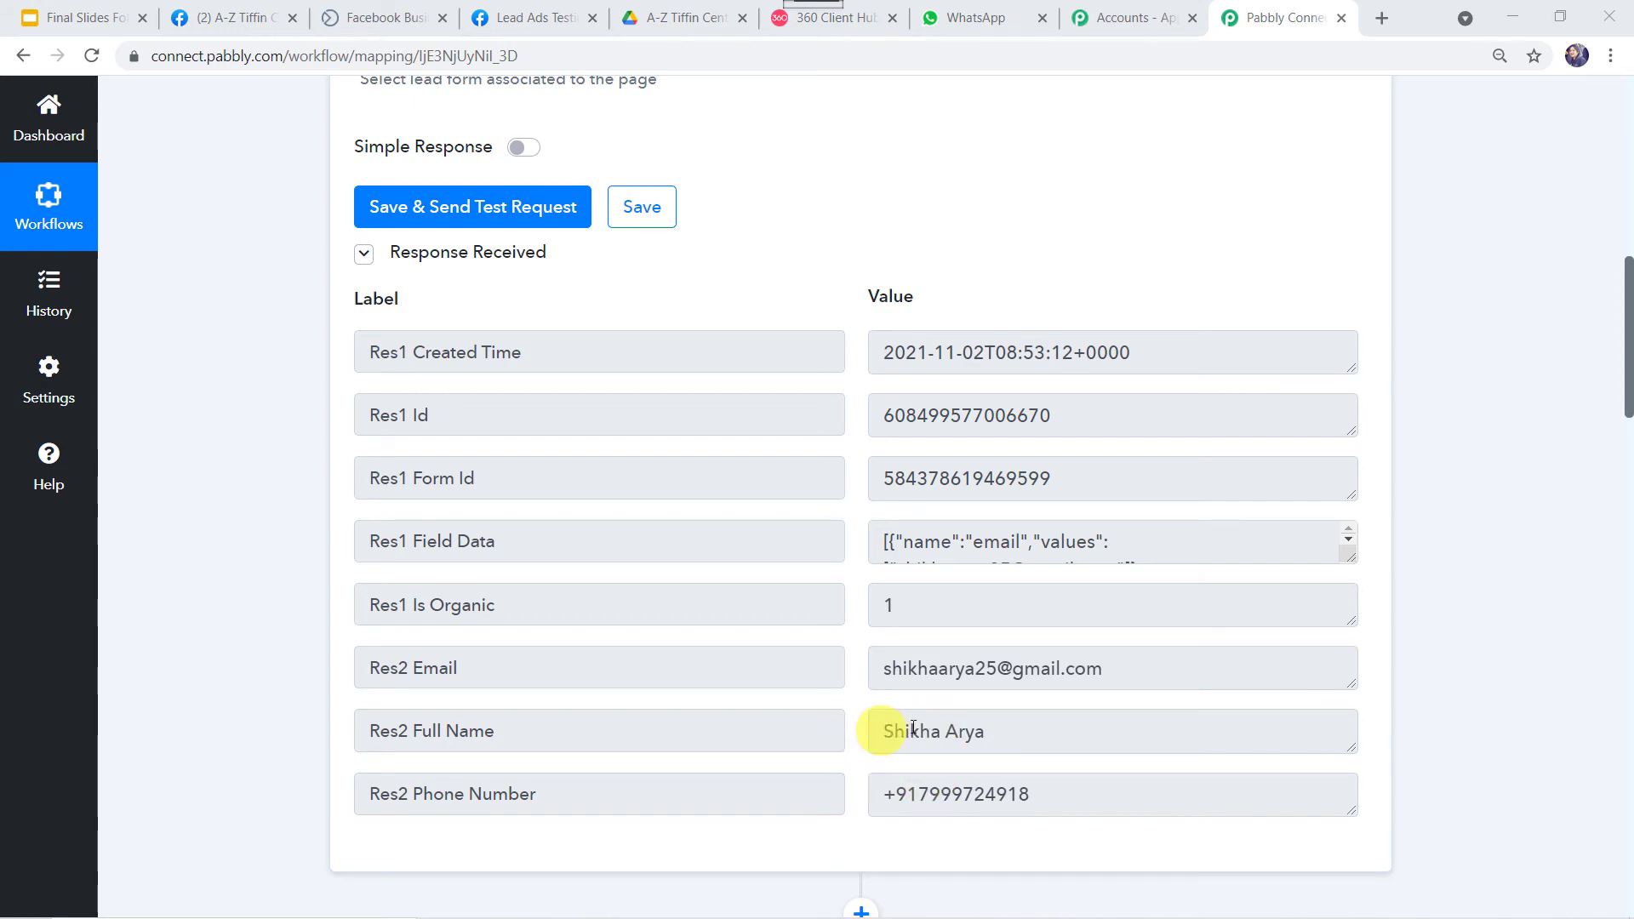
pyautogui.scroll(-15, 186, 821)
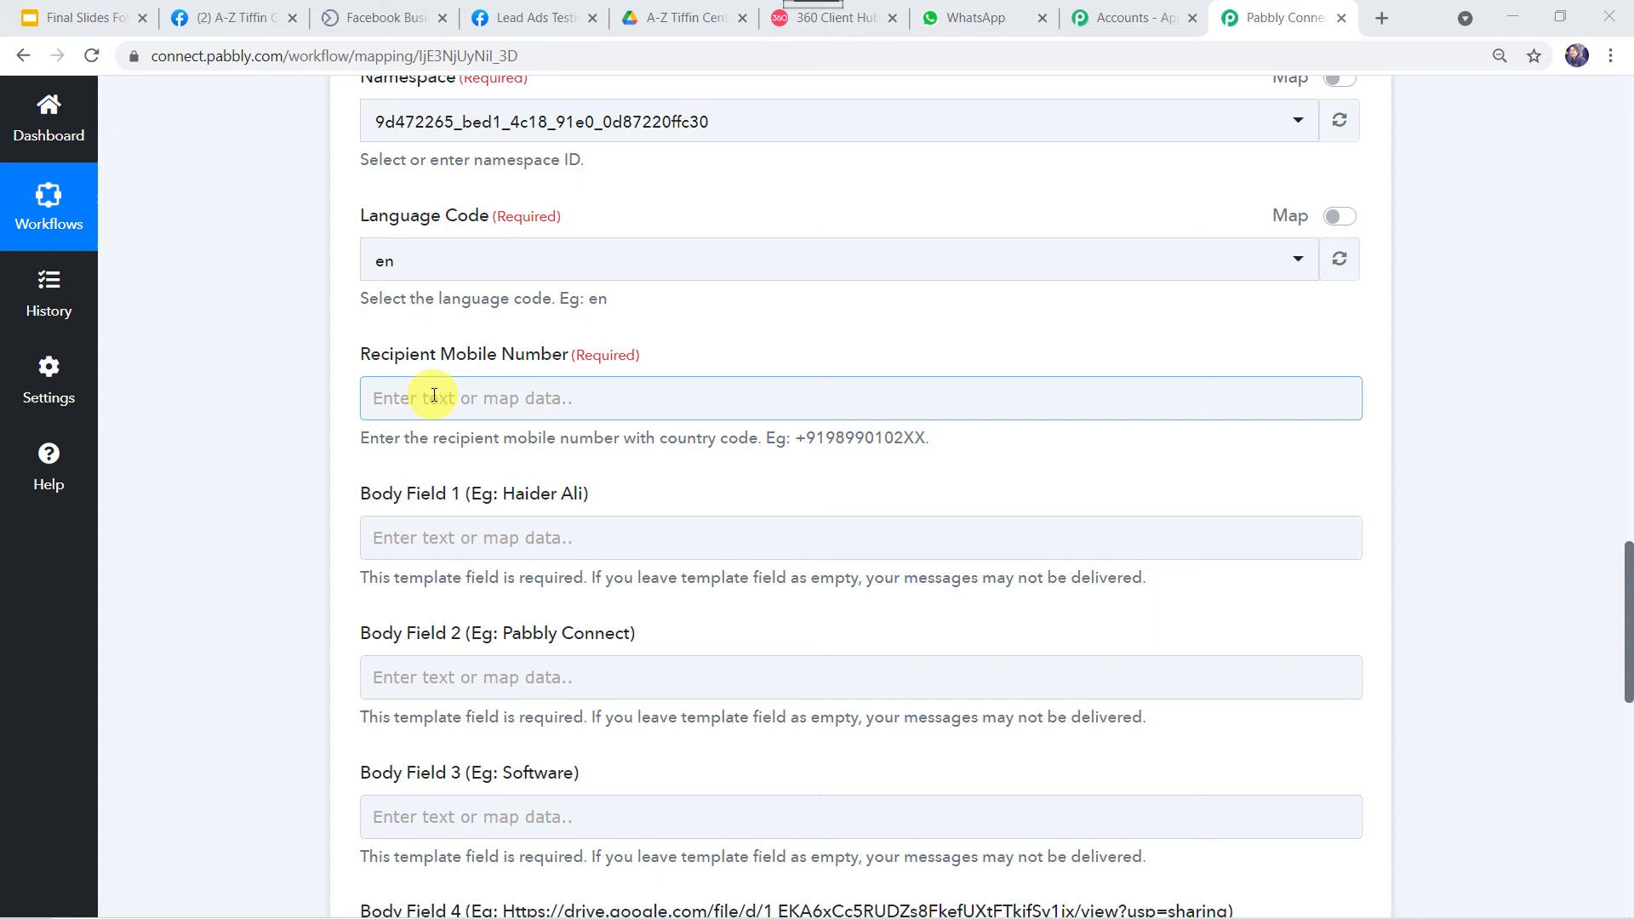
# Map the Facebook lead's phone number as the recipient mobile number.
pyautogui.click(434, 396)
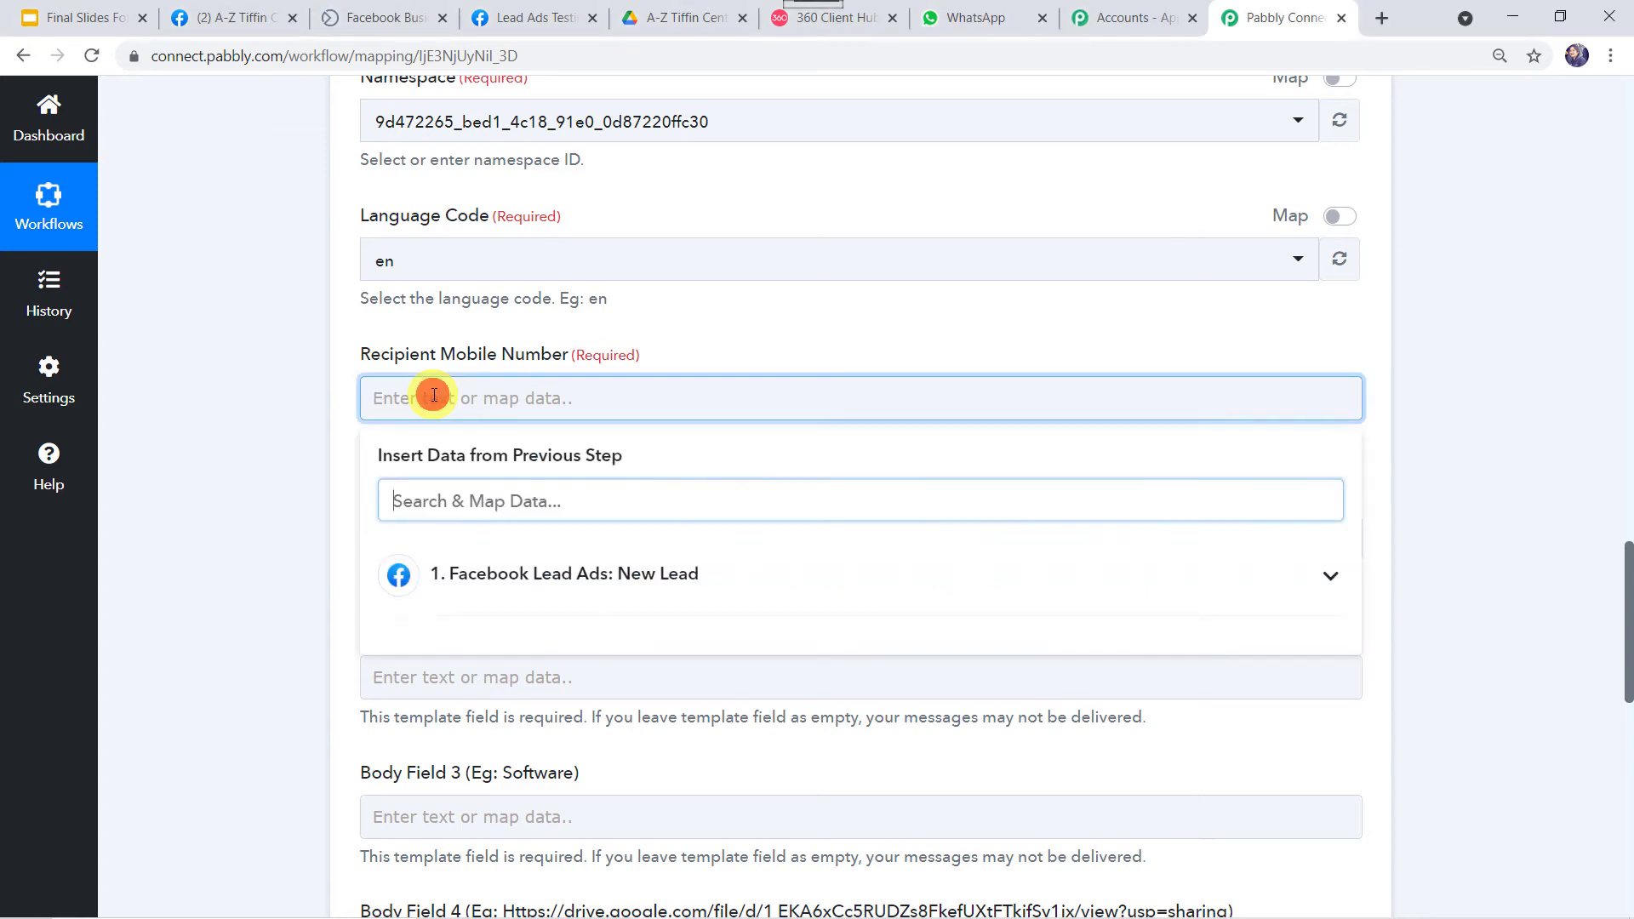
pyautogui.click(497, 590)
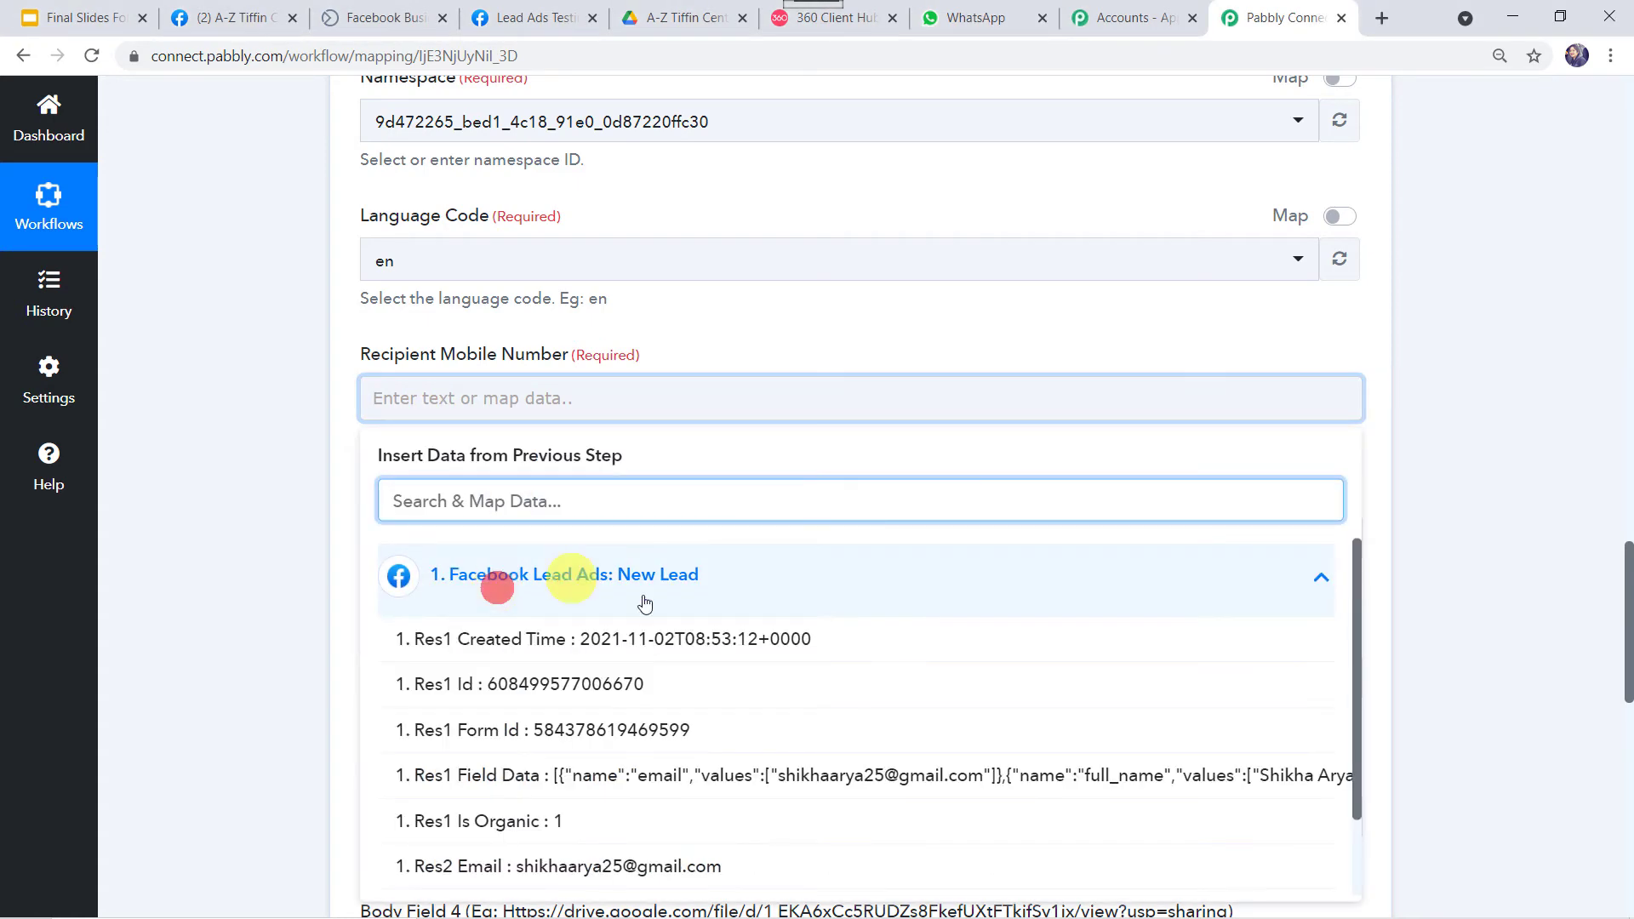
pyautogui.scroll(-1, 633, 686)
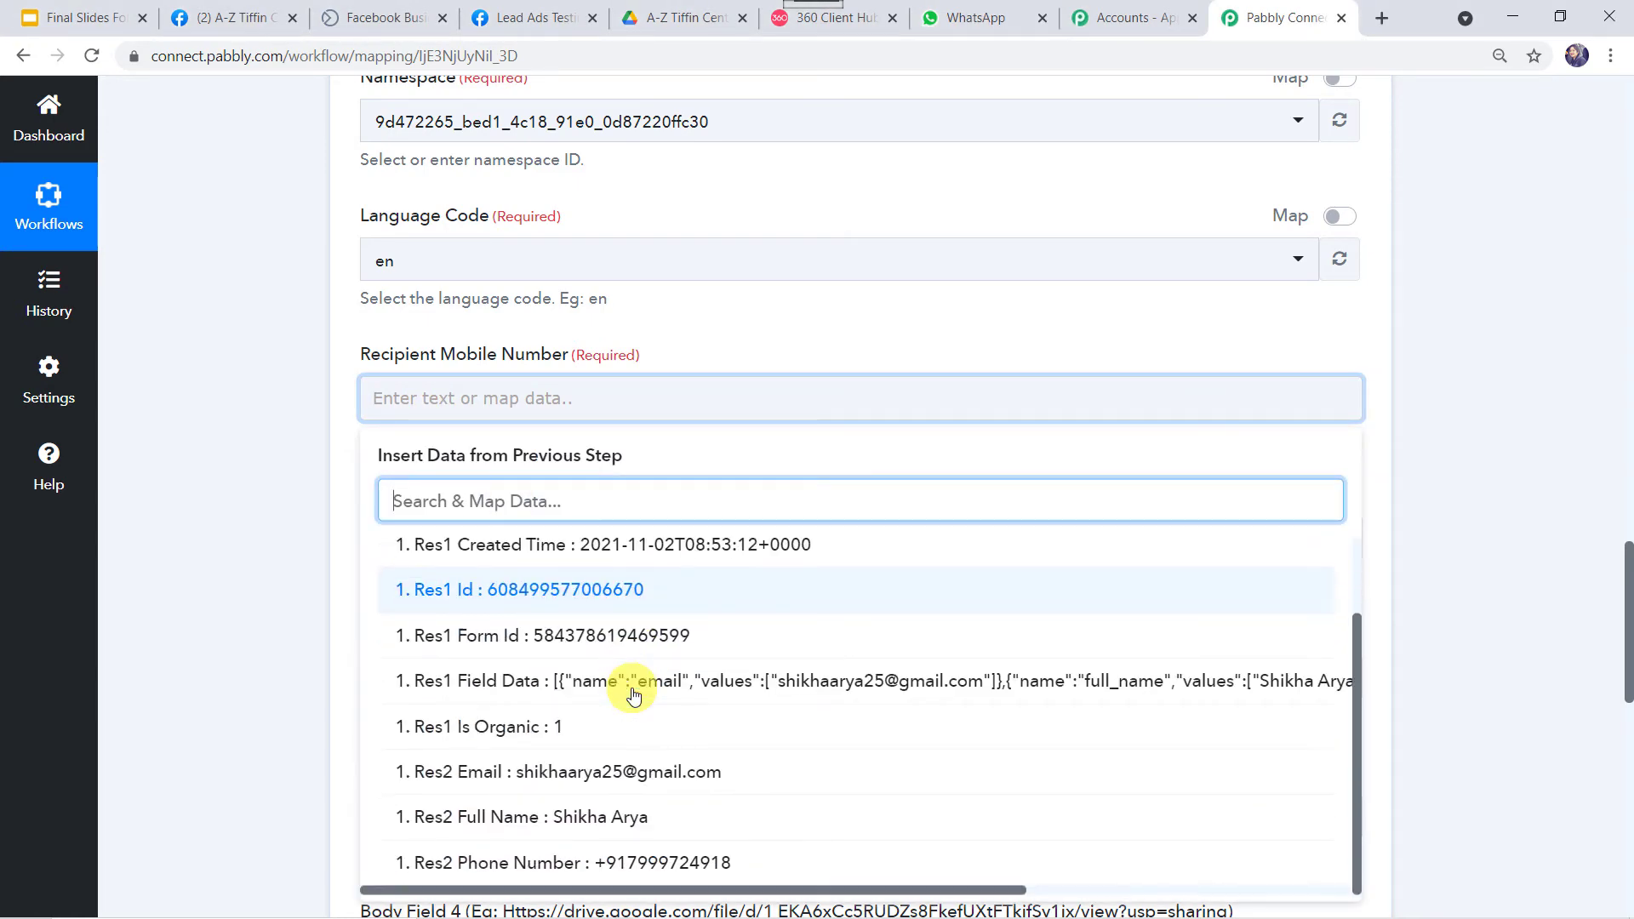
pyautogui.click(545, 862)
pyautogui.click(256, 616)
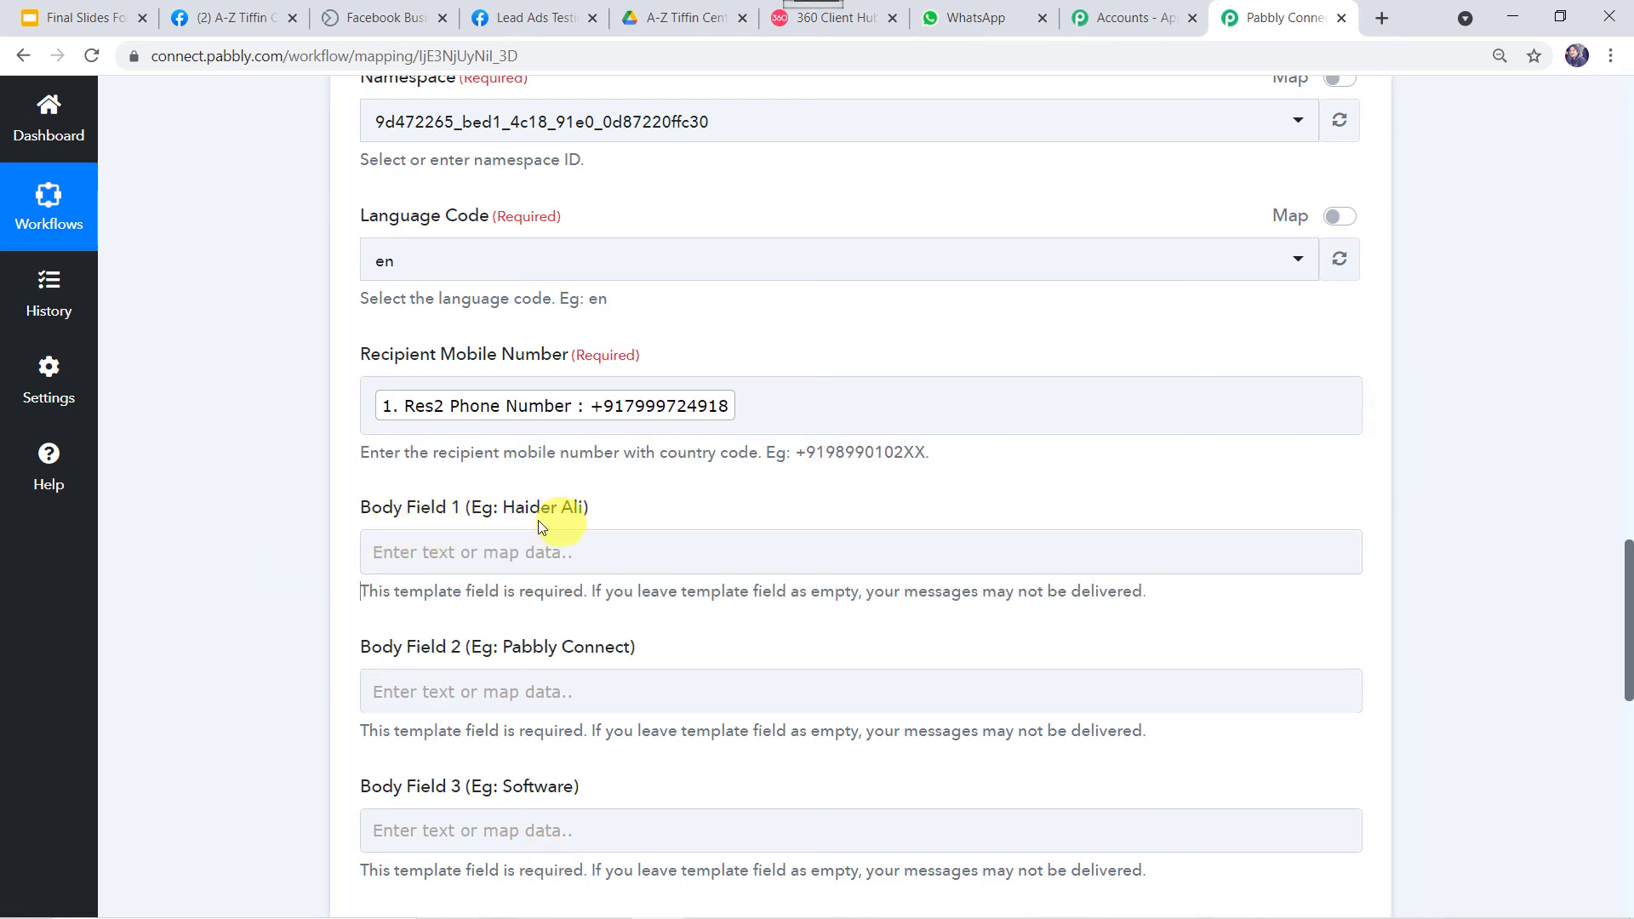
# Map the lead's full name into Body Field 1 after checking the template placeholders.
pyautogui.click(877, 19)
pyautogui.scroll(3, 1029, 328)
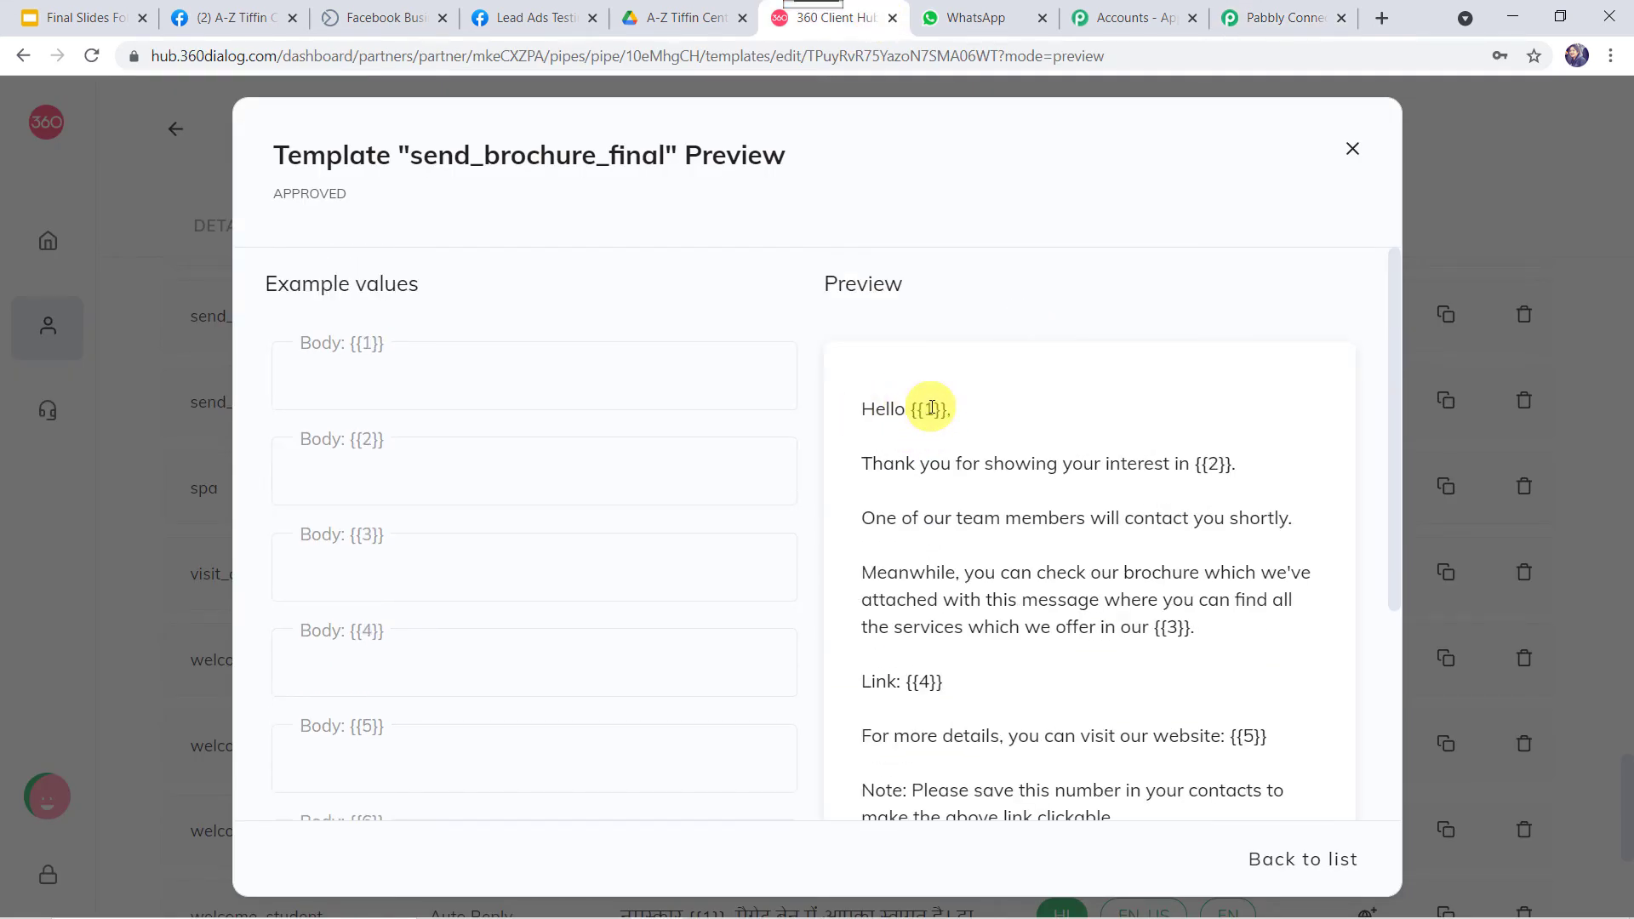
pyautogui.click(1276, 21)
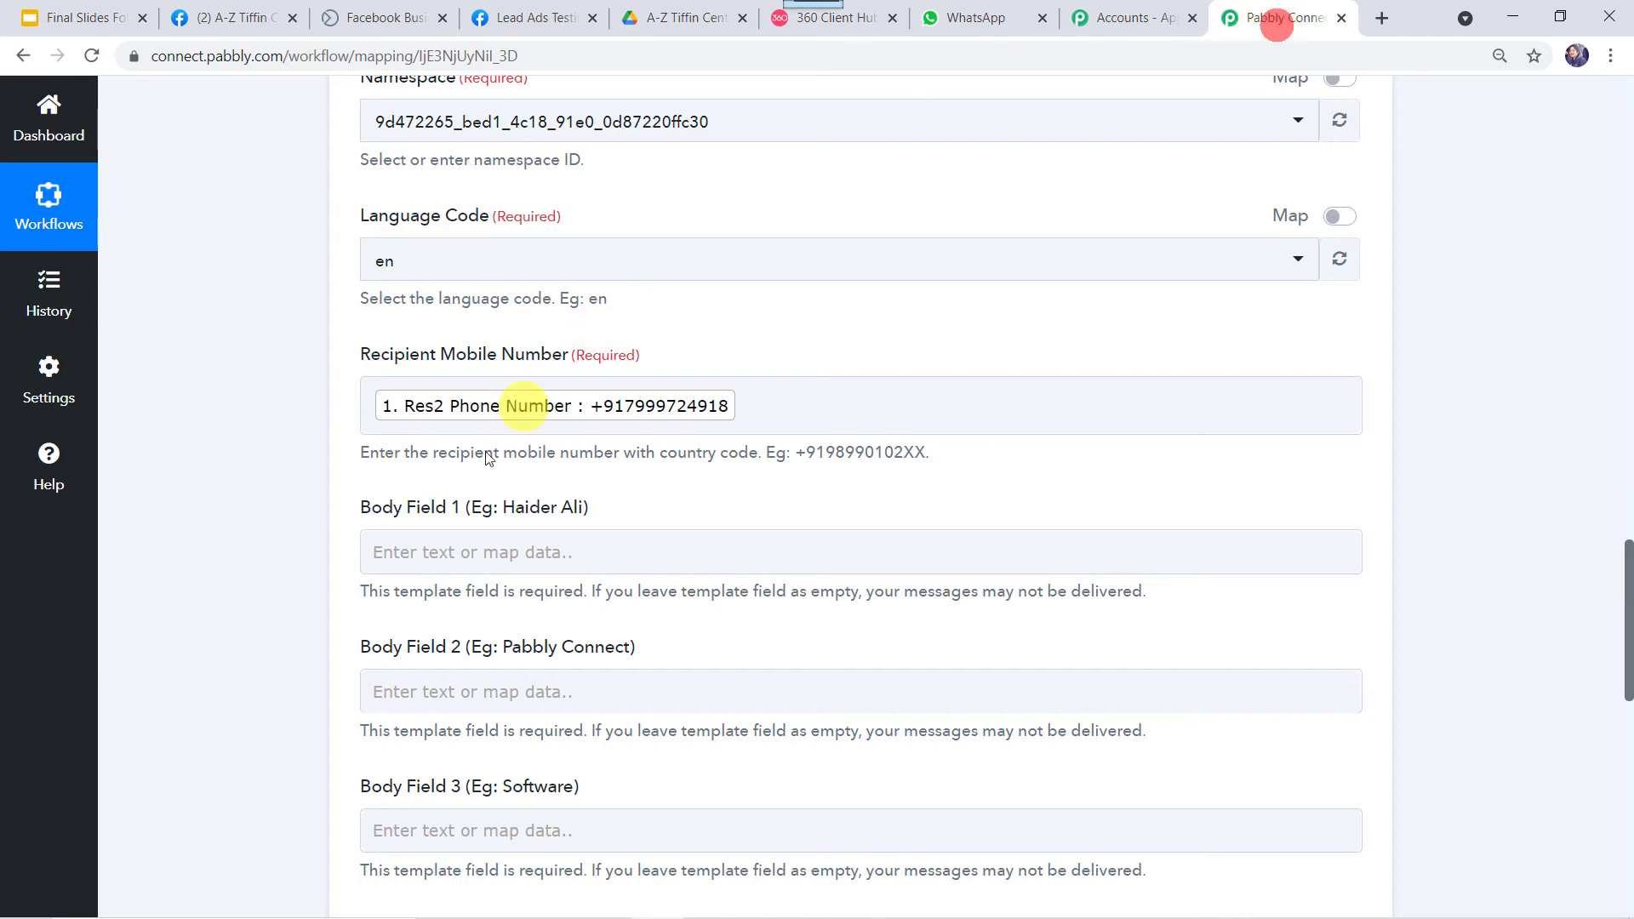
pyautogui.click(437, 552)
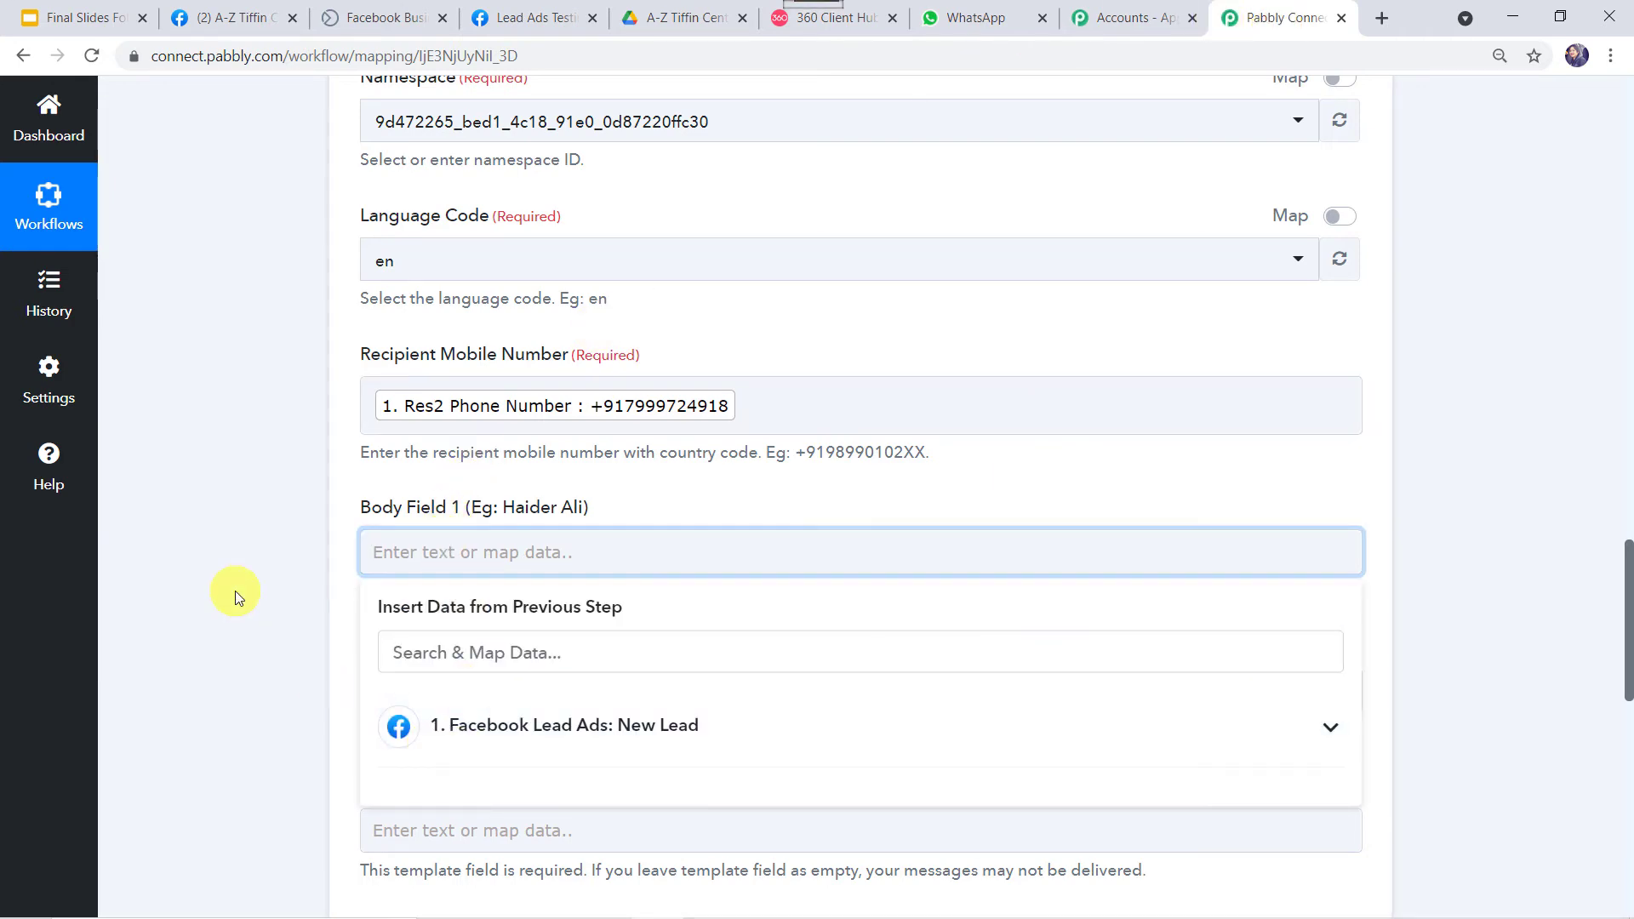
pyautogui.scroll(-3, 235, 596)
pyautogui.click(502, 459)
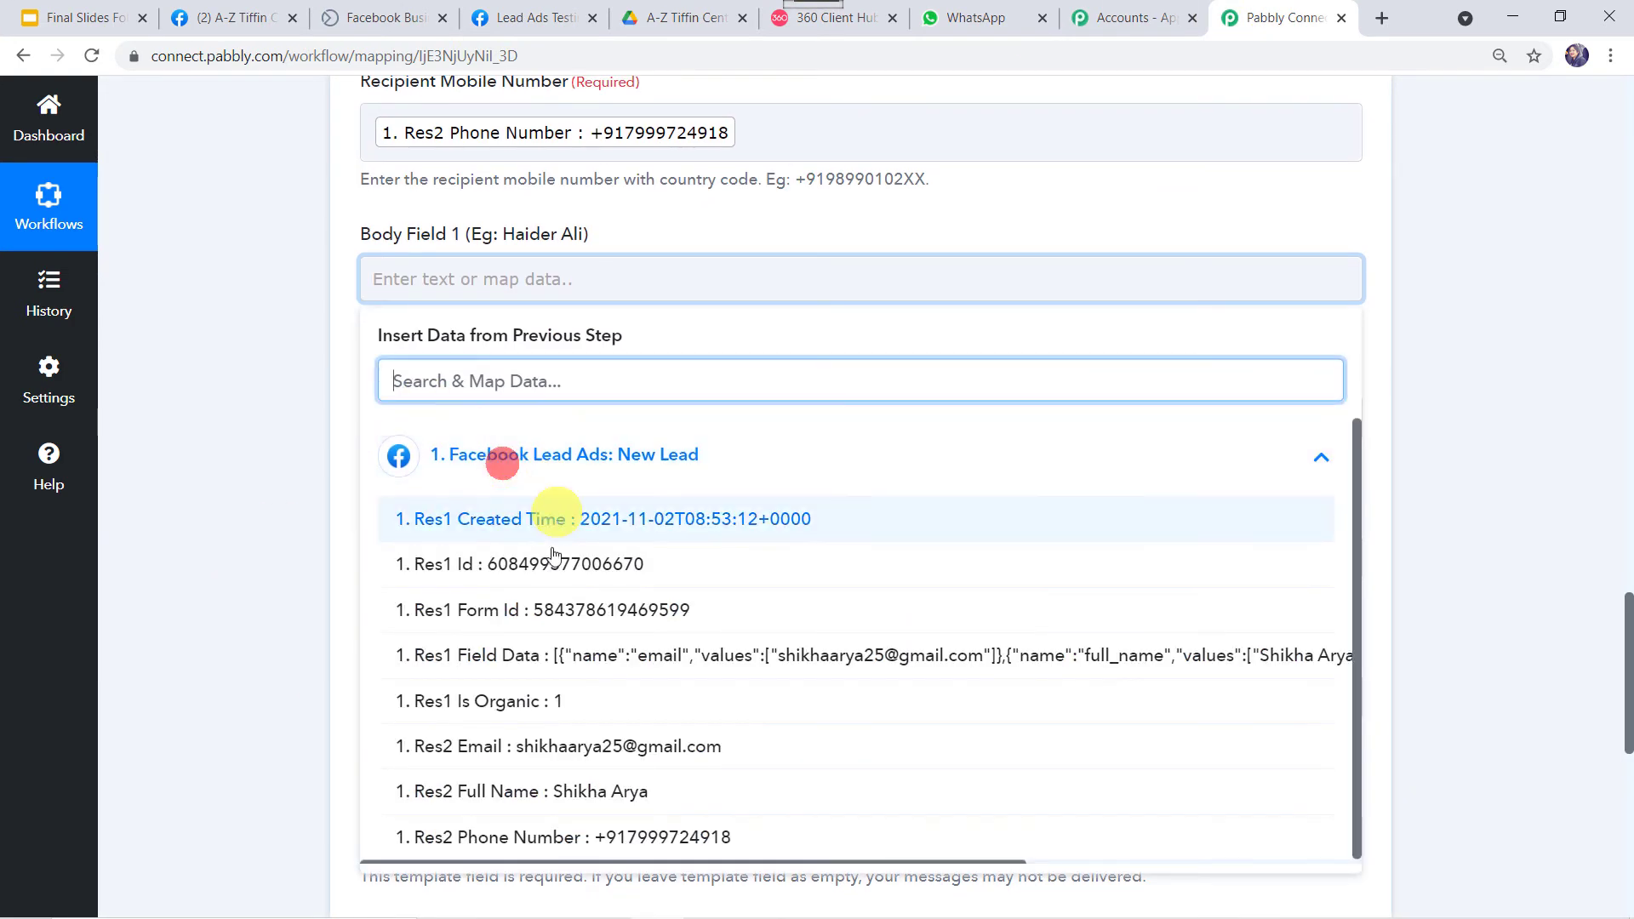
pyautogui.click(558, 792)
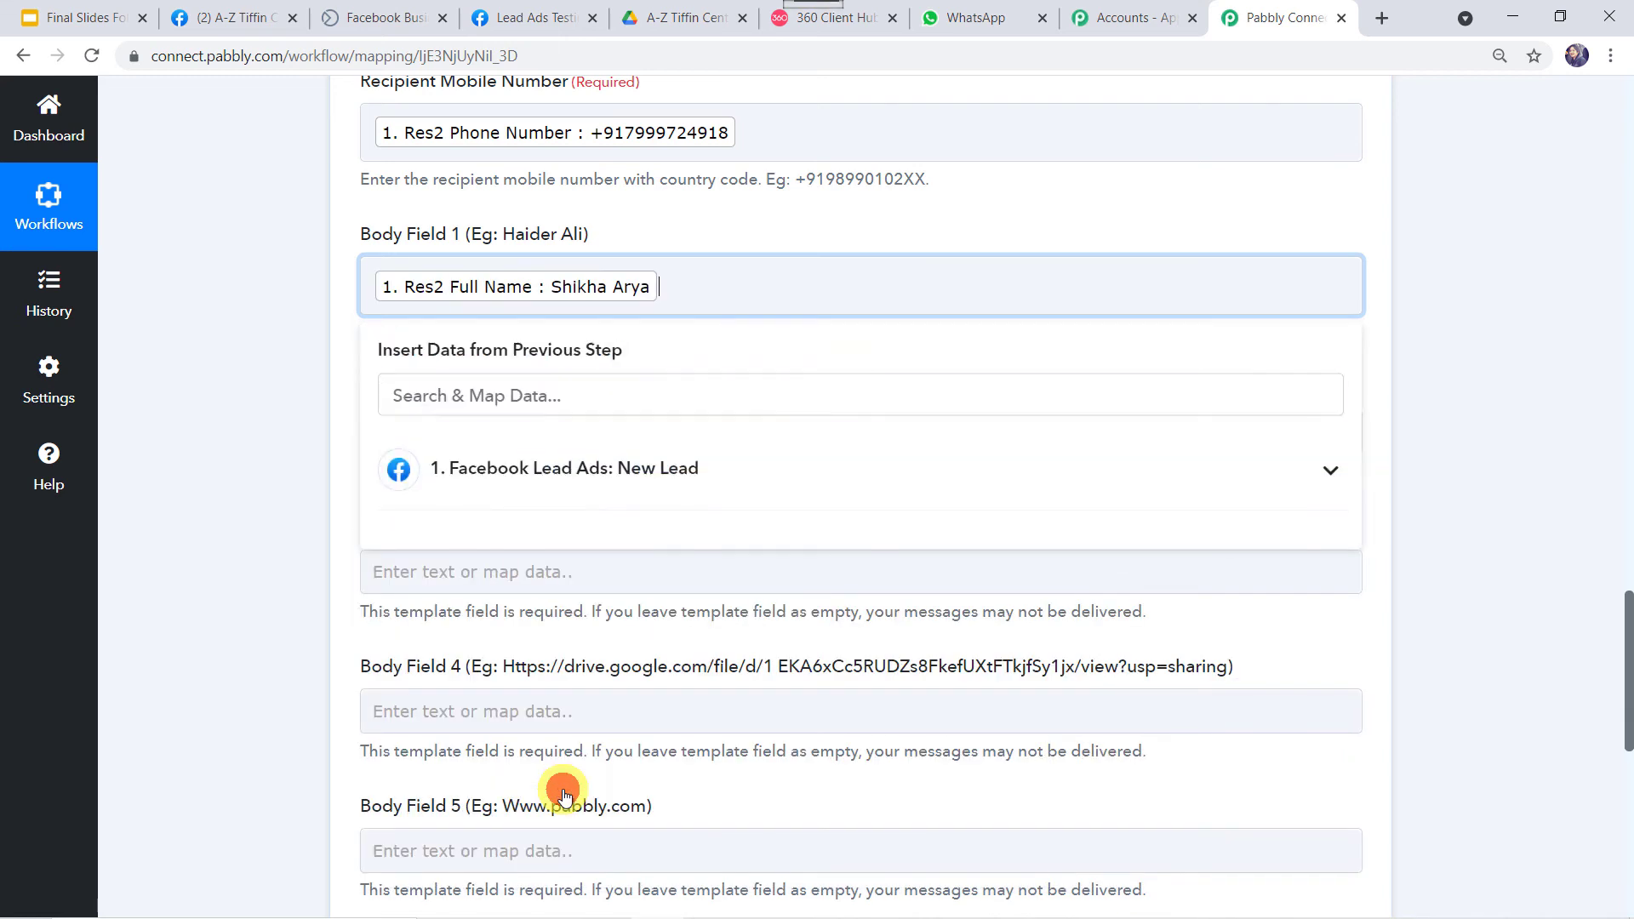
pyautogui.click(202, 444)
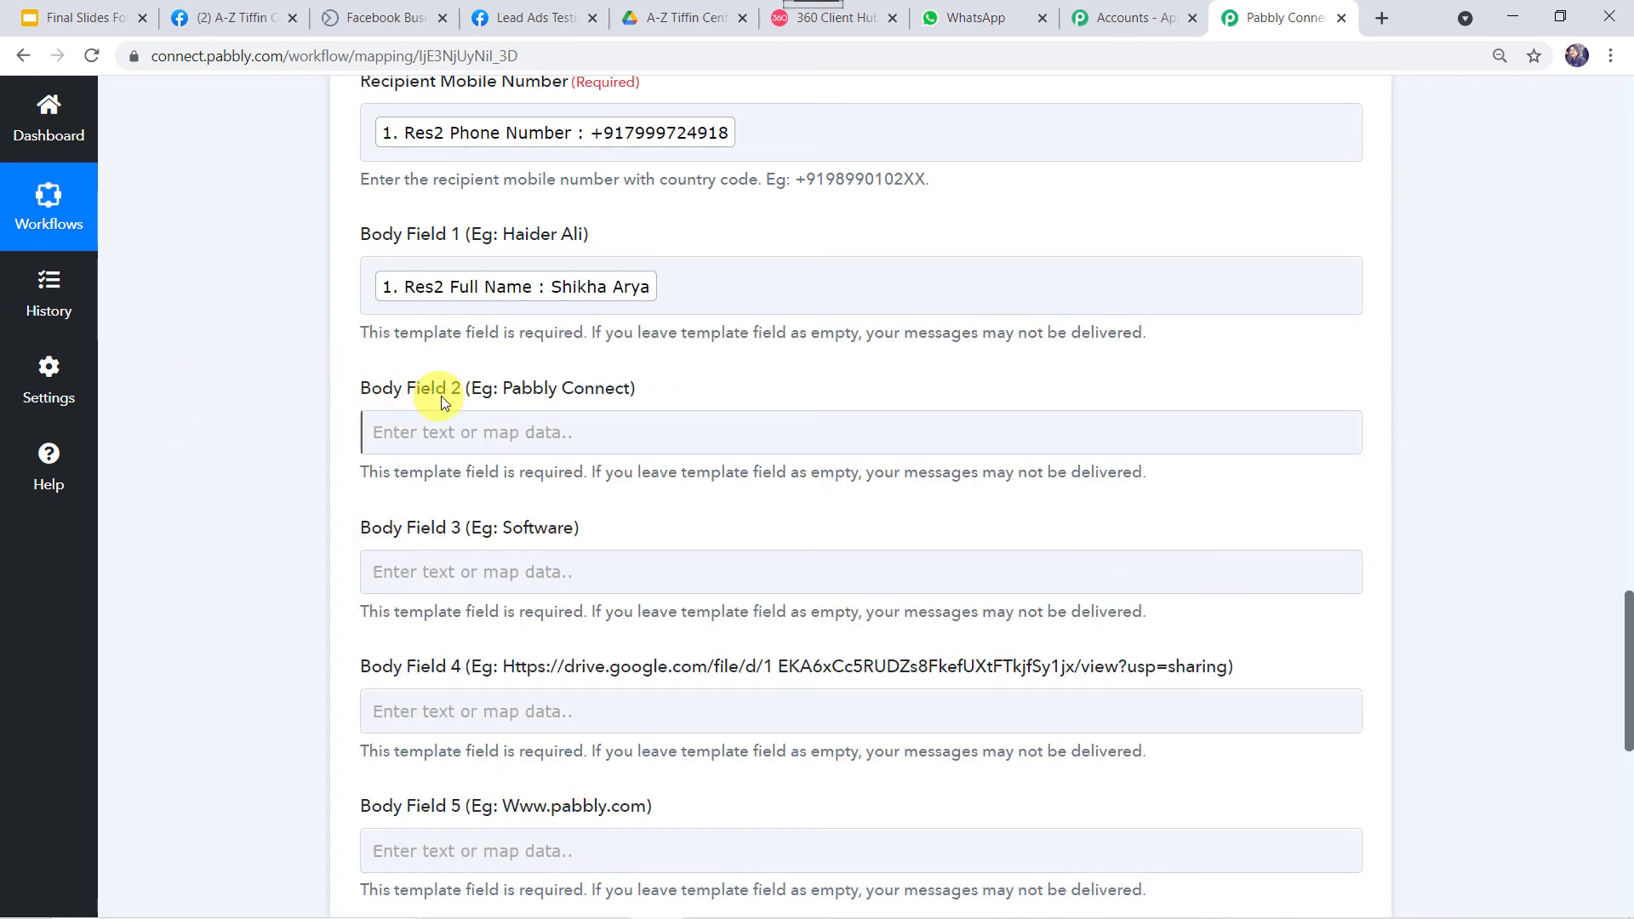
# Copy 'A-Z Tiffin Center' from the Facebook page into Body Field 2.
pyautogui.click(805, 28)
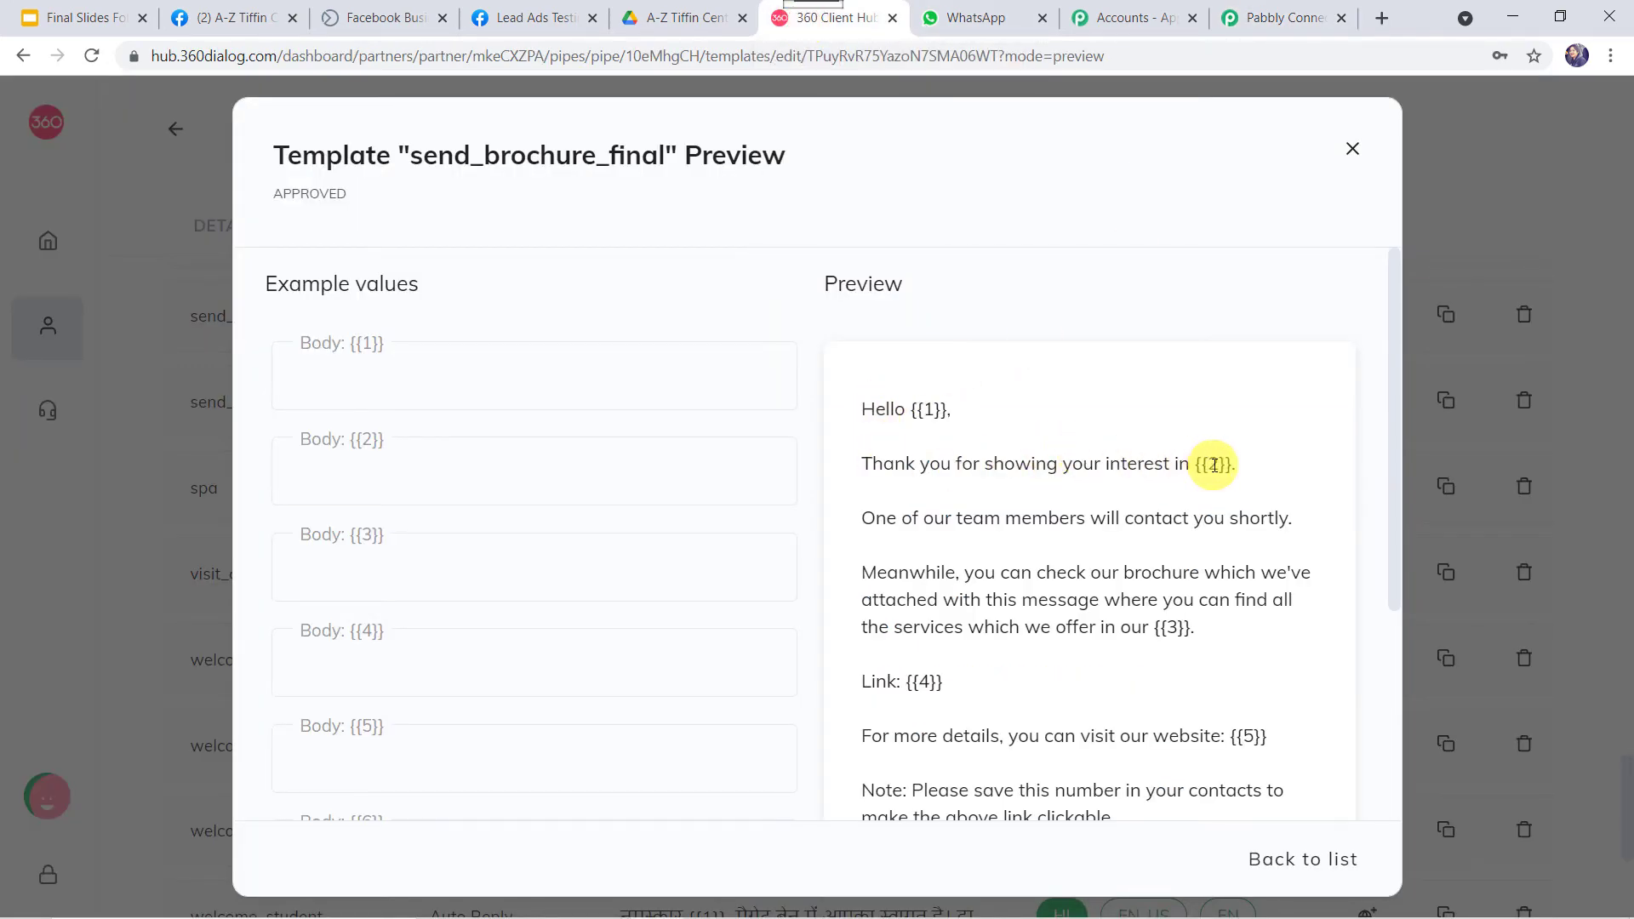
pyautogui.click(226, 18)
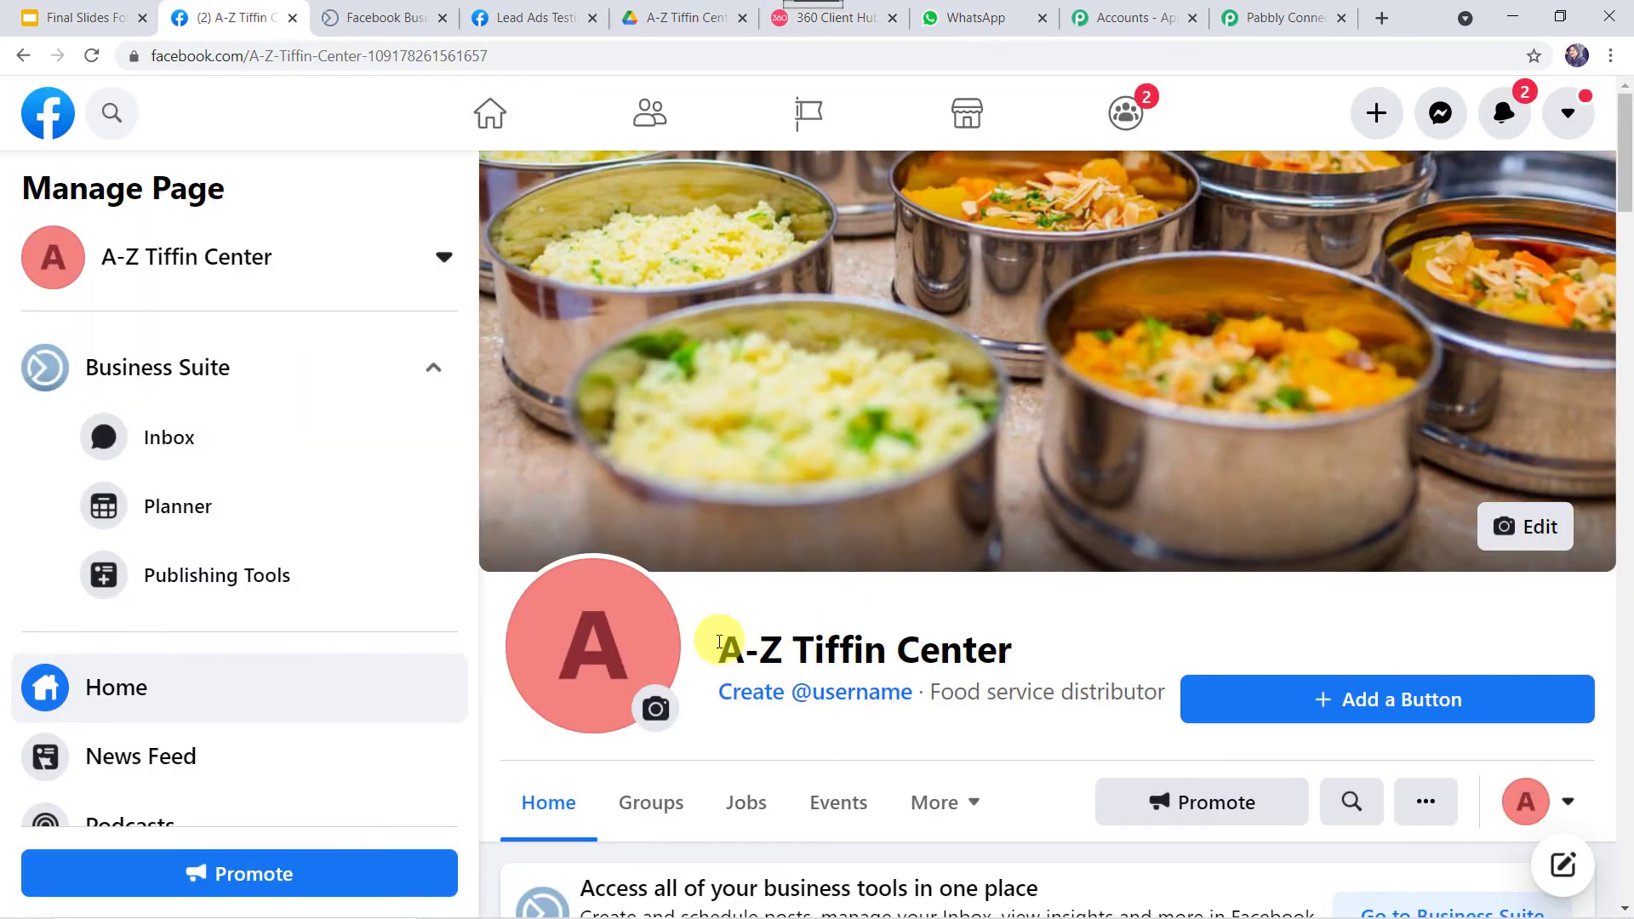
pyautogui.moveTo(718, 651); pyautogui.dragTo(1069, 644)
pyautogui.hotkey('ctrl', 'c')
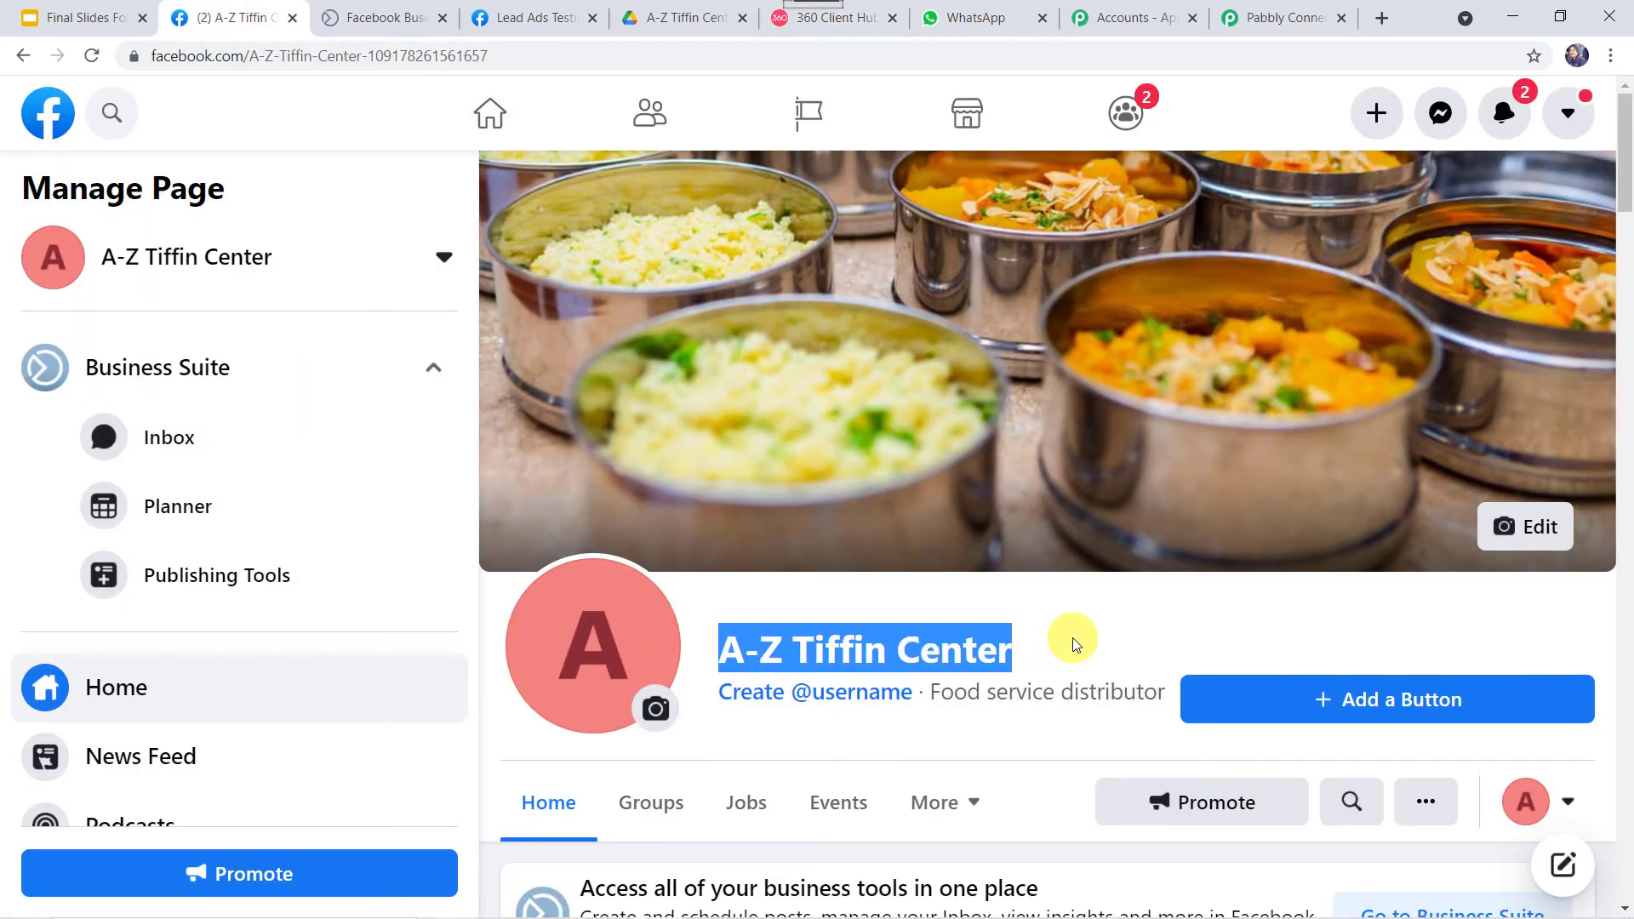
pyautogui.click(1289, 18)
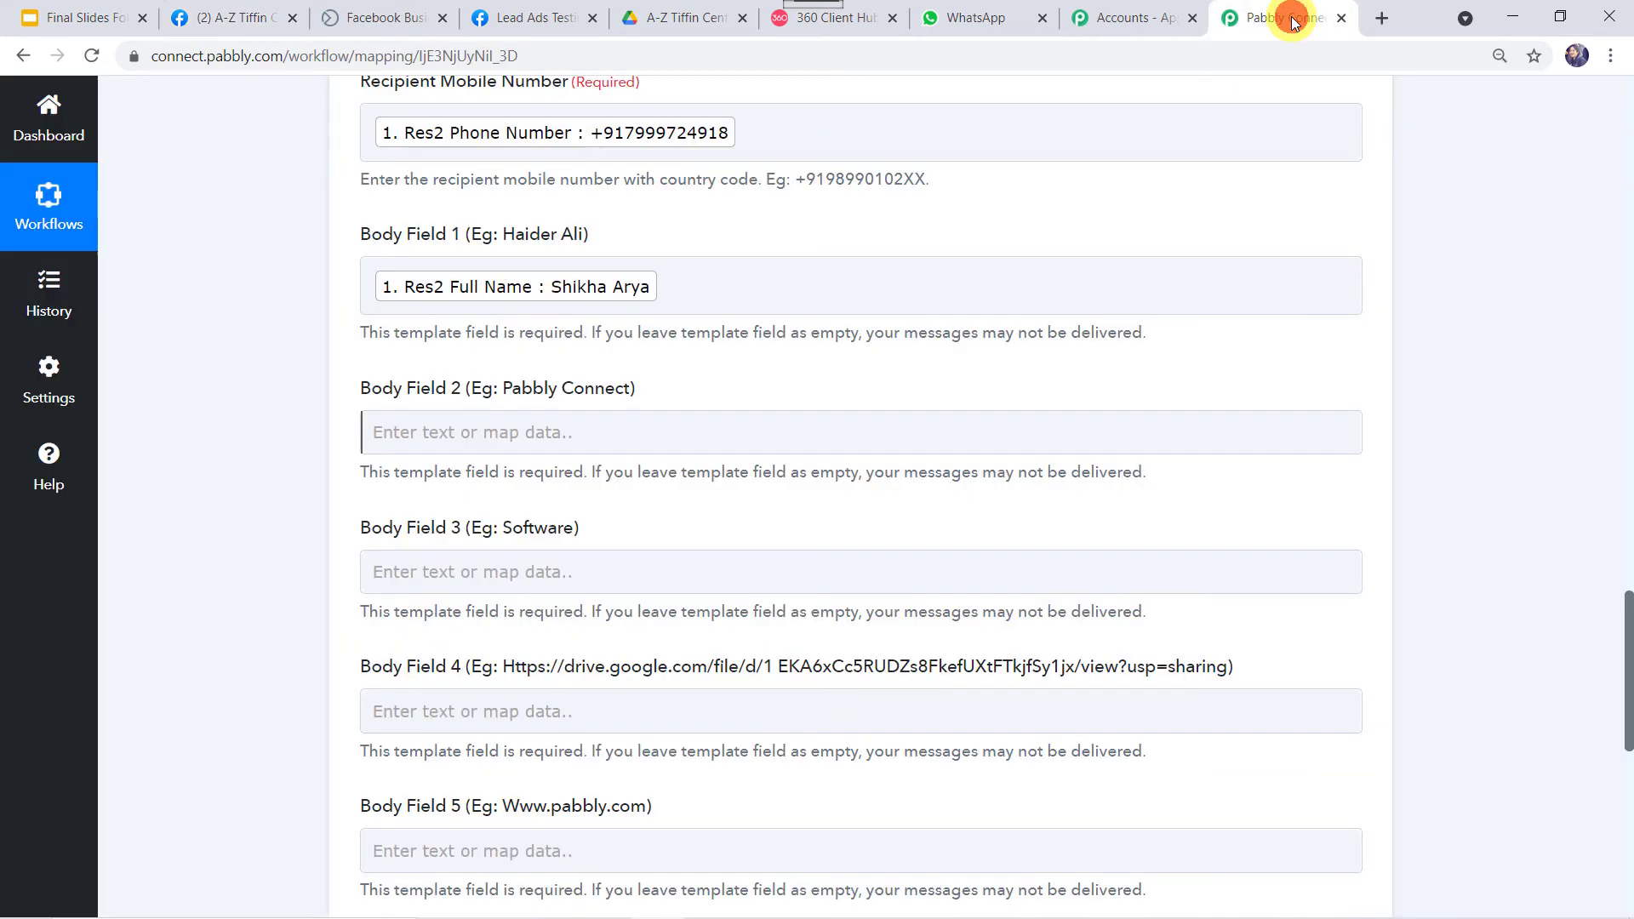
pyautogui.click(463, 423)
pyautogui.hotkey('ctrl', 'v')
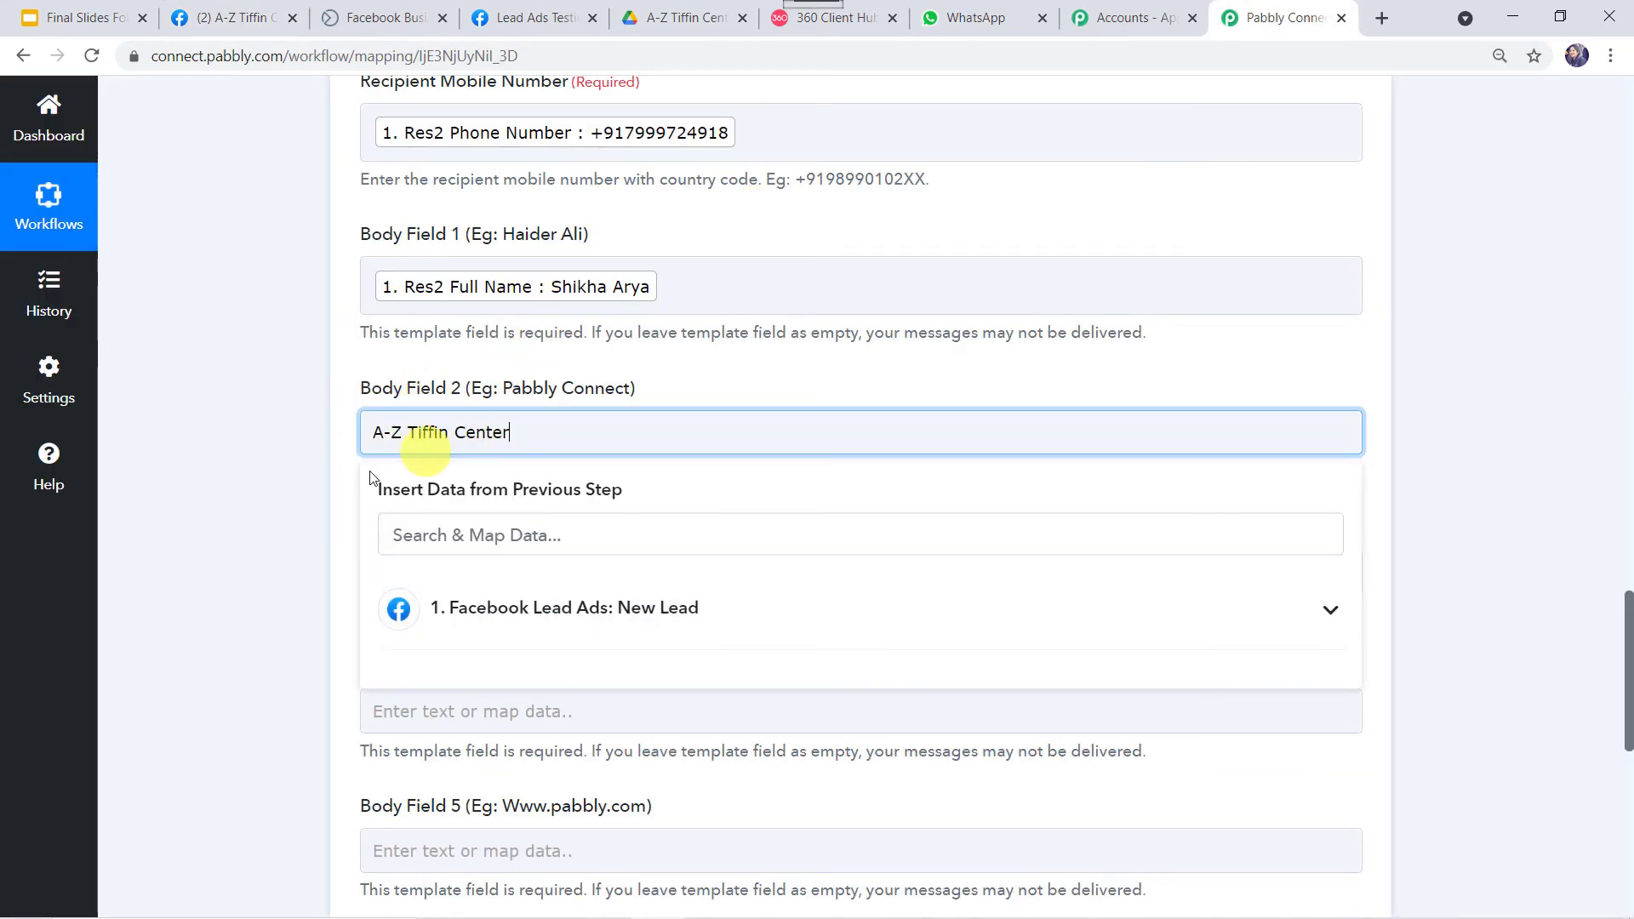
pyautogui.click(299, 541)
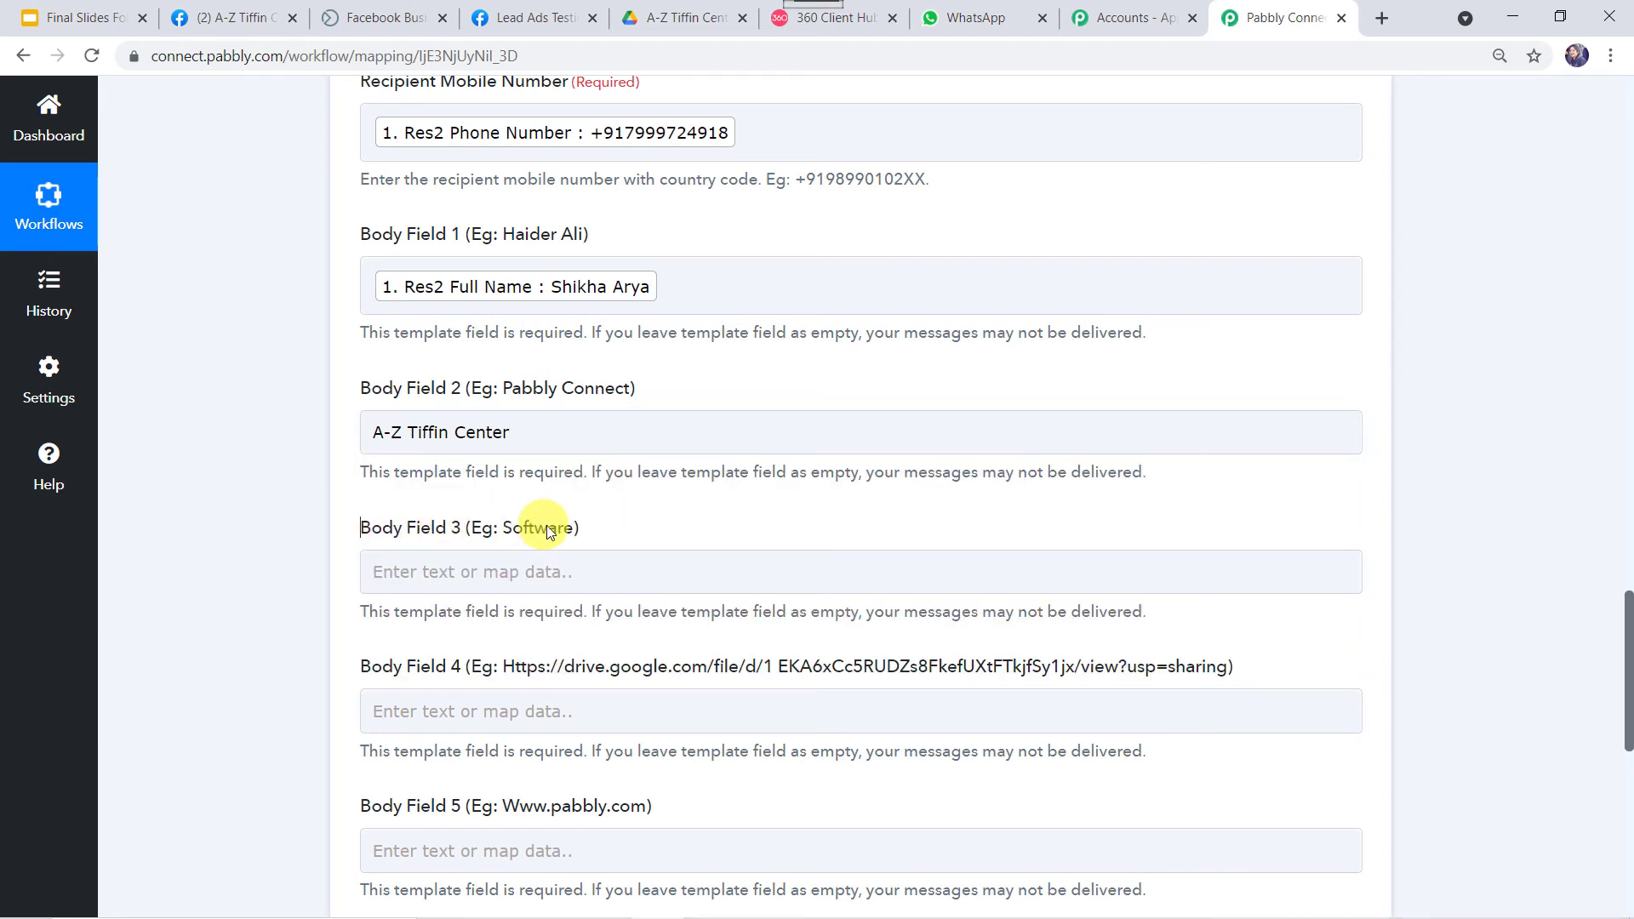
# Enter 'tiffin center' in Body Field 3, then recheck the preview for the {{4}} link placeholder.
pyautogui.click(878, 20)
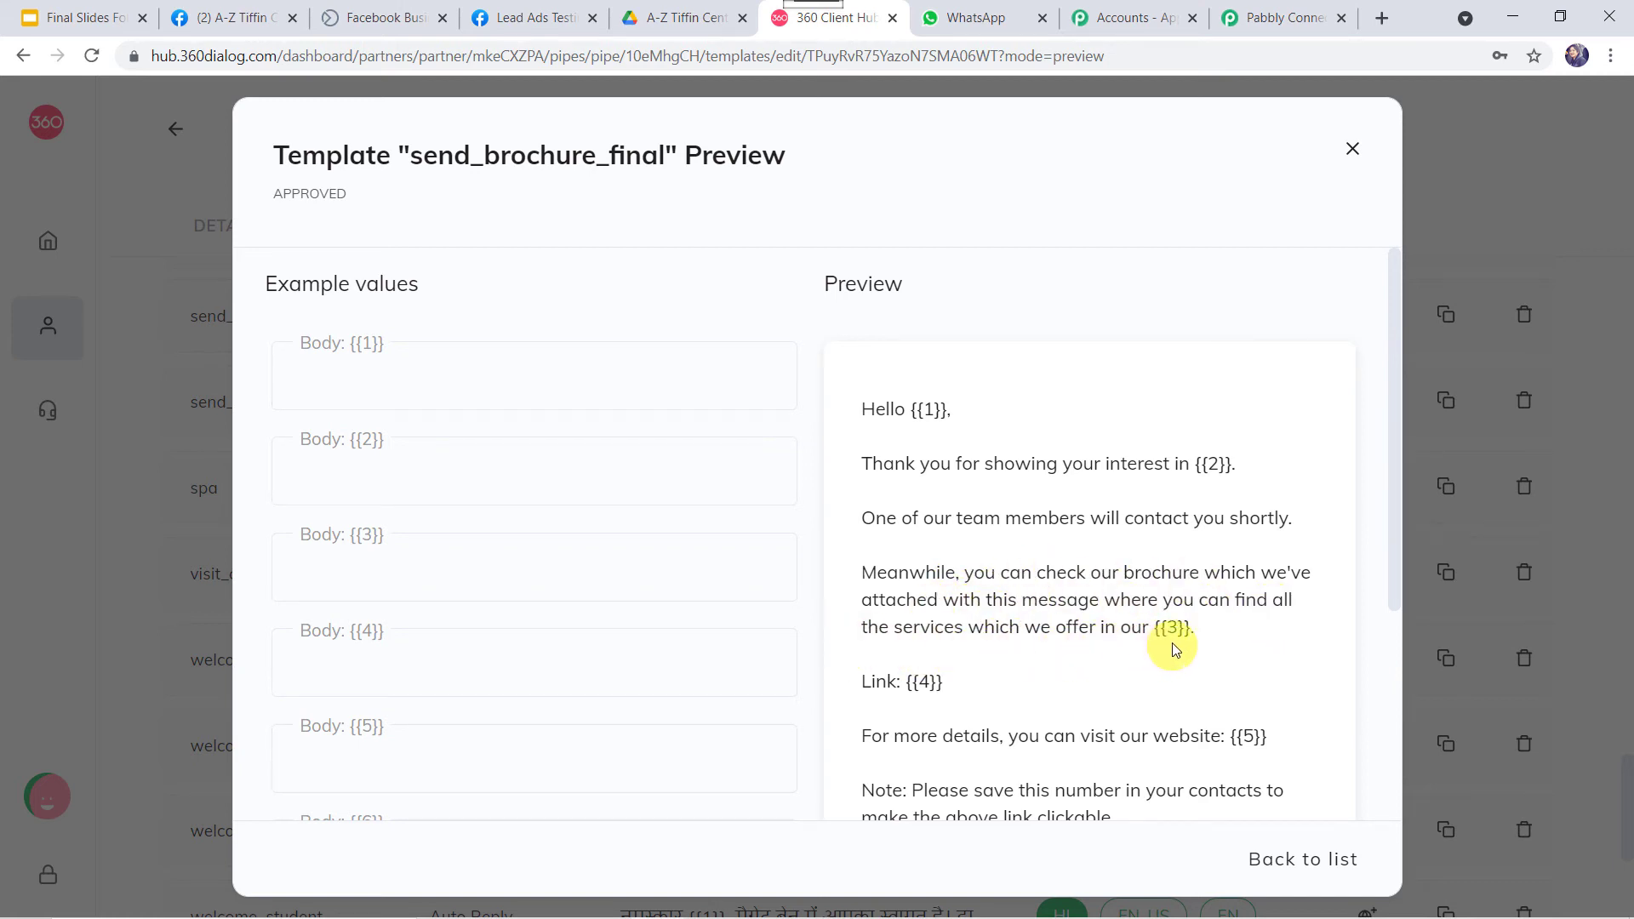
pyautogui.click(1280, 17)
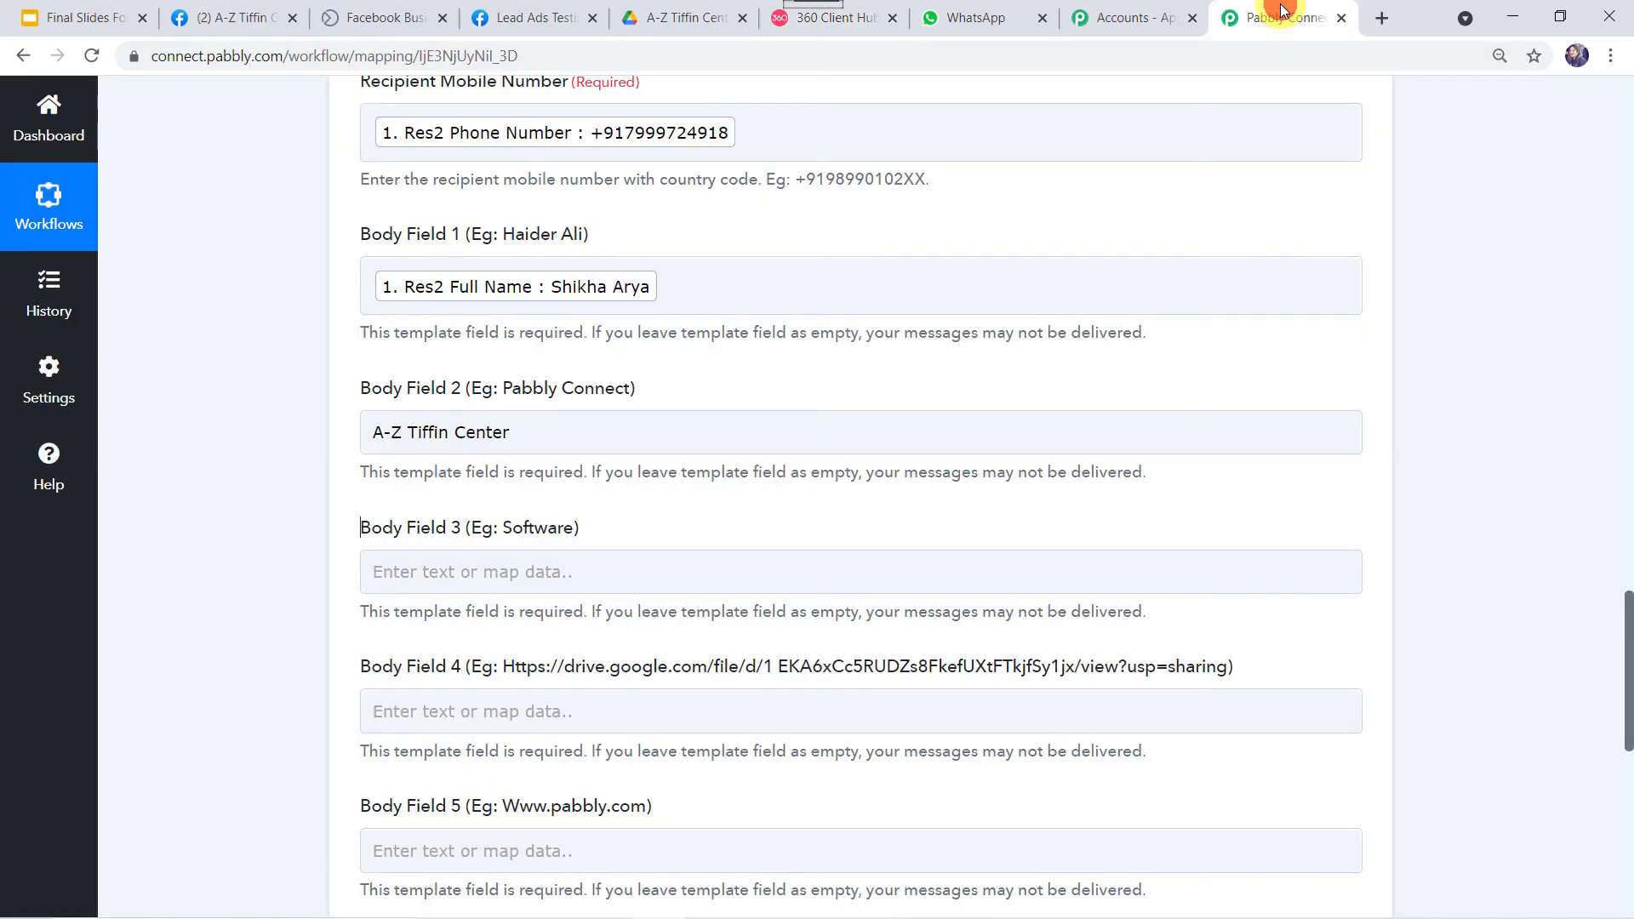
pyautogui.click(461, 573)
pyautogui.write('tiffin center')
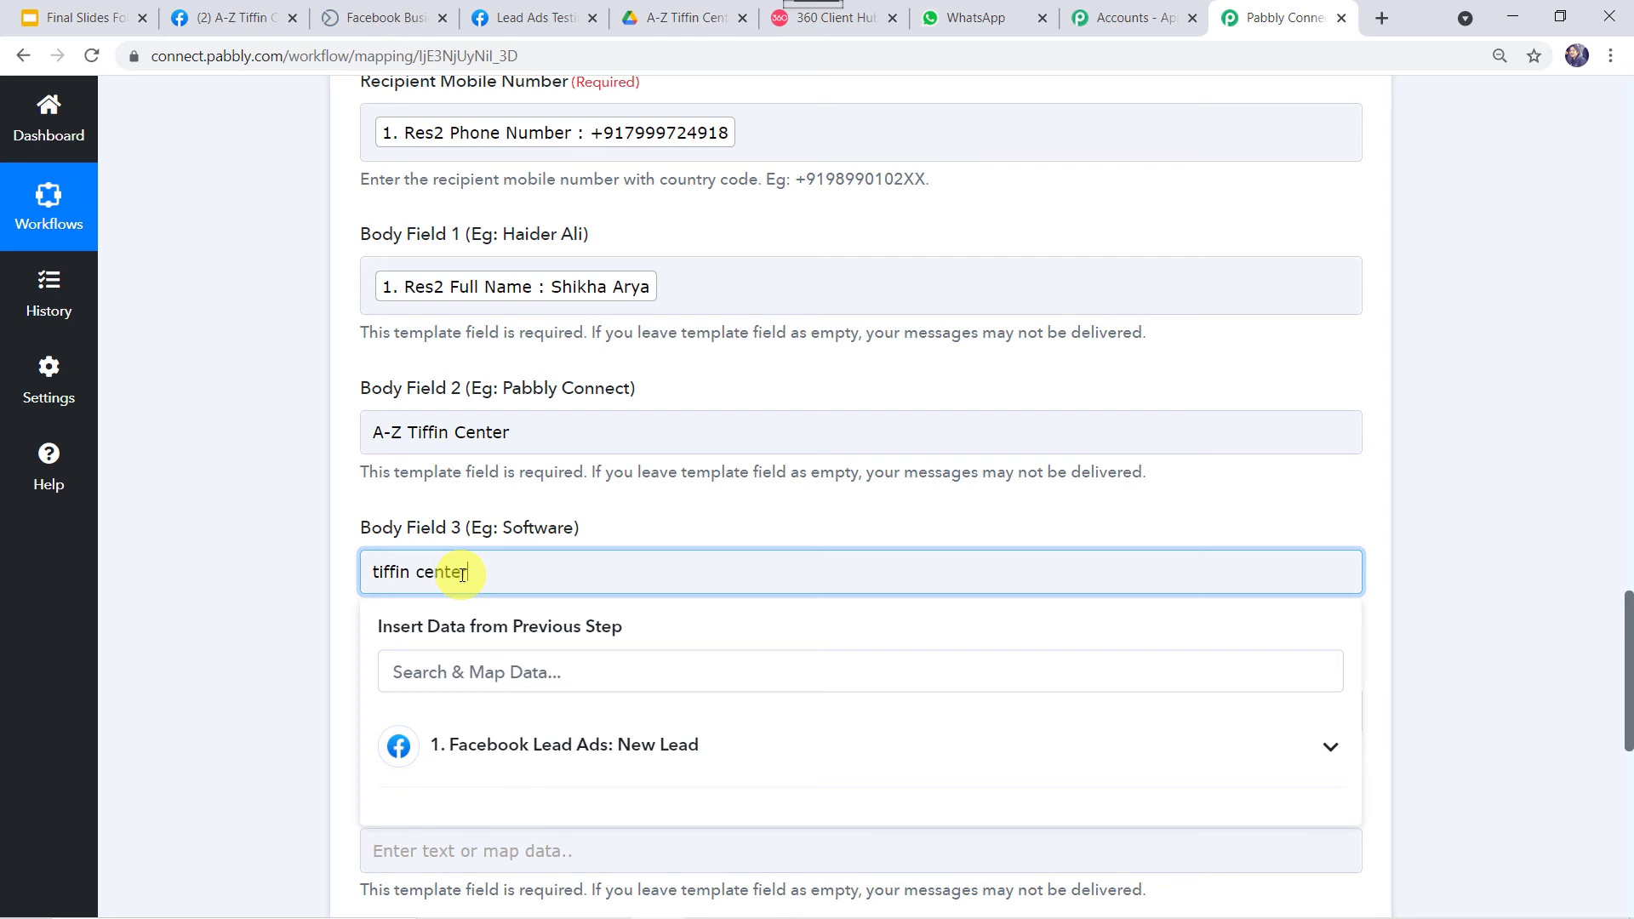
pyautogui.click(274, 684)
pyautogui.scroll(-3, 274, 684)
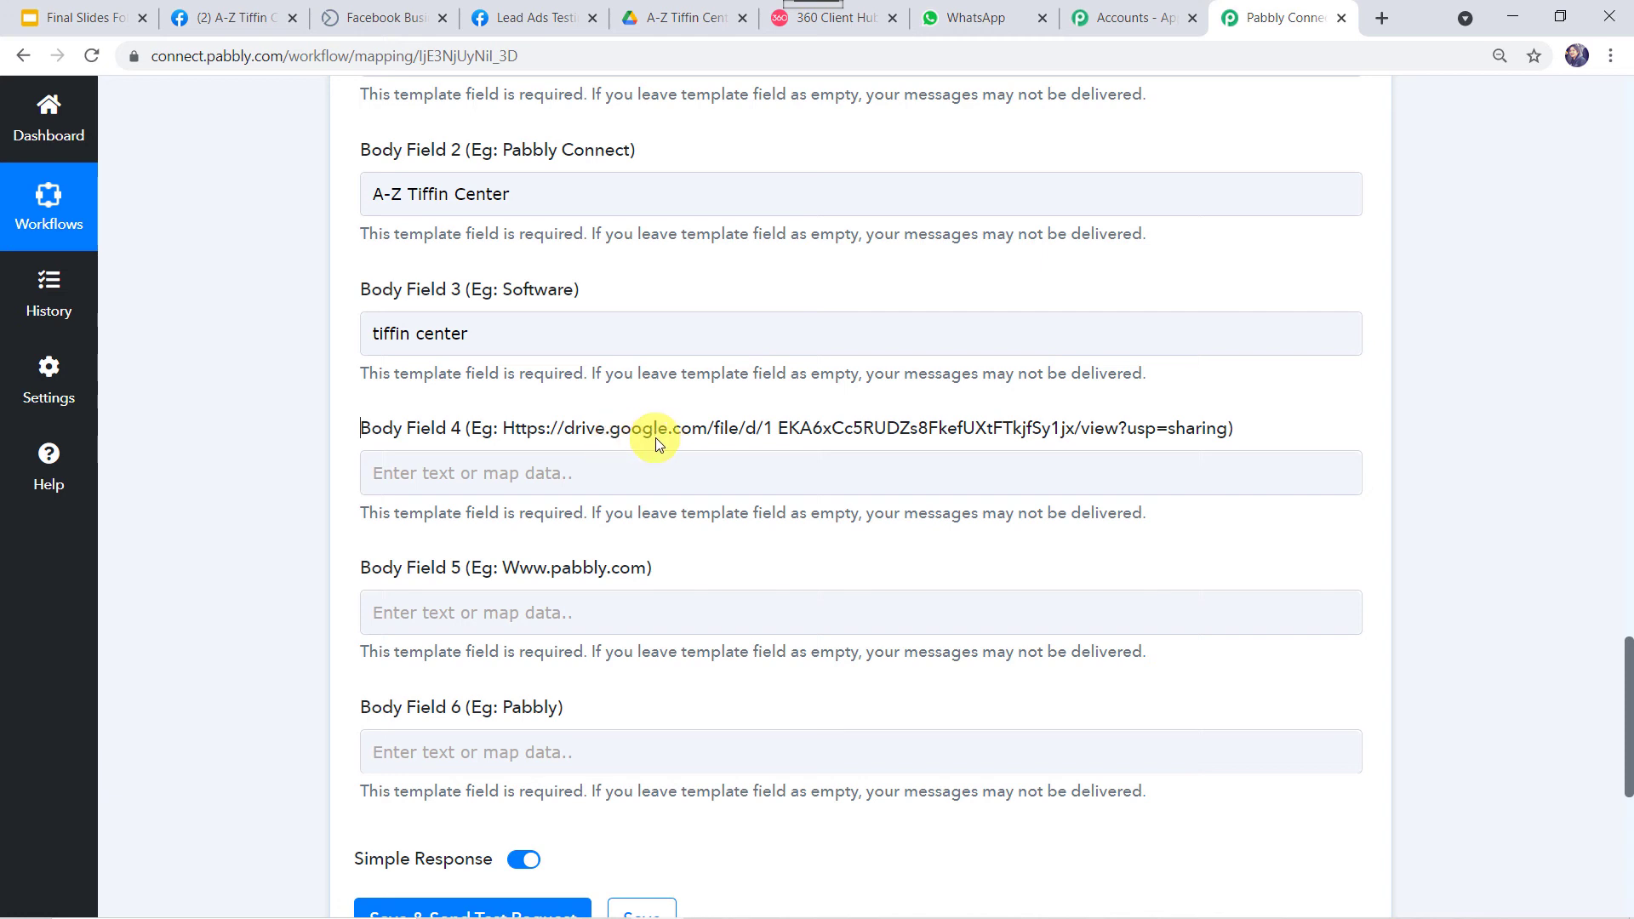
pyautogui.click(786, 27)
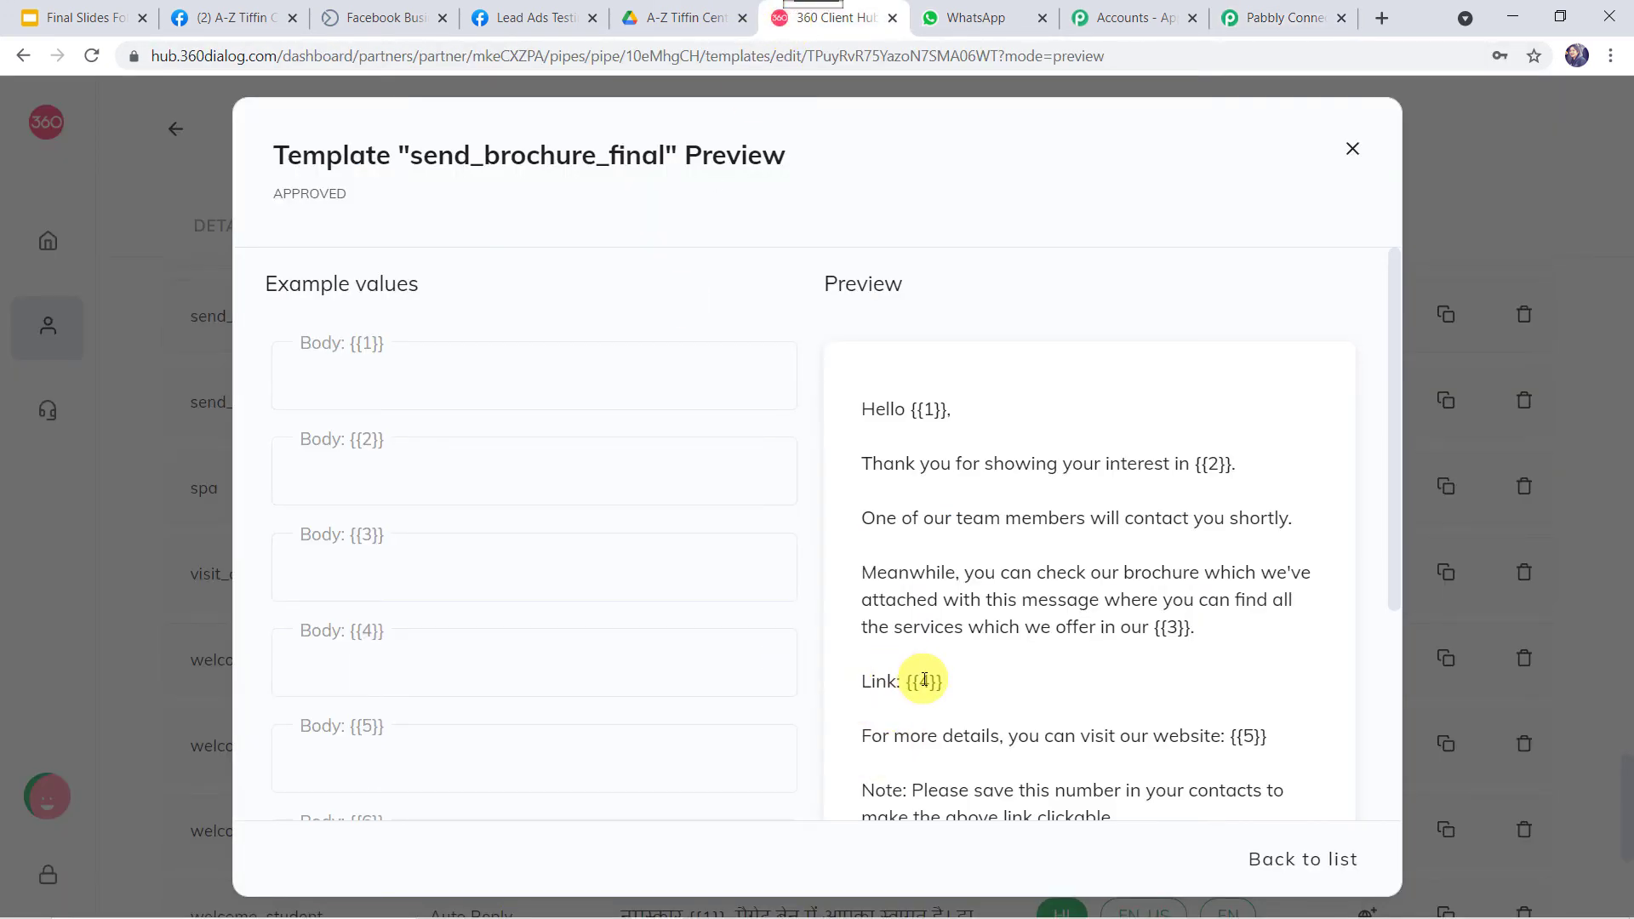
# Copy the Google Drive share link for Tiffin Centre Brochure.pdf.
pyautogui.click(685, 23)
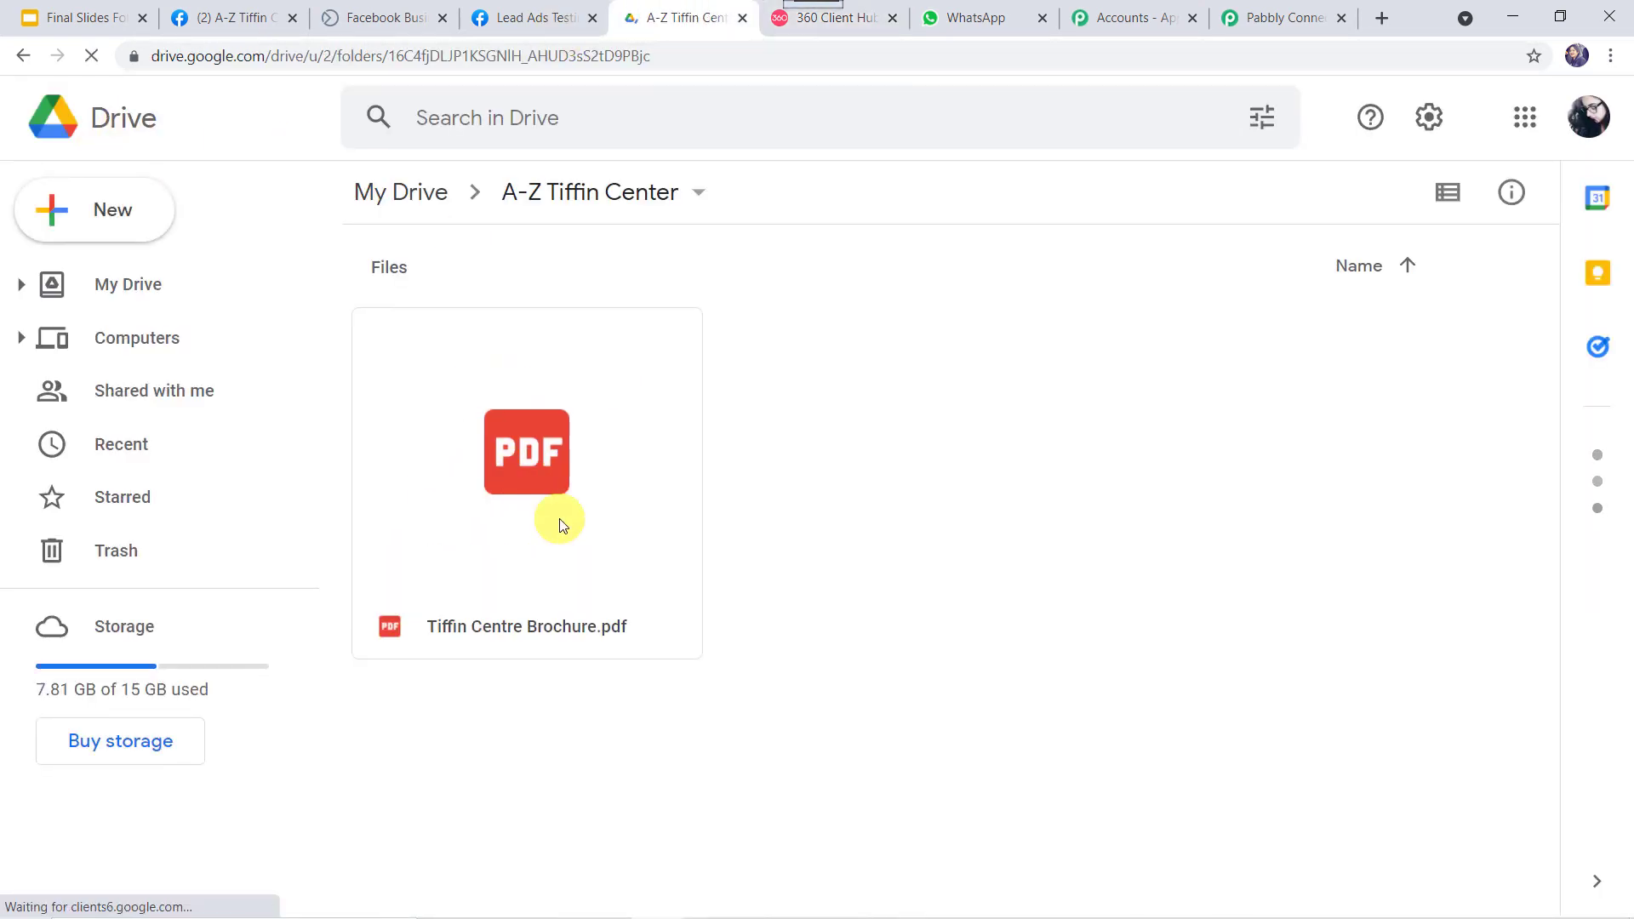
pyautogui.rightClick(609, 525)
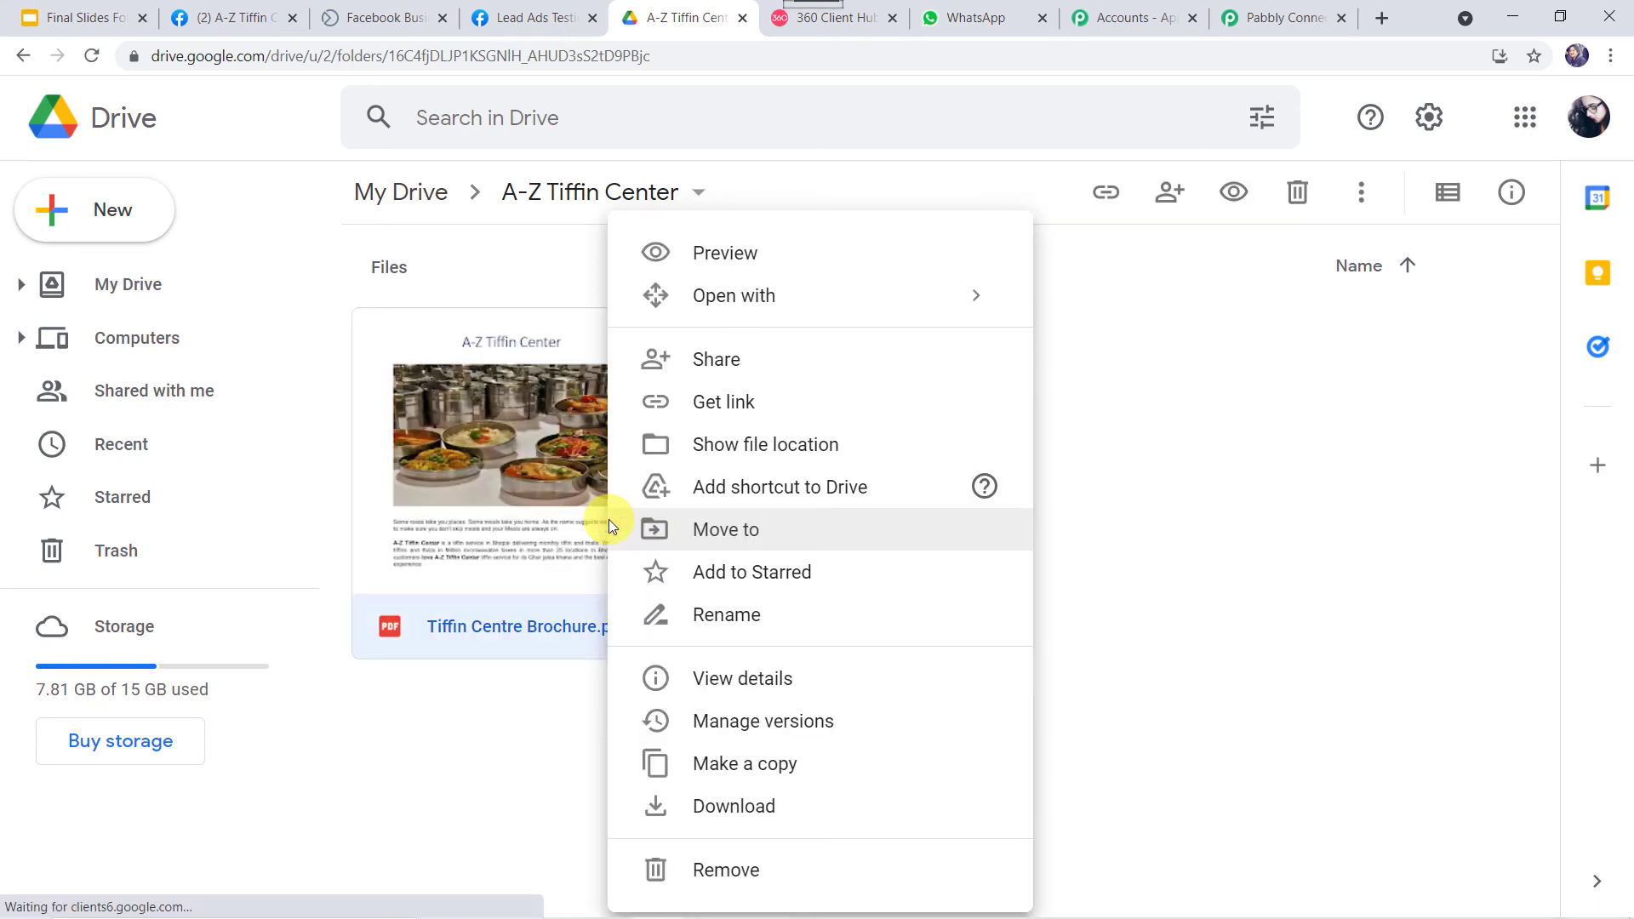
pyautogui.click(722, 355)
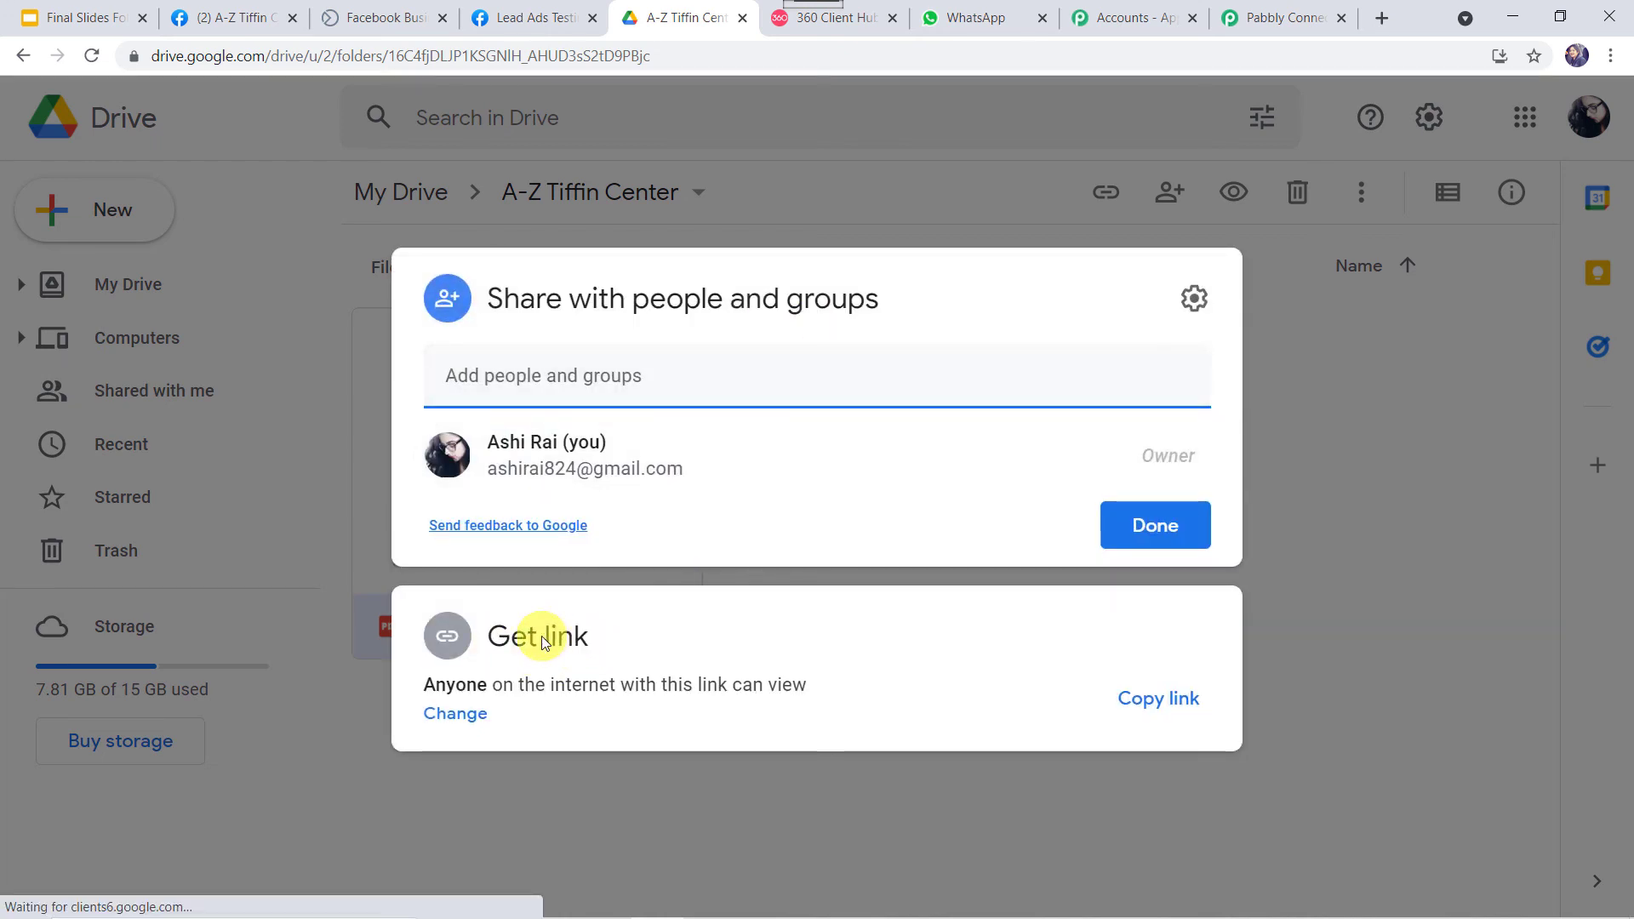
pyautogui.click(1165, 708)
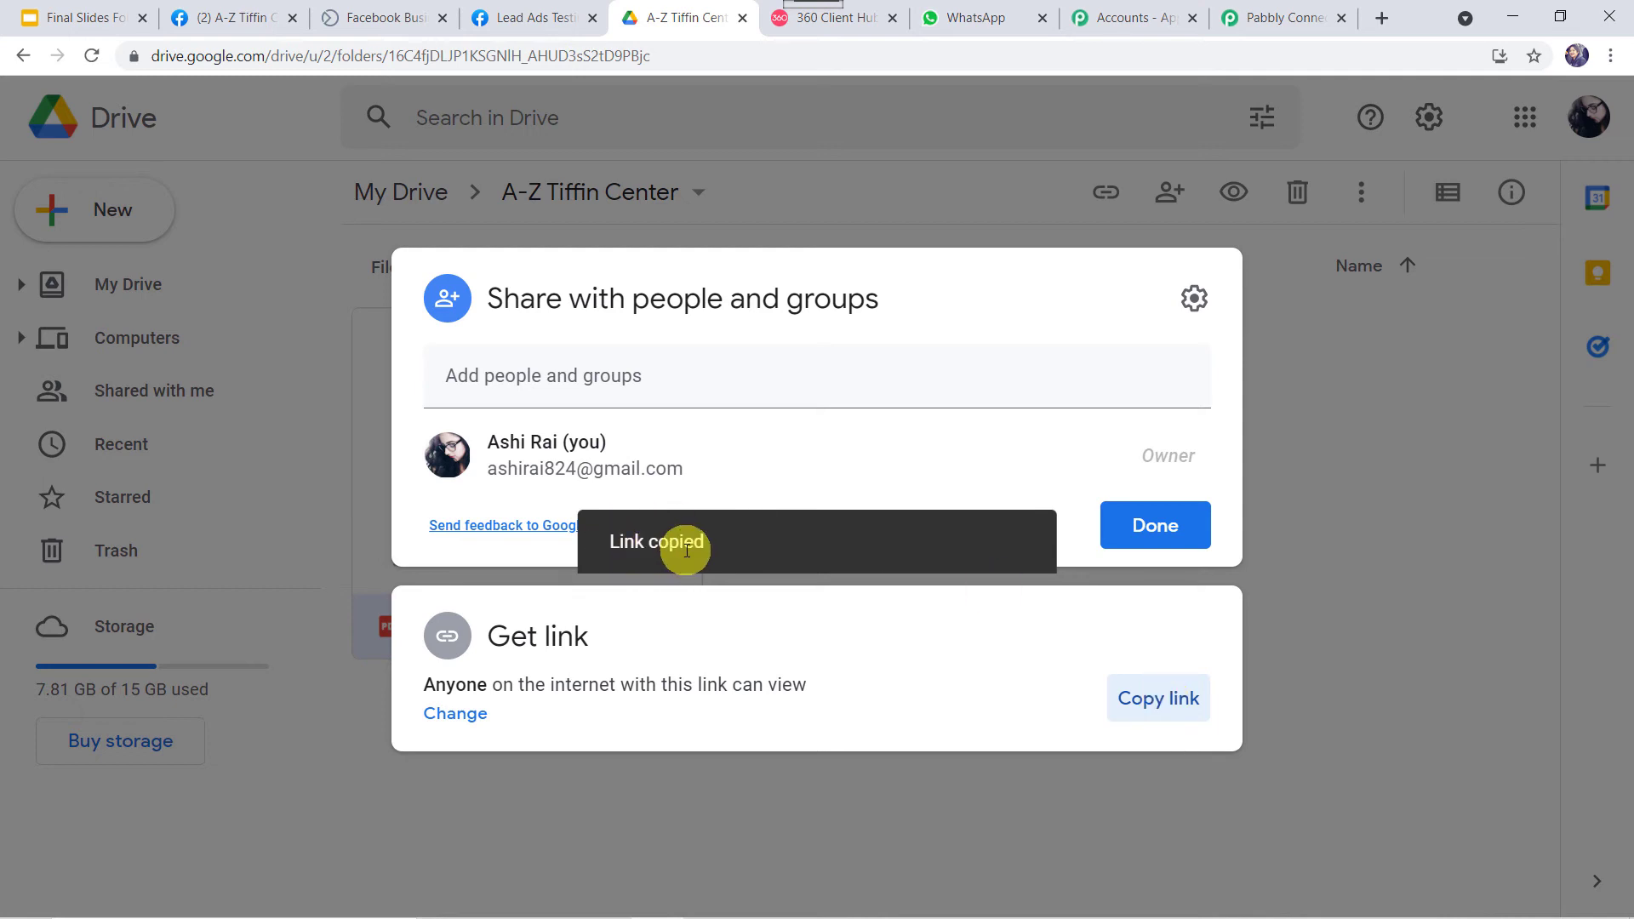
pyautogui.click(1287, 12)
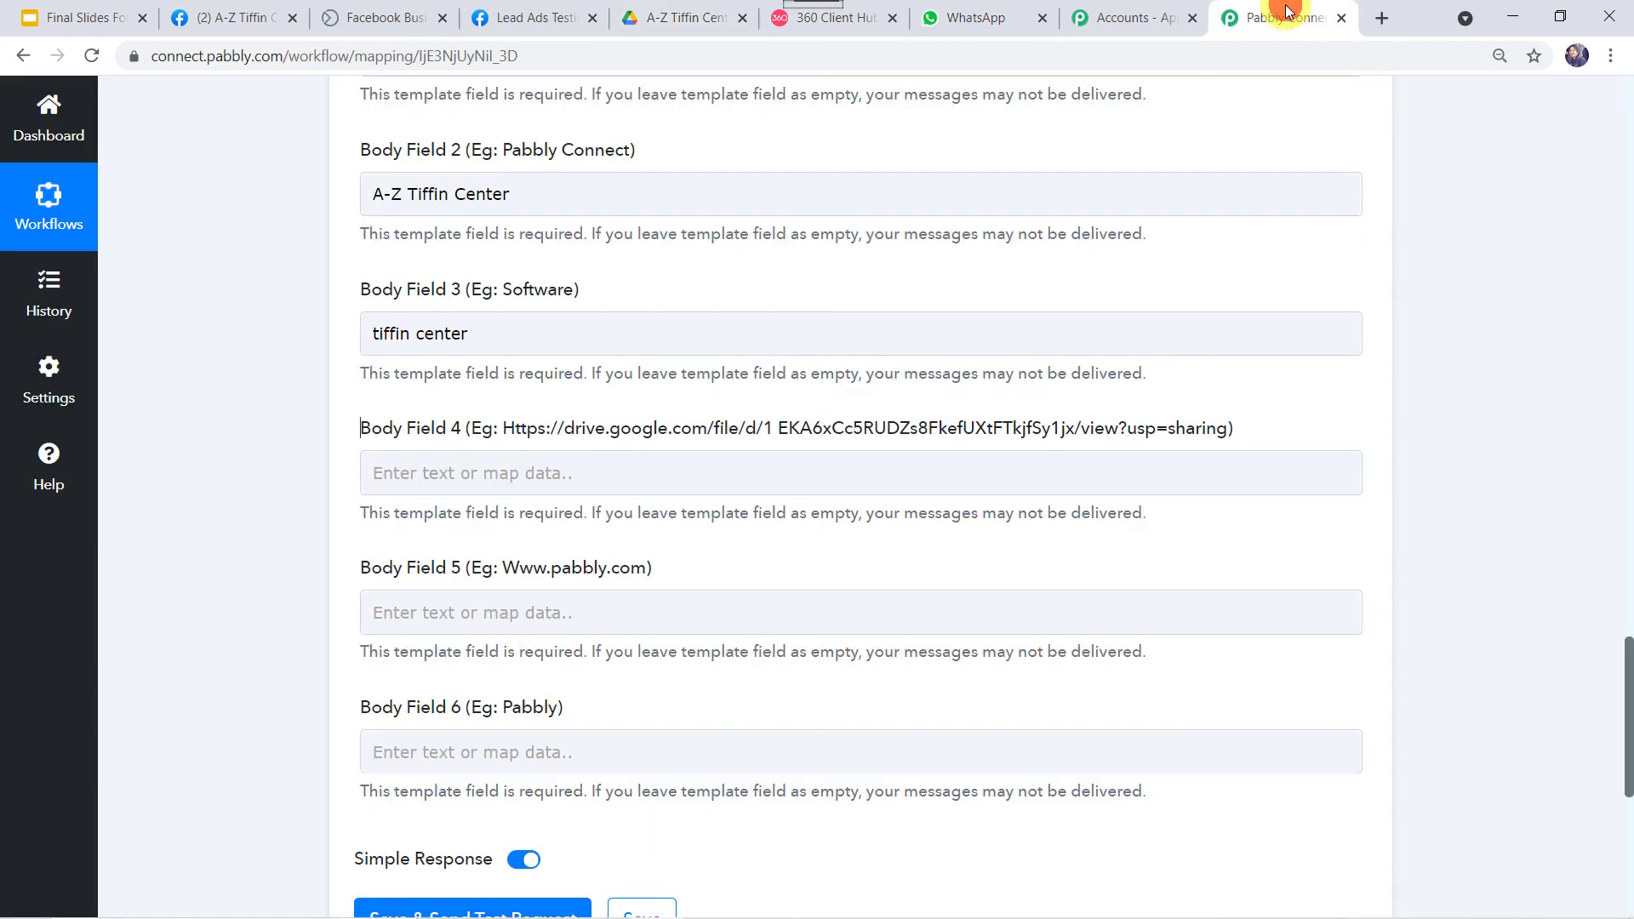
# Paste the brochure's Drive link into Body Field 4.
pyautogui.click(428, 475)
pyautogui.rightClick(430, 478)
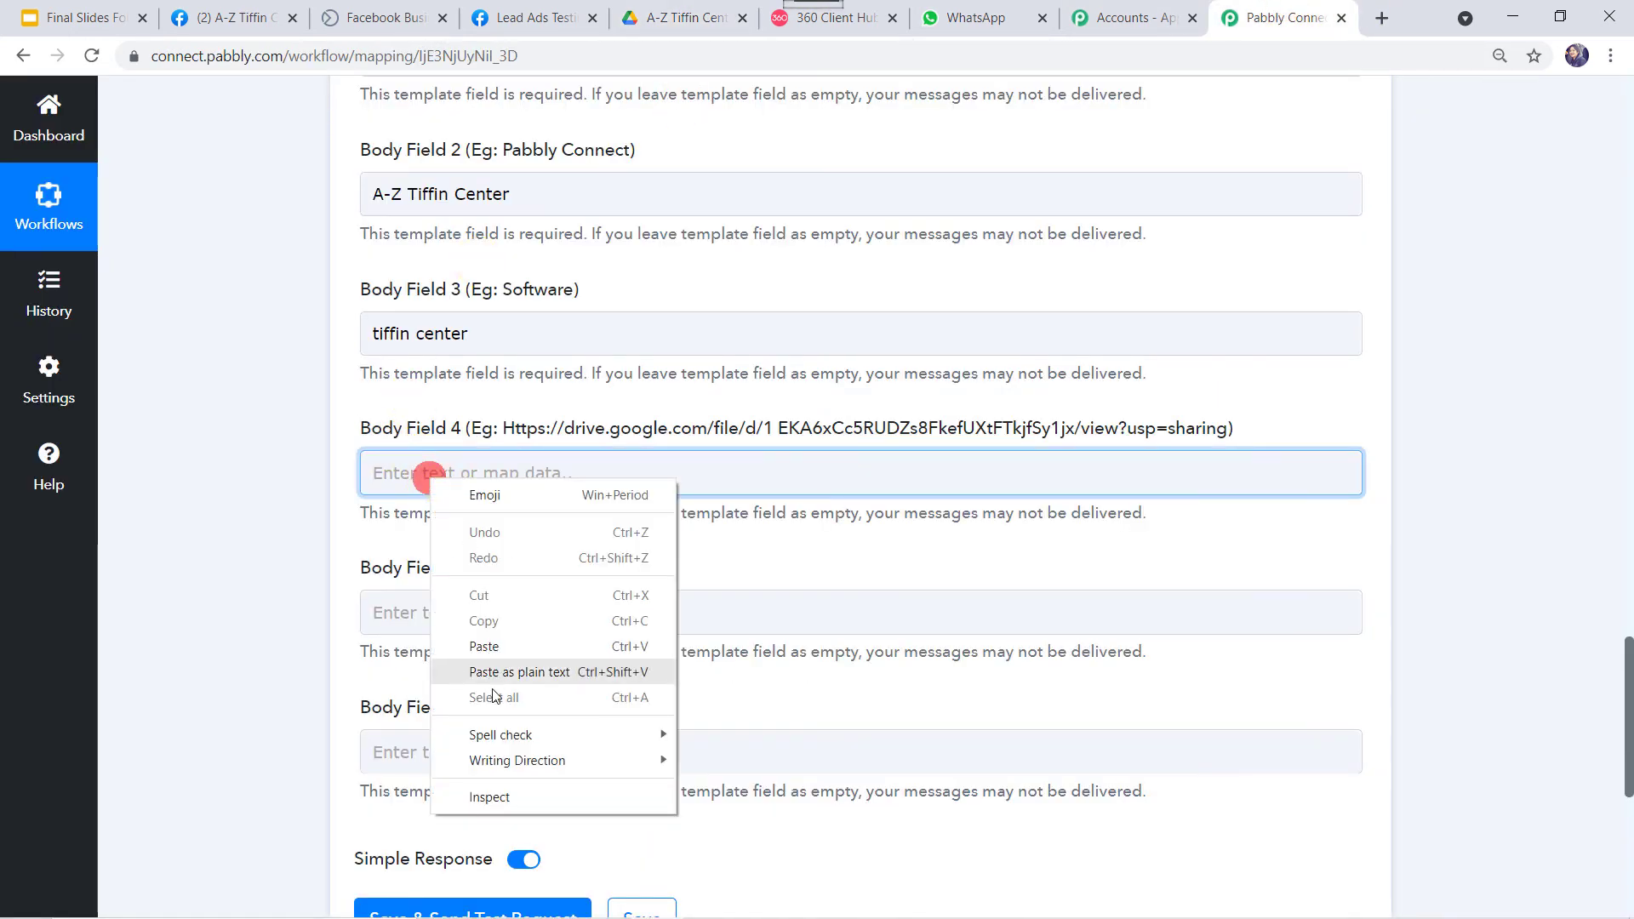
pyautogui.click(483, 646)
pyautogui.click(274, 609)
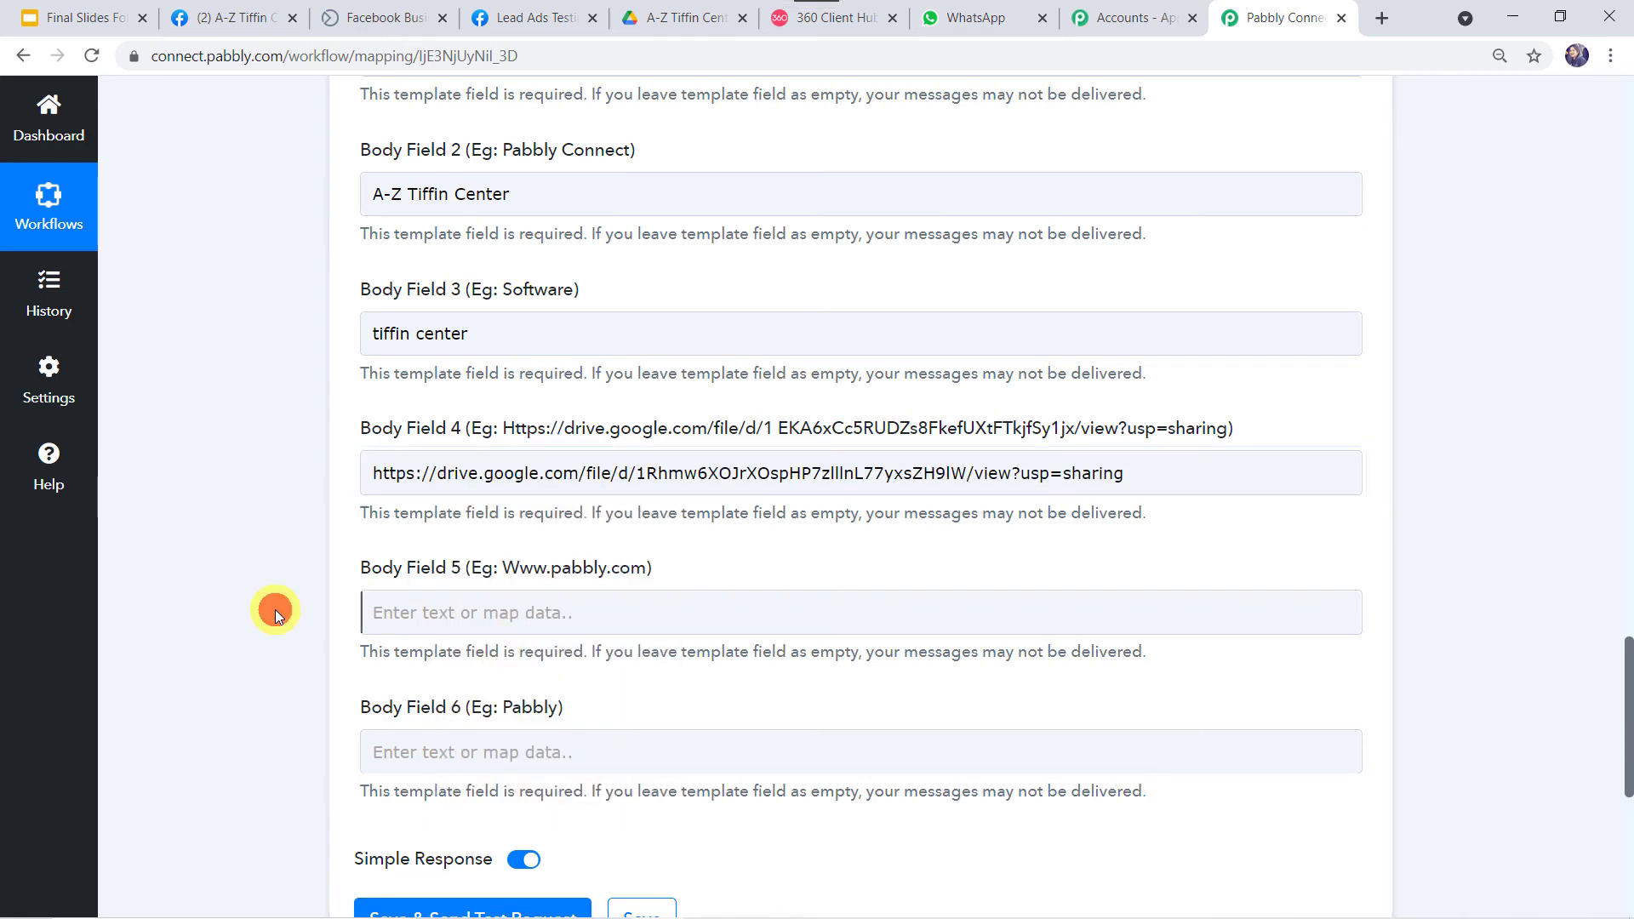
# Put the A-Z Tiffin Center Facebook page URL into Body Field 5.
pyautogui.click(584, 575)
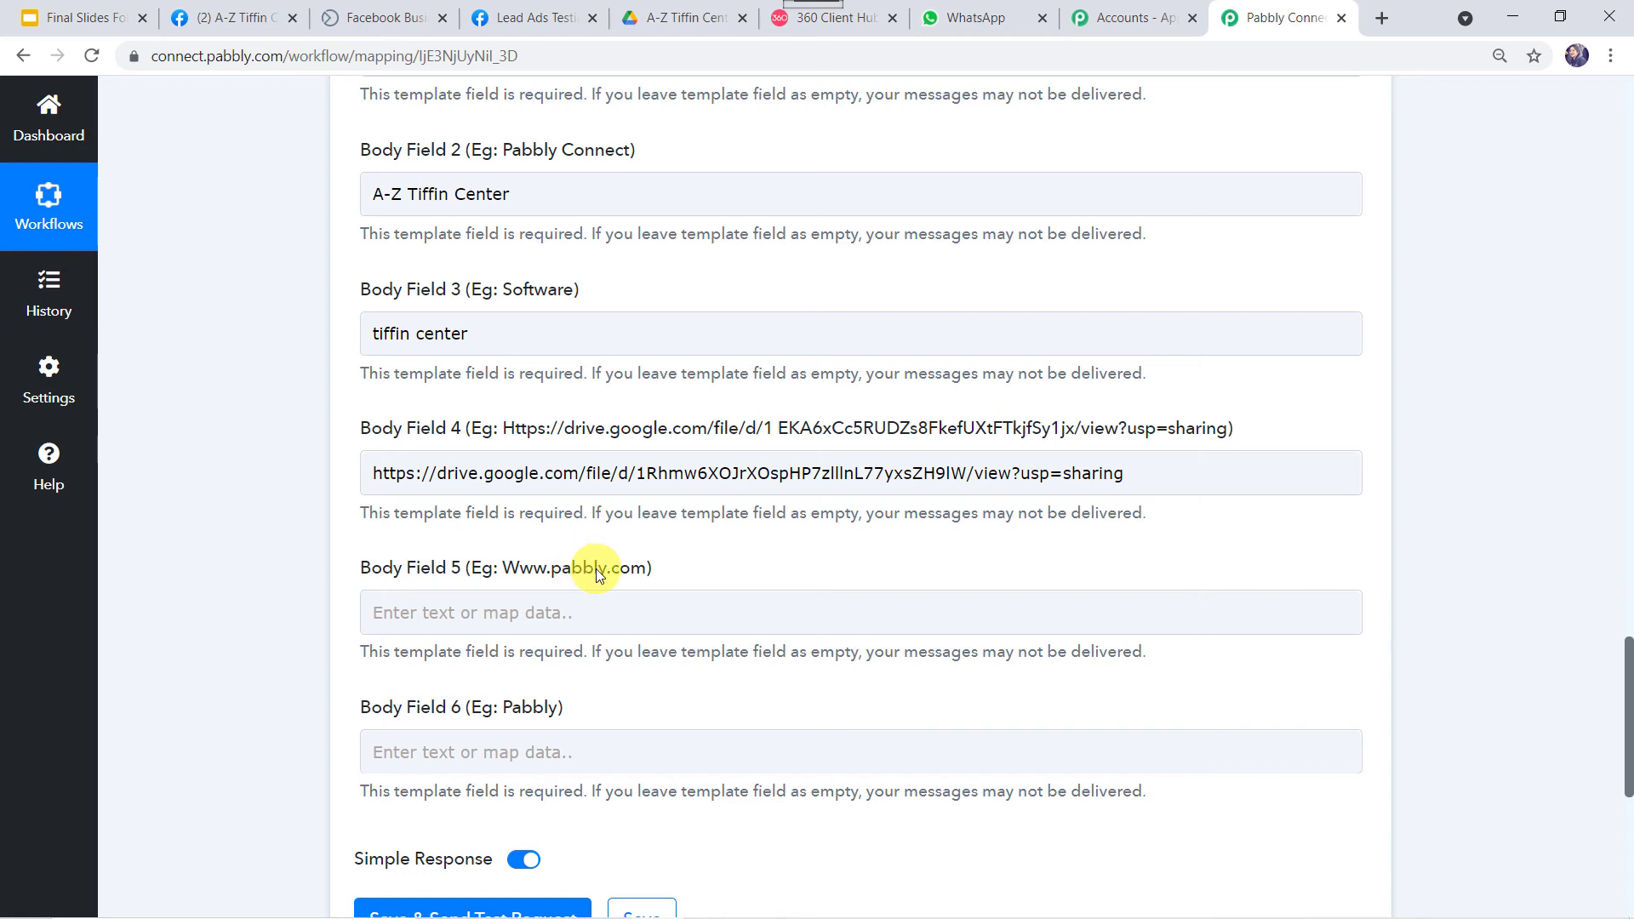
pyautogui.click(834, 17)
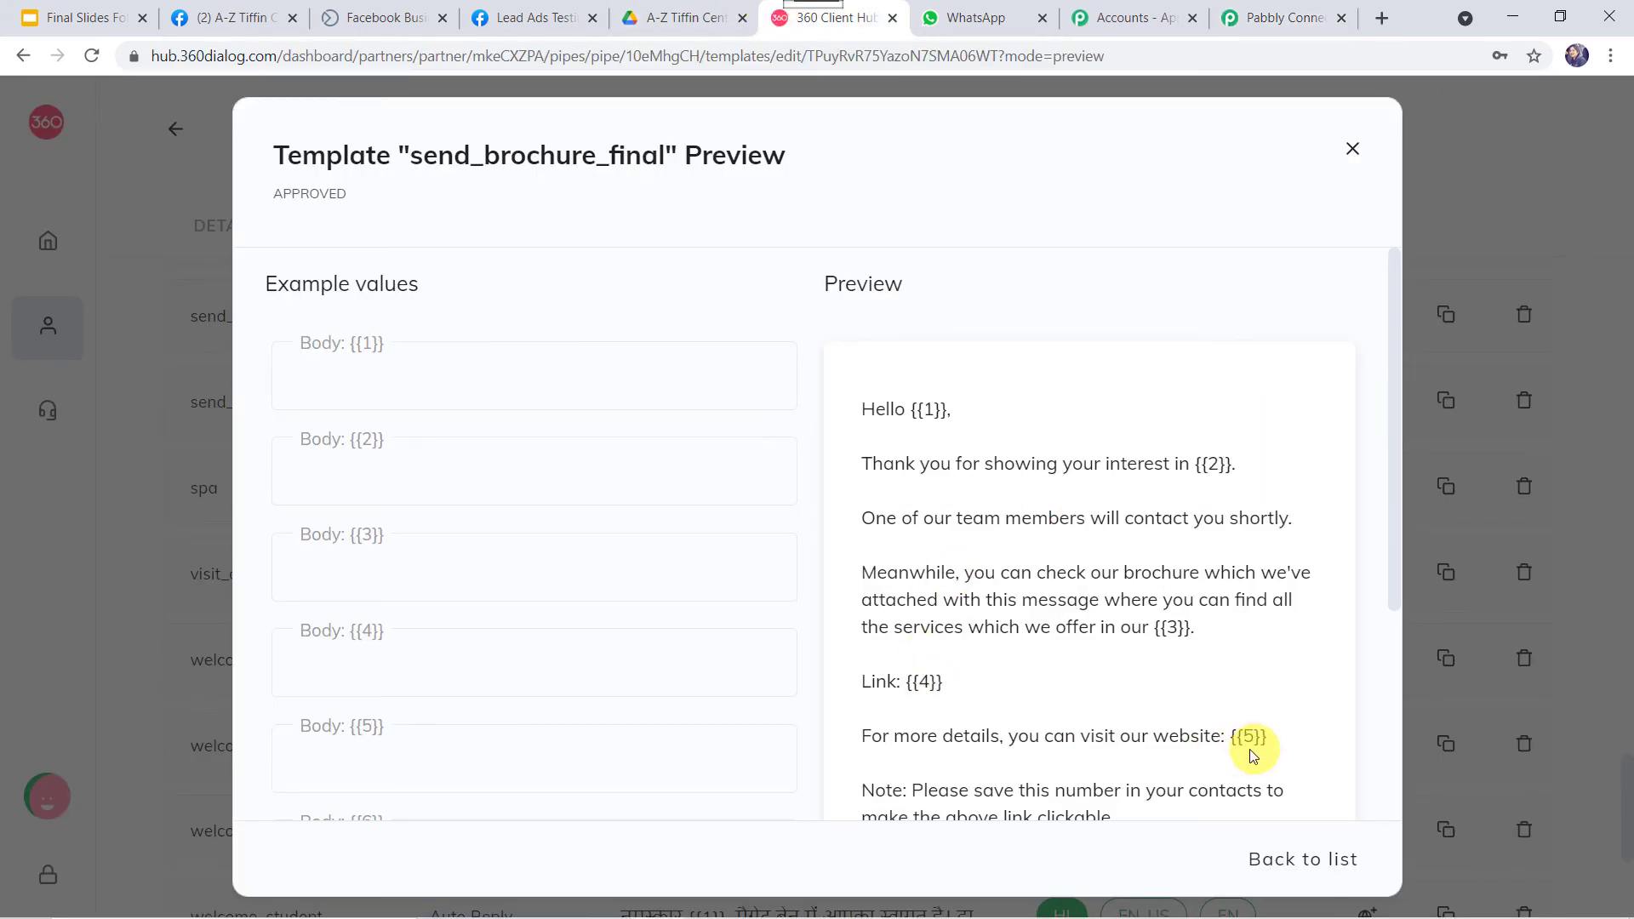
pyautogui.click(243, 17)
pyautogui.click(297, 53)
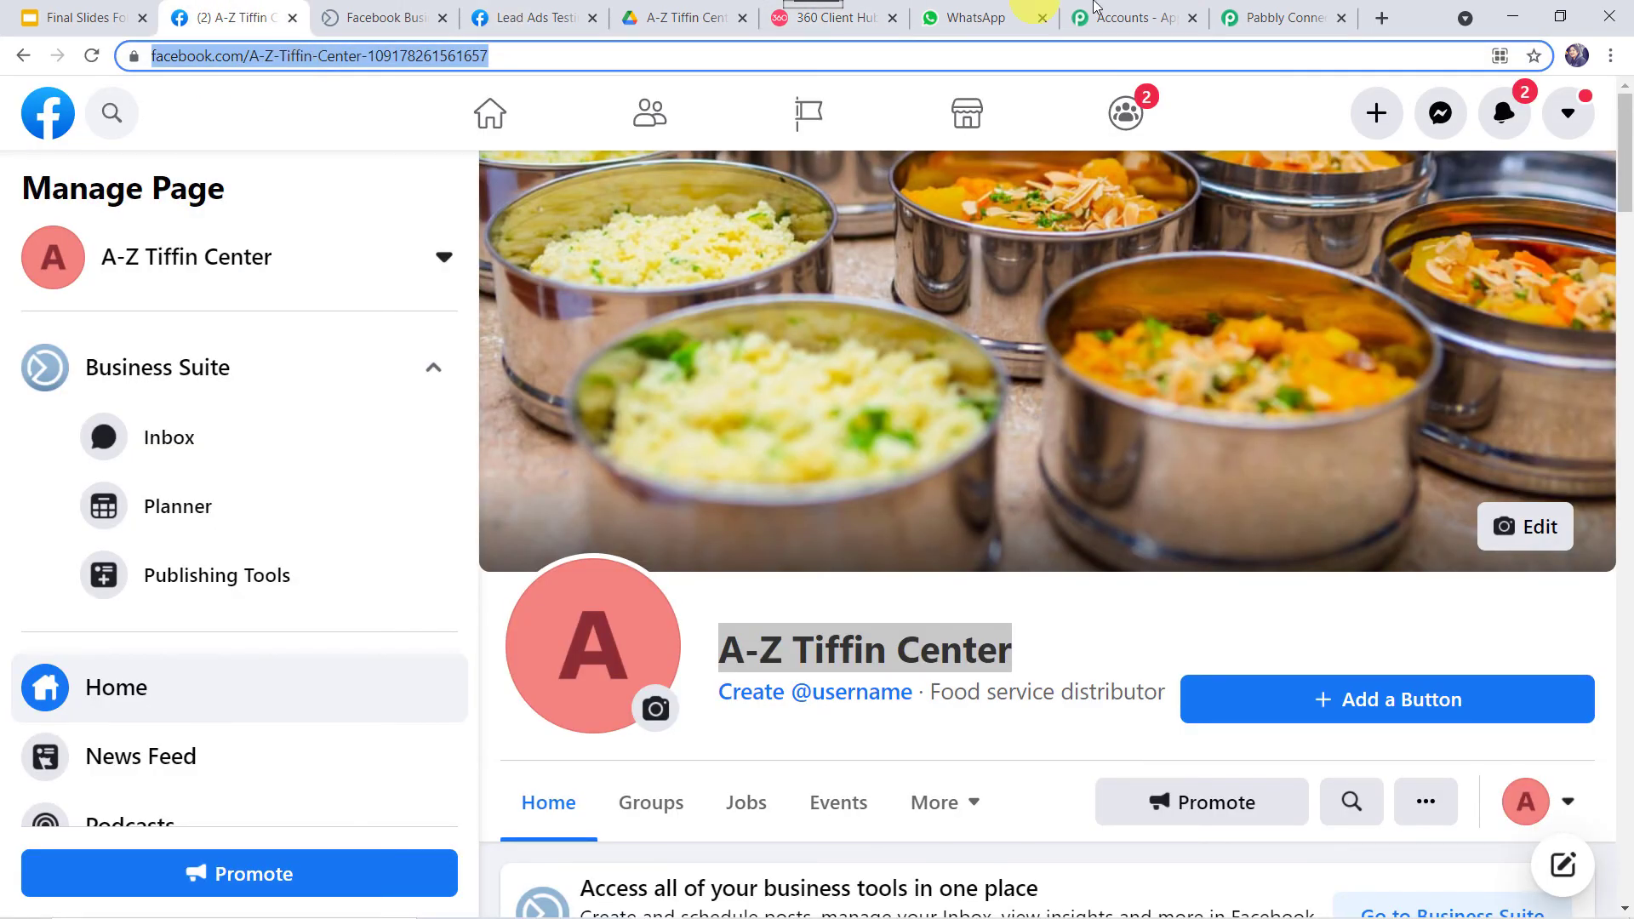
pyautogui.click(1251, 17)
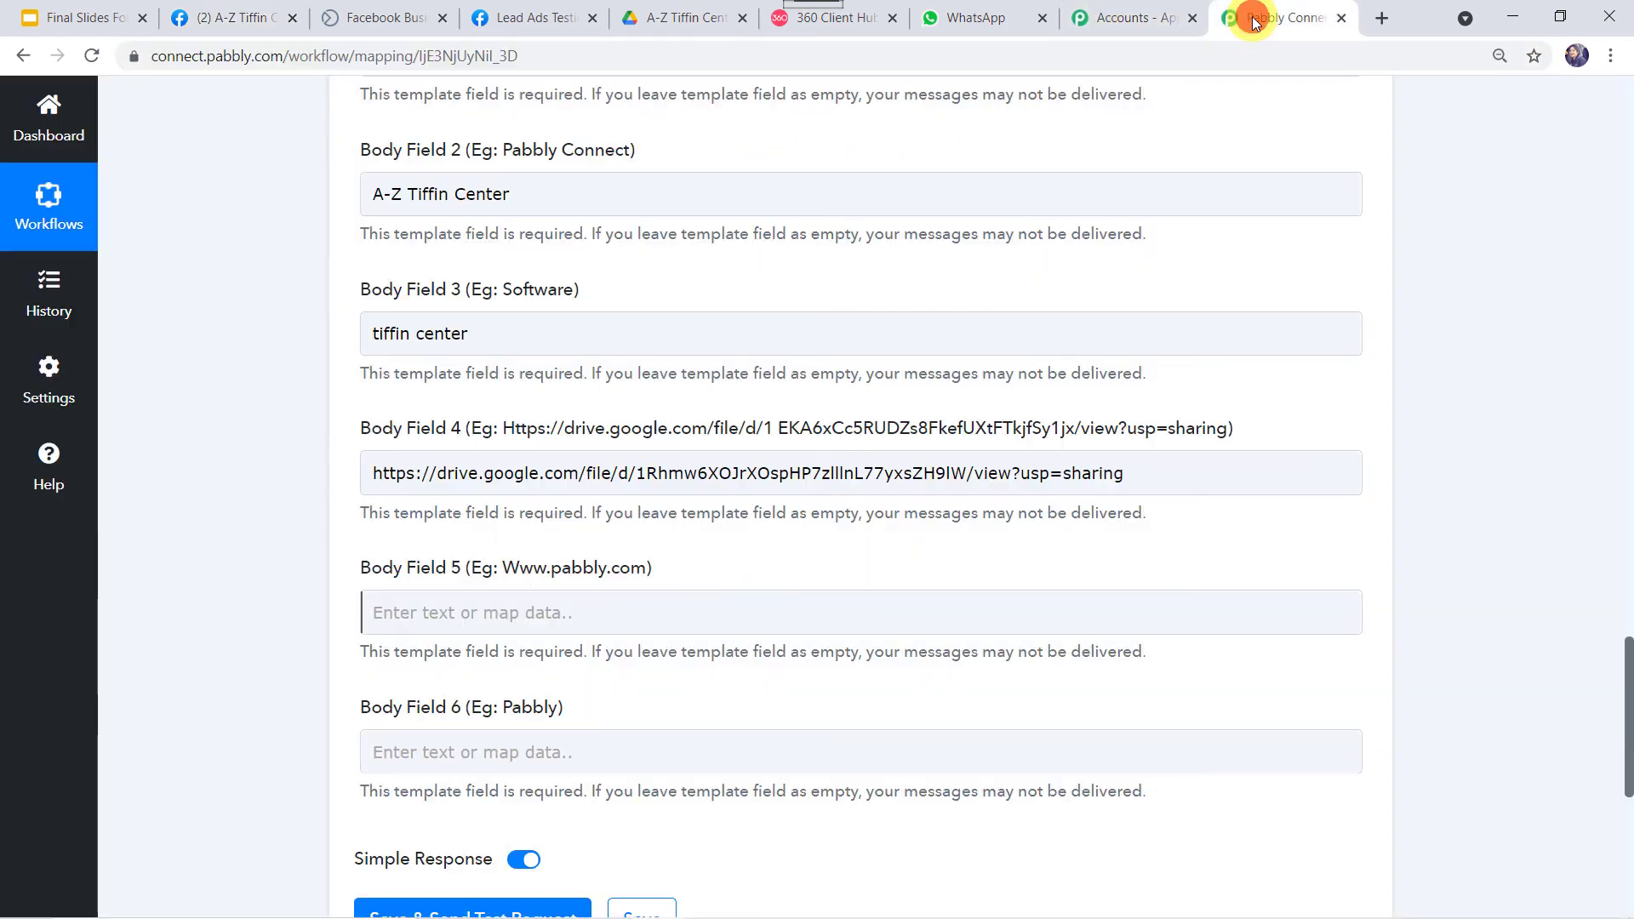
pyautogui.click(412, 612)
pyautogui.rightClick(412, 612)
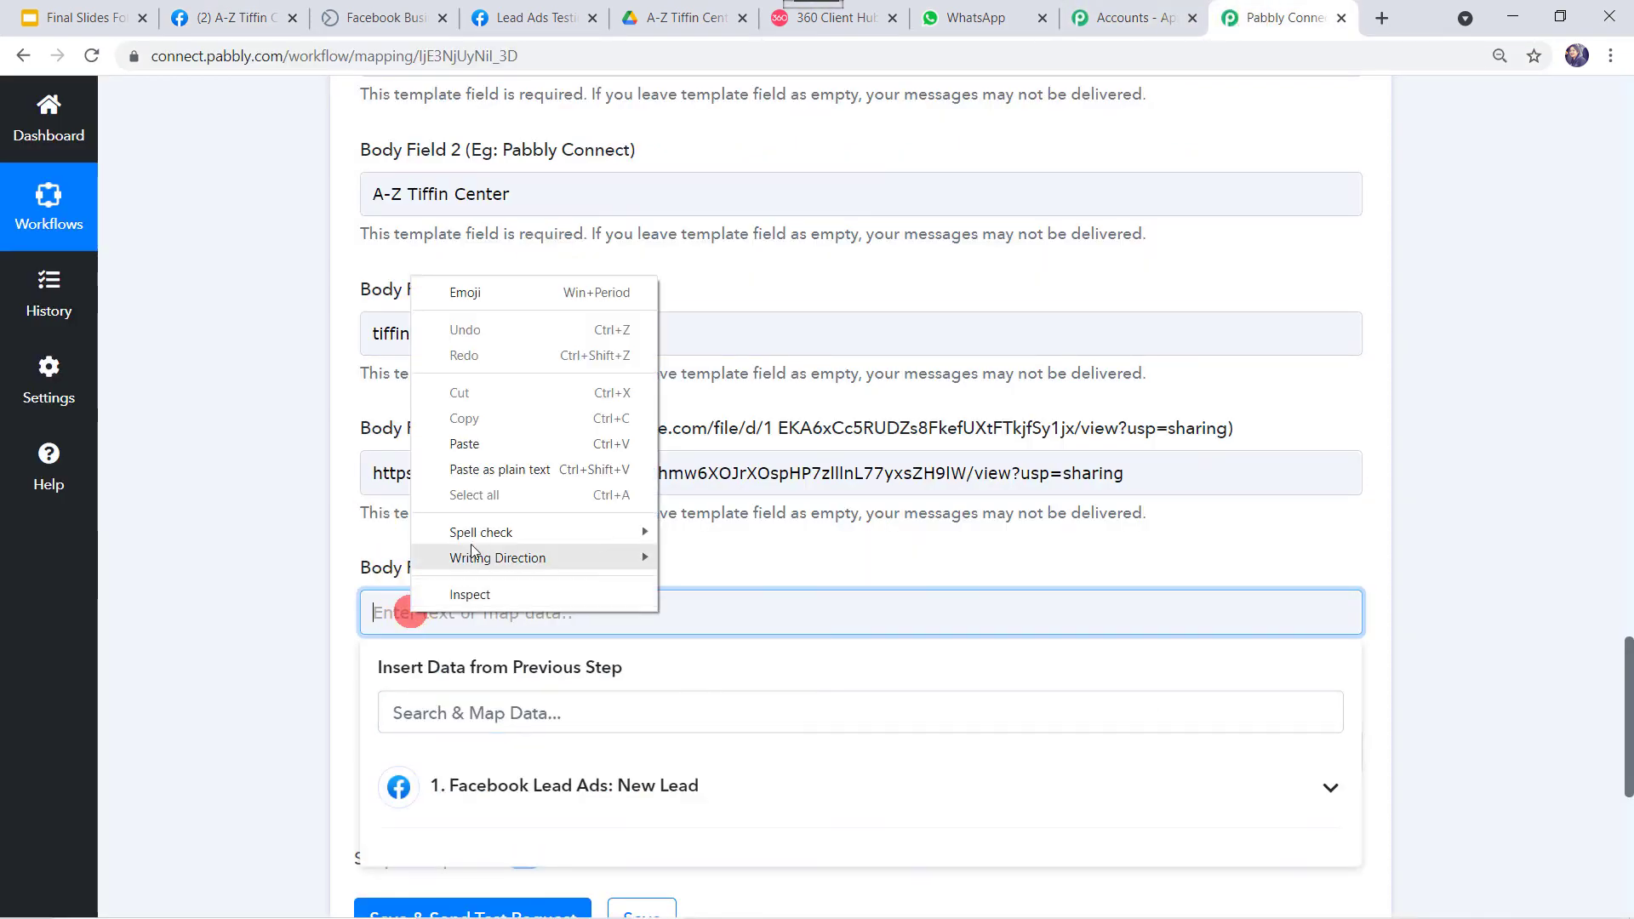
pyautogui.click(464, 444)
pyautogui.click(170, 673)
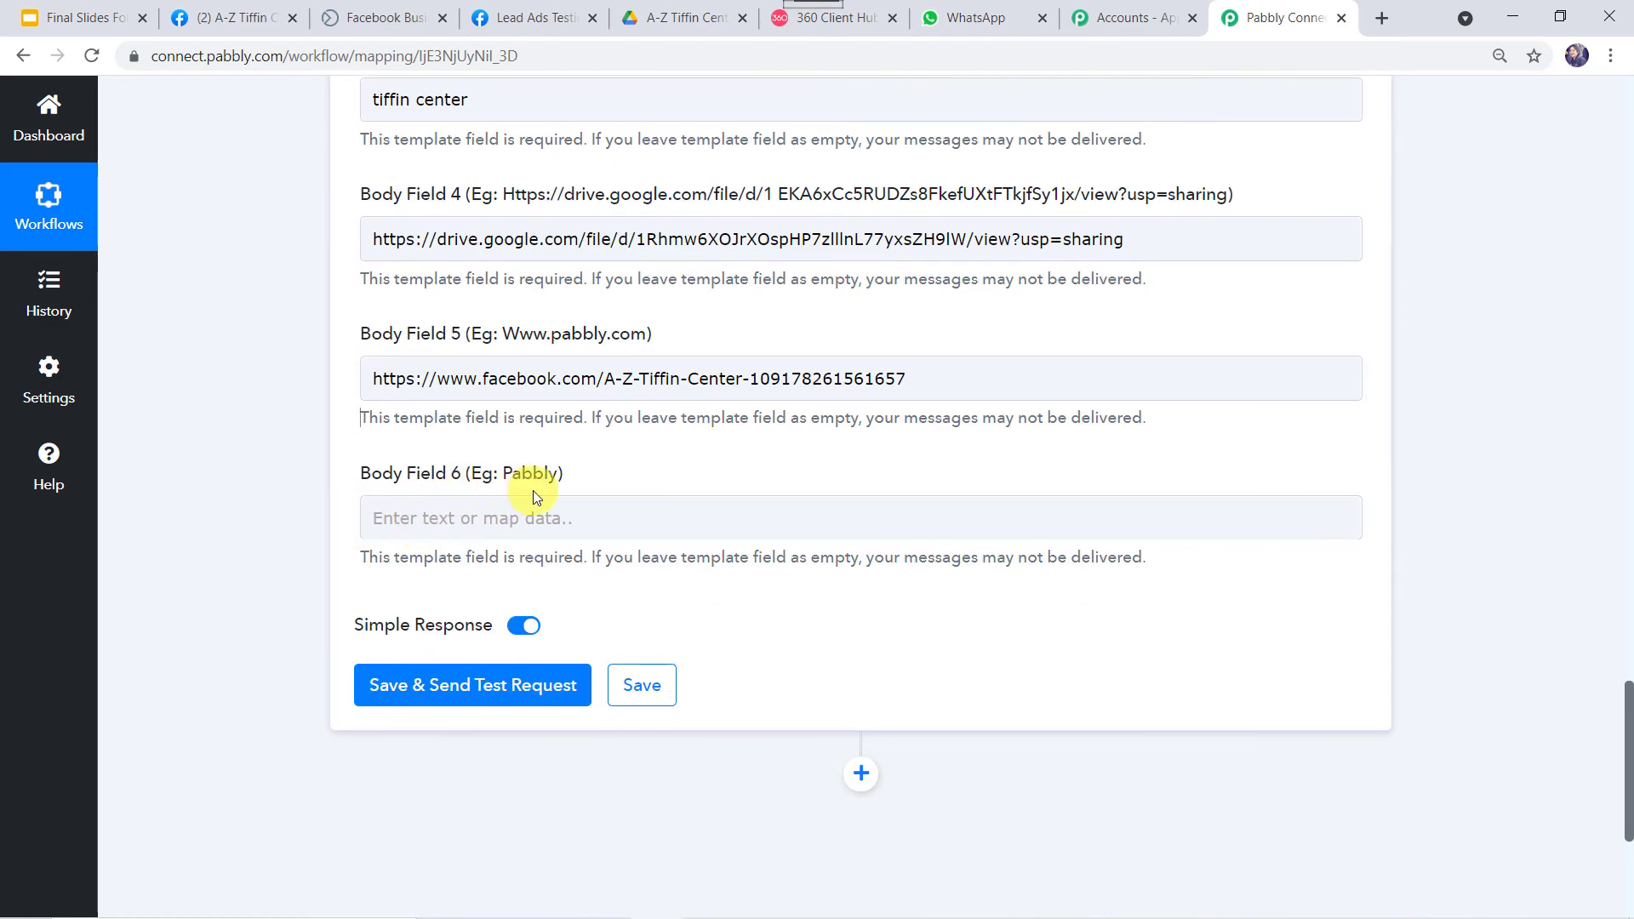
# Fill Body Field 6 with 'A-Z Tiffin Center' copied from Body Field 2.
pyautogui.click(803, 29)
pyautogui.scroll(-3, 978, 642)
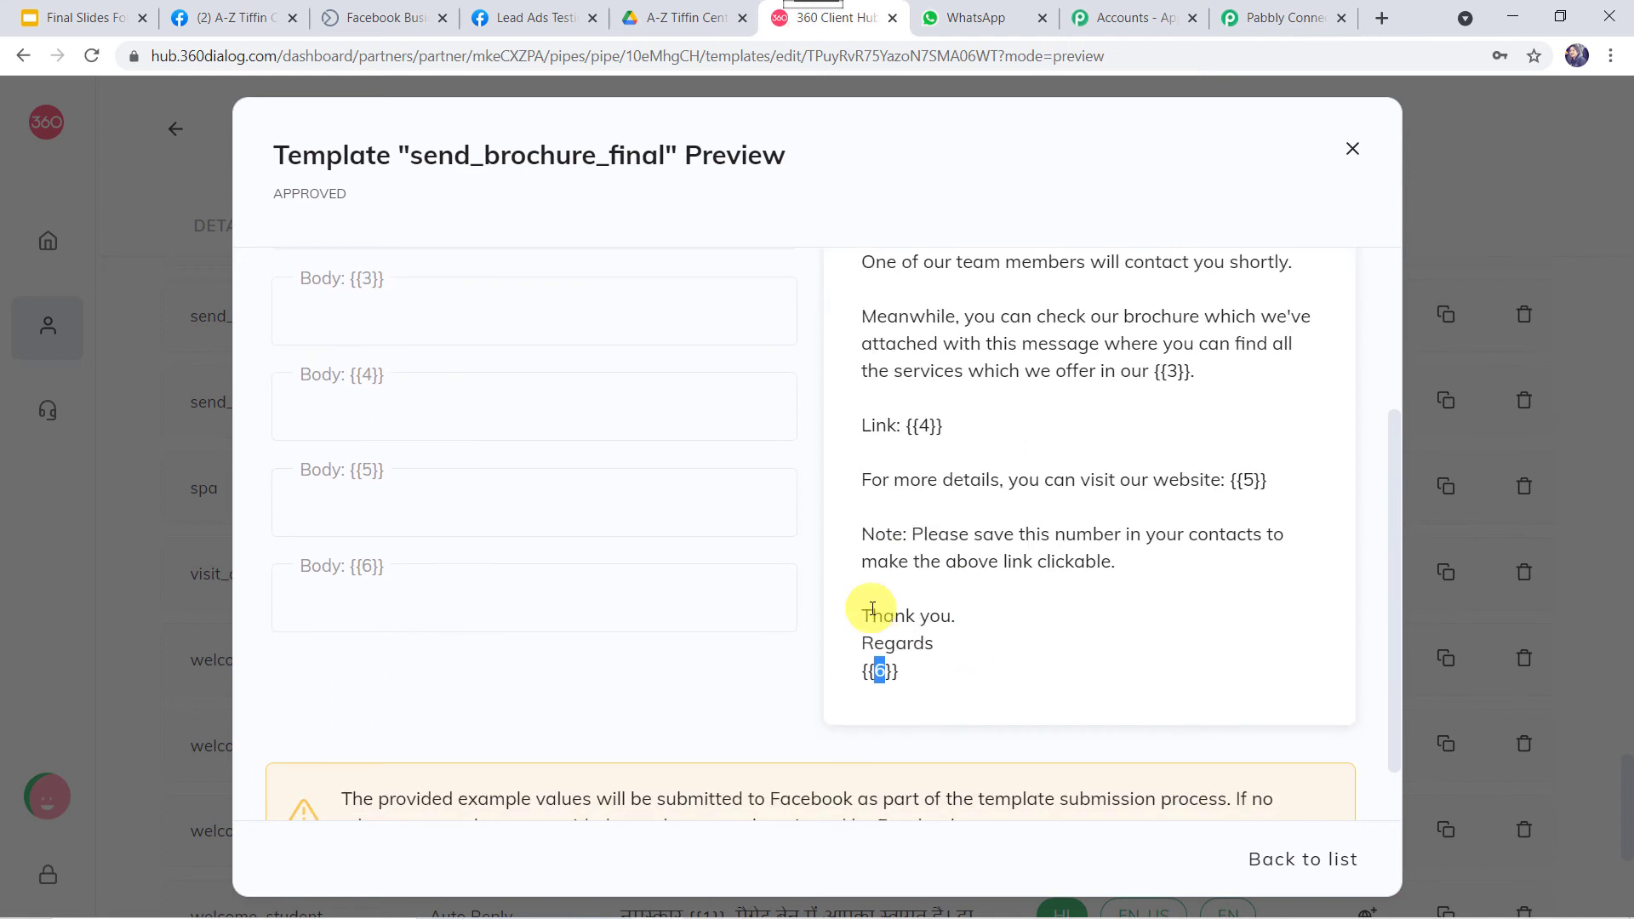
pyautogui.doubleClick(879, 671)
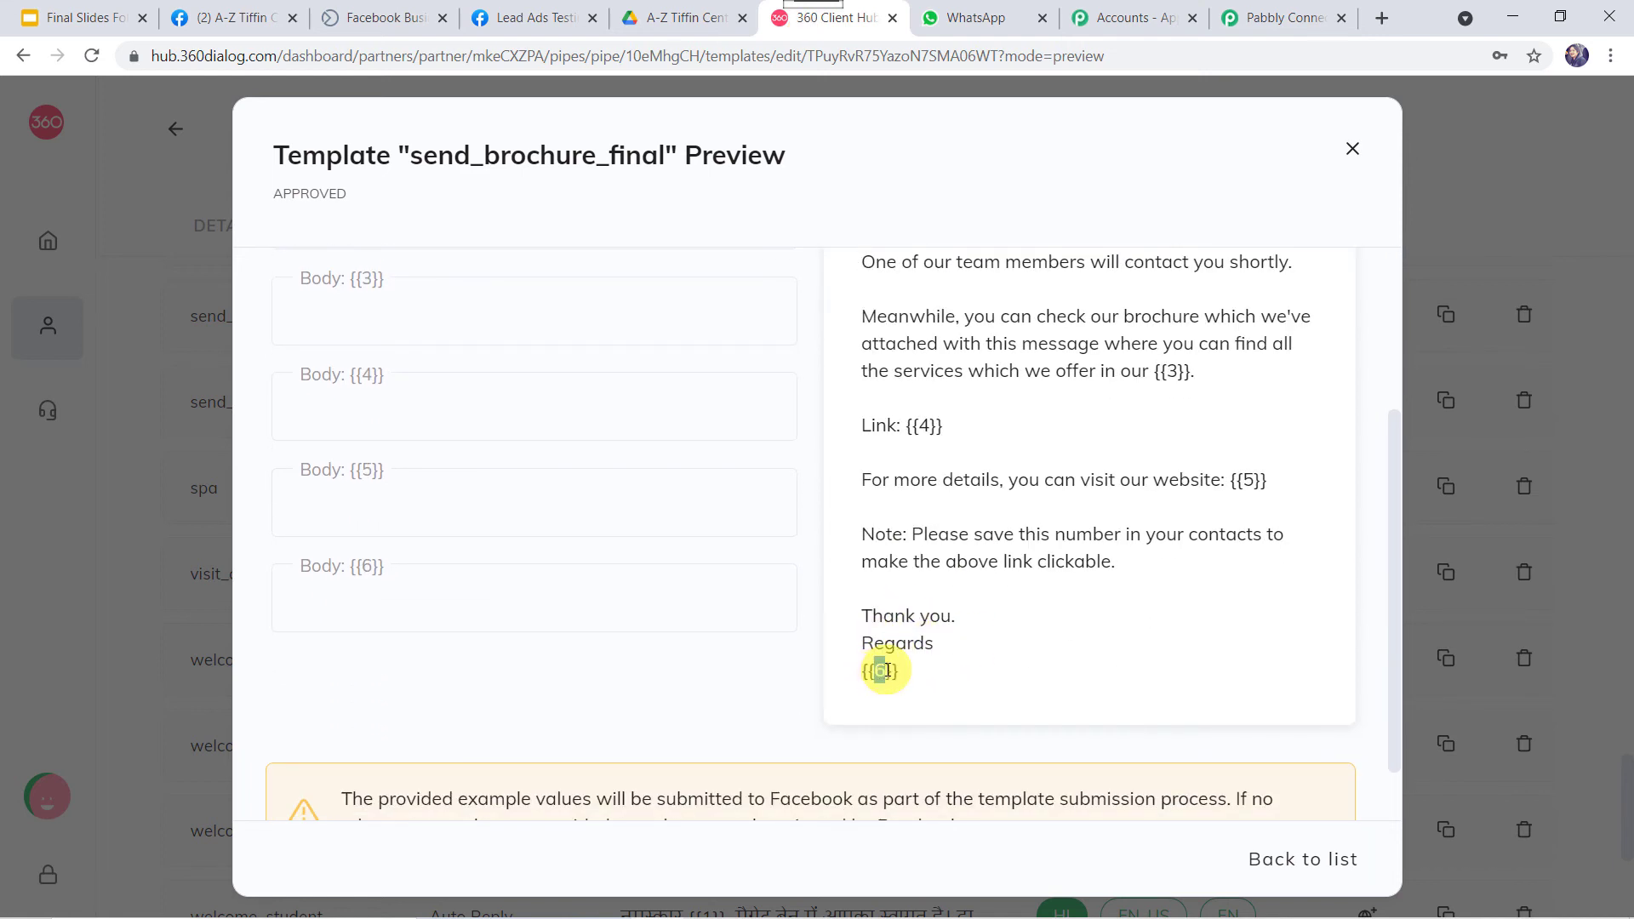
pyautogui.click(1276, 10)
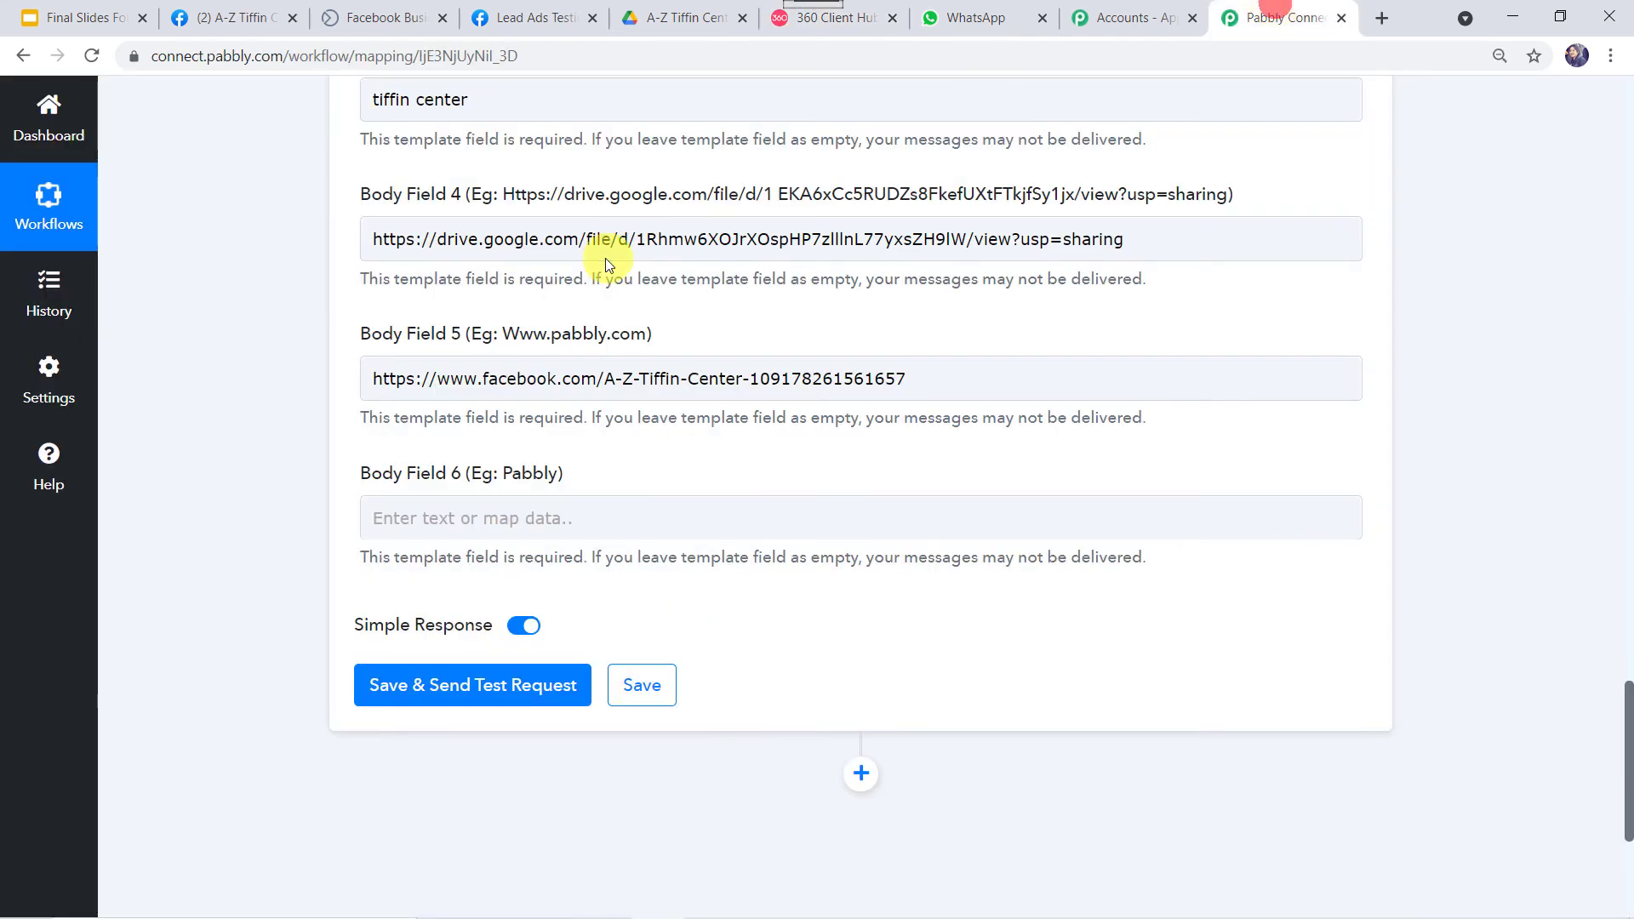
pyautogui.scroll(3, 605, 258)
pyautogui.click(545, 204)
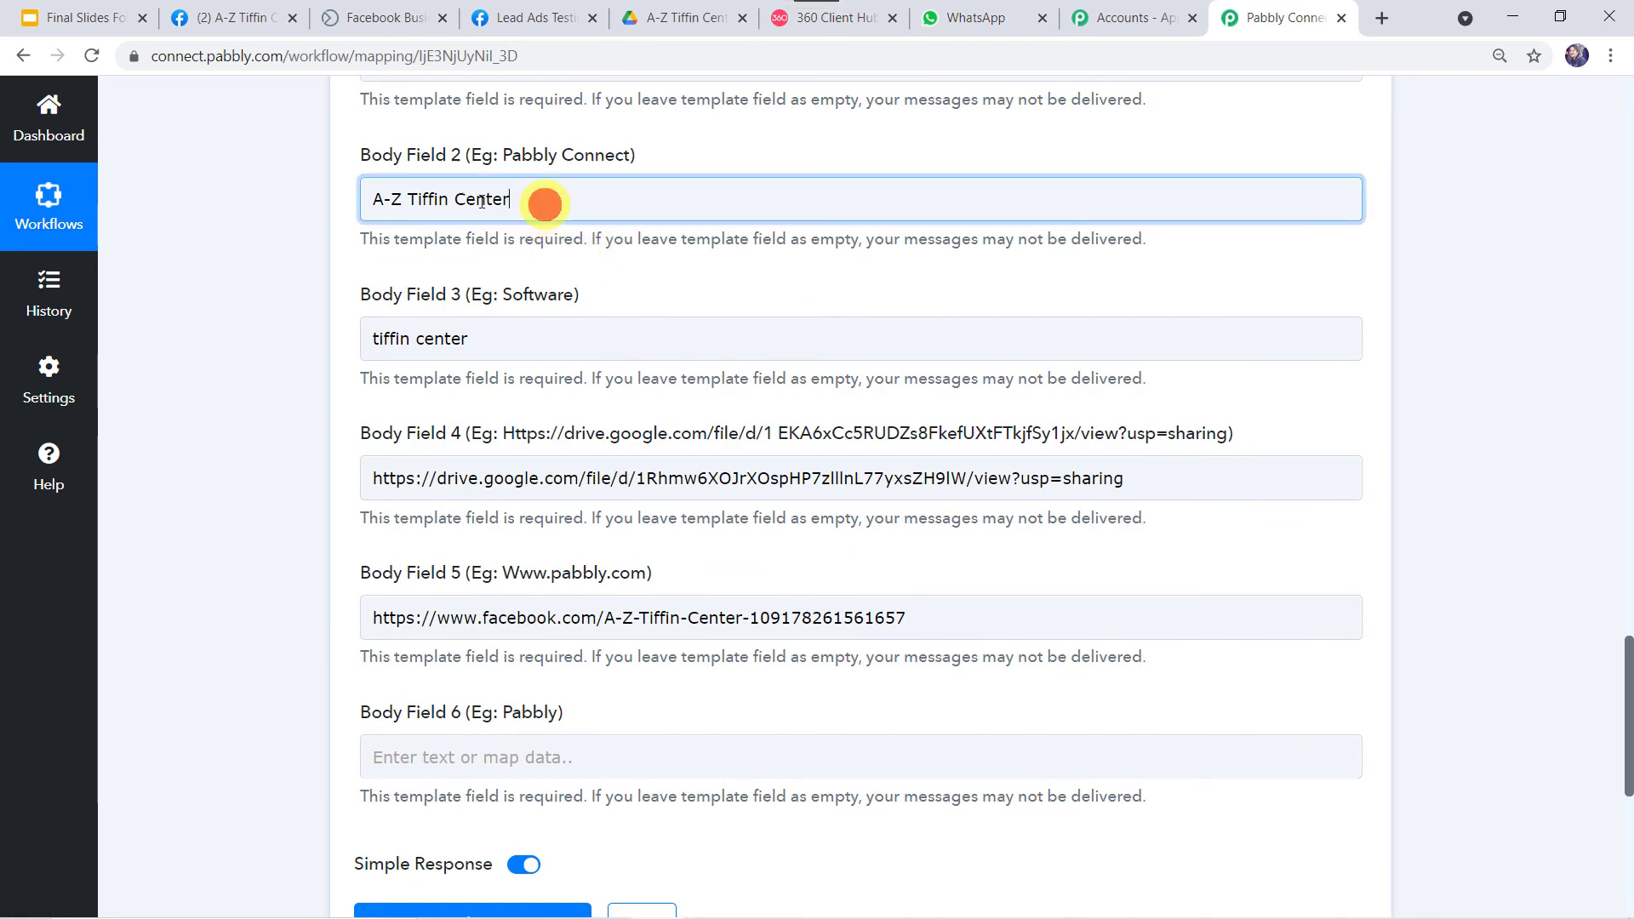
pyautogui.moveTo(482, 201); pyautogui.dragTo(346, 187)
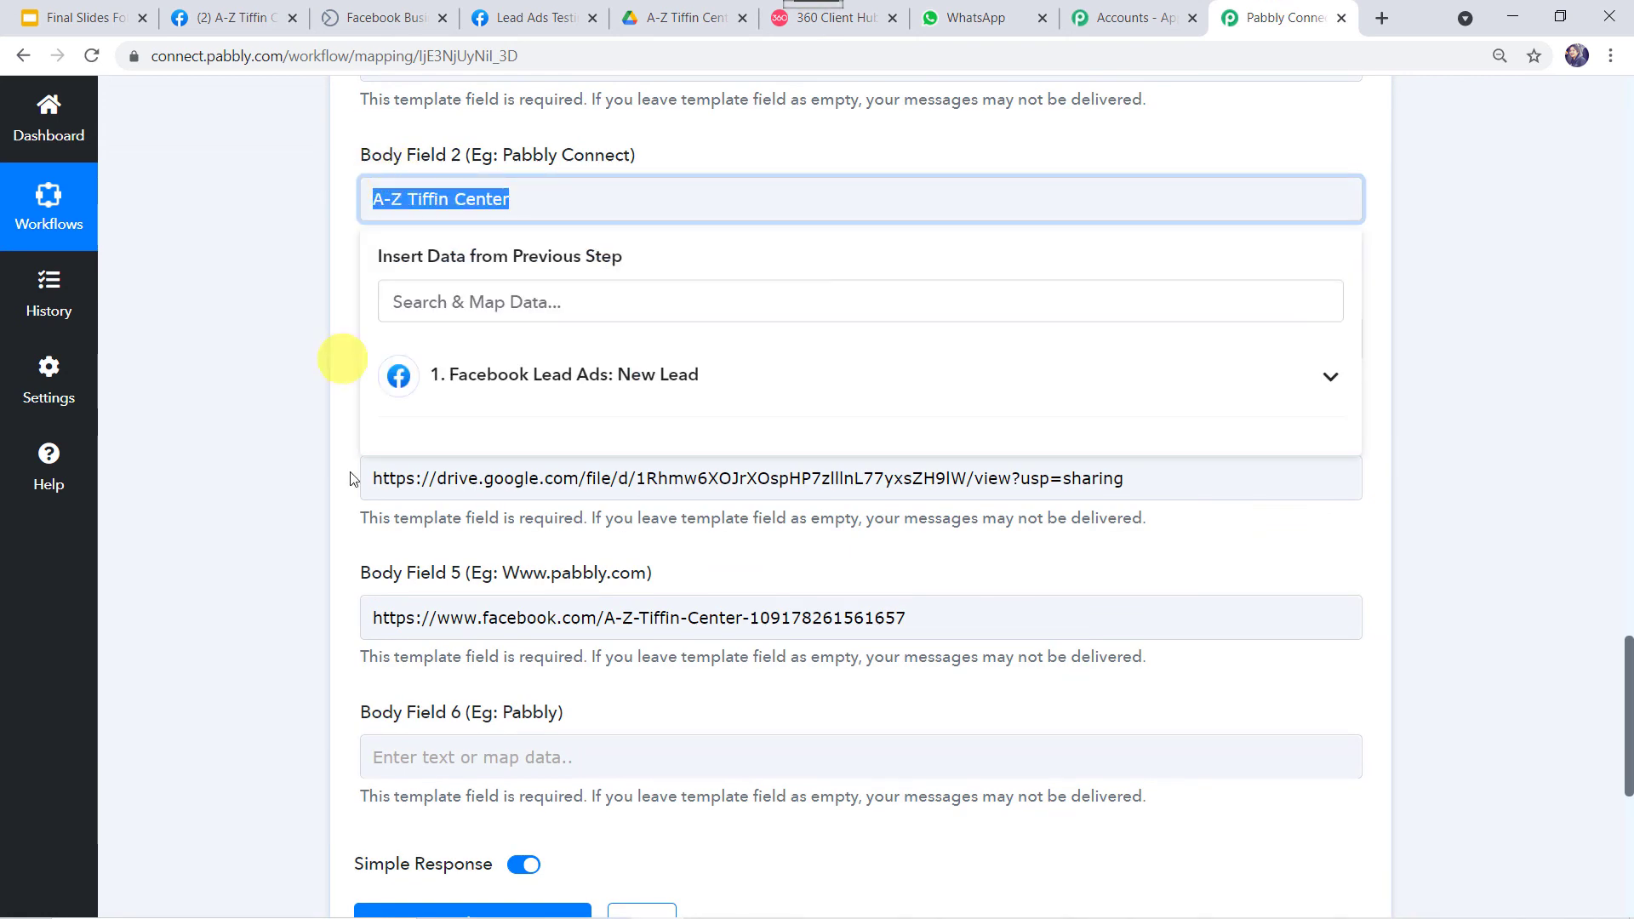
pyautogui.click(437, 755)
pyautogui.hotkey('ctrl', 'v')
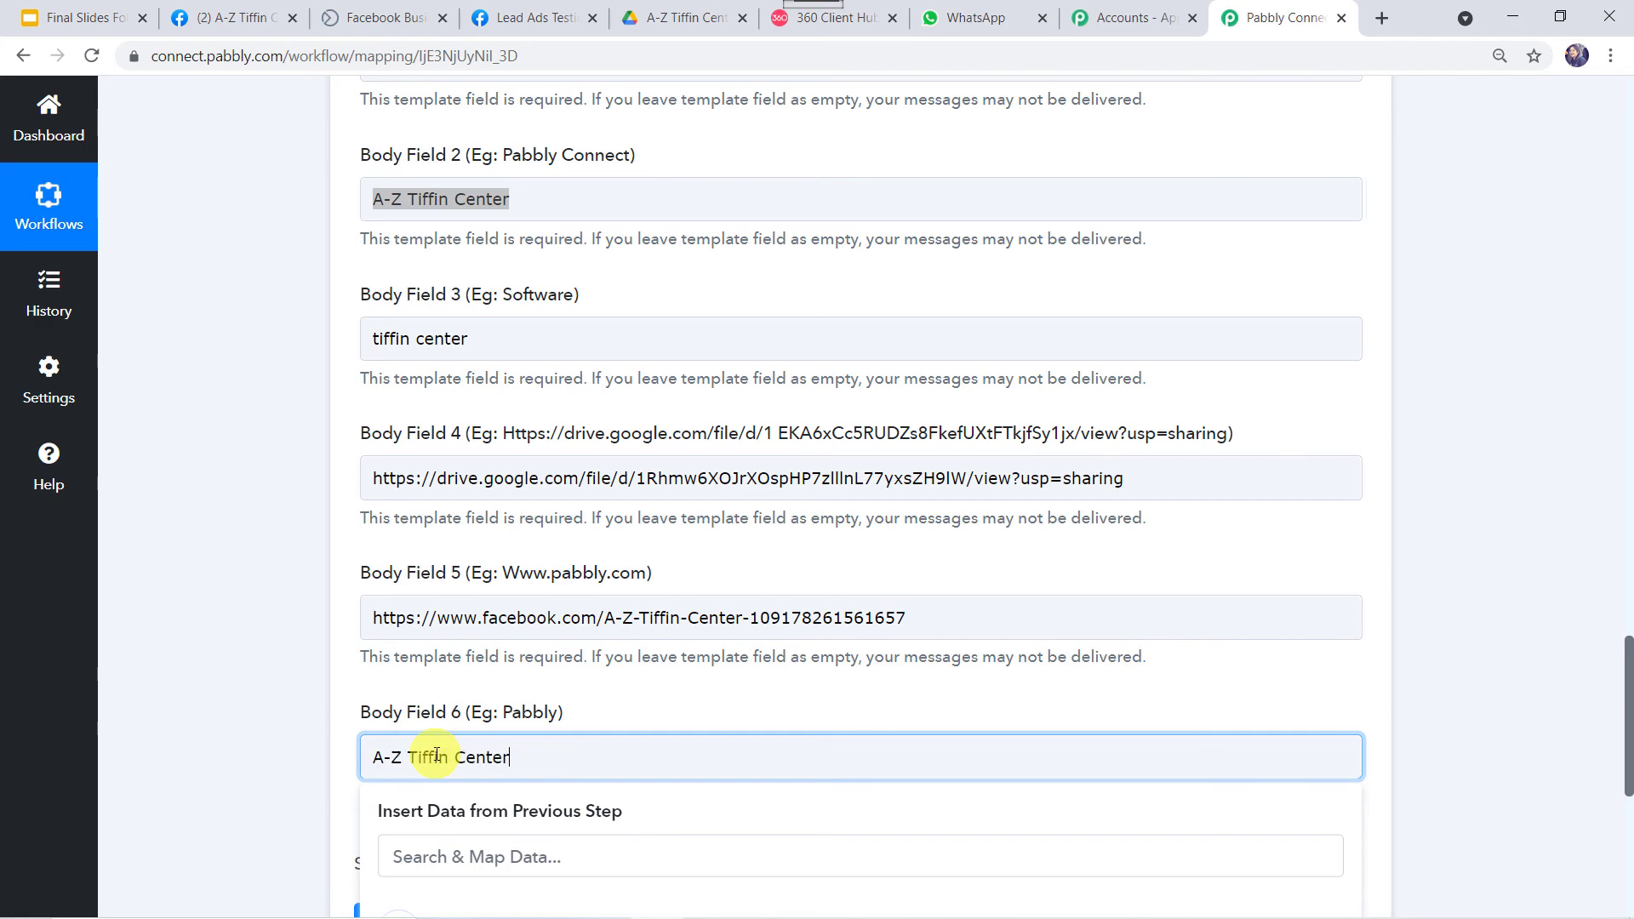
pyautogui.scroll(-2, 436, 754)
pyautogui.click(203, 581)
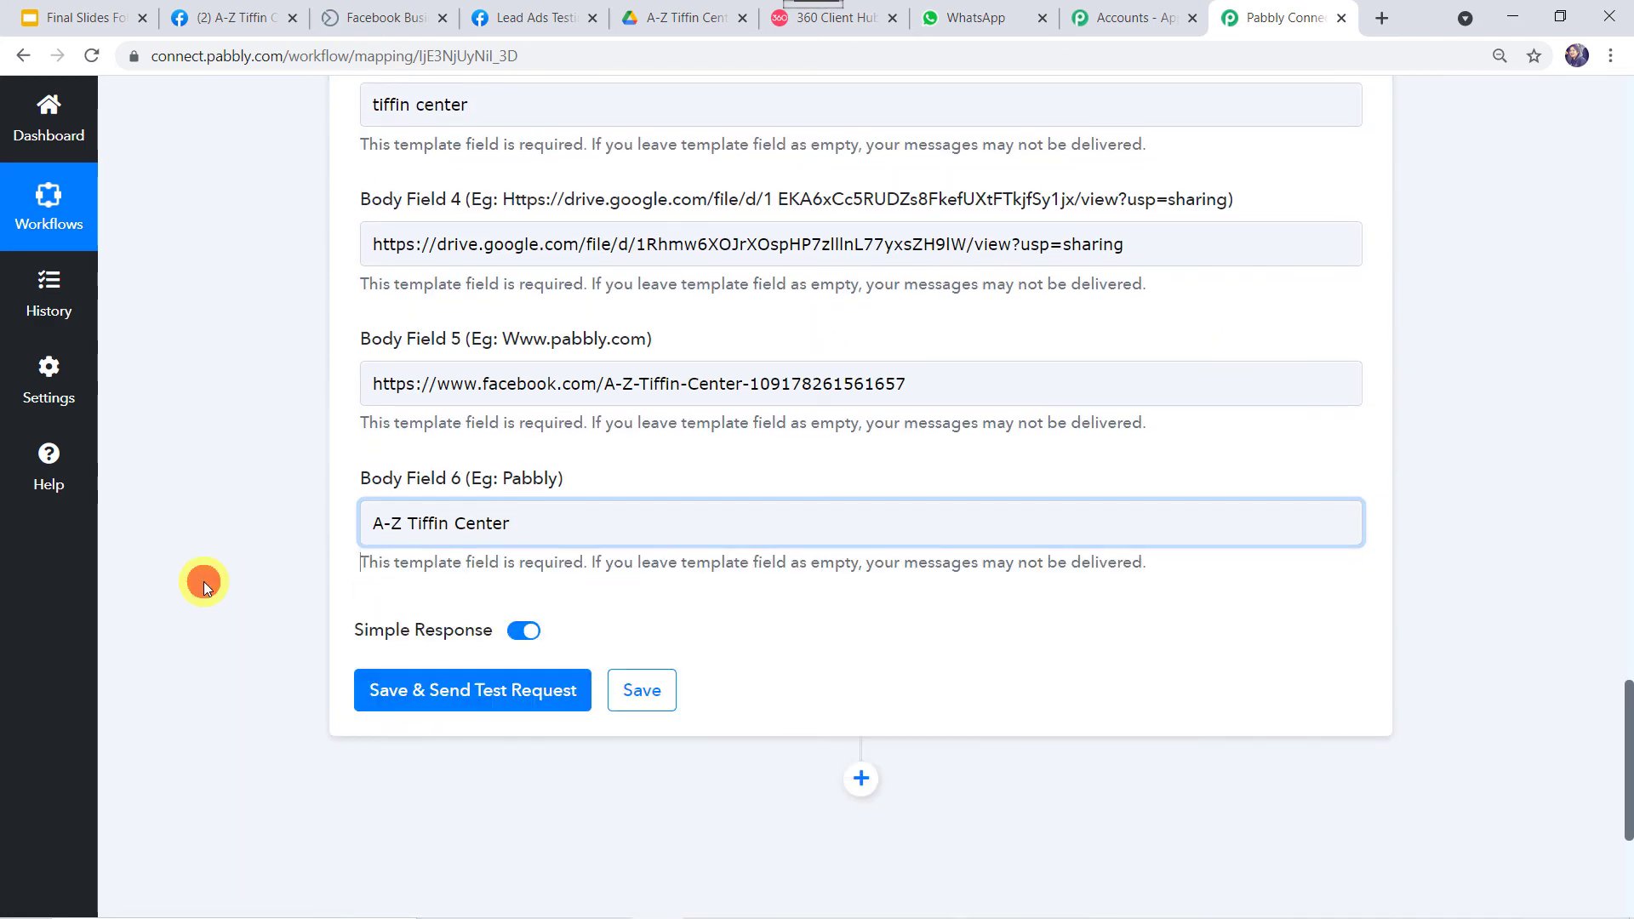
# Save the mapping, send a test message, confirm the successful response, then switch to WhatsApp Web.
pyautogui.click(430, 691)
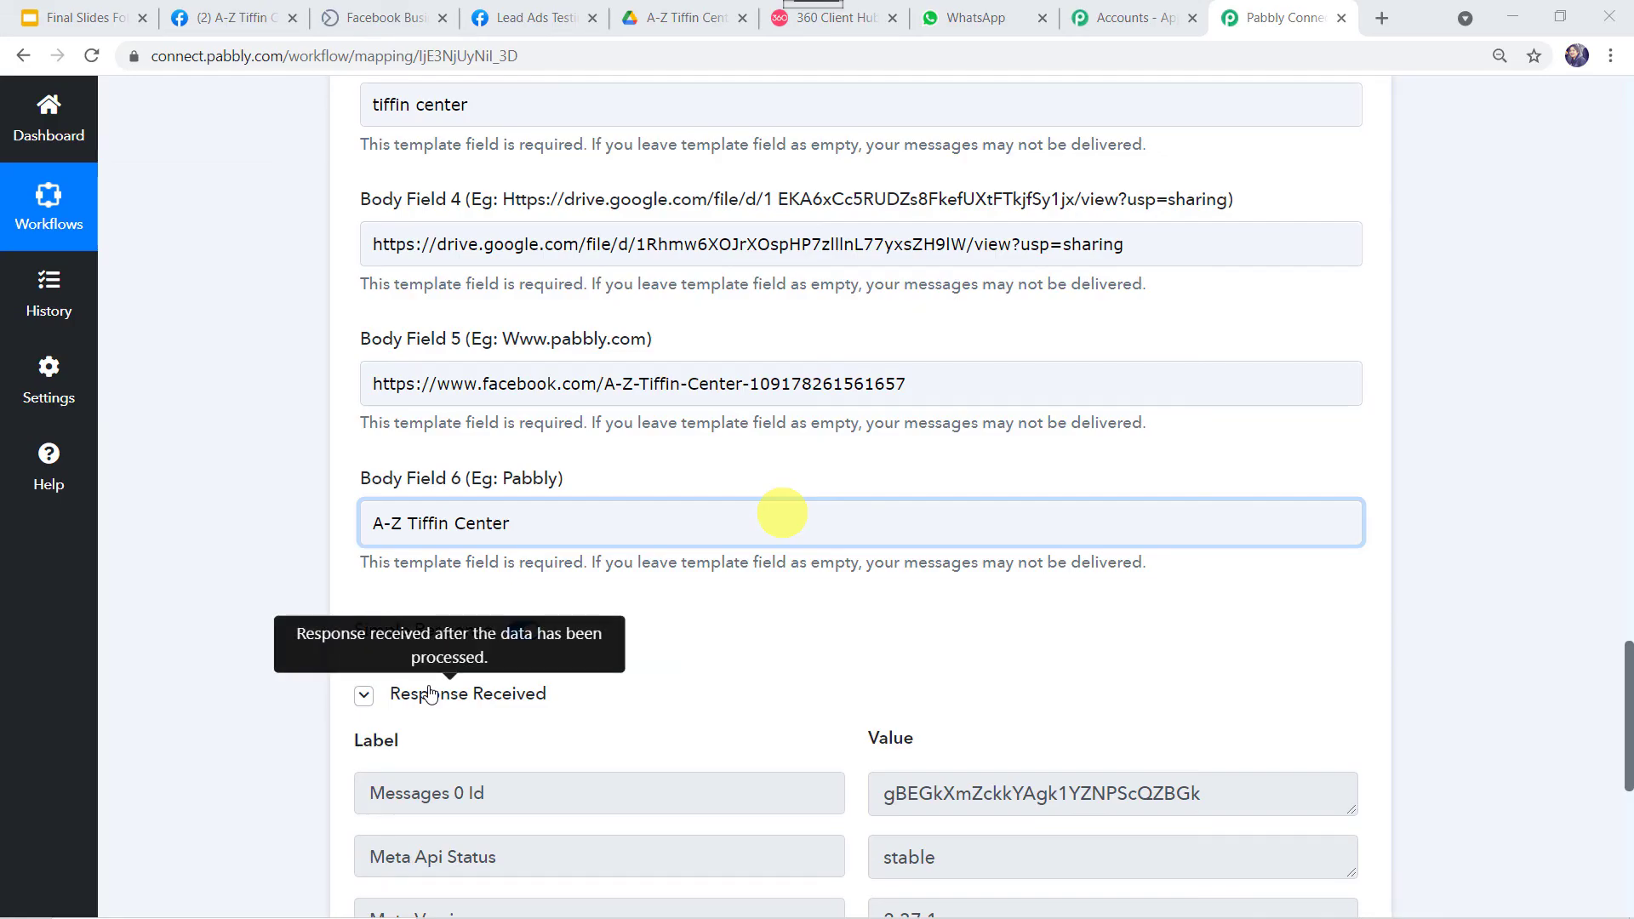
pyautogui.scroll(-2, 618, 699)
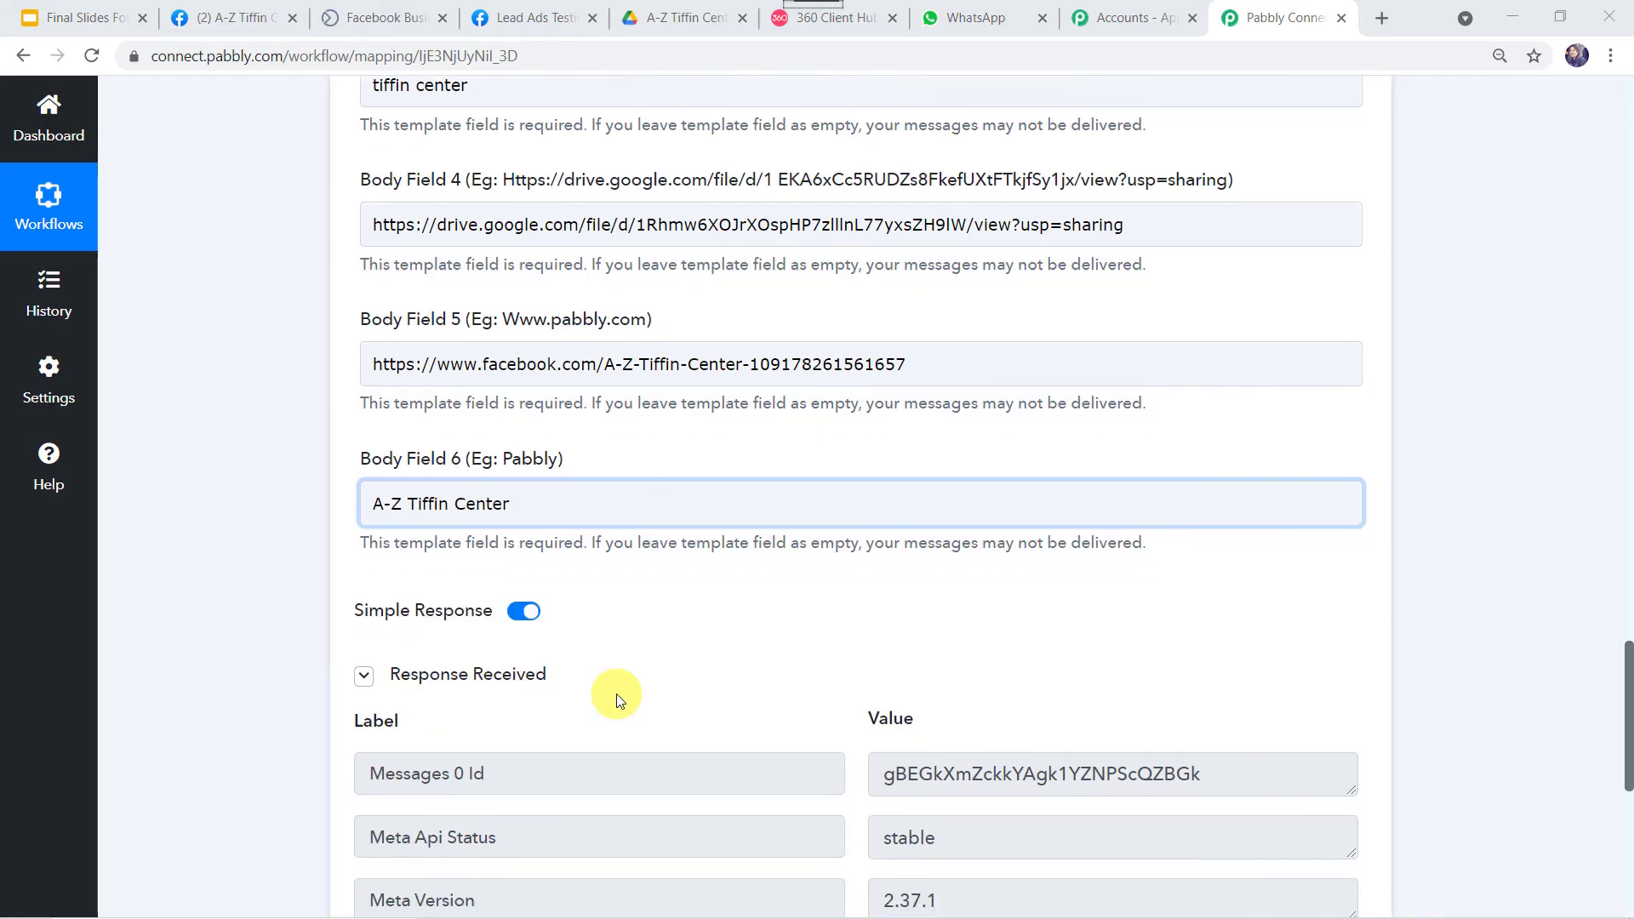
pyautogui.scroll(-2, 616, 692)
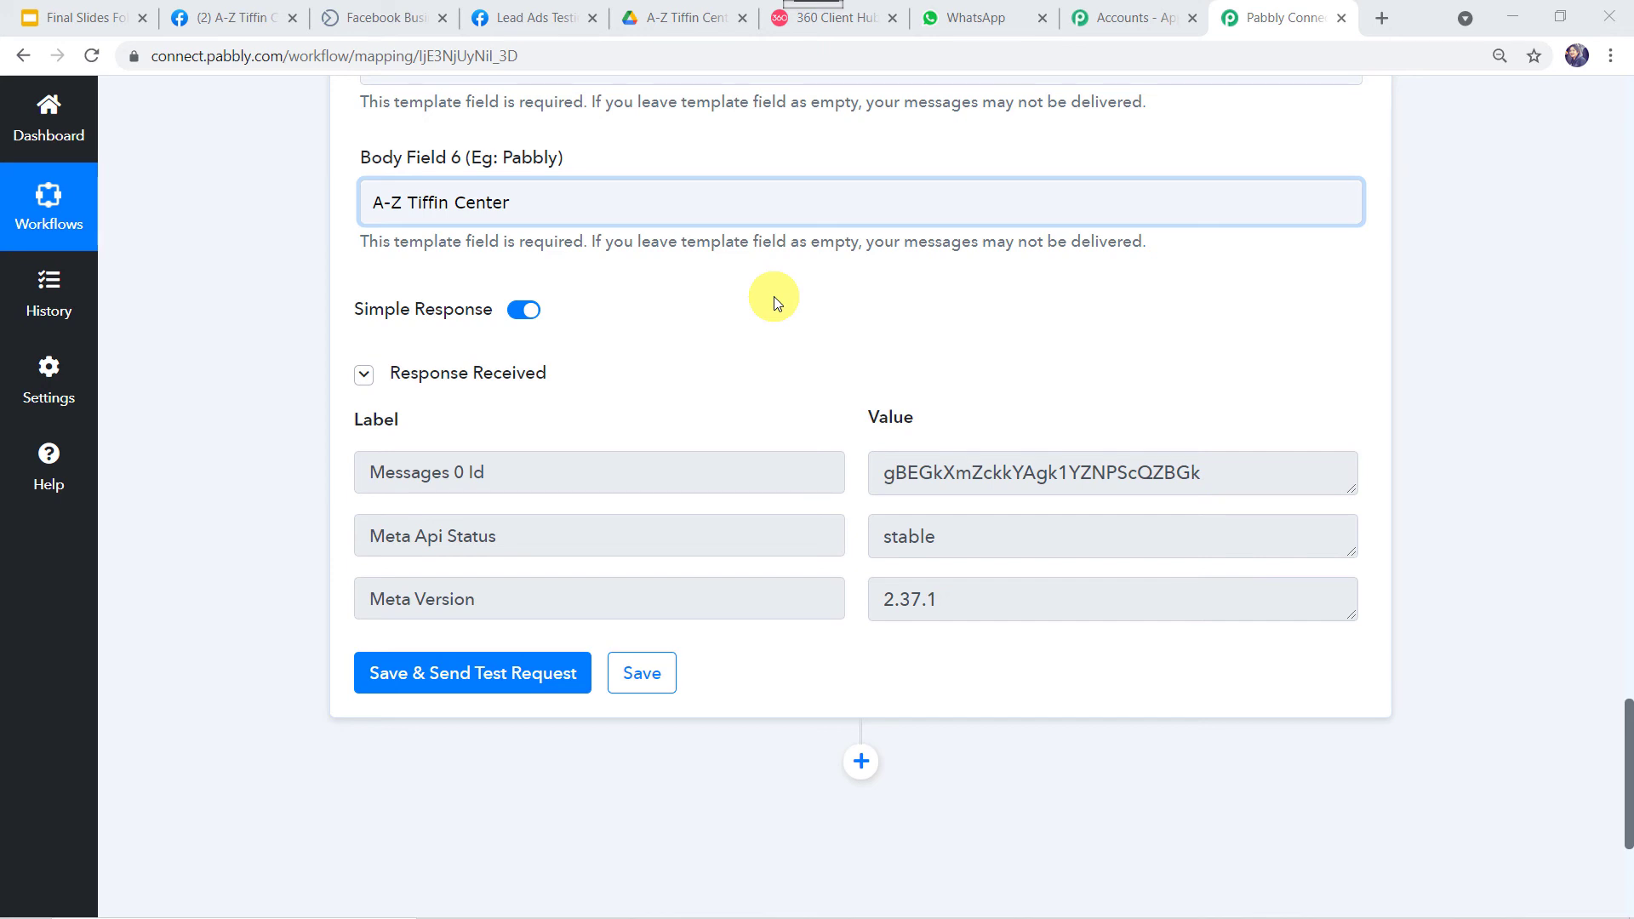
pyautogui.click(978, 19)
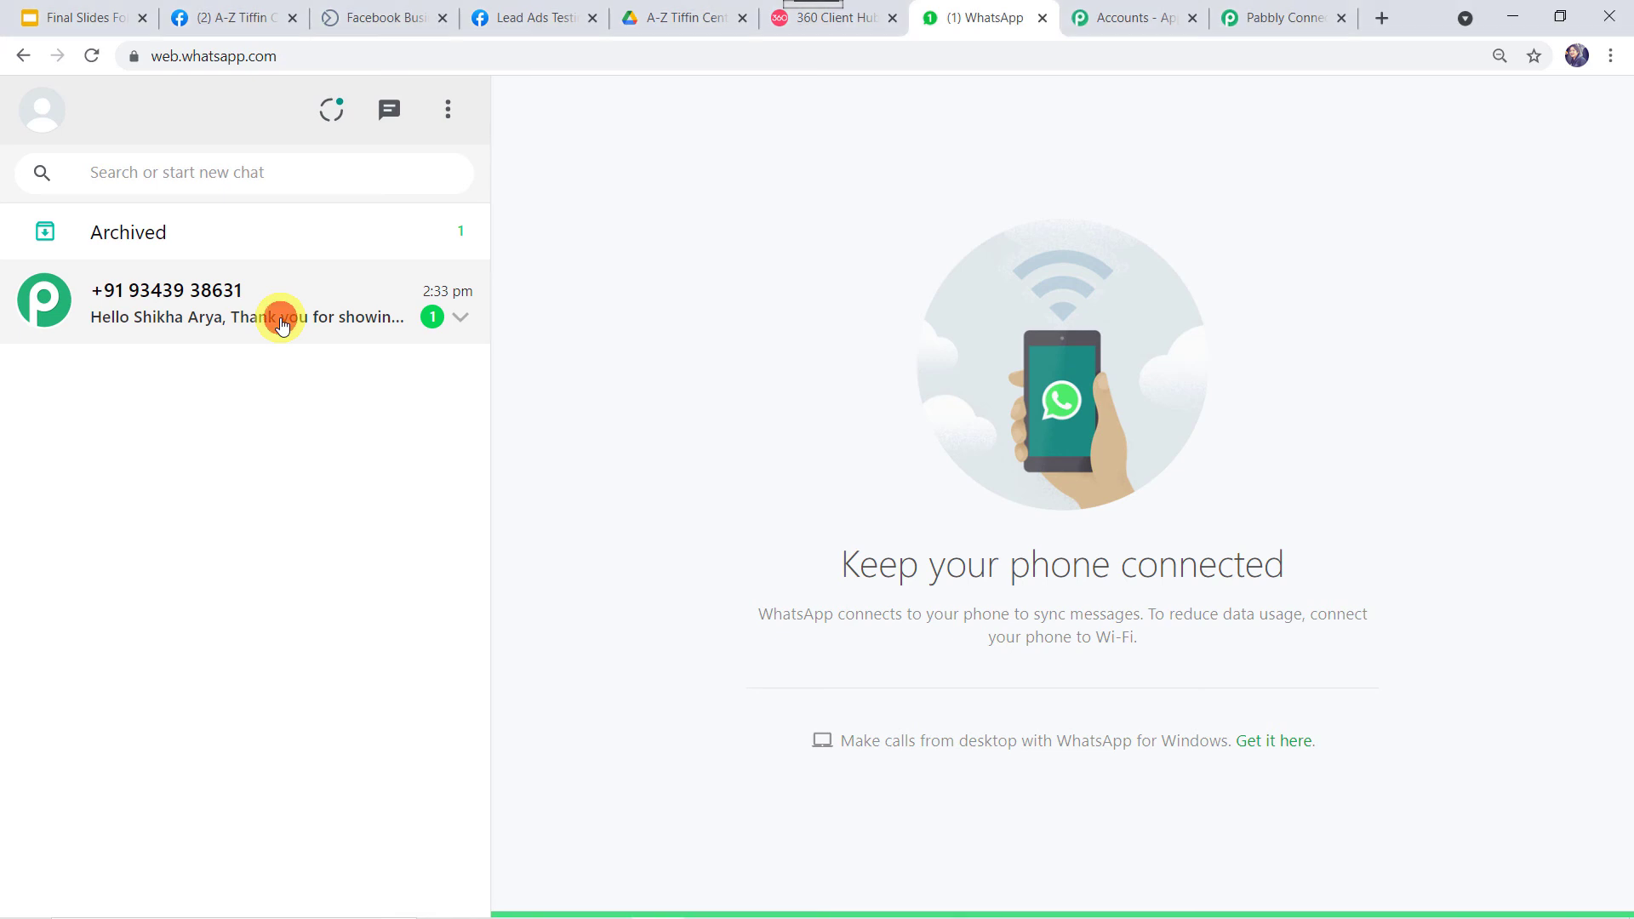
# Open the unread chat and highlight the lead's name, A-Z Tiffin Center, tiffin center and sign-off.
pyautogui.click(281, 324)
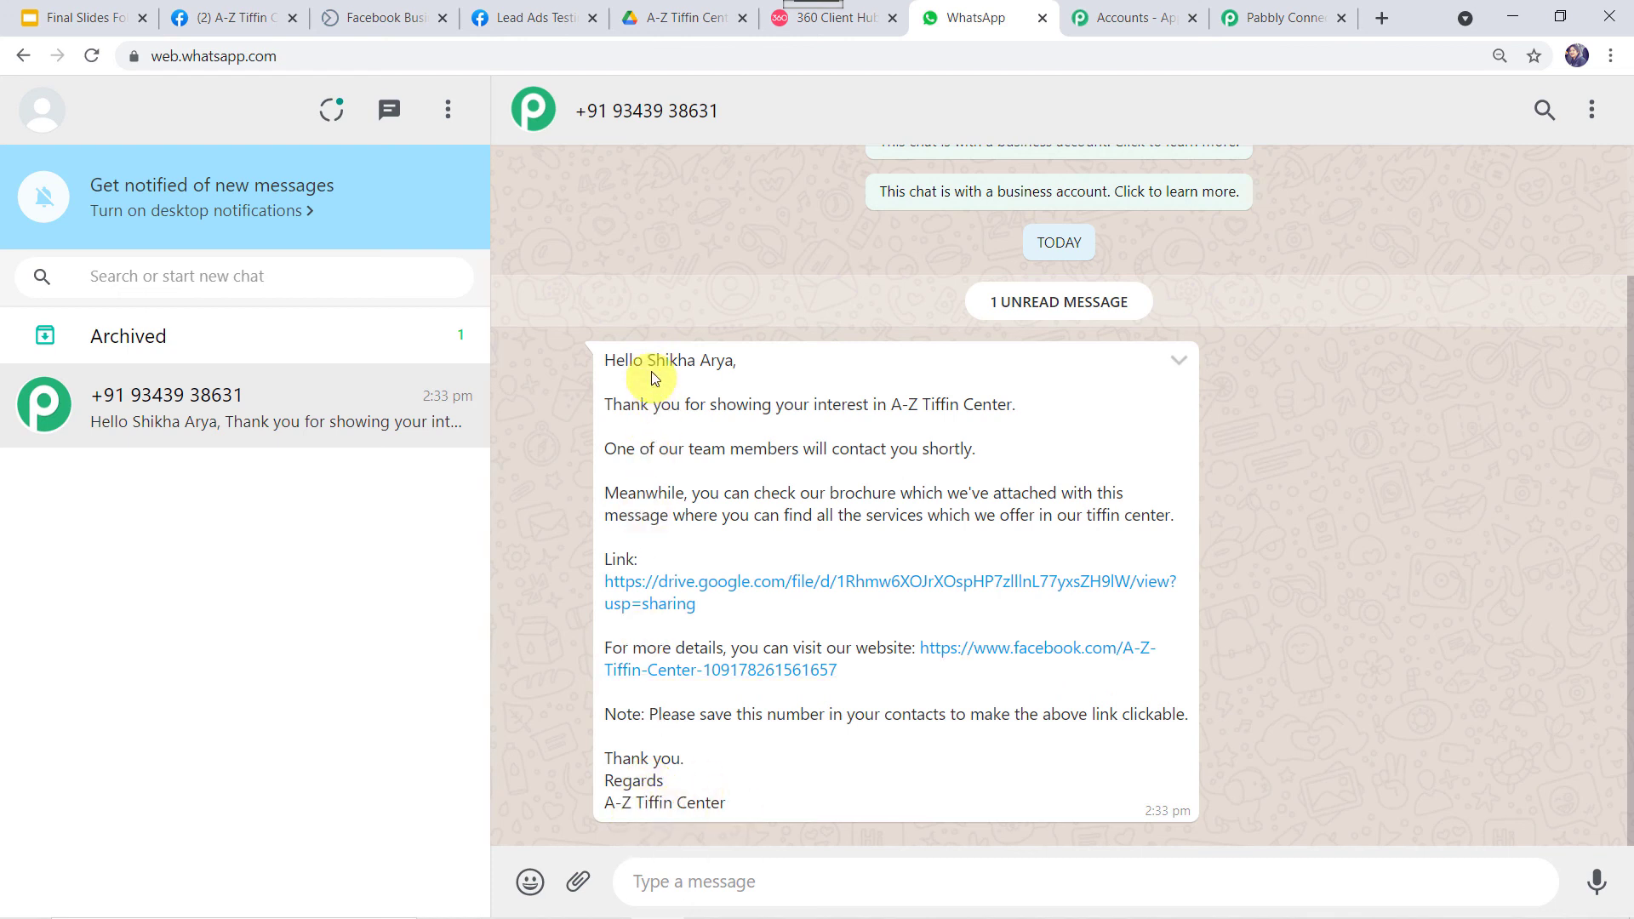
pyautogui.moveTo(644, 358); pyautogui.dragTo(751, 368)
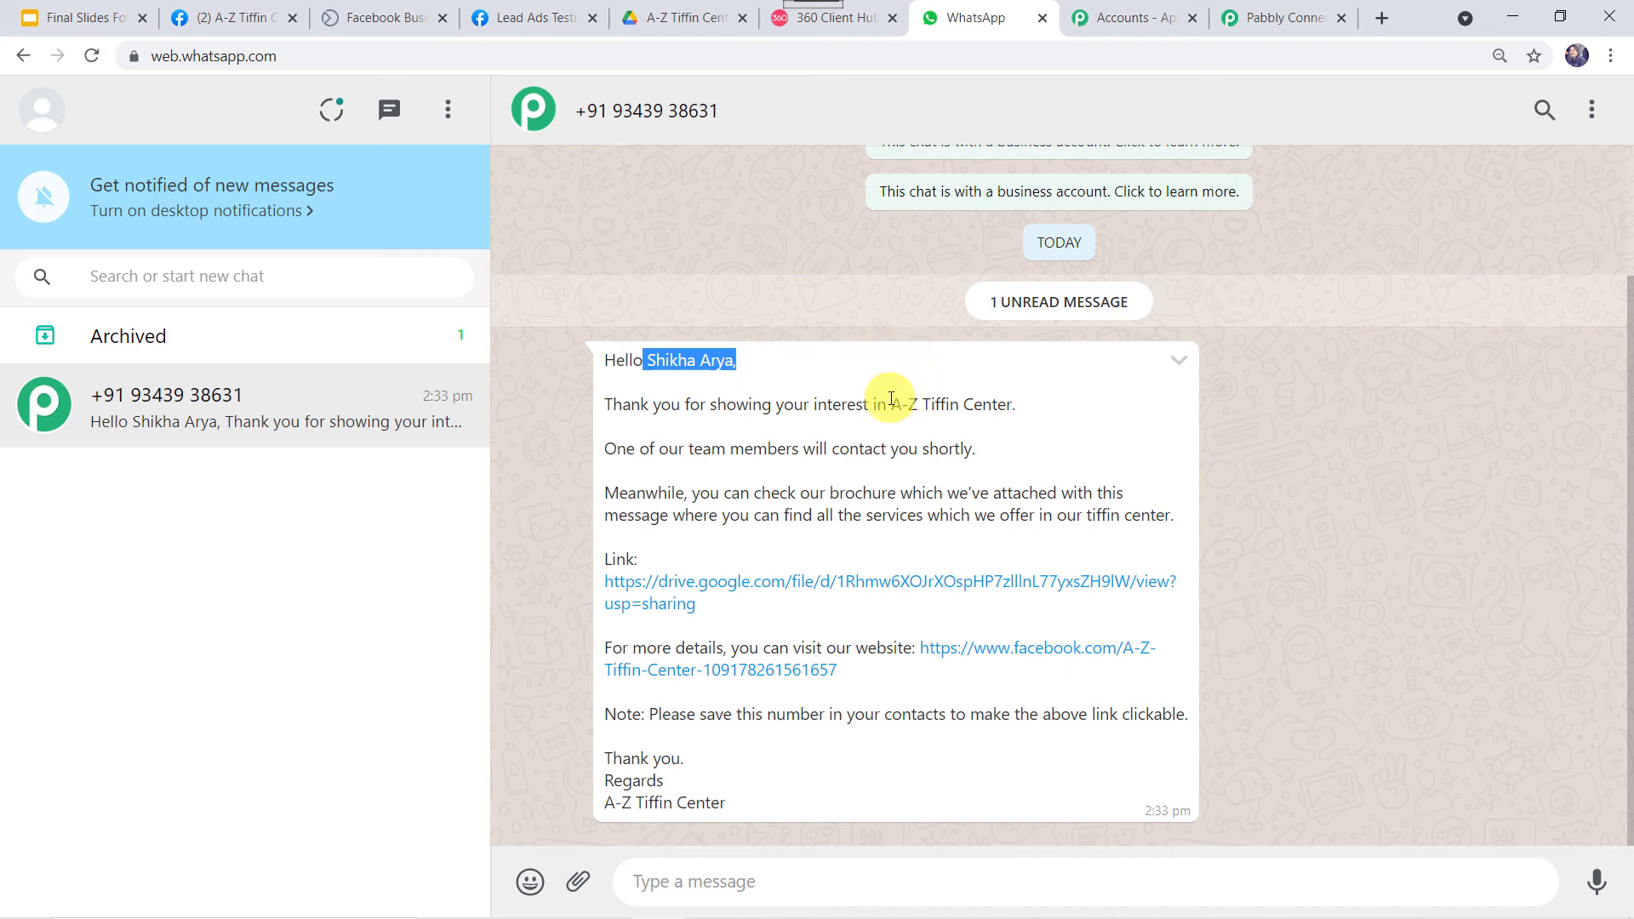
pyautogui.moveTo(891, 398); pyautogui.dragTo(1026, 415)
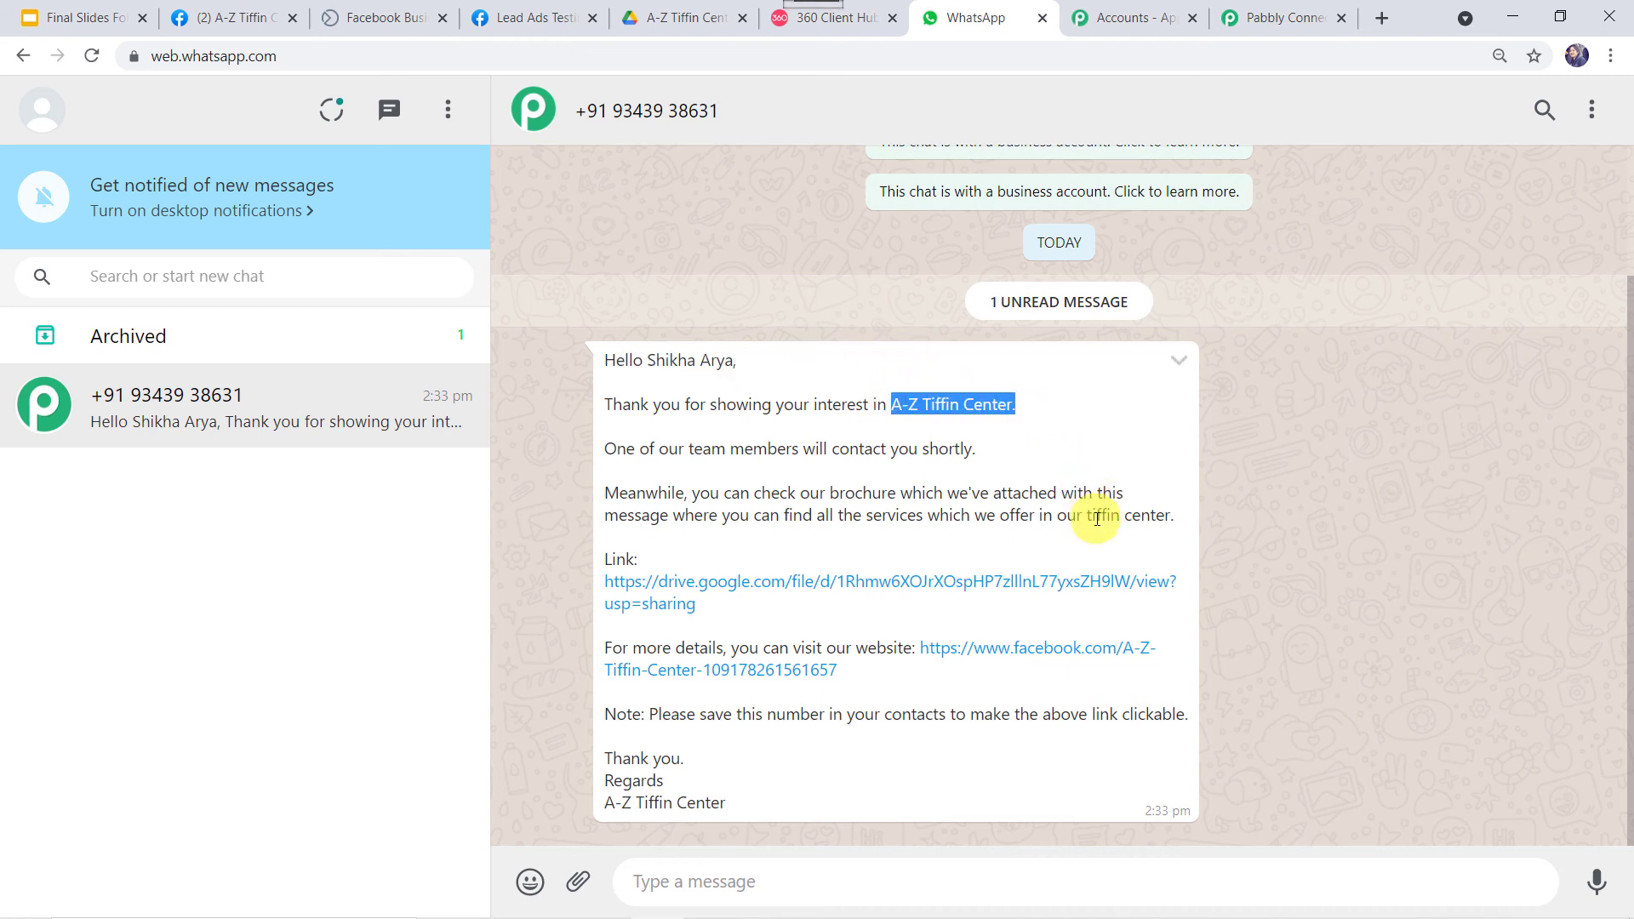
pyautogui.moveTo(1084, 514); pyautogui.dragTo(1179, 520)
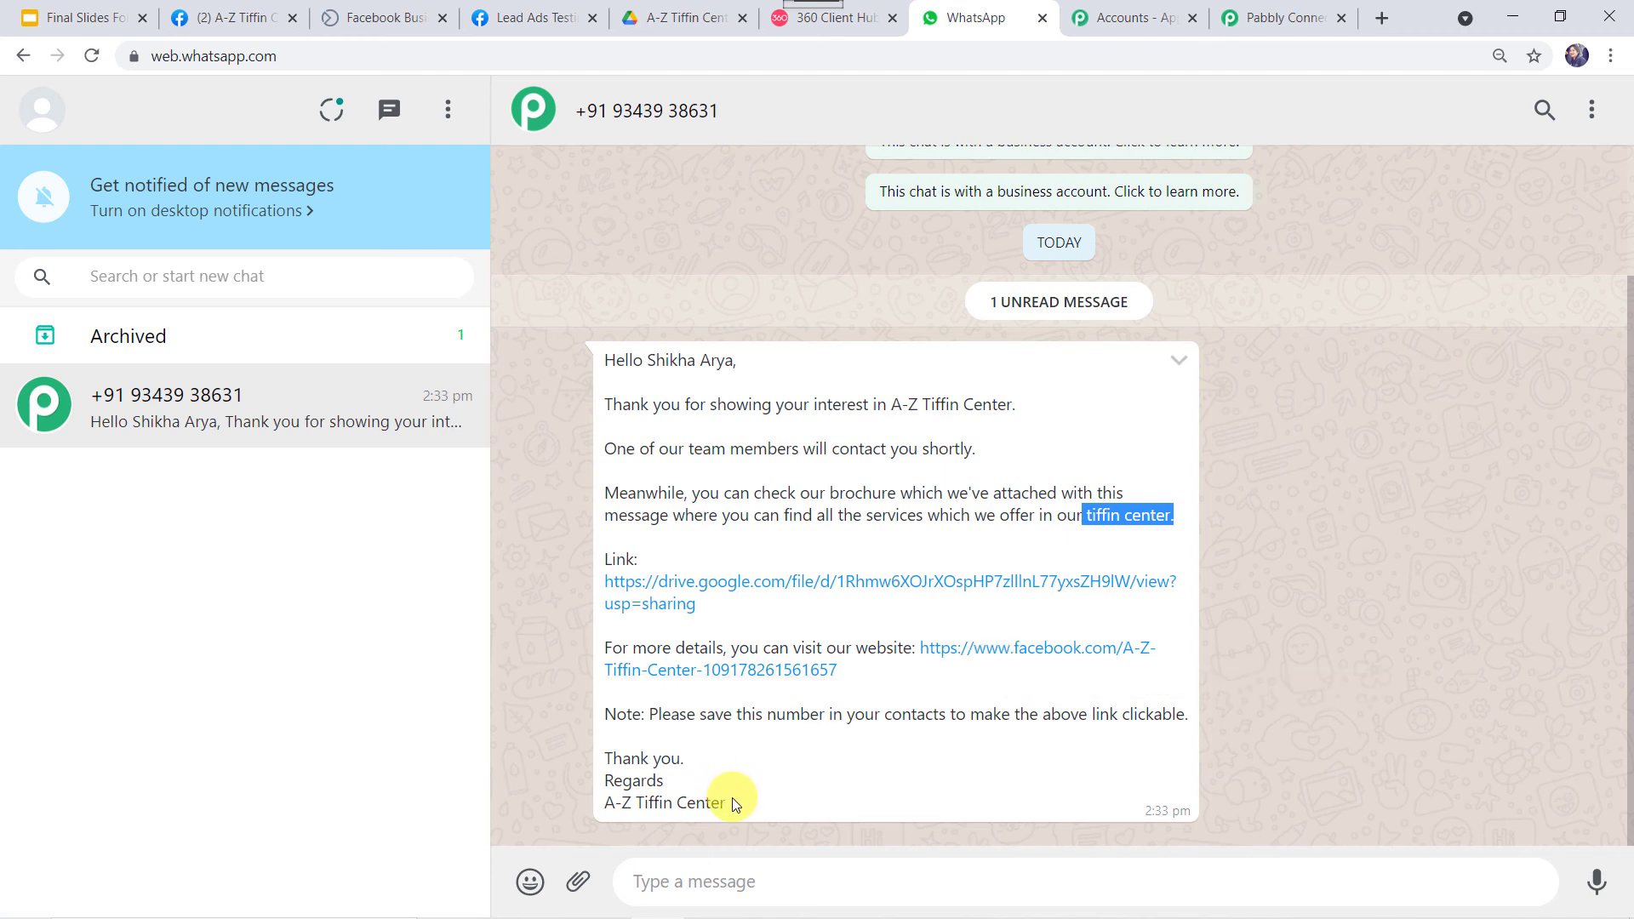
pyautogui.moveTo(734, 801); pyautogui.dragTo(568, 815)
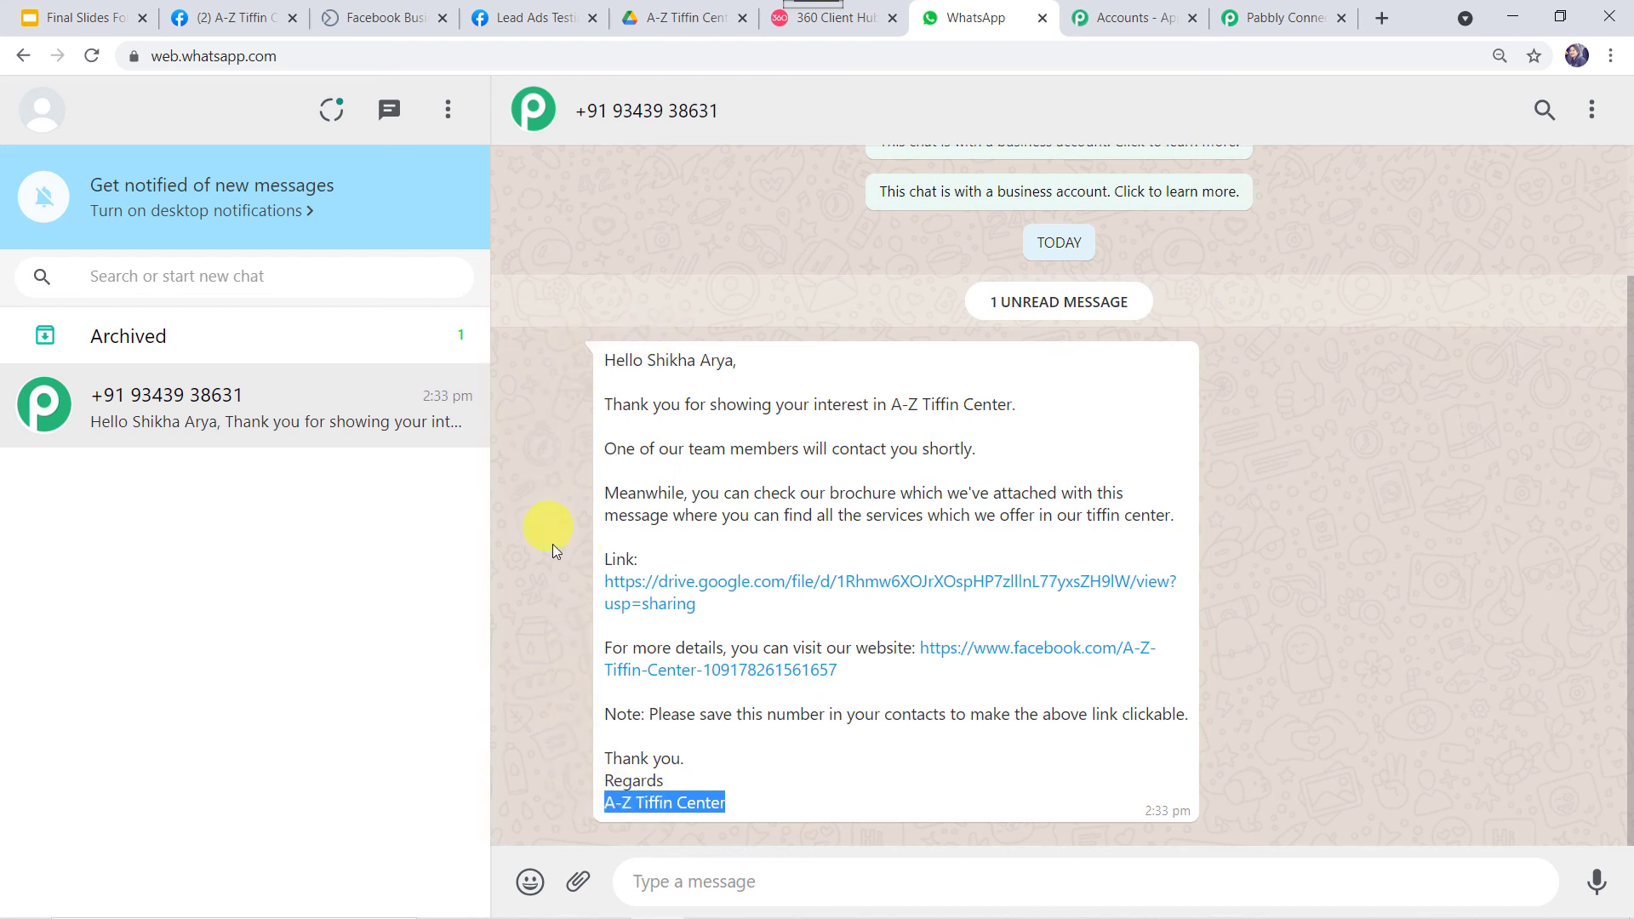
# Open Tiffin Centre Brochure.pdf from the message link, browse its menu pages, then go back to WhatsApp.
pyautogui.click(836, 581)
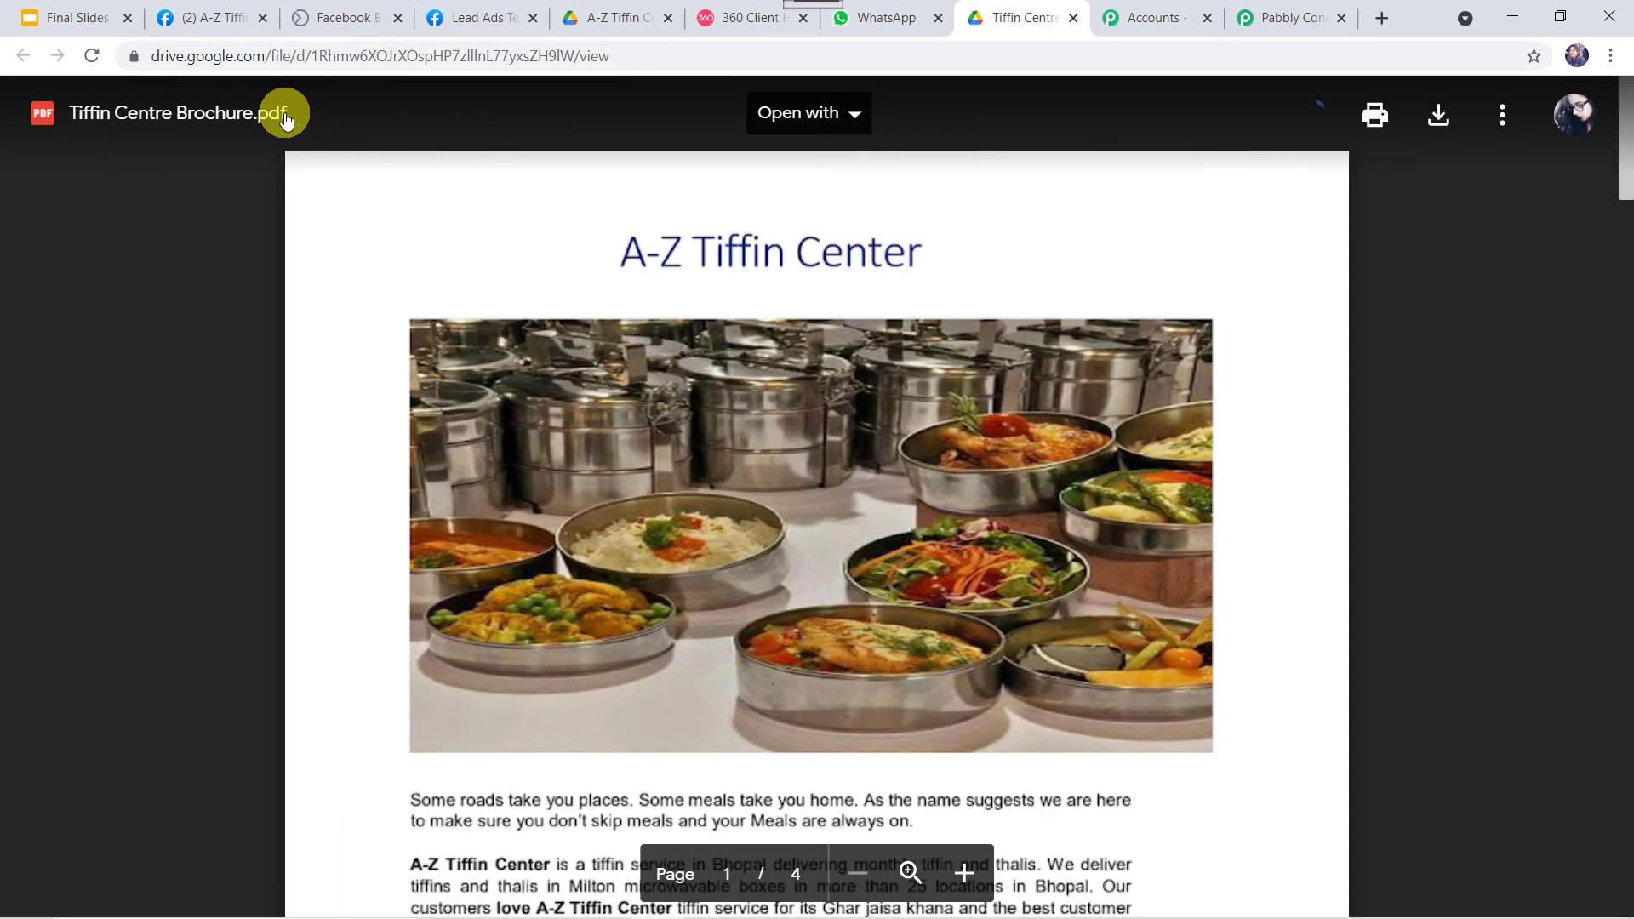
pyautogui.scroll(-8, 616, 421)
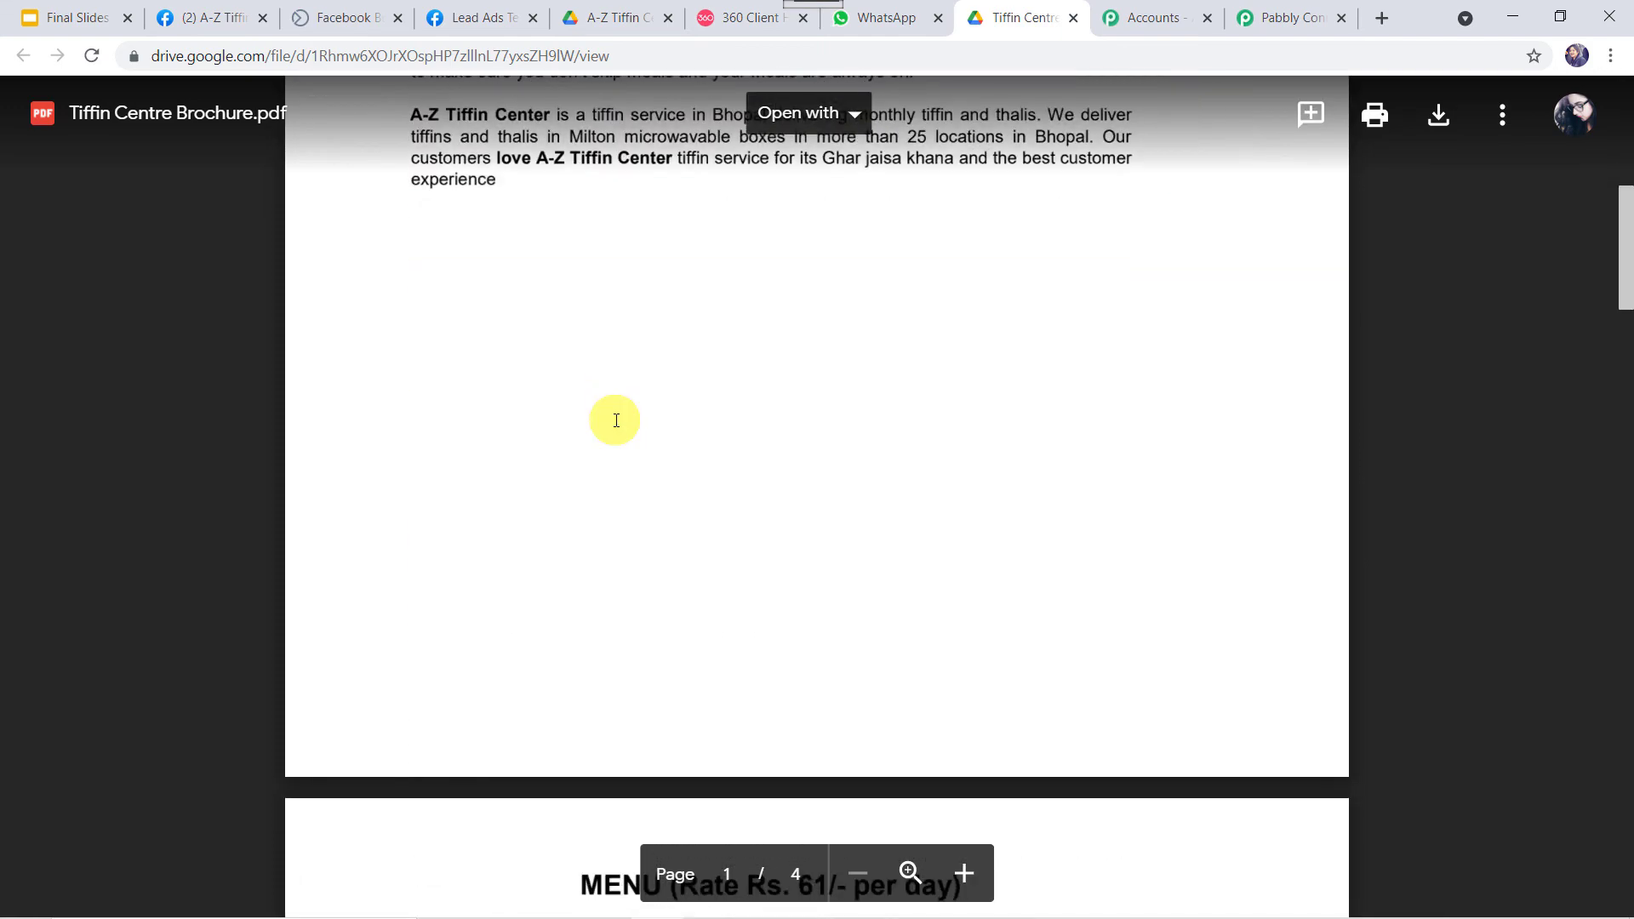
pyautogui.scroll(-12, 616, 421)
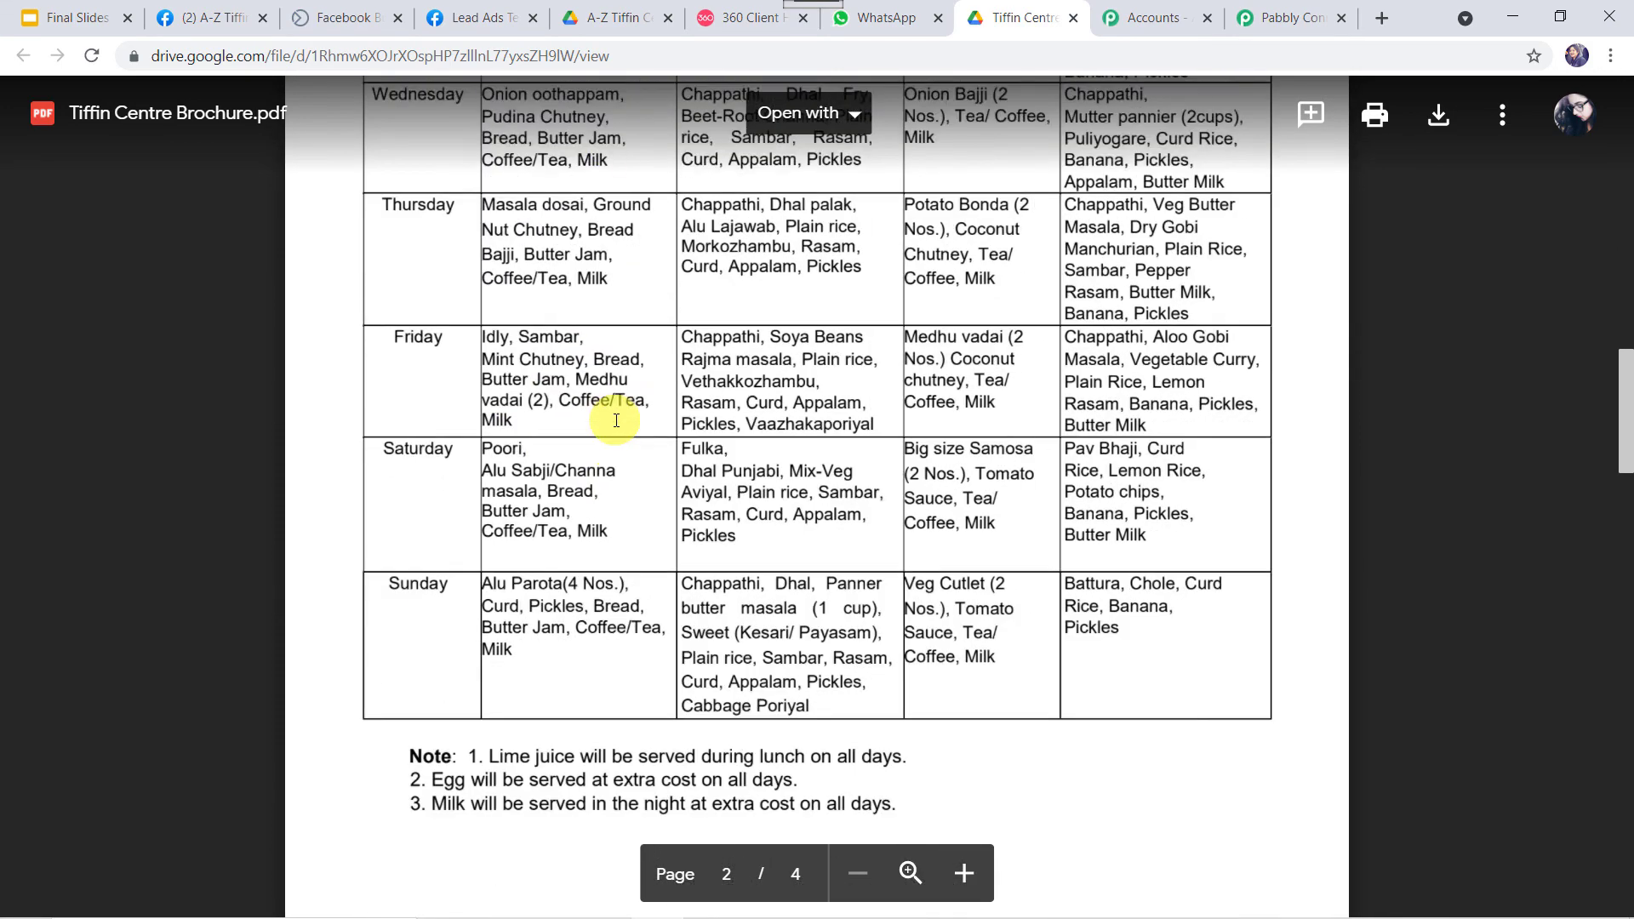
pyautogui.scroll(20, 616, 421)
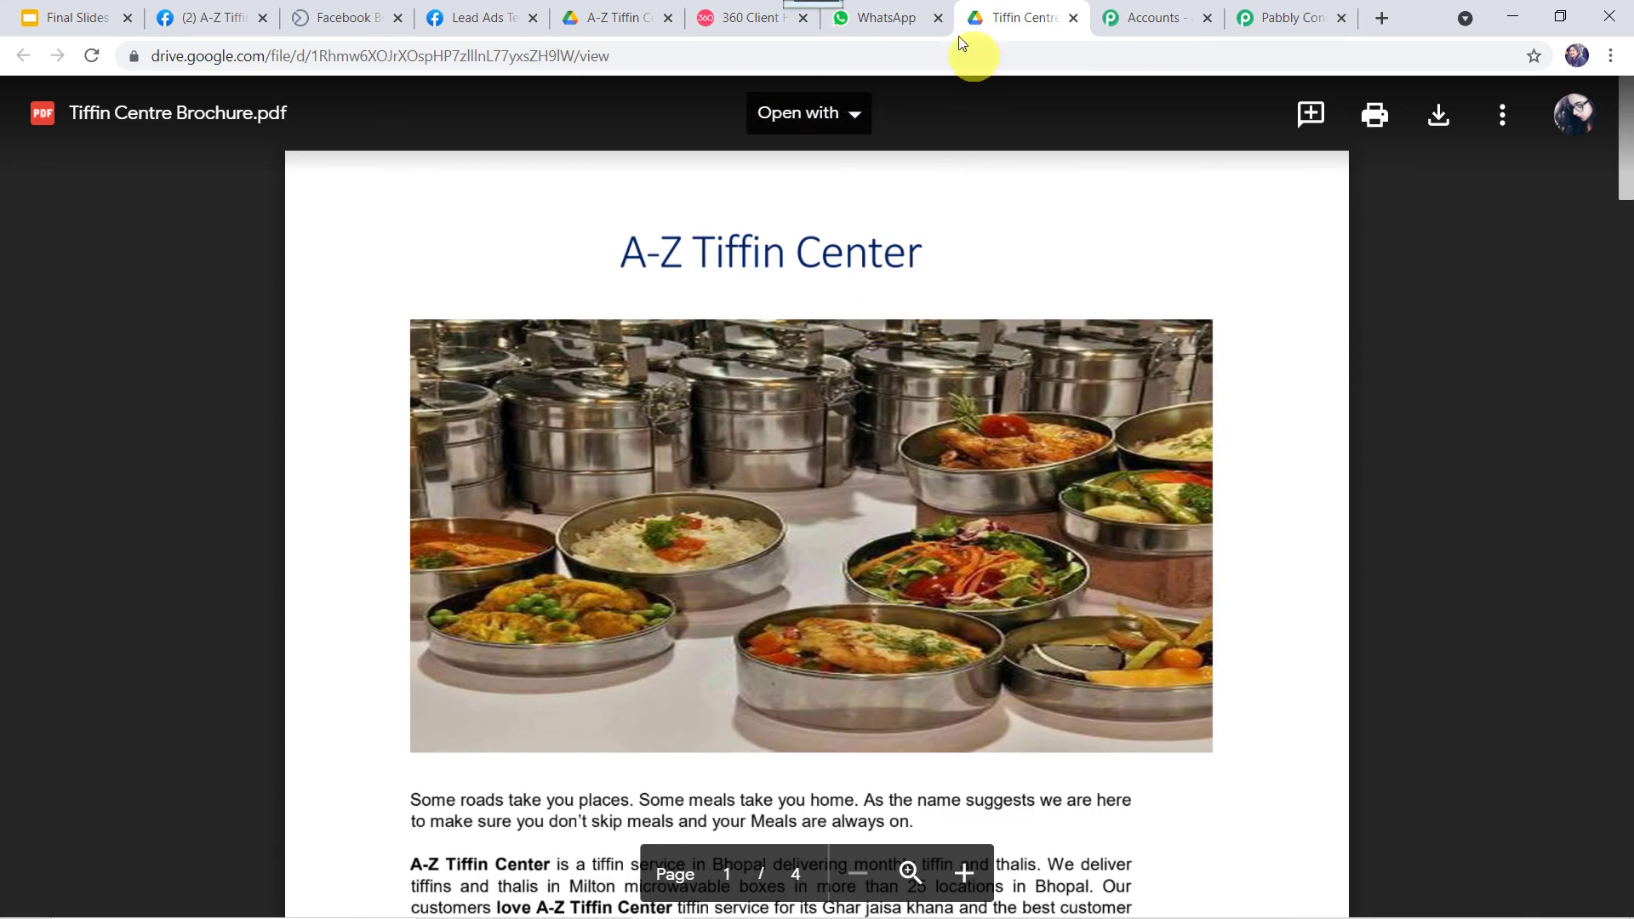
pyautogui.click(908, 17)
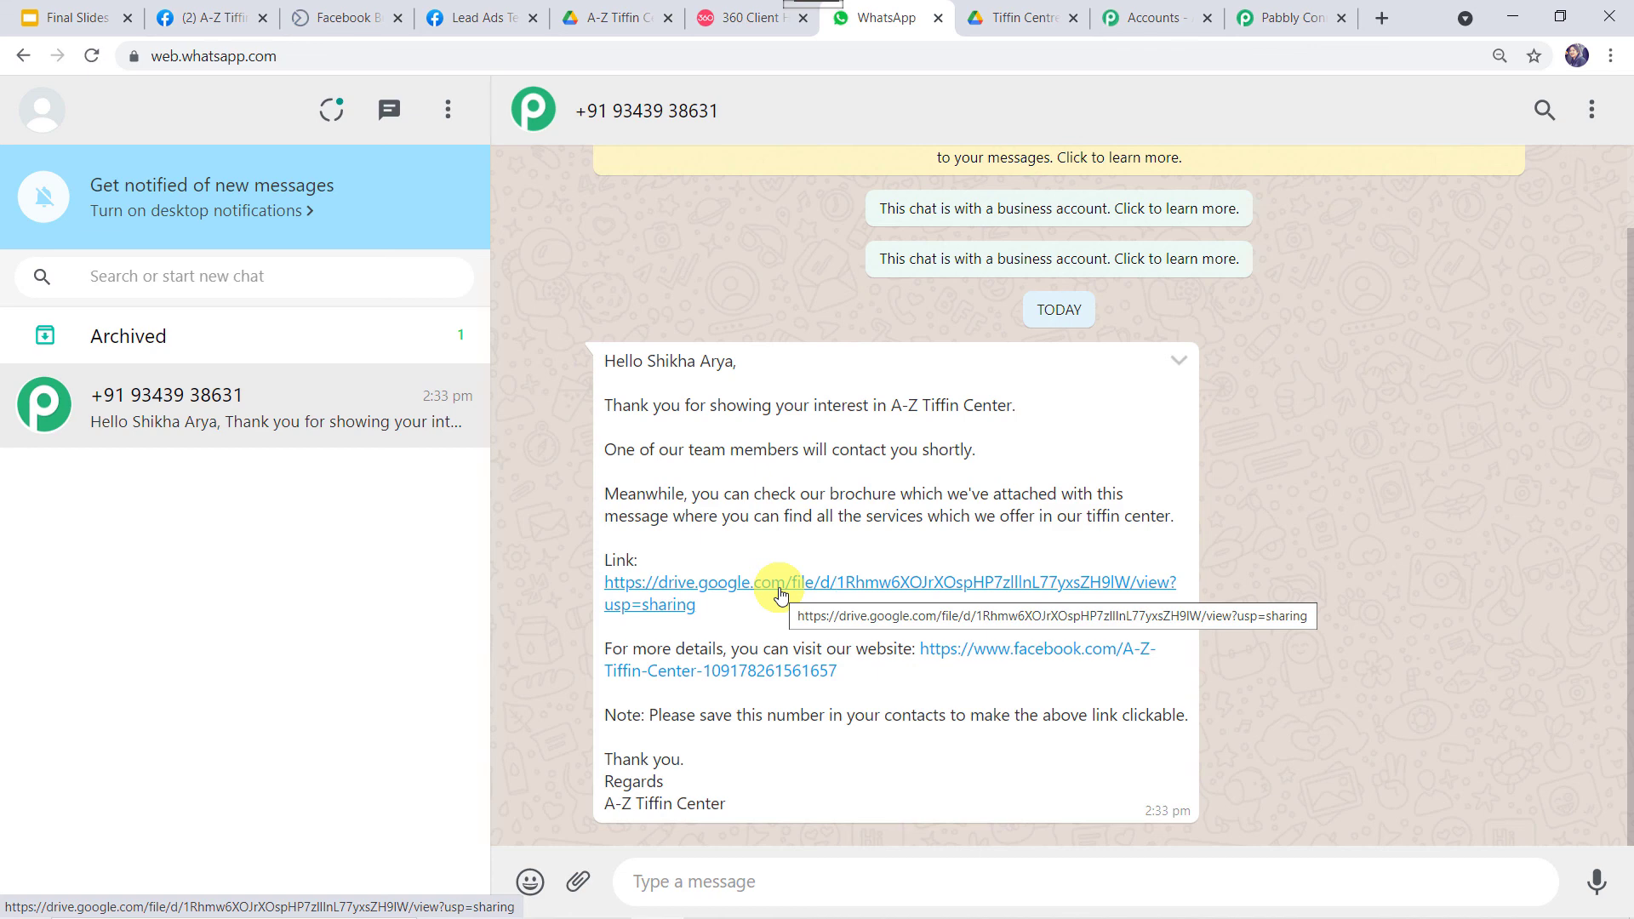
# Save the WhatsApp template message action step in the Pabbly Connect workflow.
pyautogui.click(1302, 17)
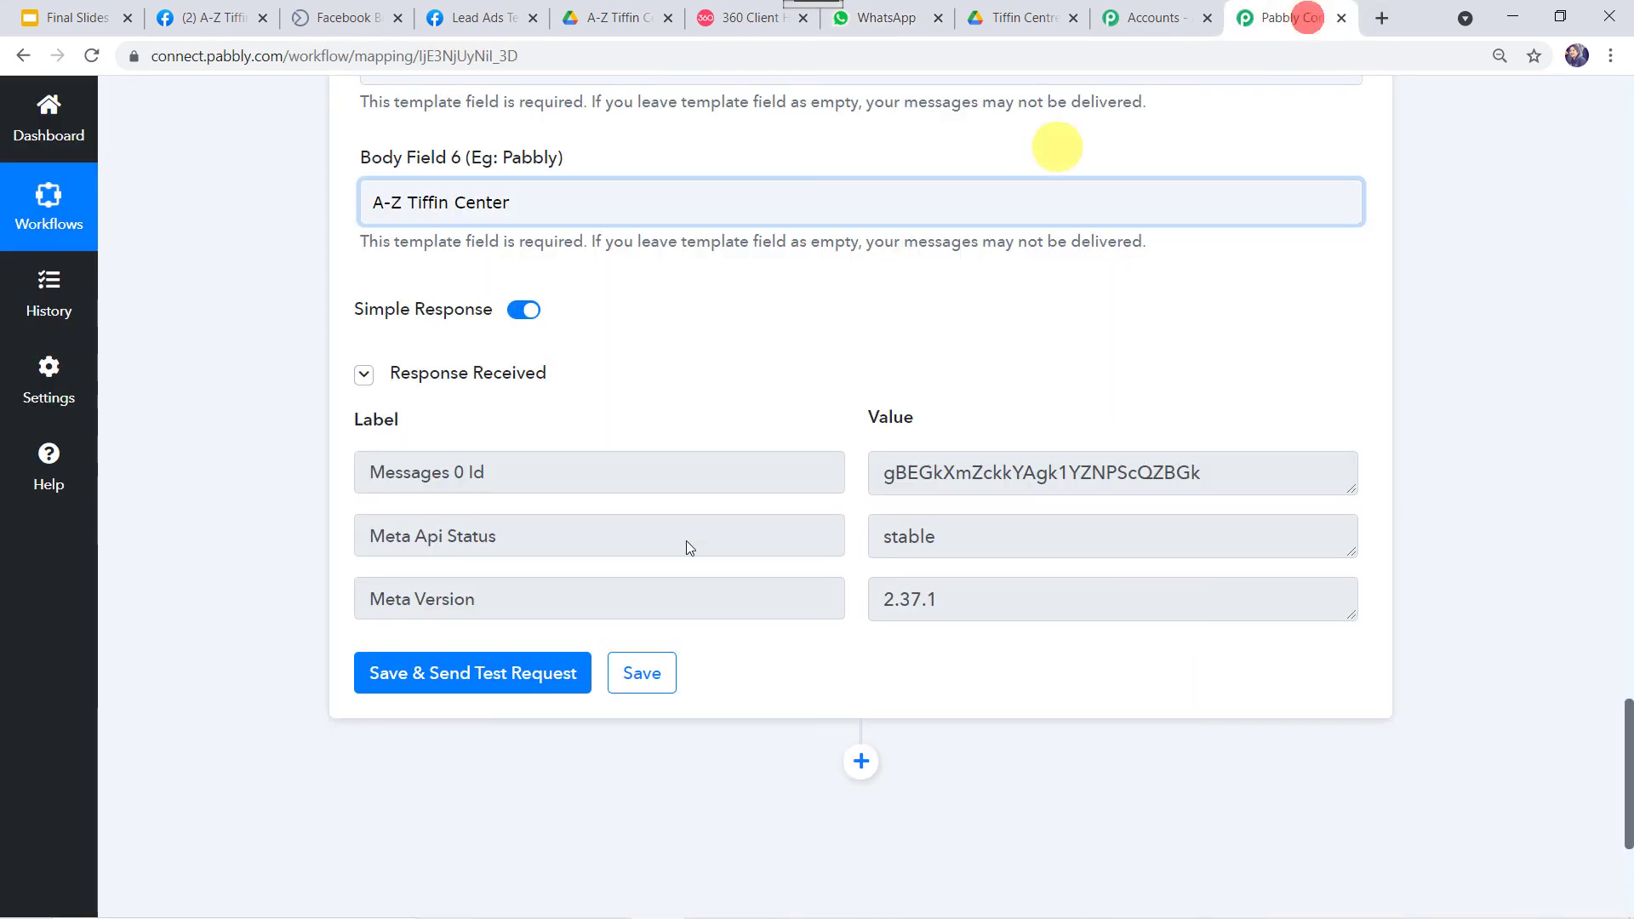
pyautogui.click(660, 675)
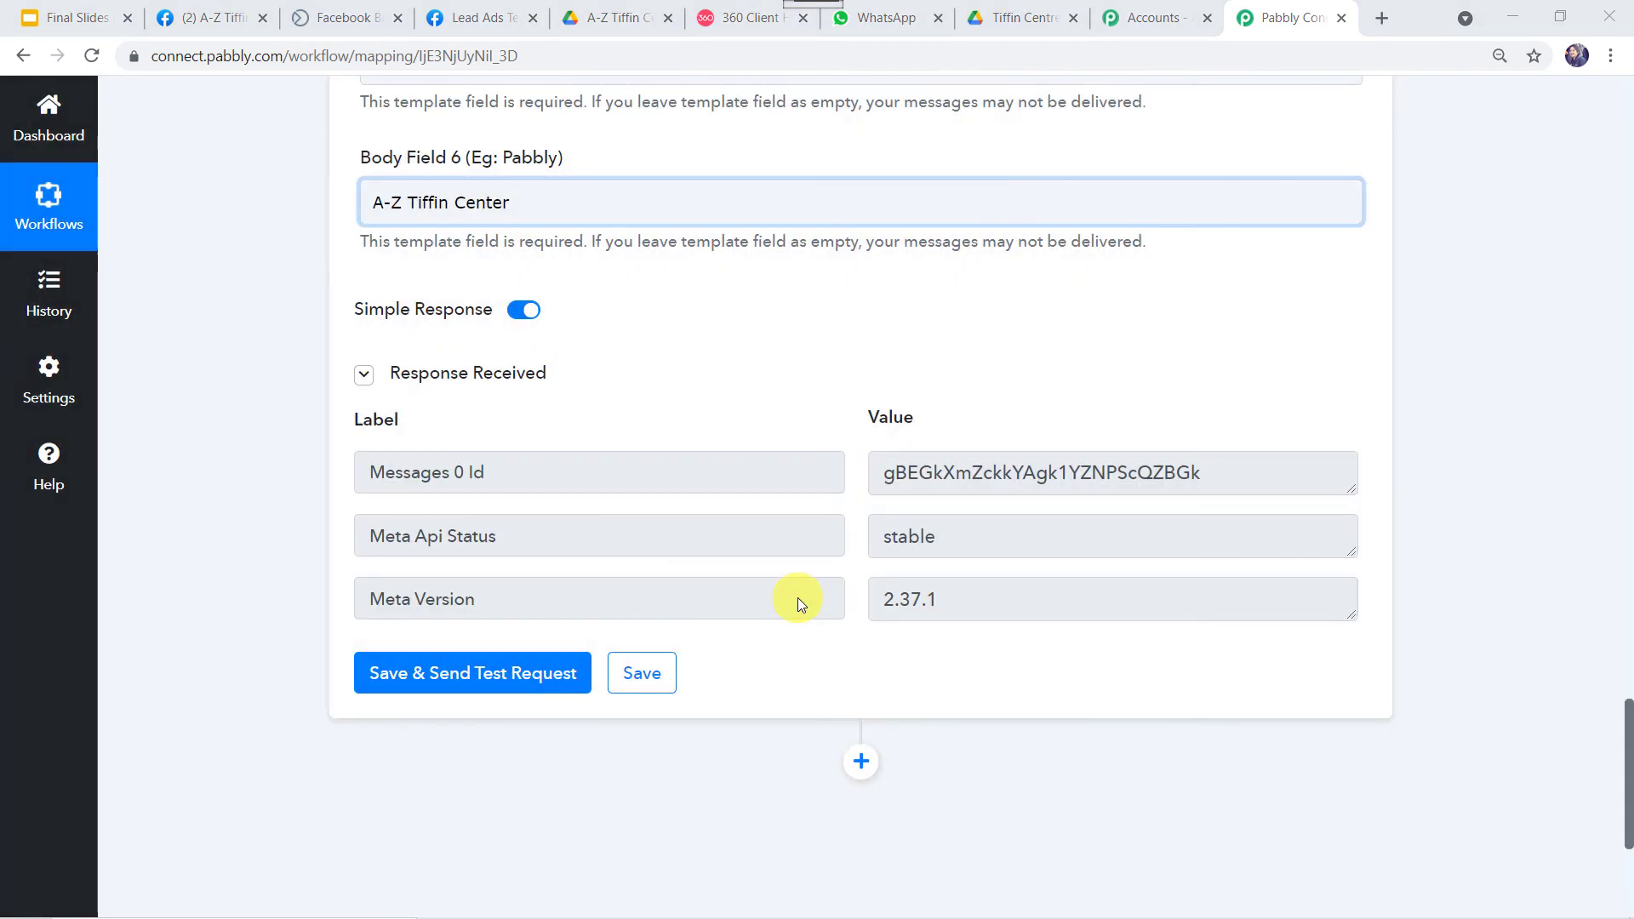
pyautogui.scroll(20, 245, 374)
pyautogui.scroll(15, 245, 375)
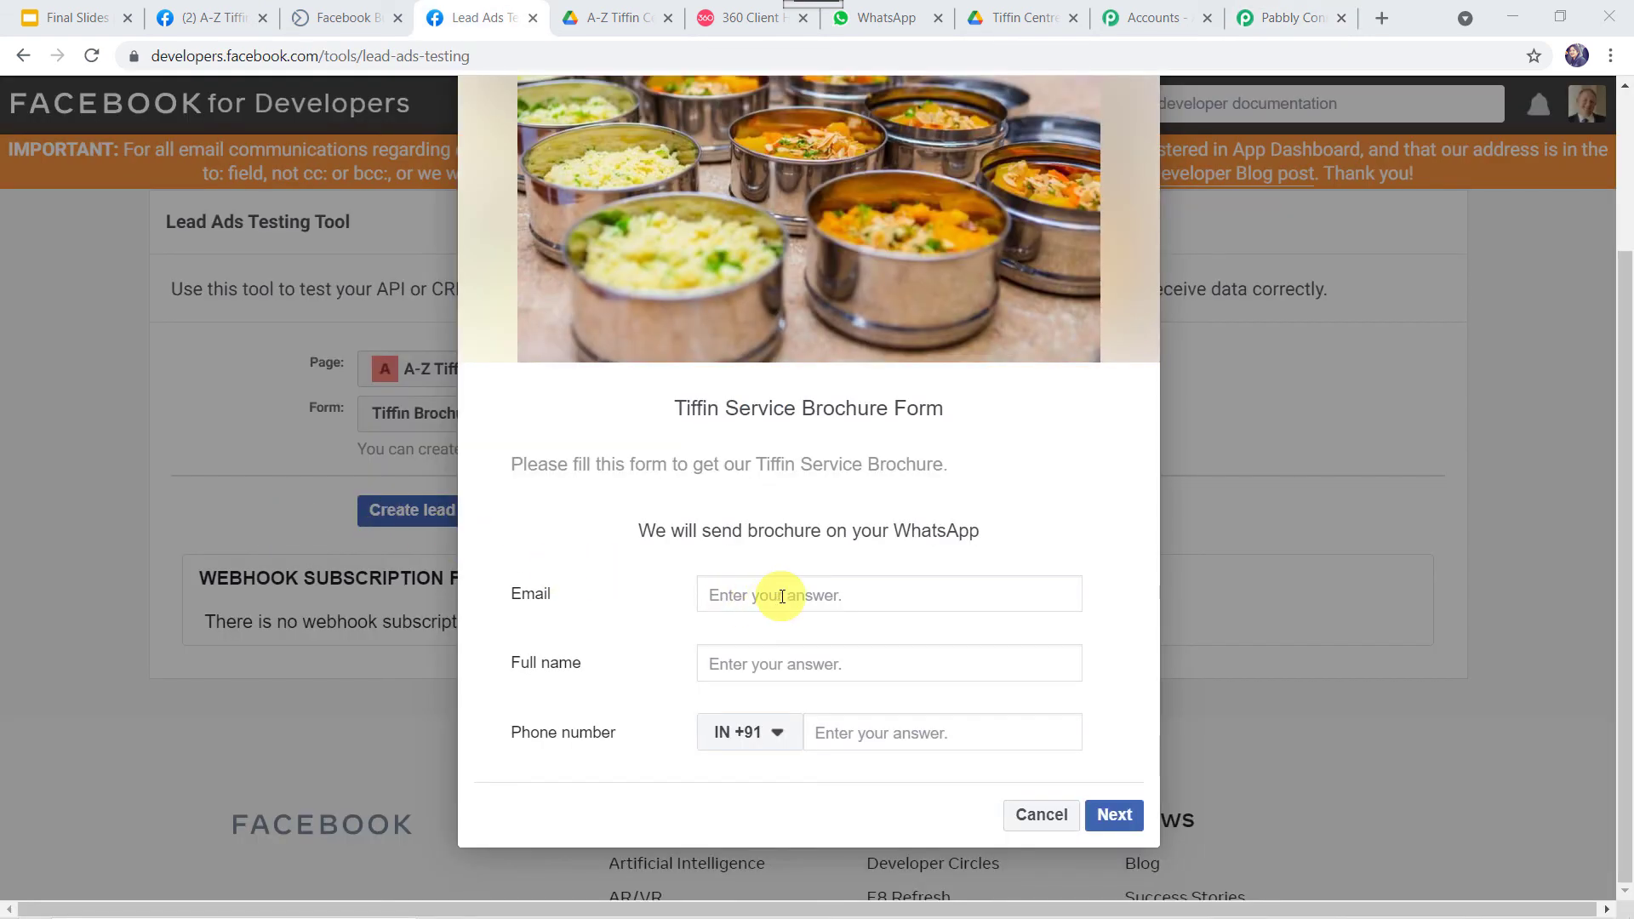
# Submit a test lead on the Tiffin Service Brochure Form with the lead's email, full name and phone number.
pyautogui.click(781, 595)
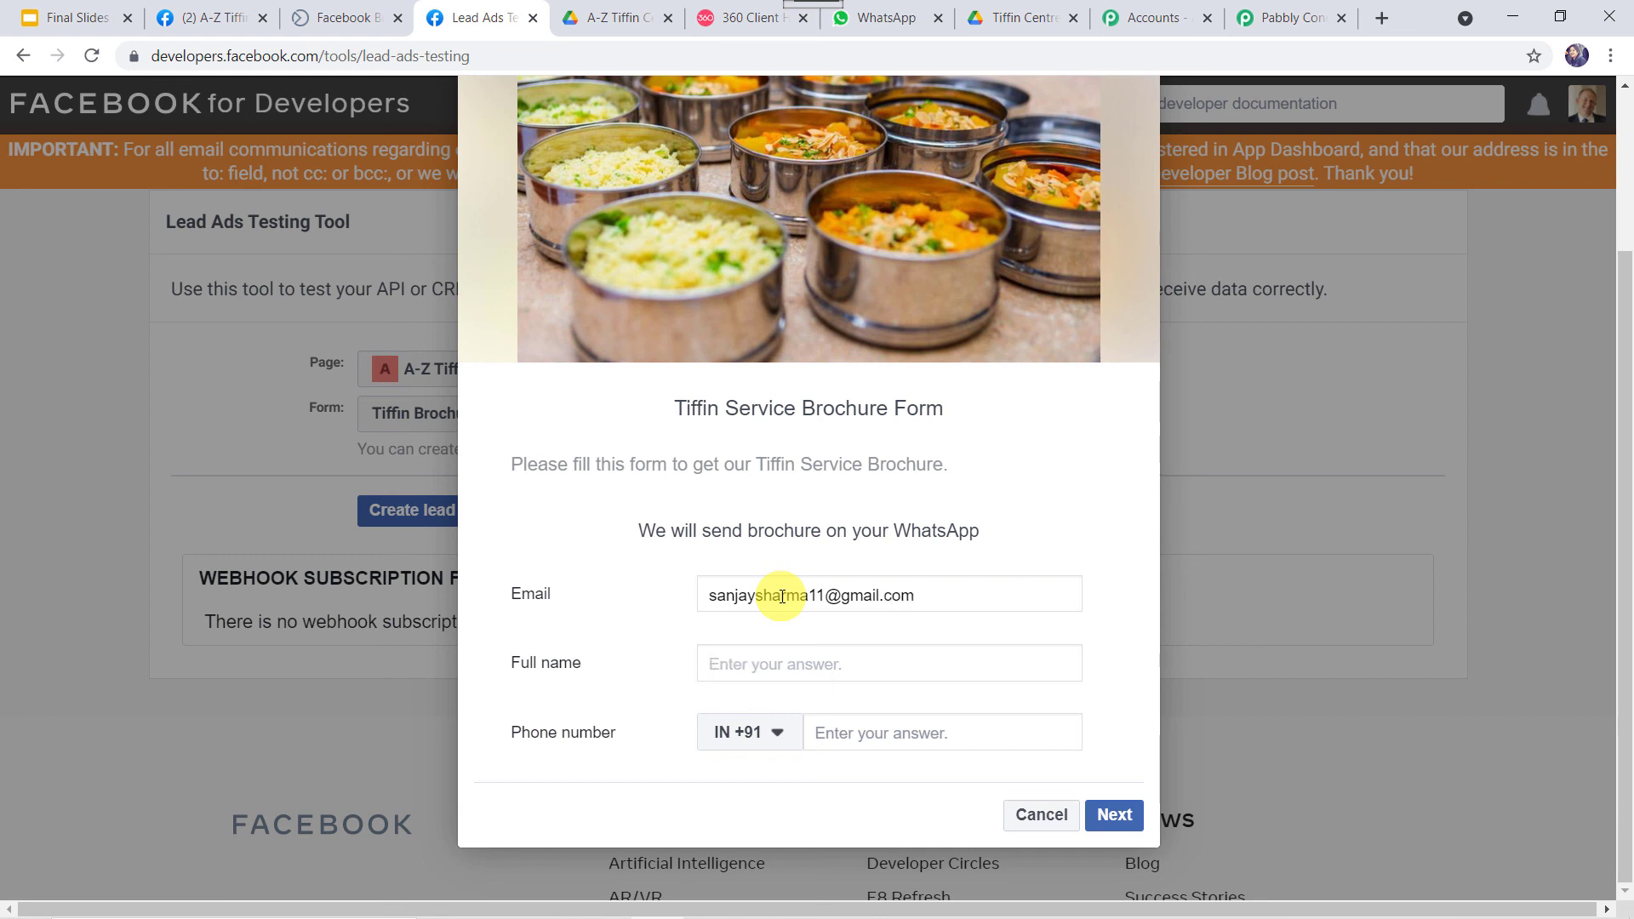
pyautogui.write('Sanja')
pyautogui.press('Tab')
pyautogui.press('Tab')
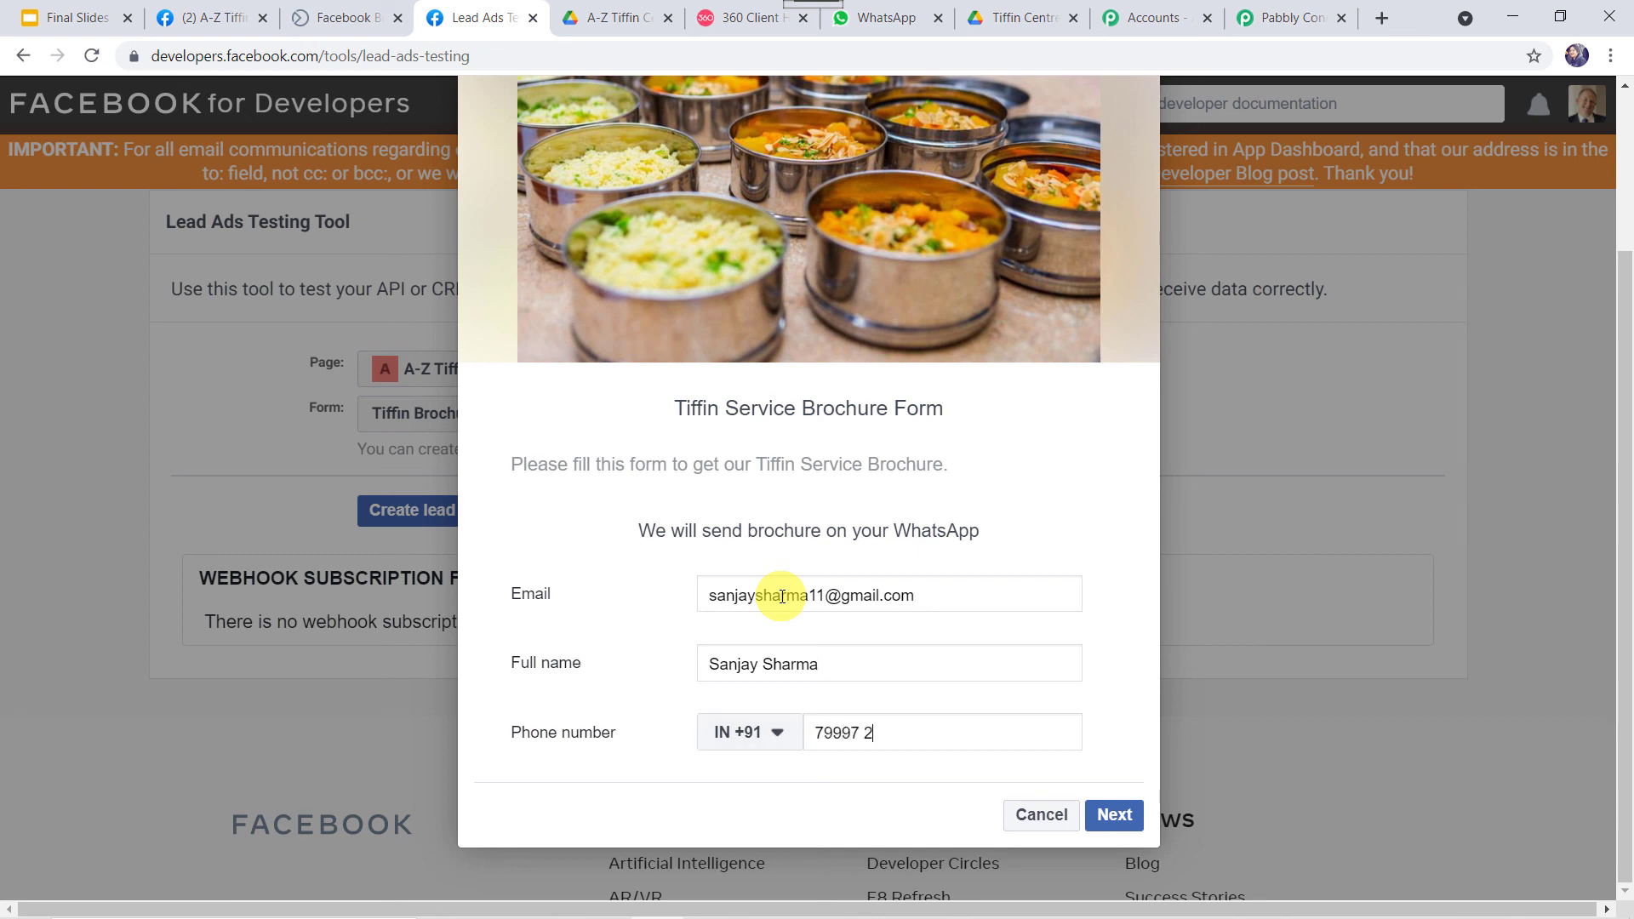
pyautogui.click(1110, 817)
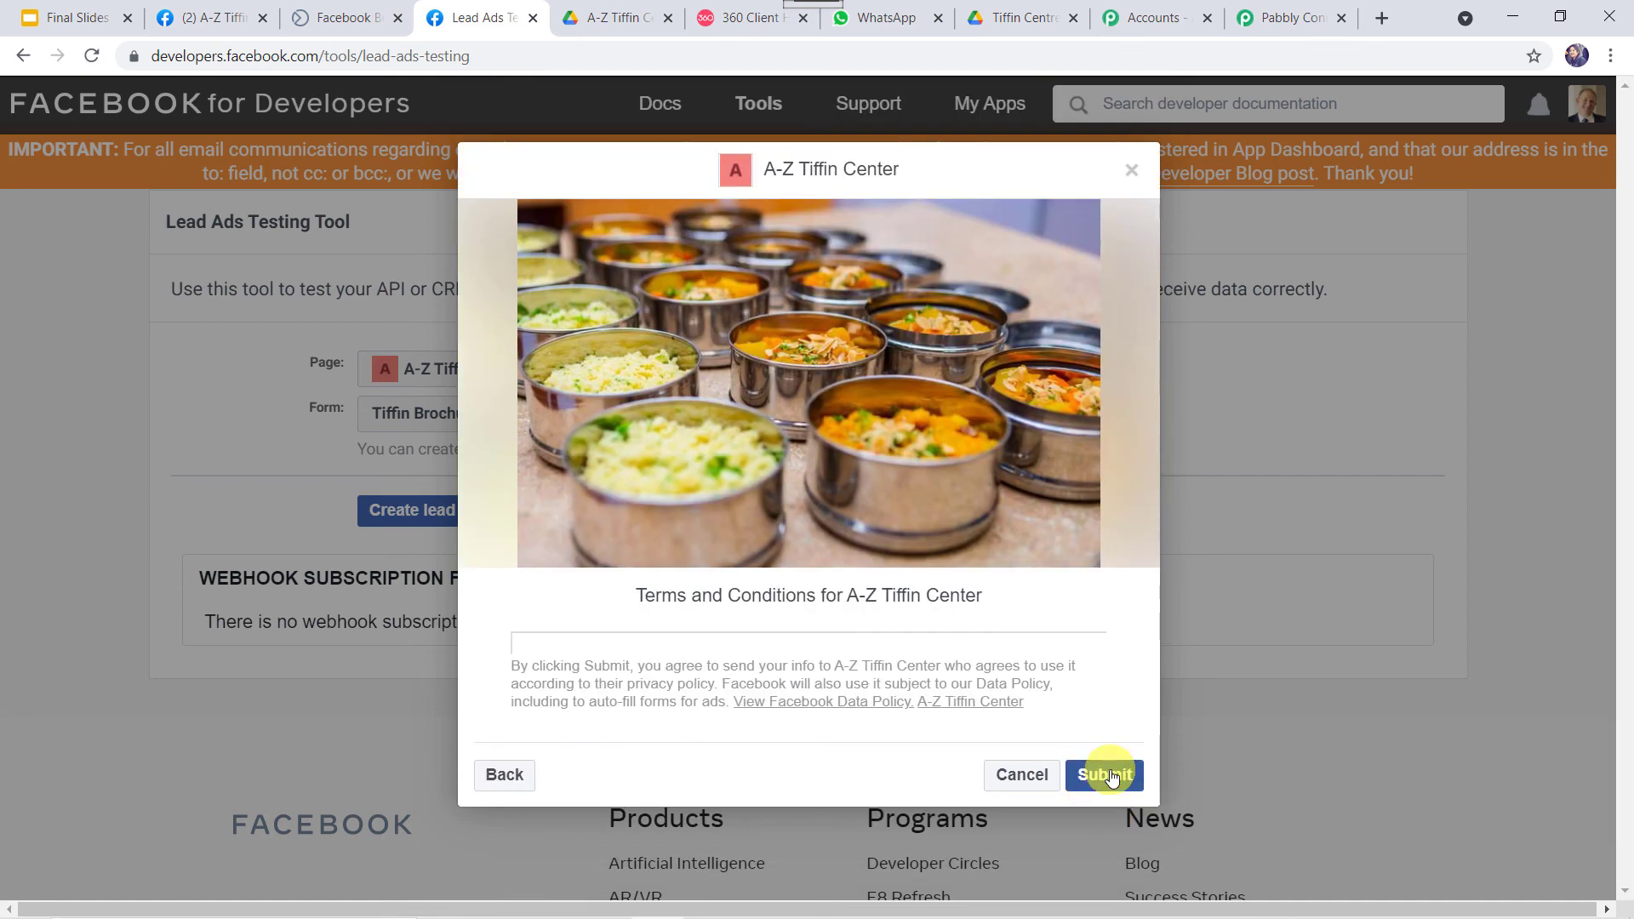
pyautogui.click(1109, 775)
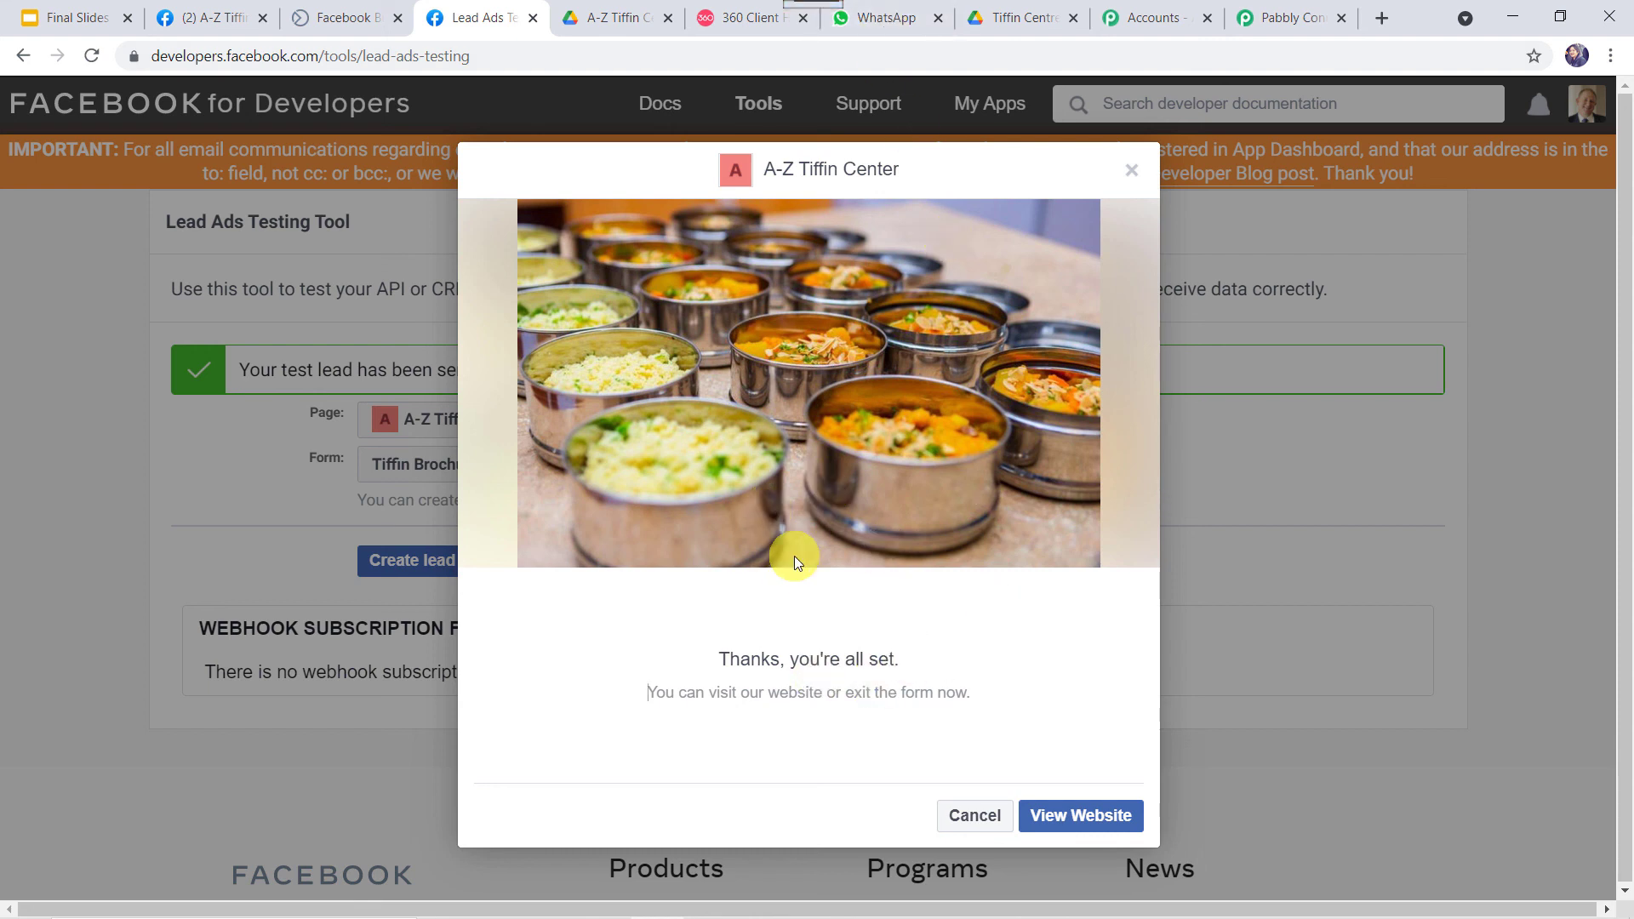
# Read the new WhatsApp welcome message and open its Tiffin Centre Brochure.pdf Drive link.
pyautogui.click(880, 17)
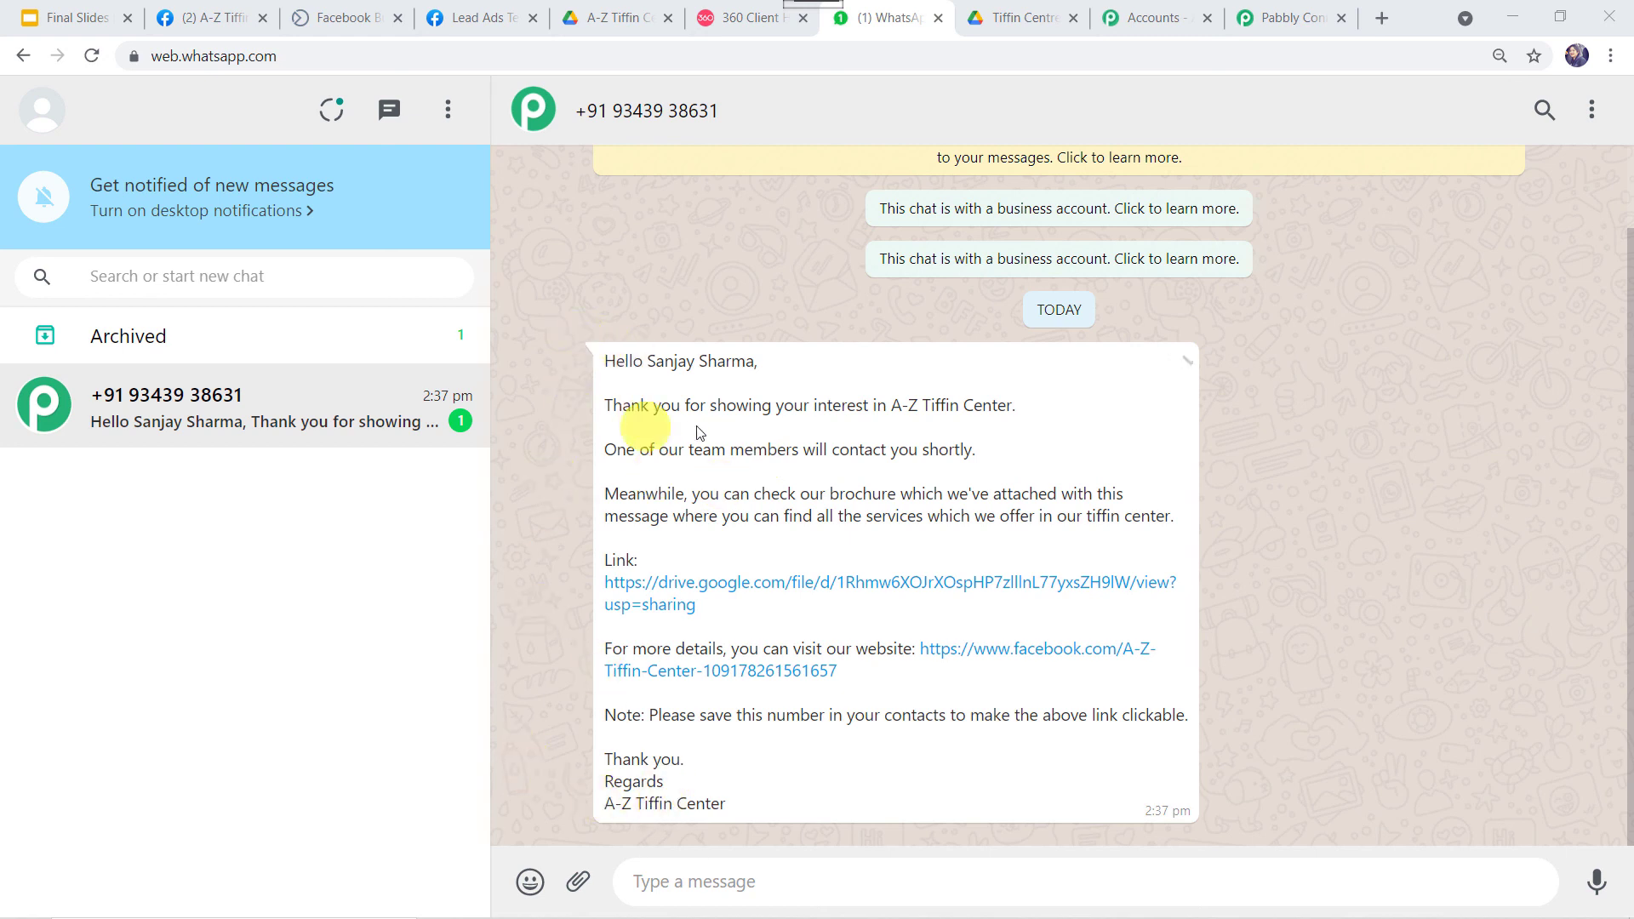
pyautogui.click(706, 597)
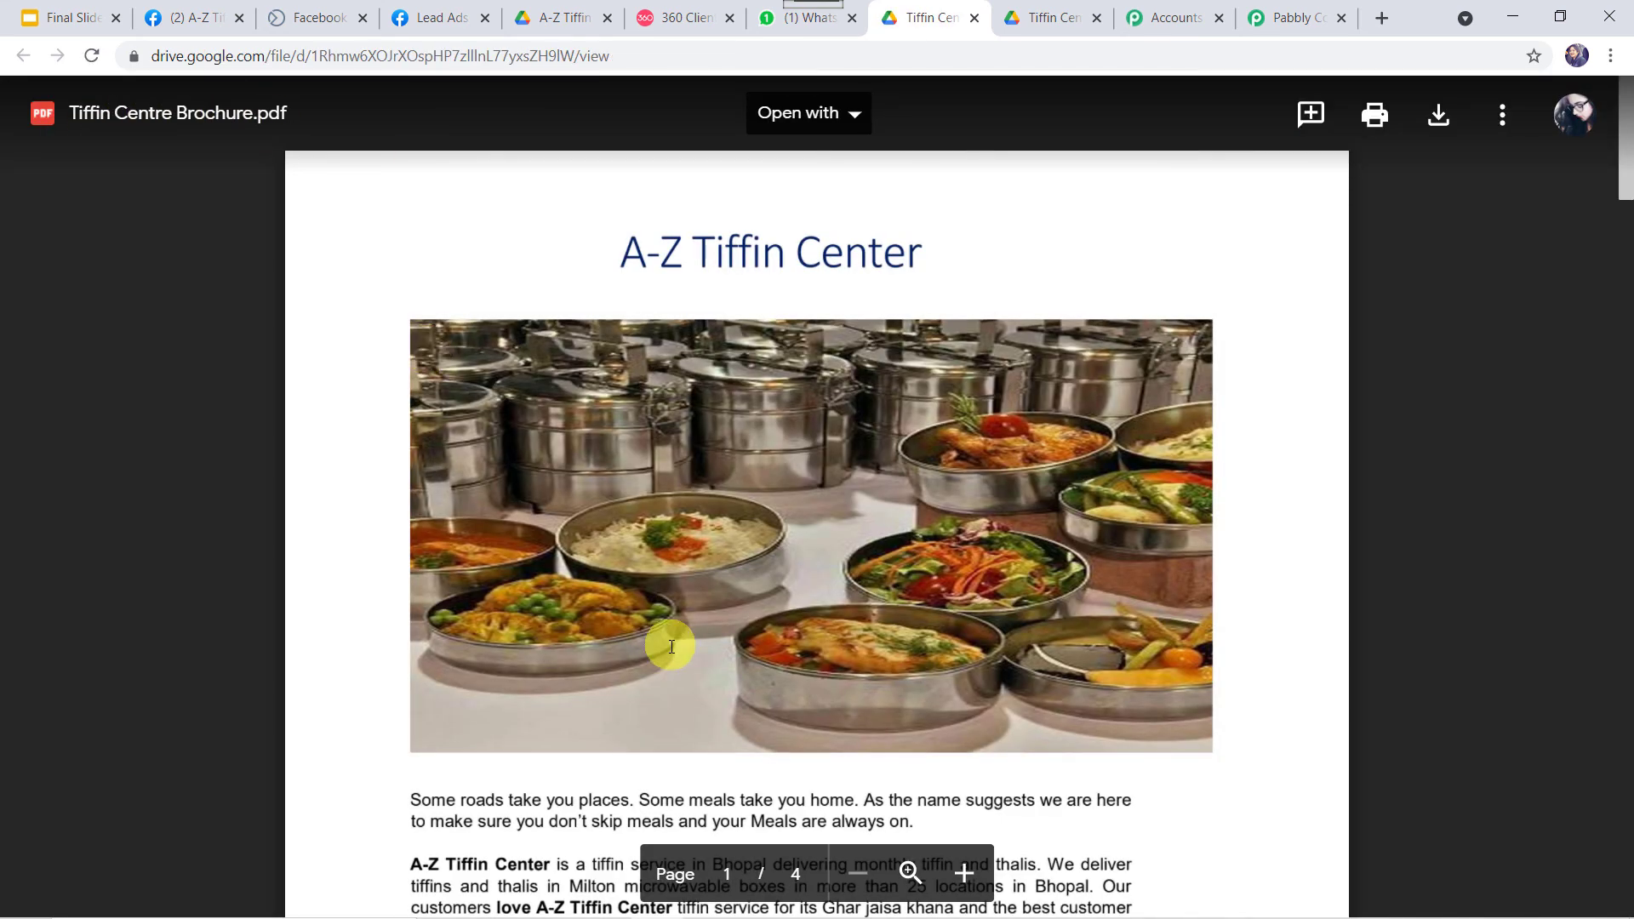
# Browse the brochure PDF's menu pages, then go back to the WhatsApp chat.
pyautogui.scroll(-15, 672, 647)
pyautogui.scroll(-12, 672, 647)
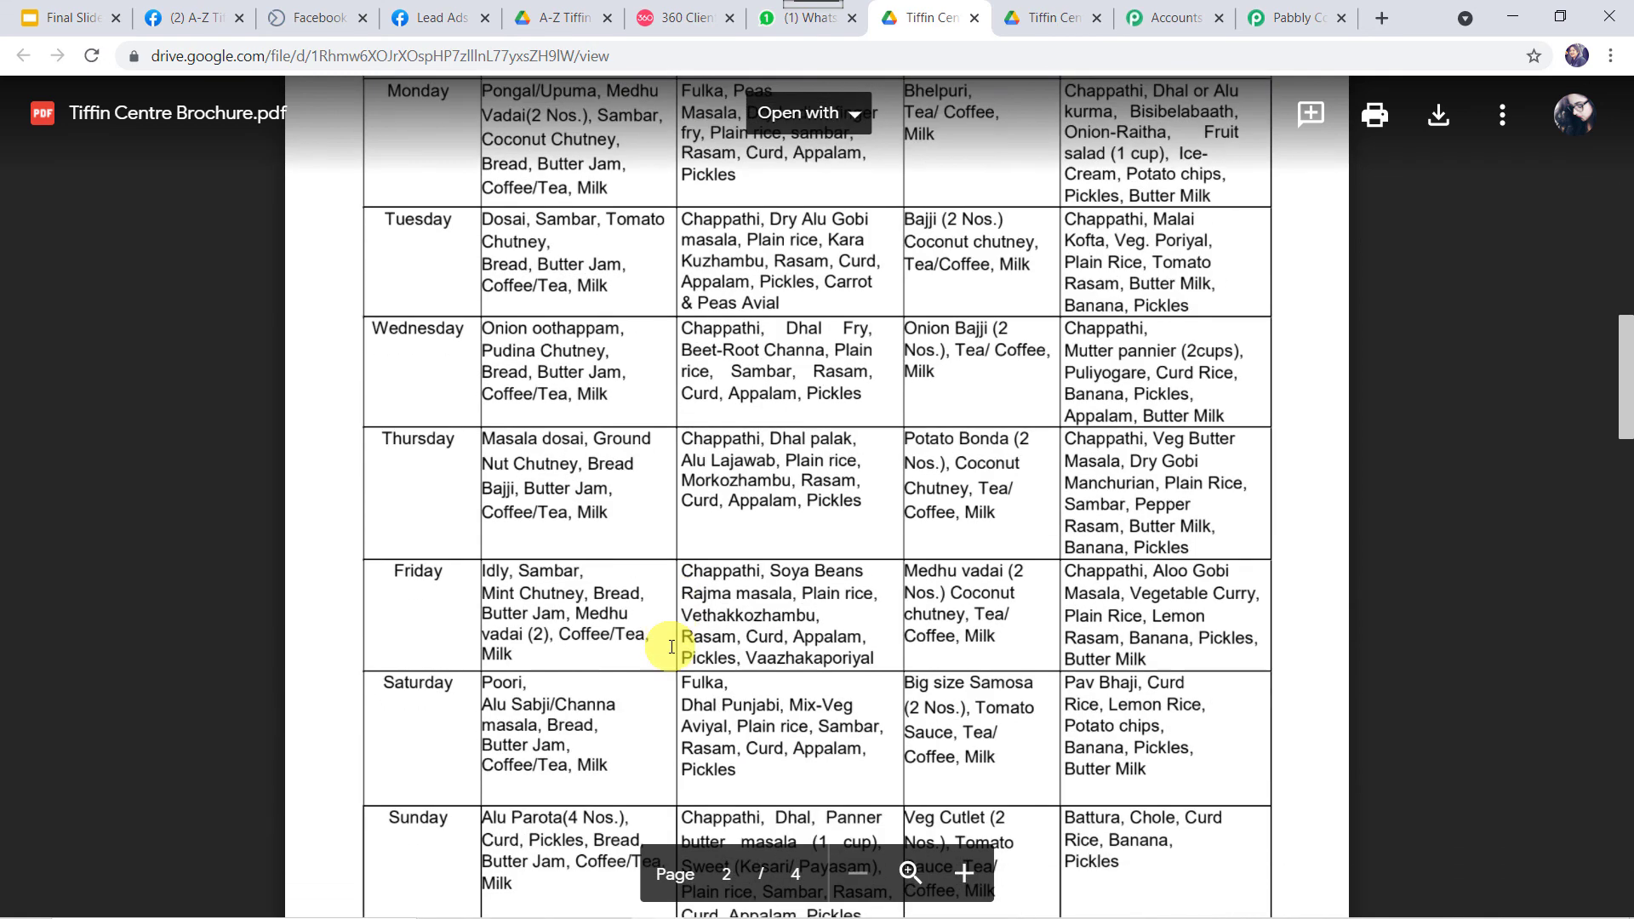
pyautogui.scroll(12, 671, 647)
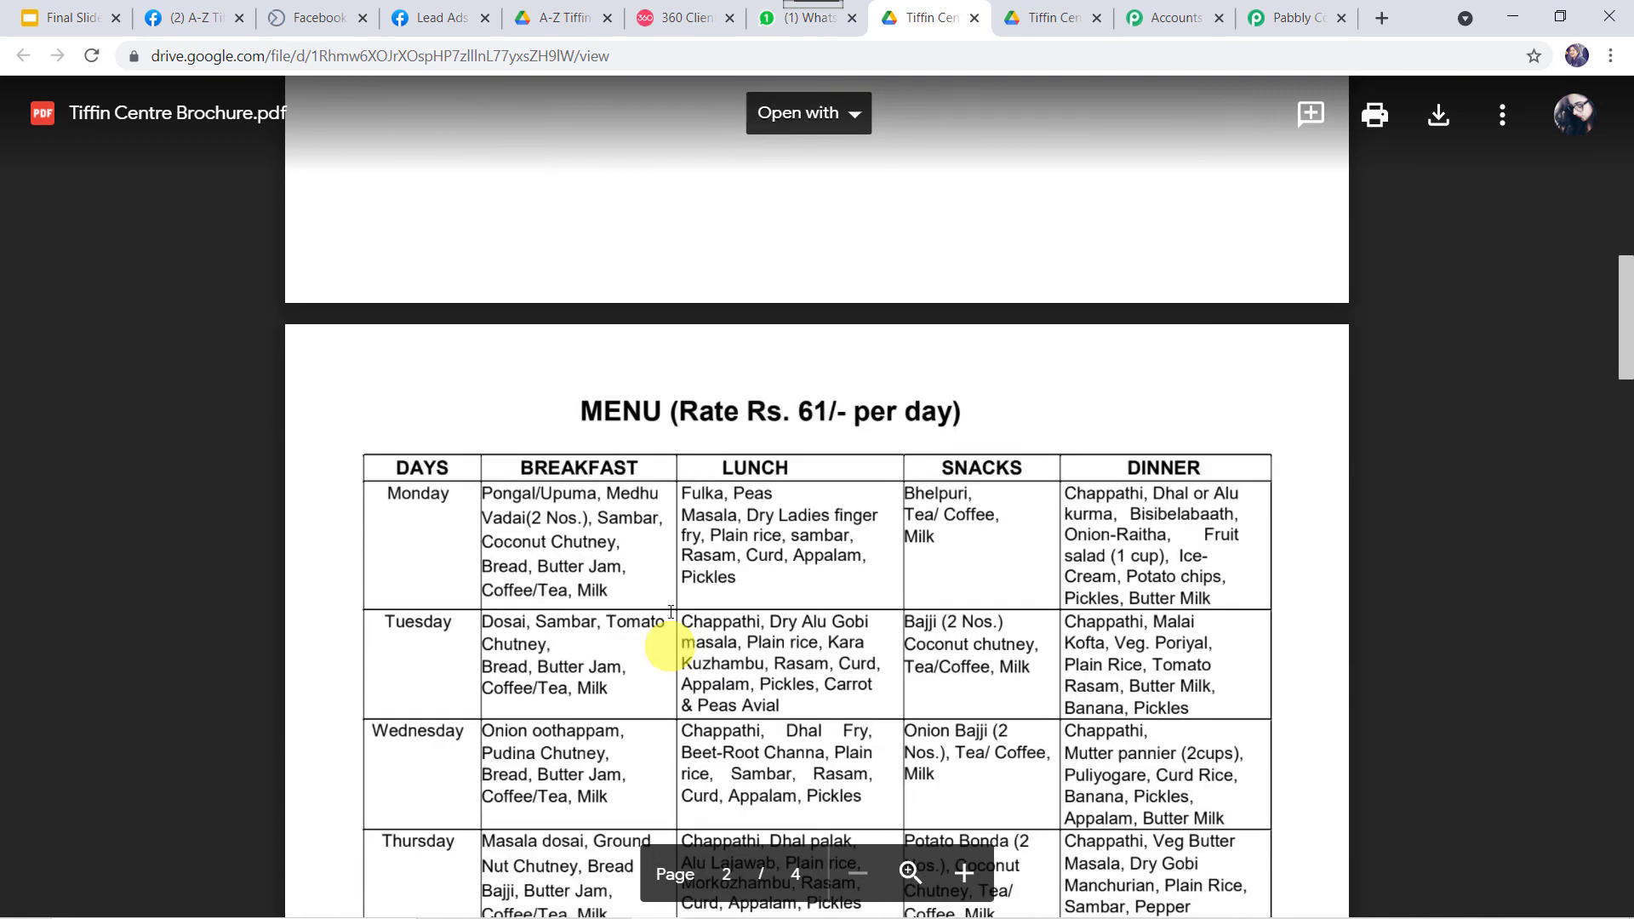
pyautogui.click(776, 25)
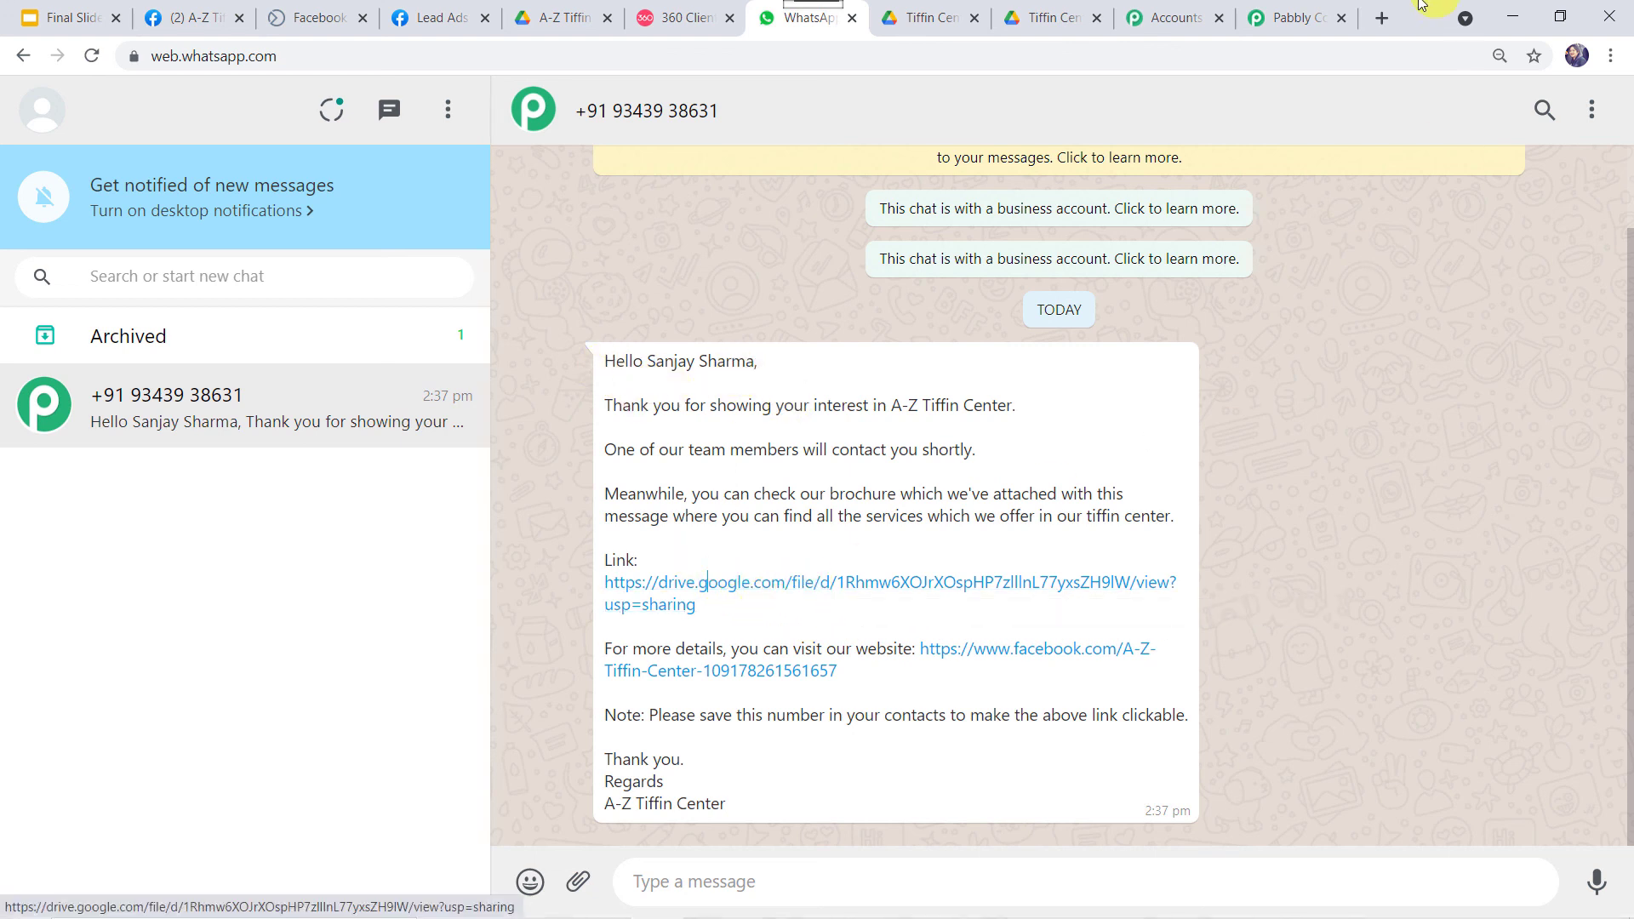
# Collapse the Facebook Lead Ads trigger and WhatsApp template action steps in the Pabbly workflow.
pyautogui.click(1311, 17)
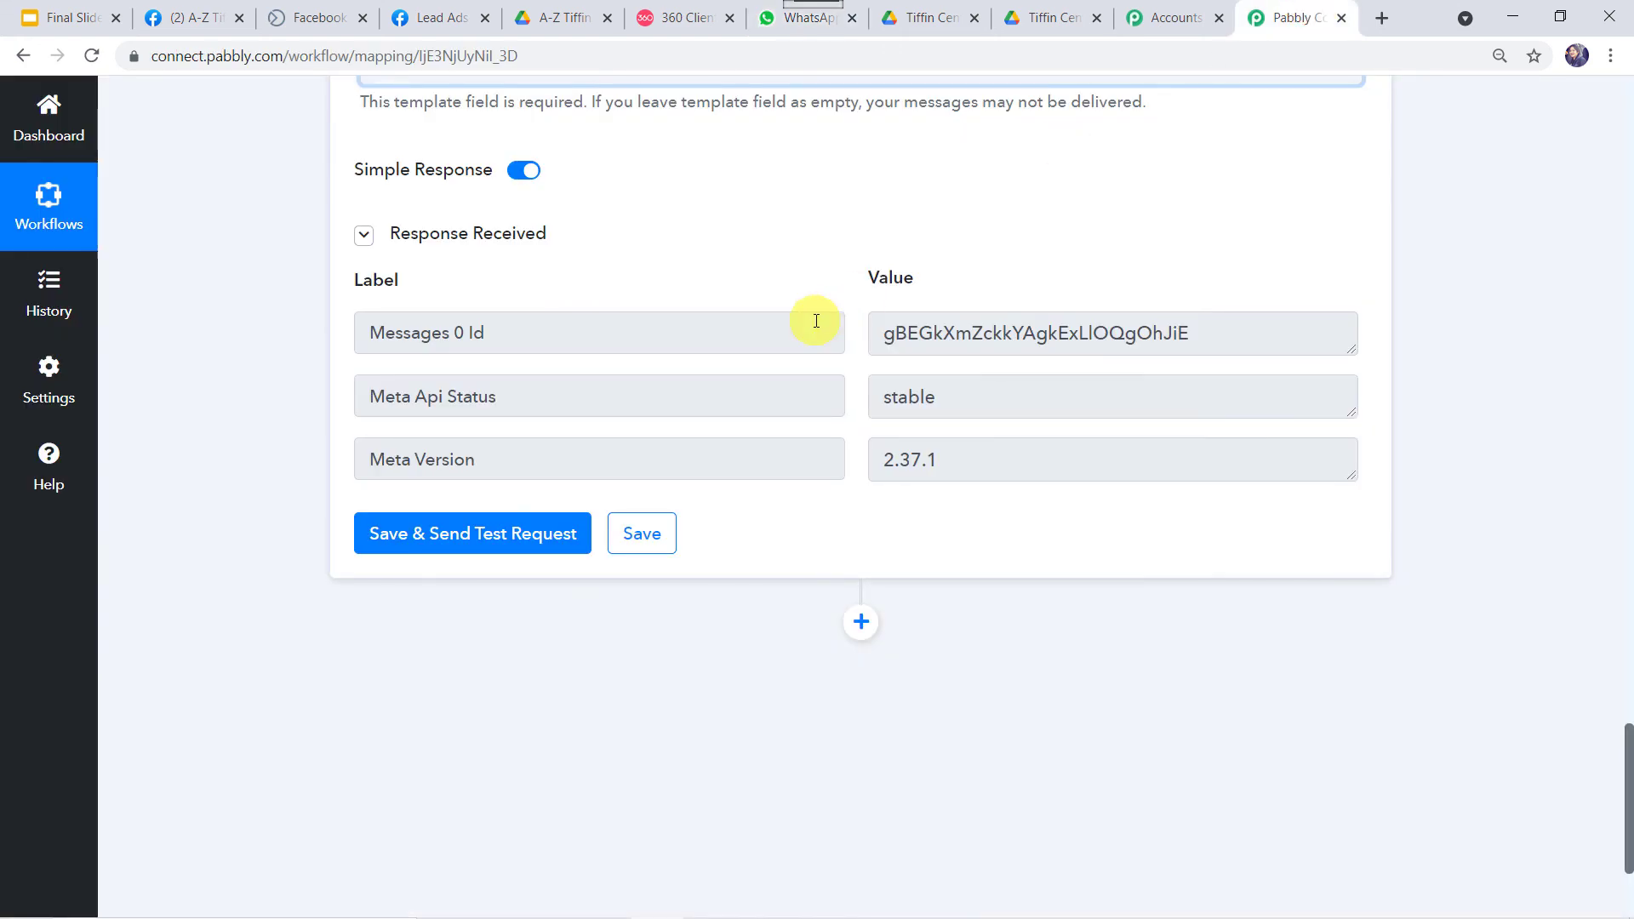
pyautogui.scroll(20, 816, 320)
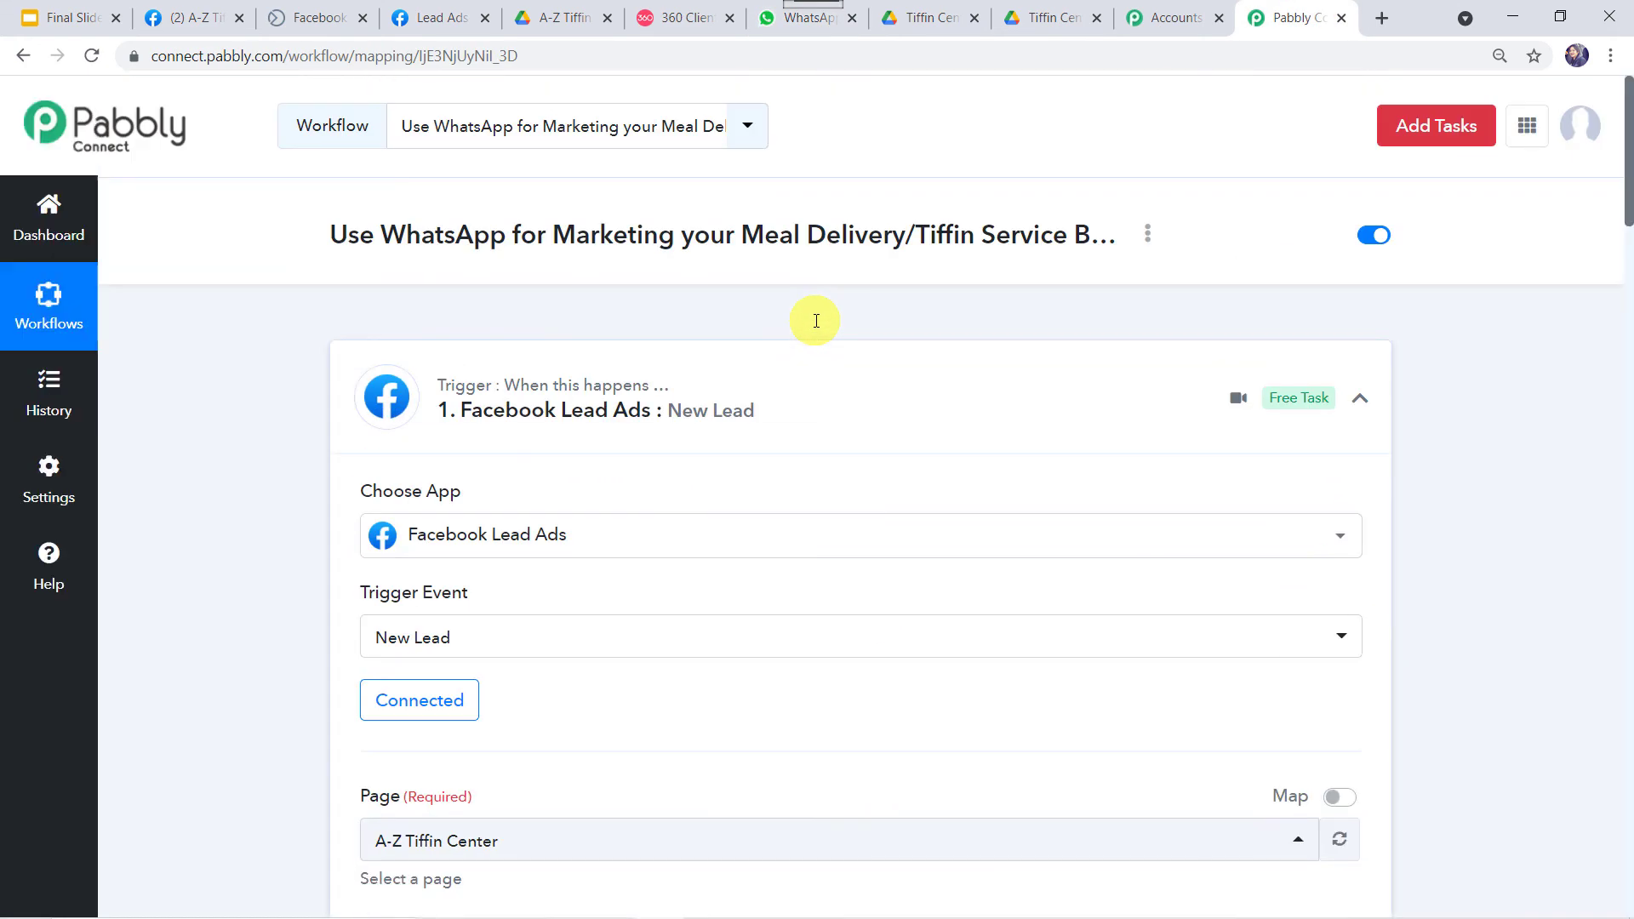
pyautogui.click(784, 380)
pyautogui.click(764, 588)
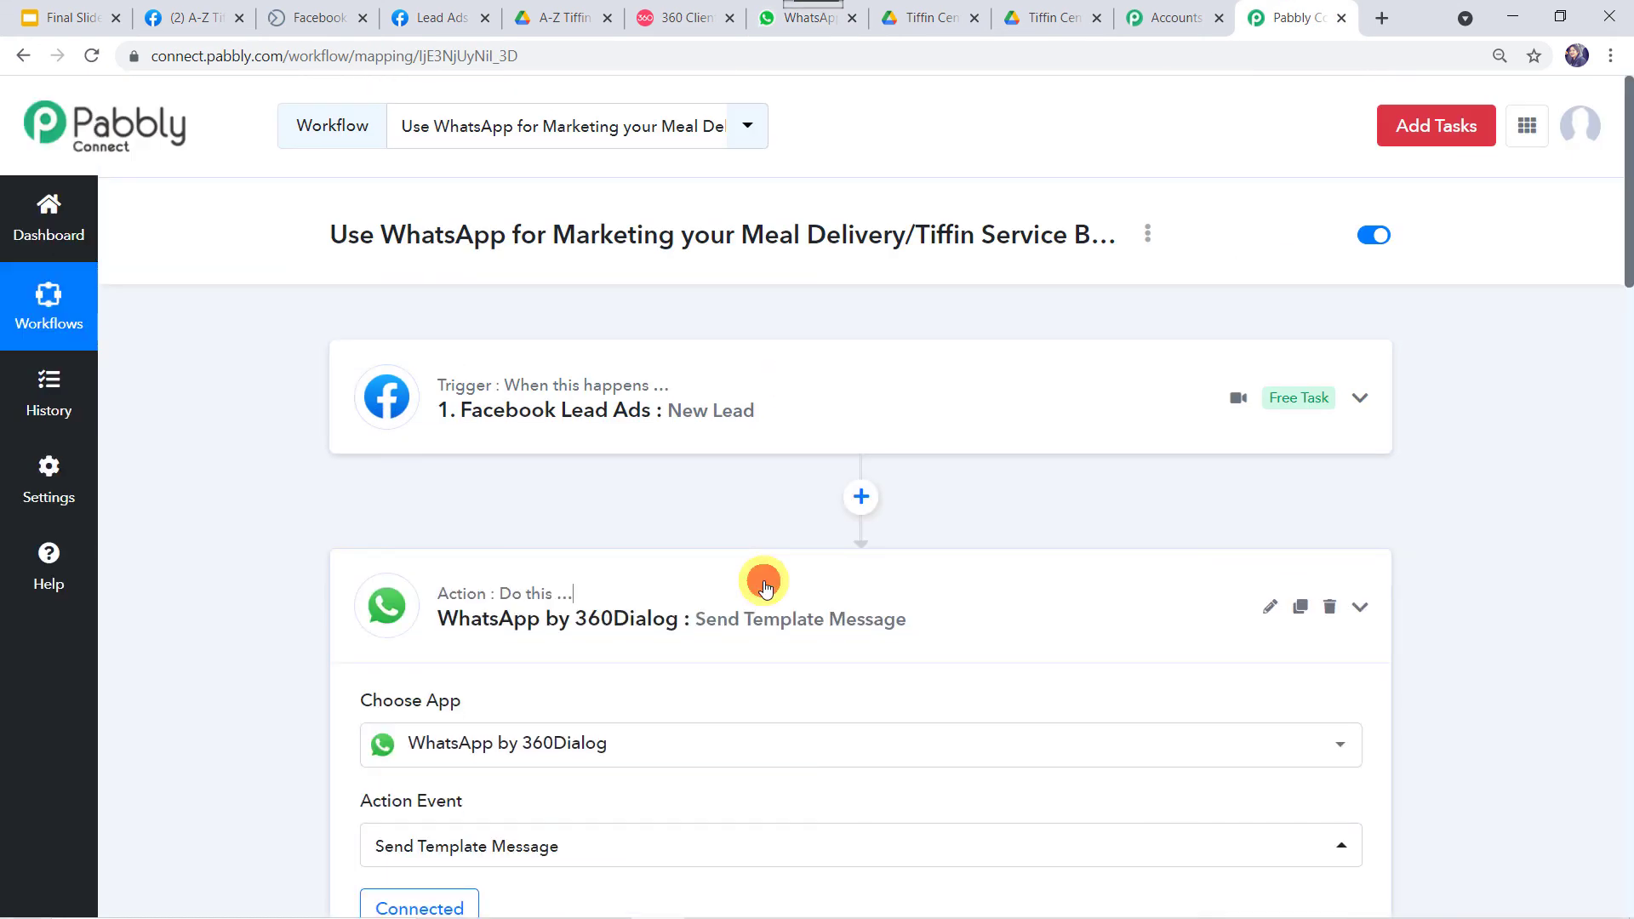